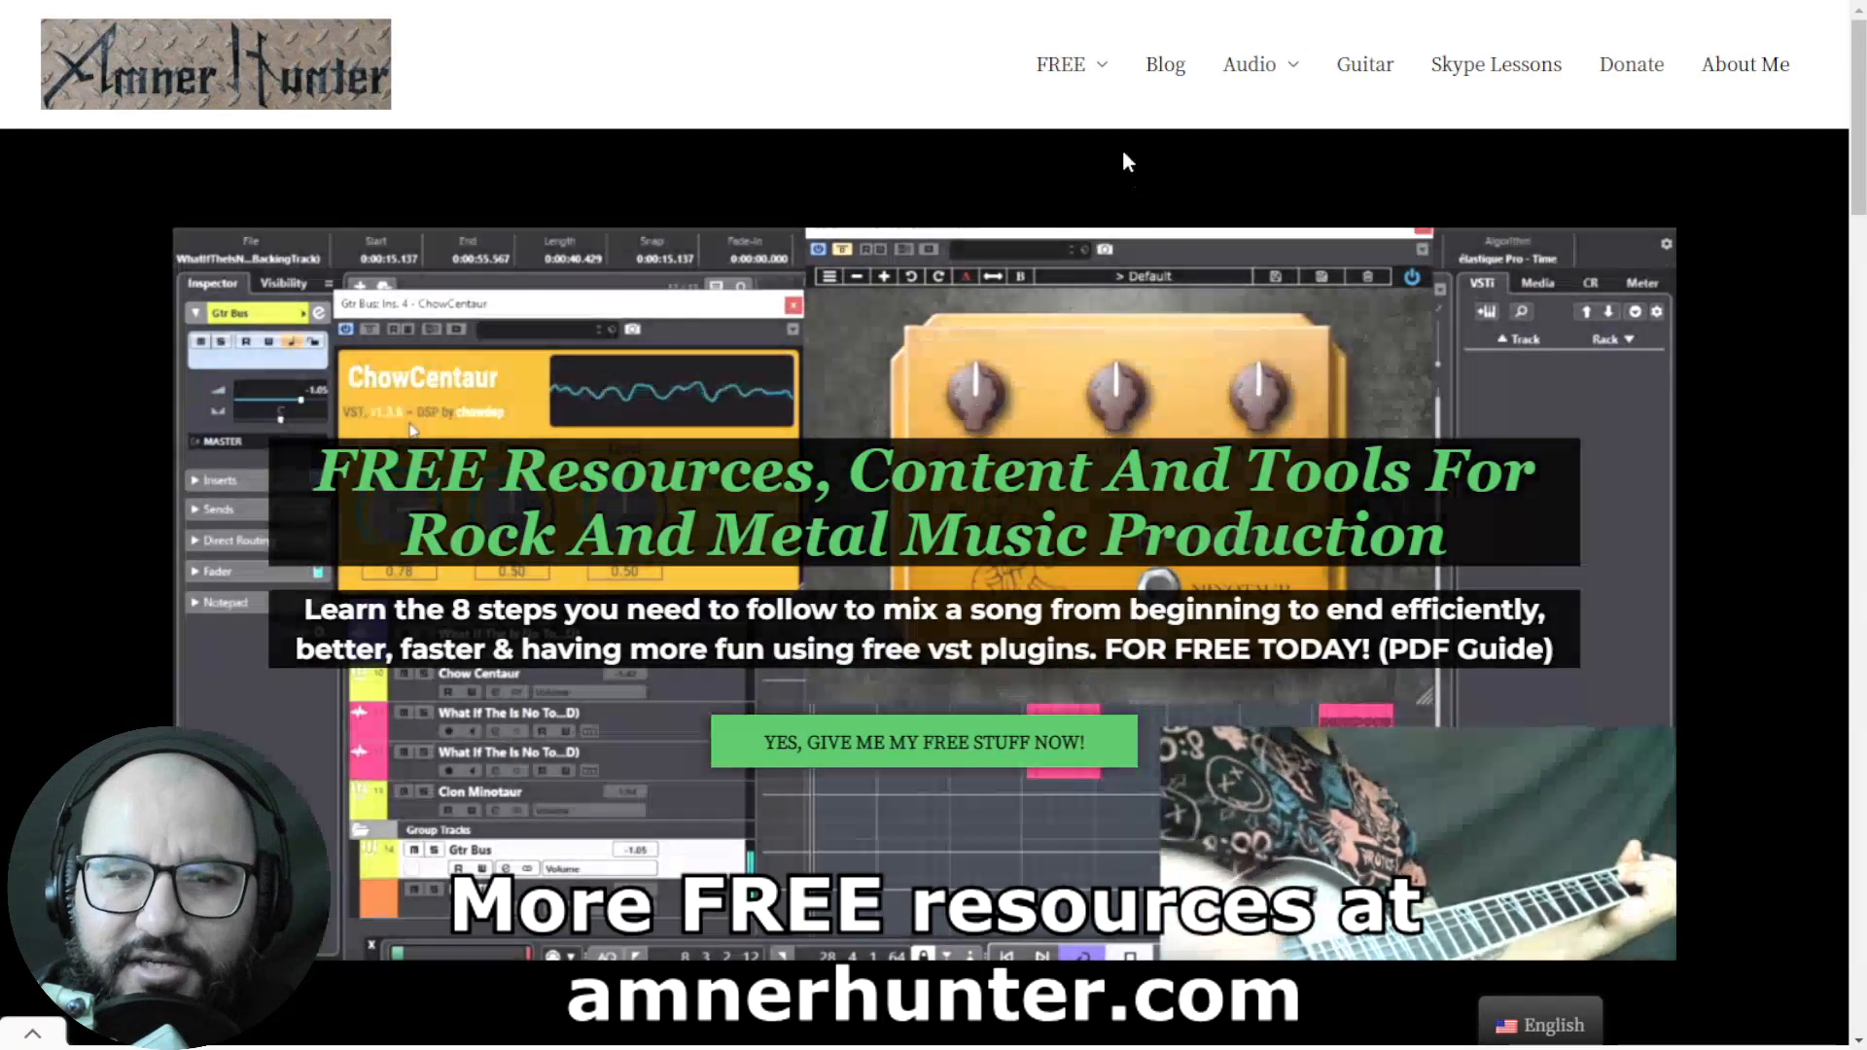
pyautogui.moveTo(1085, 89)
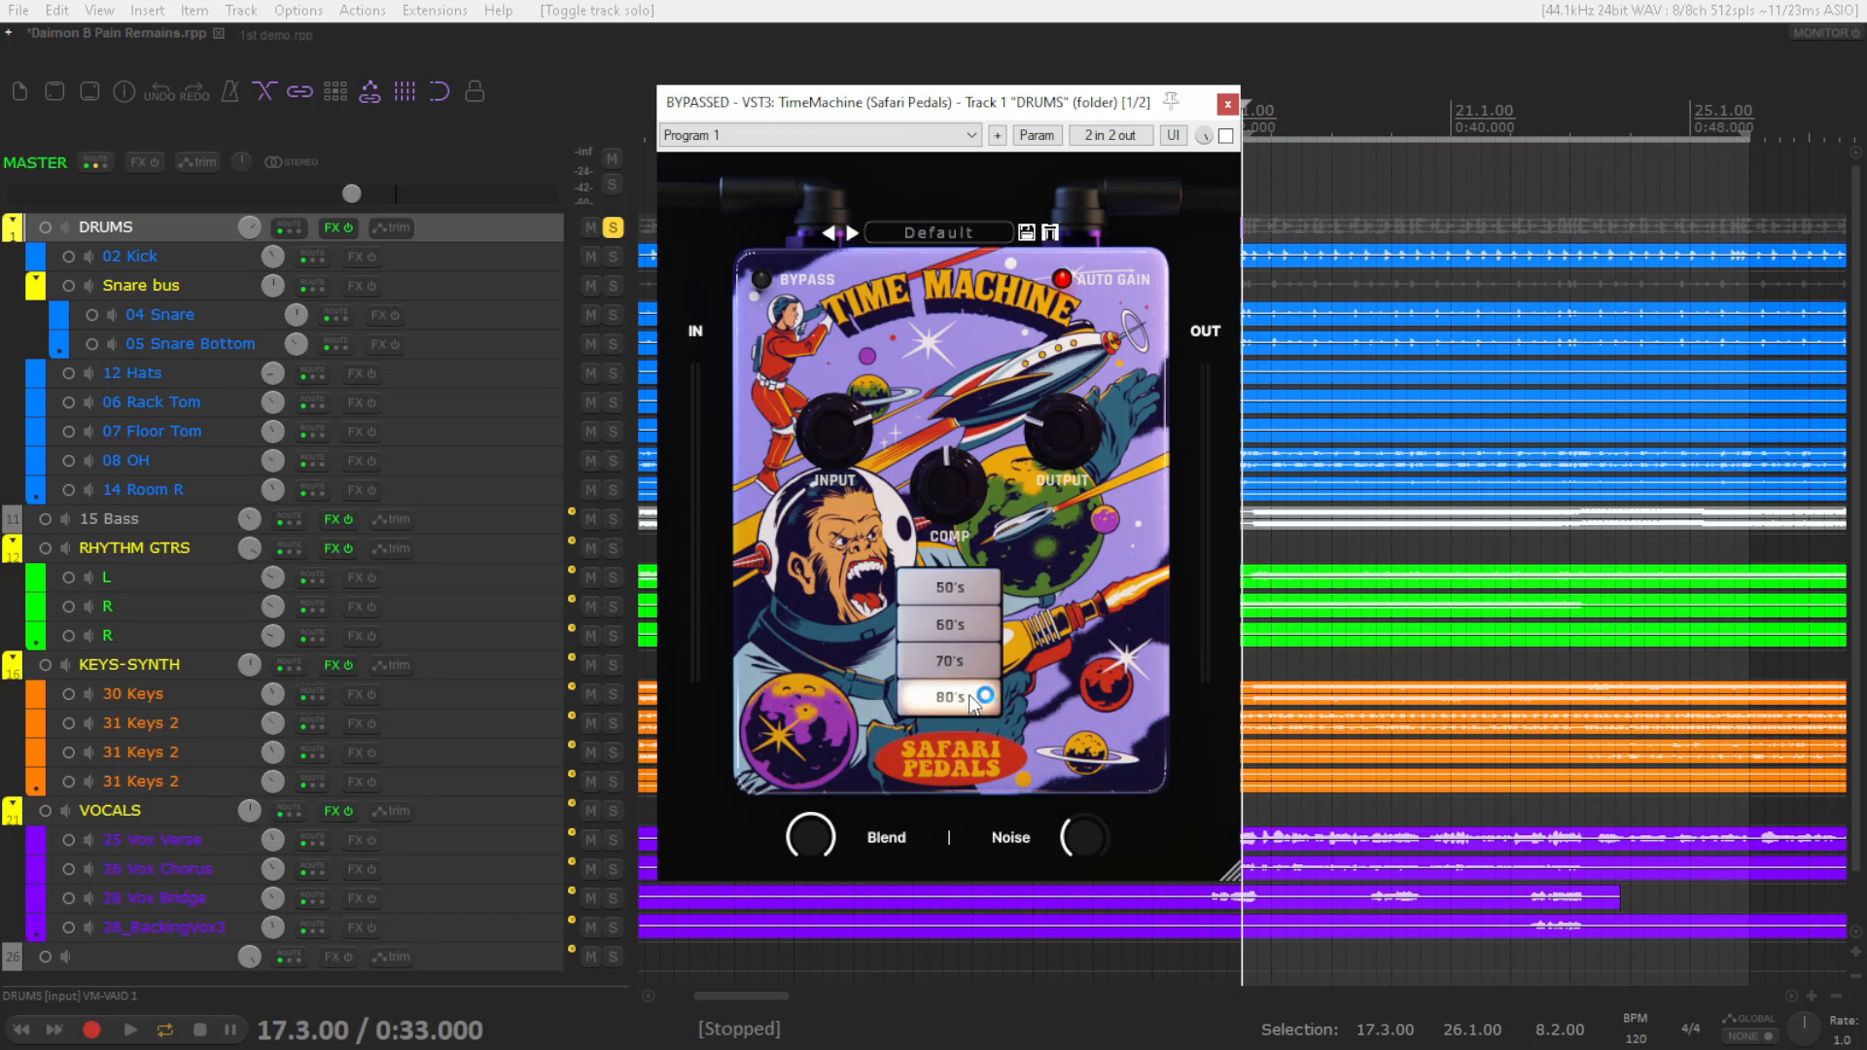
# Cycle the Time Machine pedal on the DRUMS track through its 50's, 60's, 70's and 80's eras, finishing on 80's
pyautogui.click(943, 587)
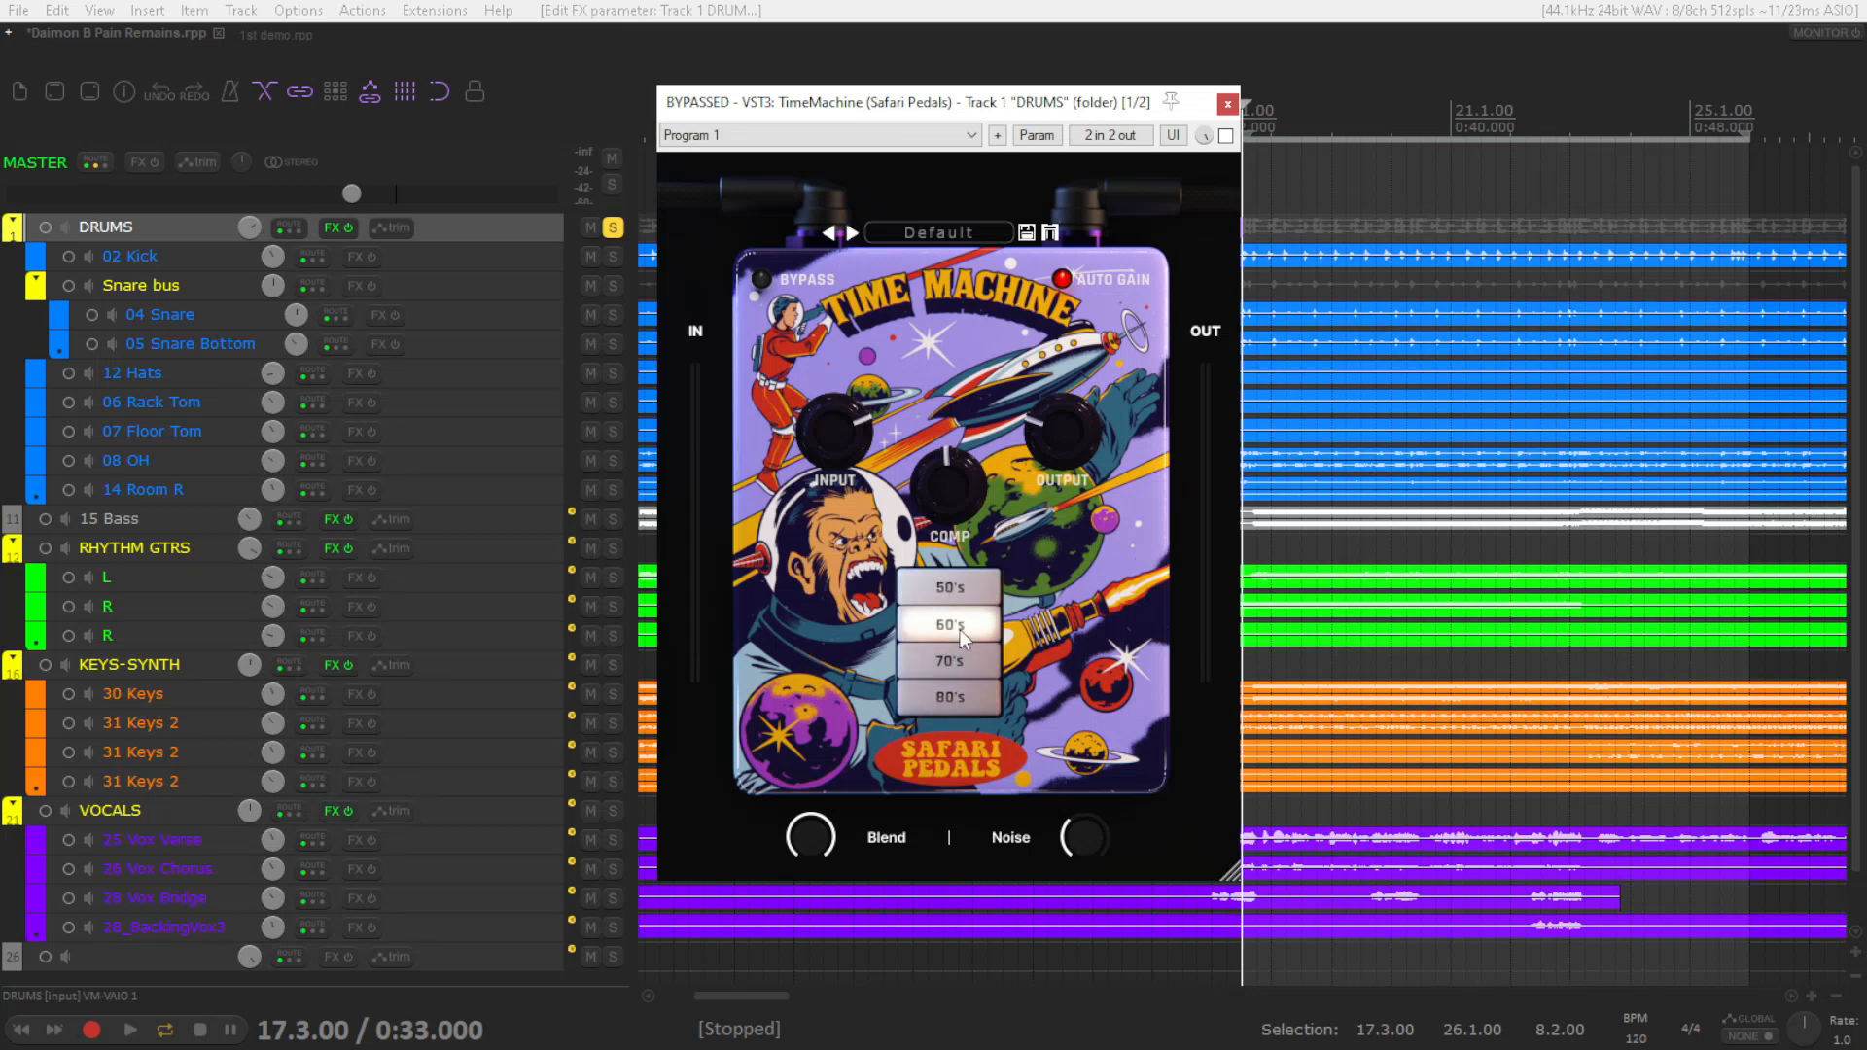
pyautogui.click(951, 698)
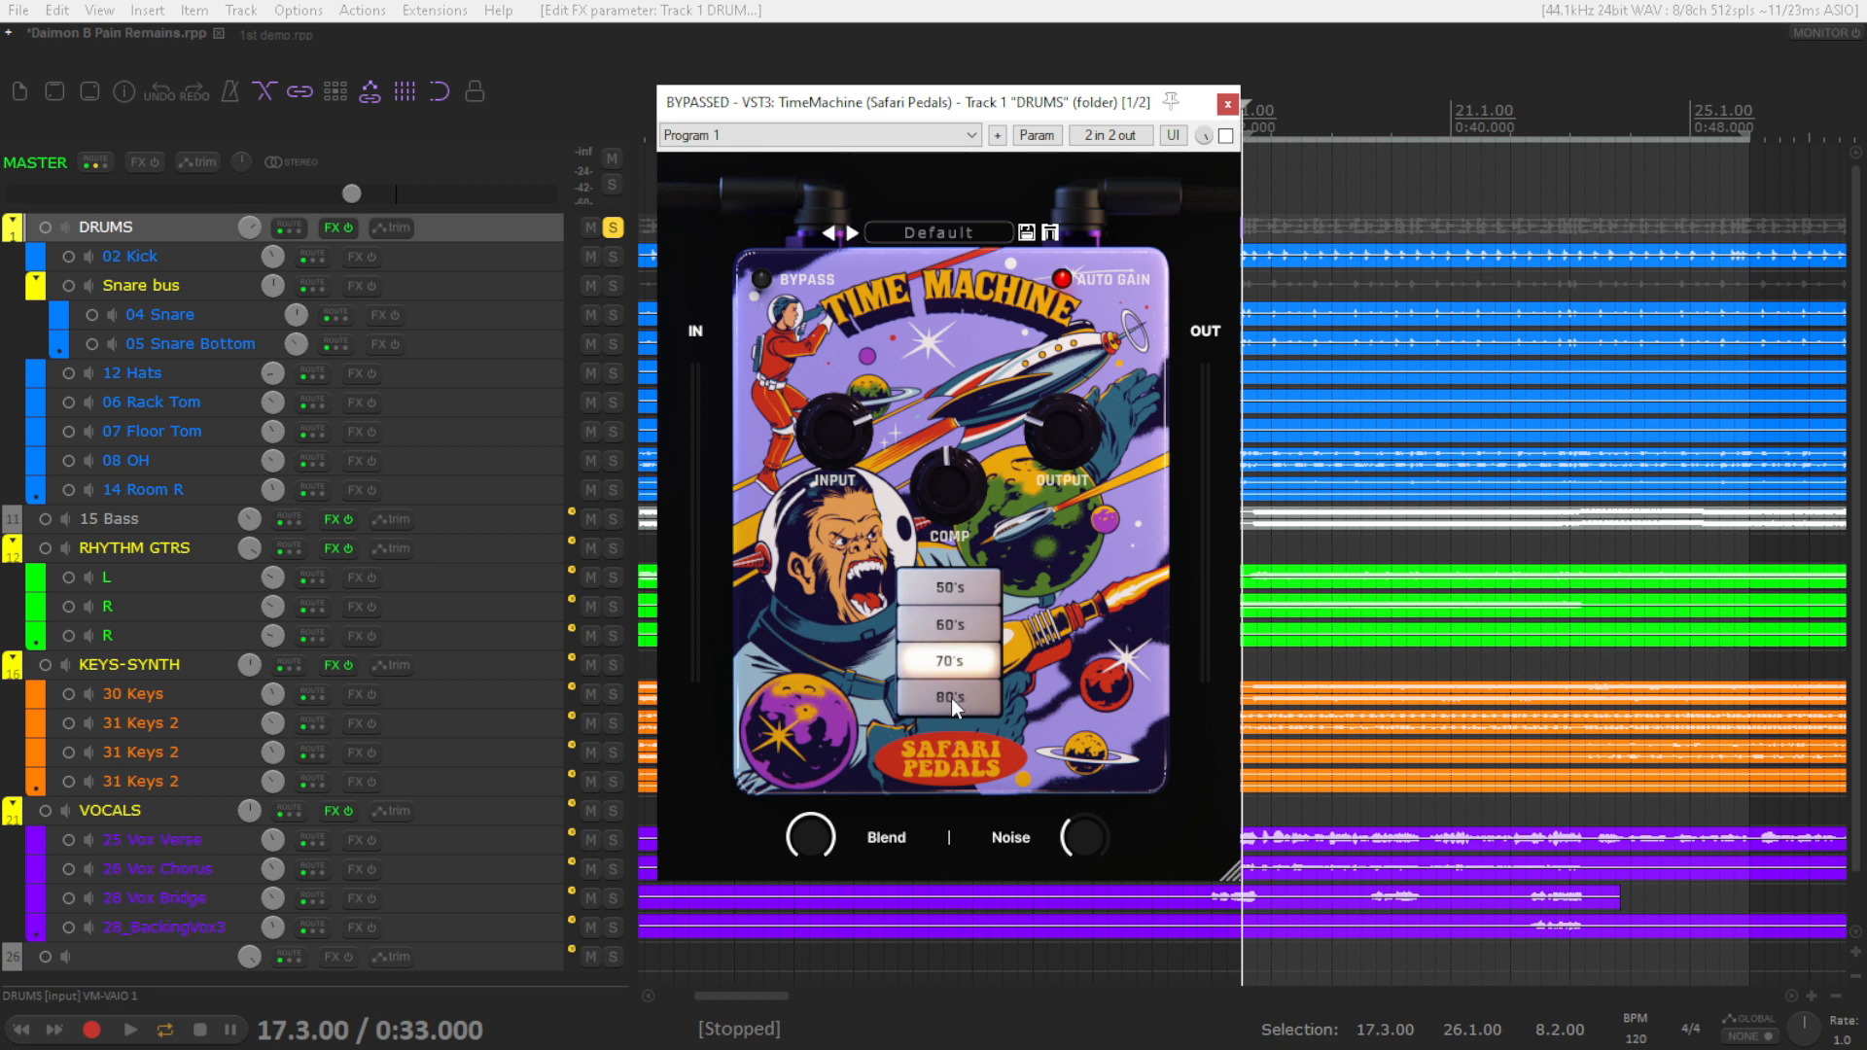
pyautogui.click(955, 592)
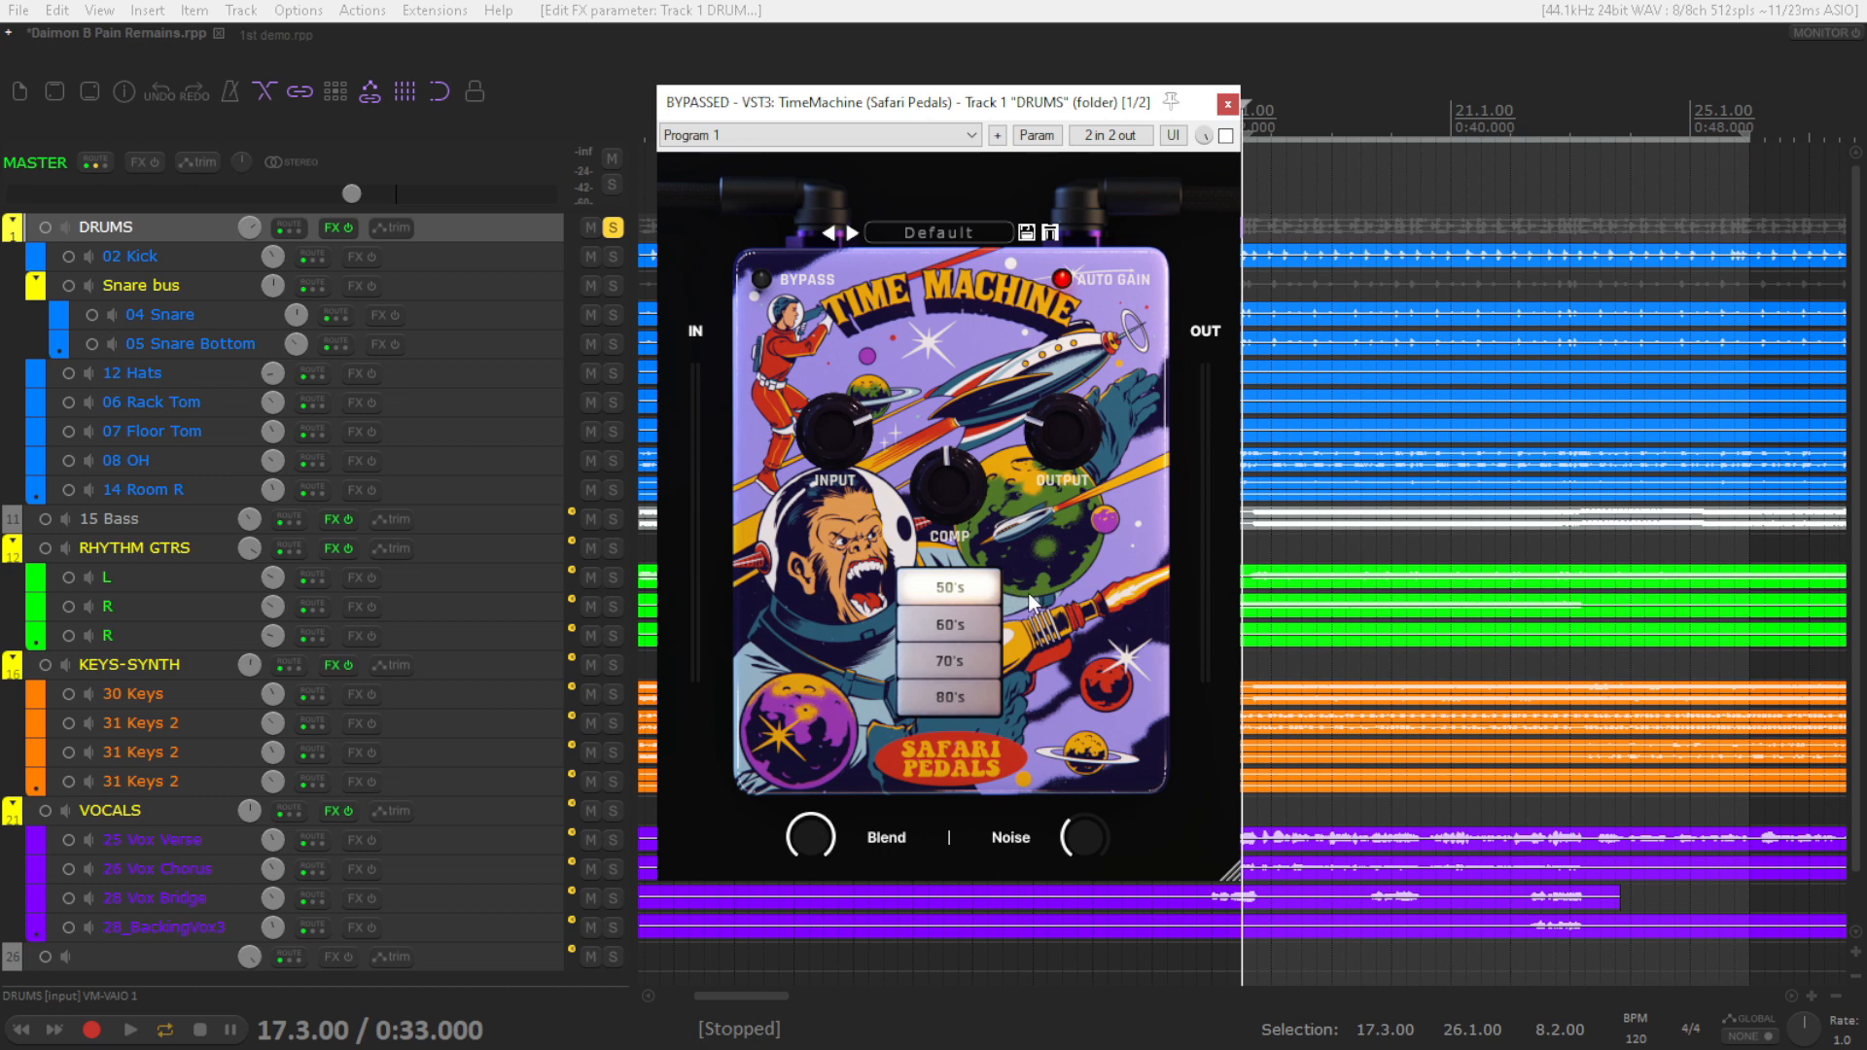
pyautogui.click(995, 632)
pyautogui.click(977, 661)
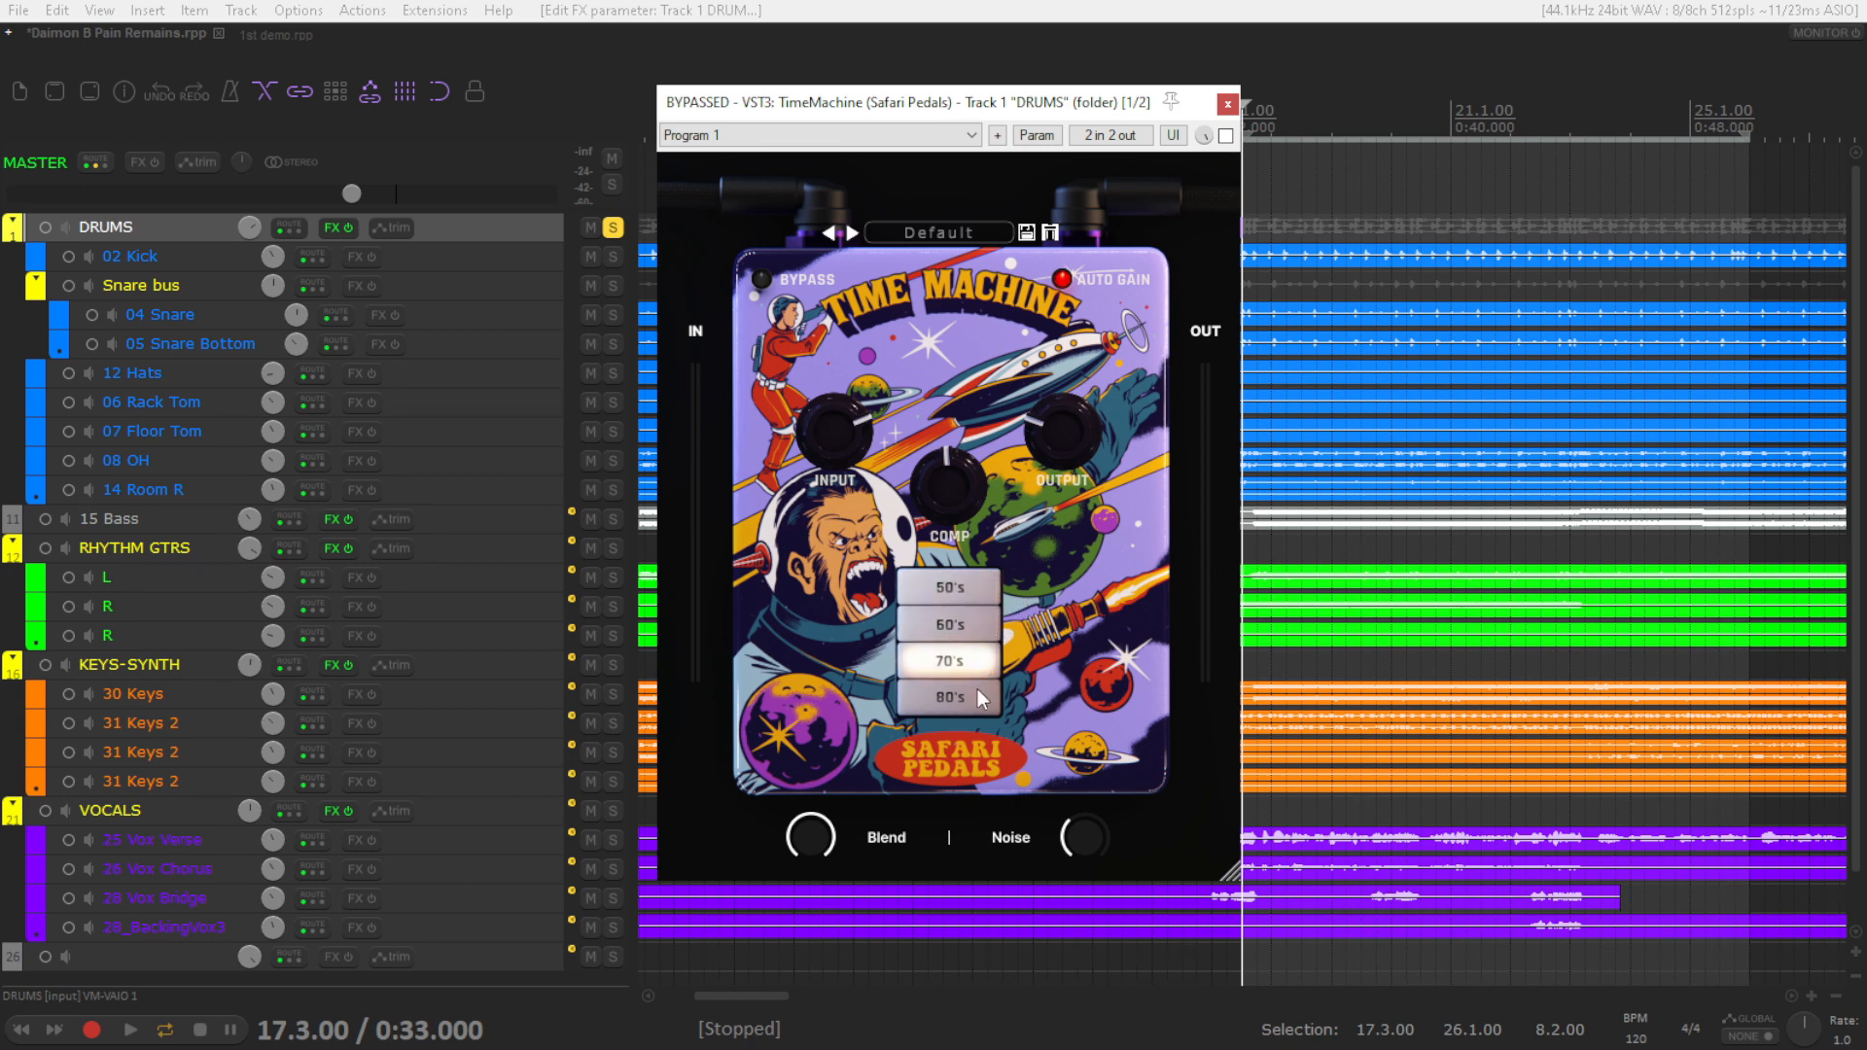
pyautogui.click(977, 692)
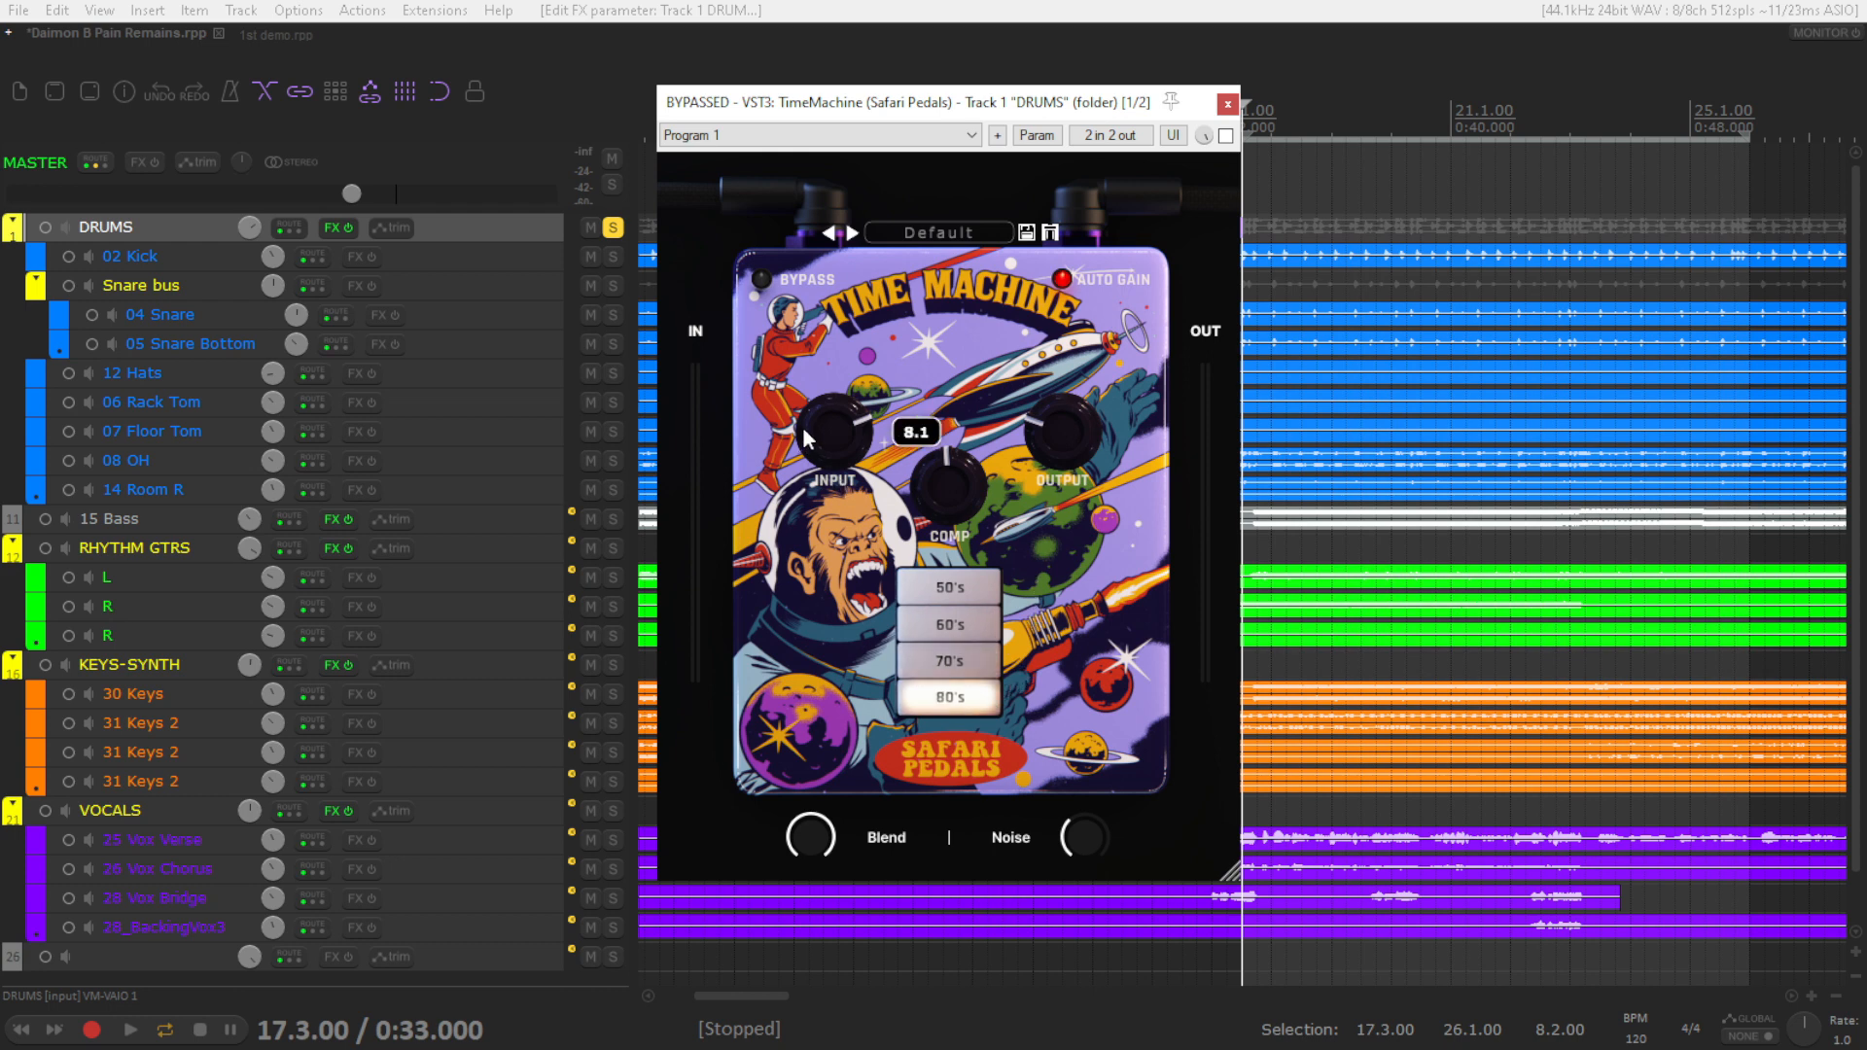
# Check the Time Machine's input and output gains and make small adjustments to its Comp amount near the midpoint
pyautogui.moveTo(1069, 449)
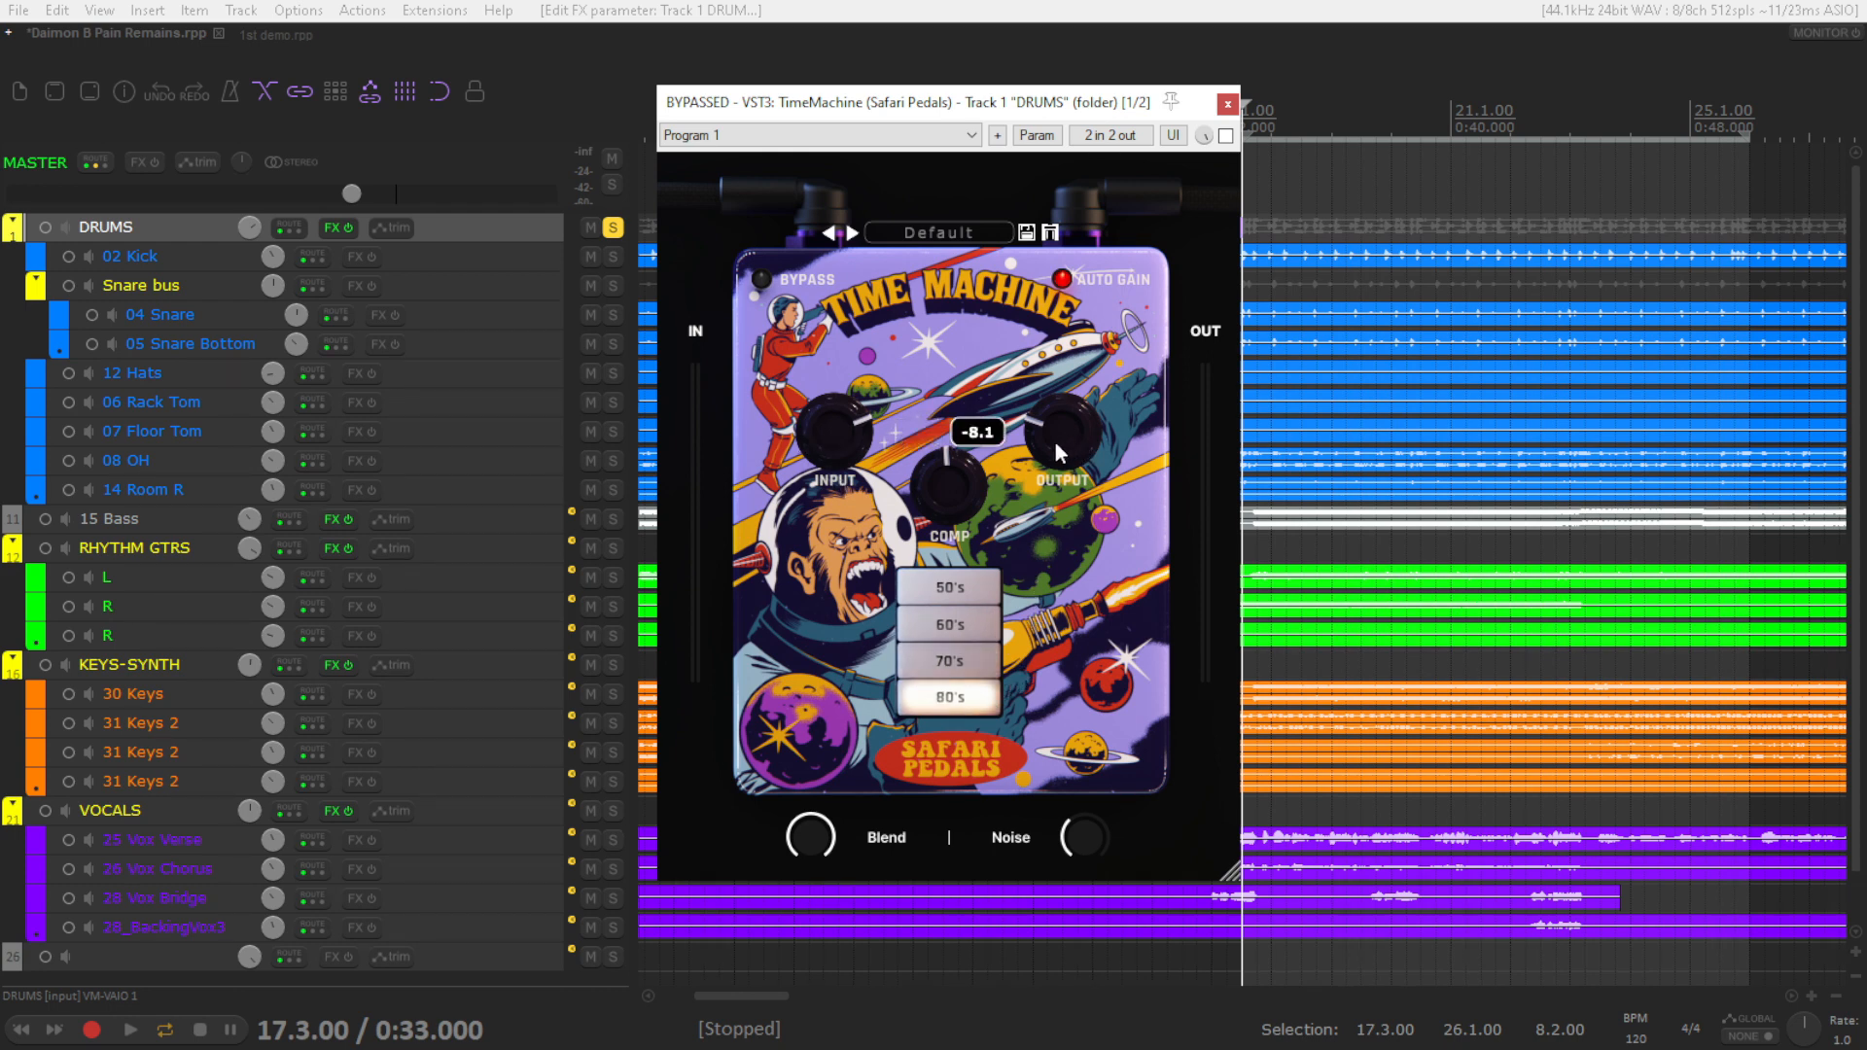
pyautogui.moveTo(951, 481)
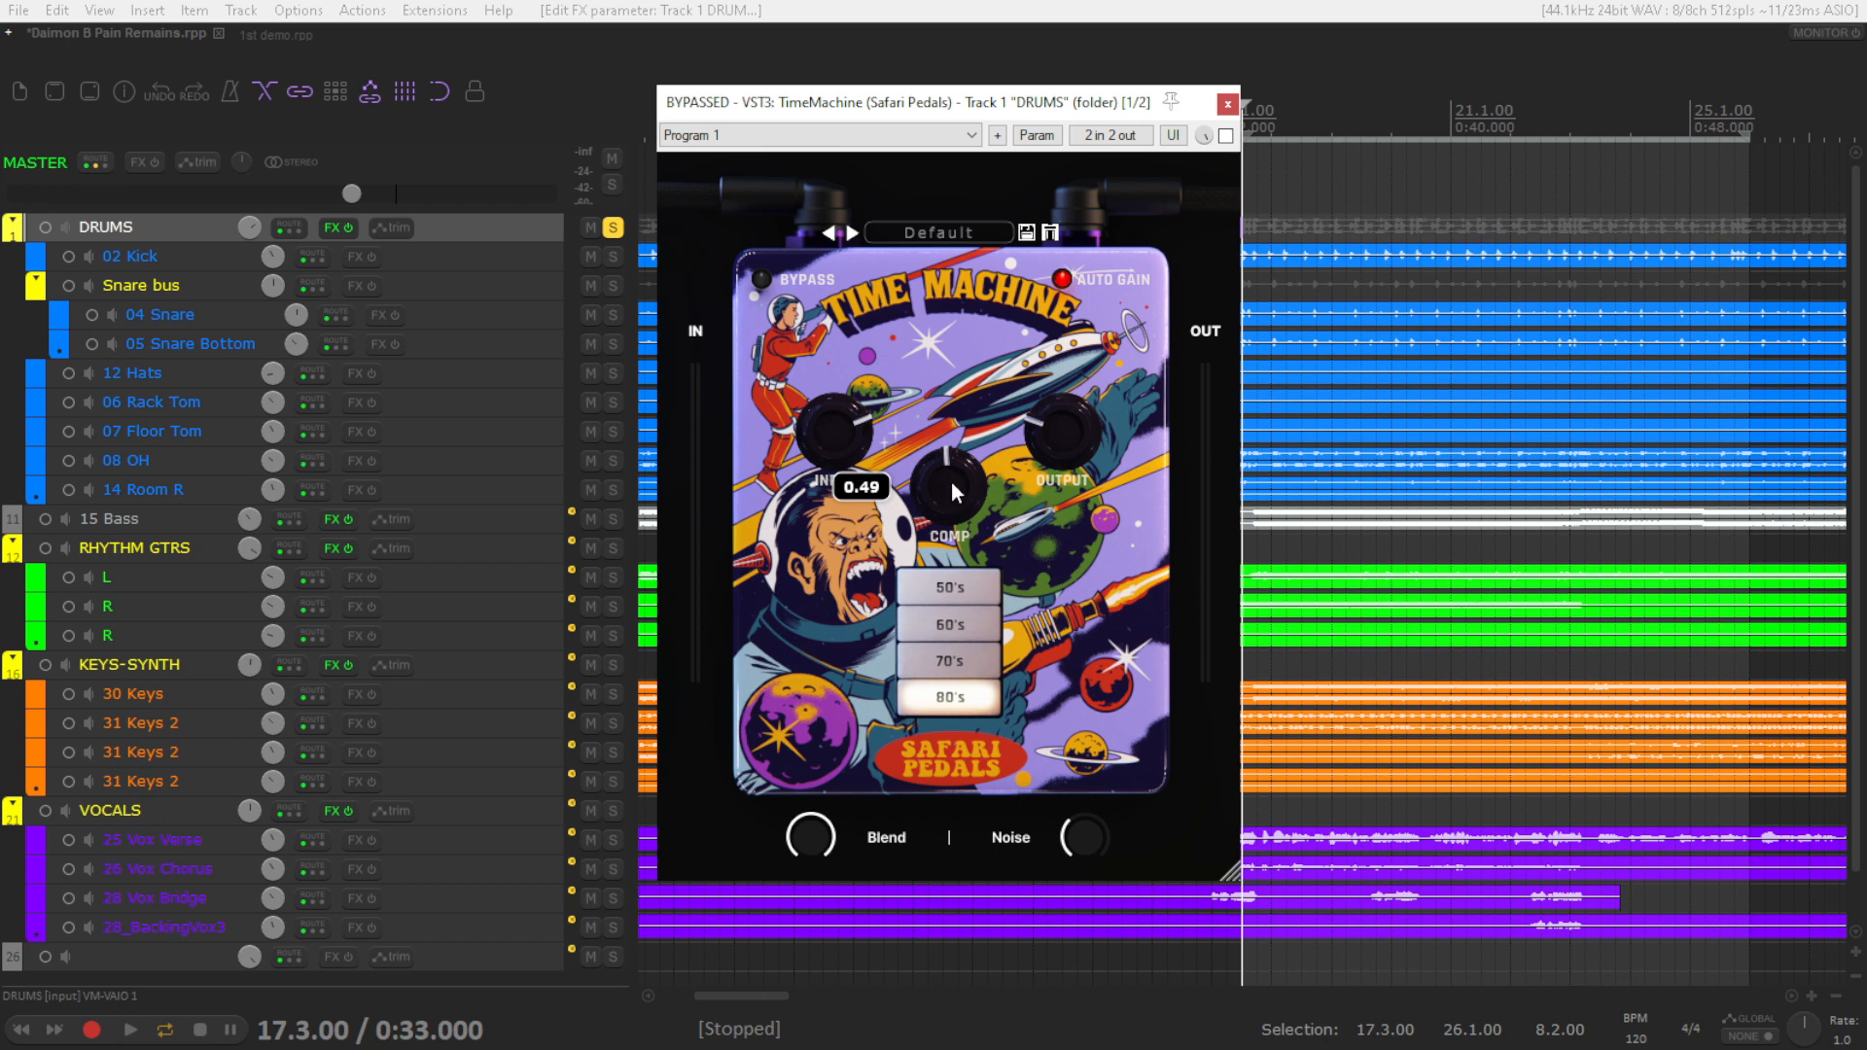
pyautogui.moveTo(951, 480)
pyautogui.mouseDown()
pyautogui.moveTo(945, 550)
pyautogui.moveTo(960, 455)
pyautogui.mouseUp()
pyautogui.moveTo(948, 483)
pyautogui.moveTo(945, 496)
pyautogui.mouseDown()
pyautogui.moveTo(949, 428)
pyautogui.moveTo(951, 495)
pyautogui.mouseUp()
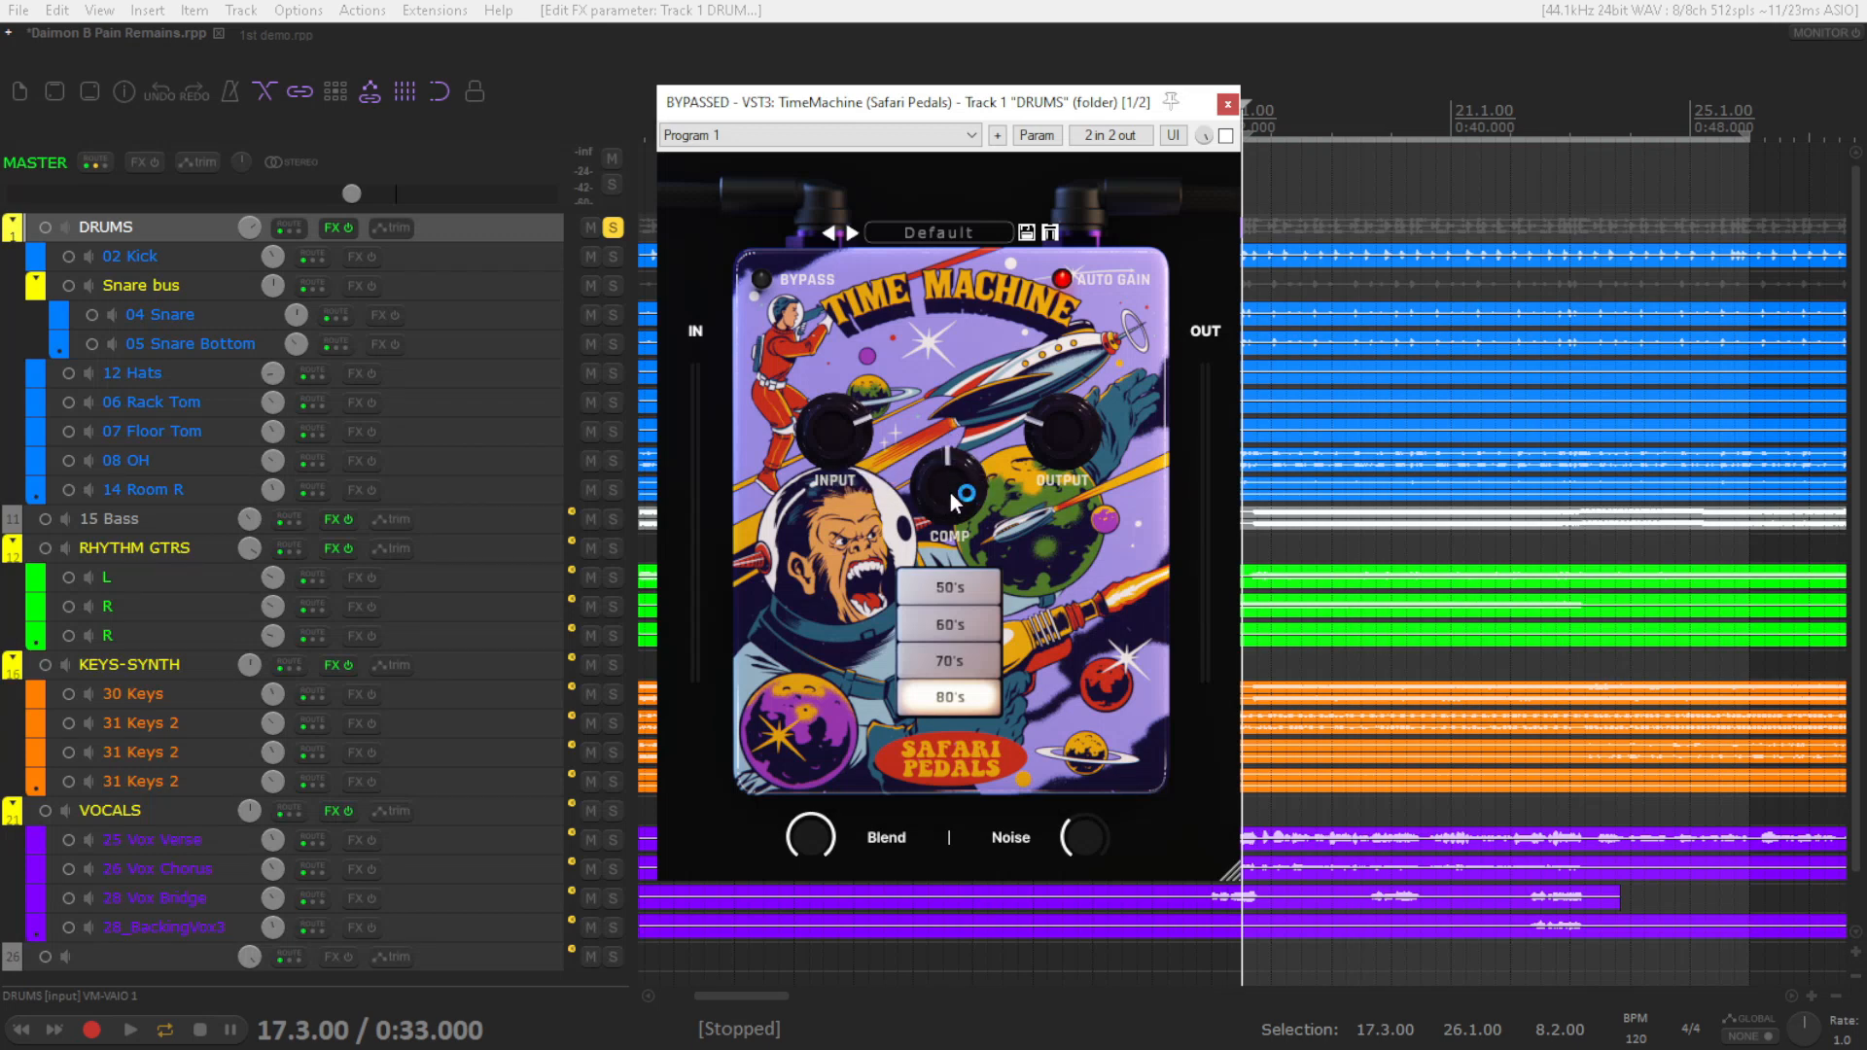
# Sweep the Time Machine's Noise level up, fully down to -96.0, and partway up again
pyautogui.moveTo(1079, 842)
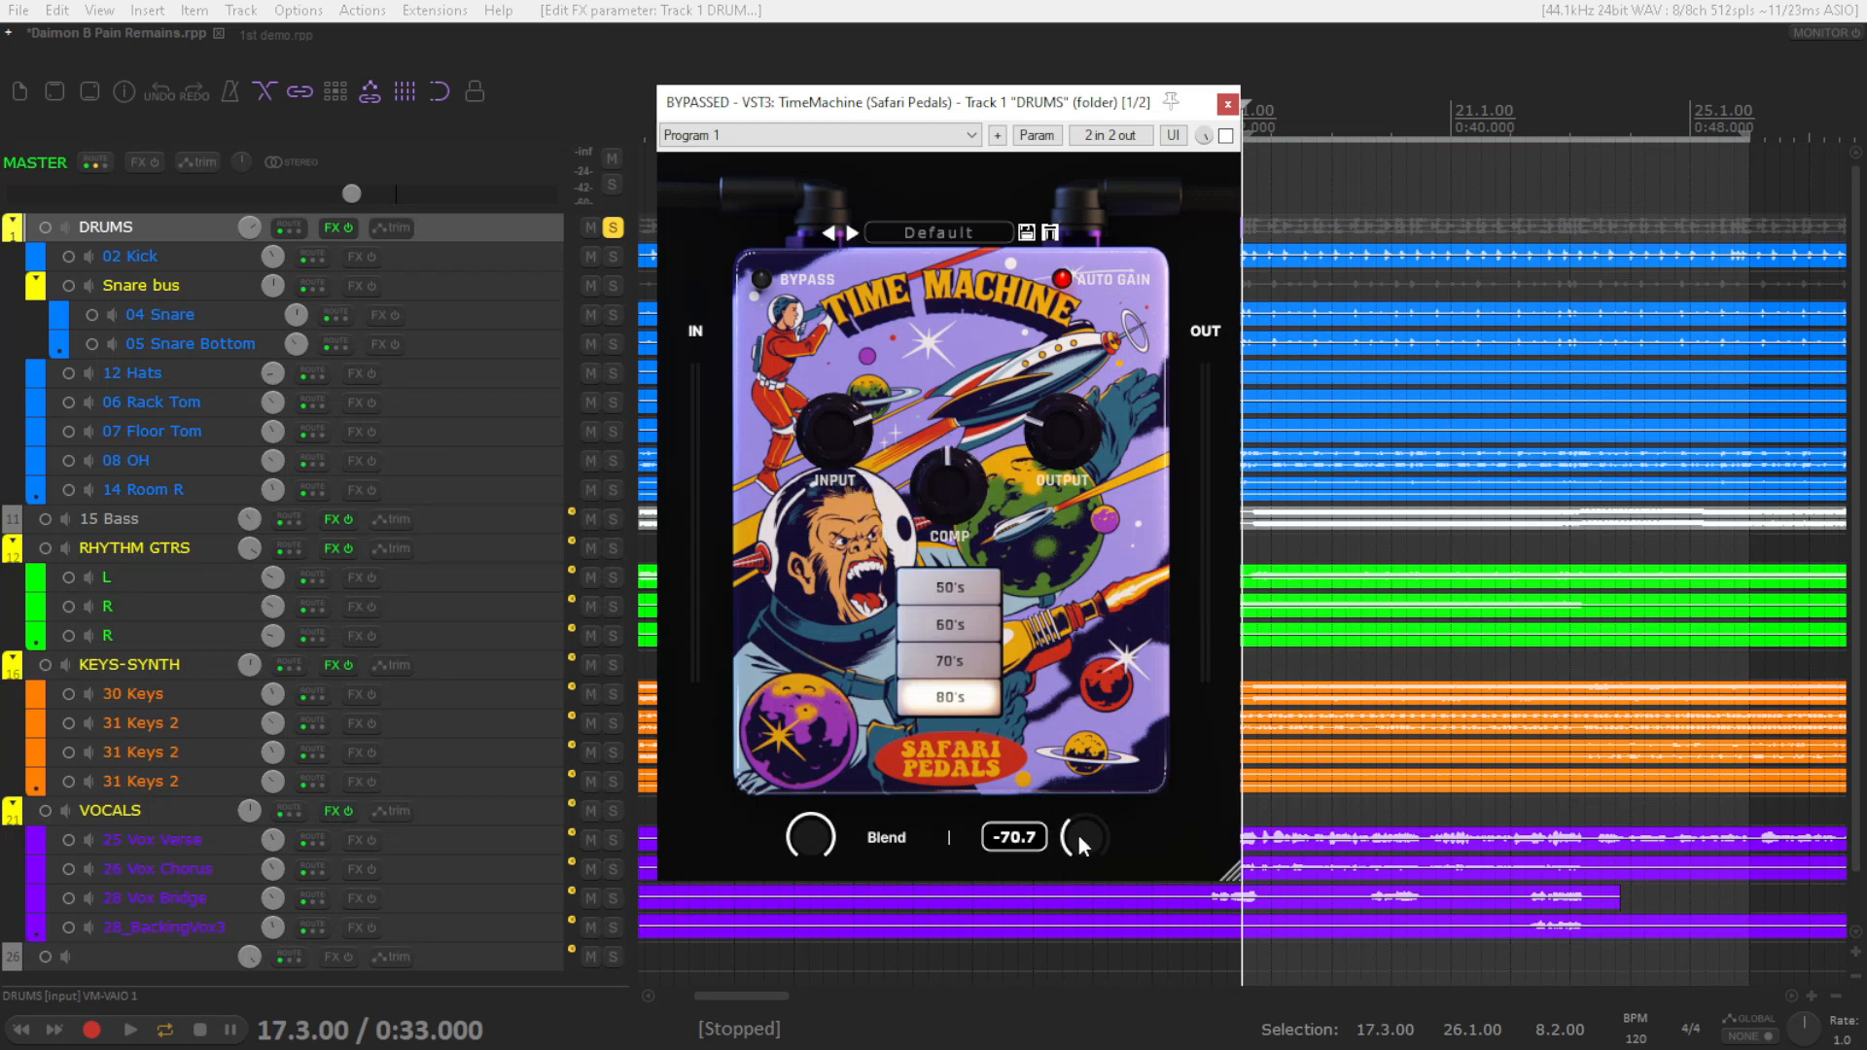
pyautogui.moveTo(1077, 836); pyautogui.dragTo(1096, 703)
pyautogui.moveTo(1099, 825); pyautogui.dragTo(1099, 1013)
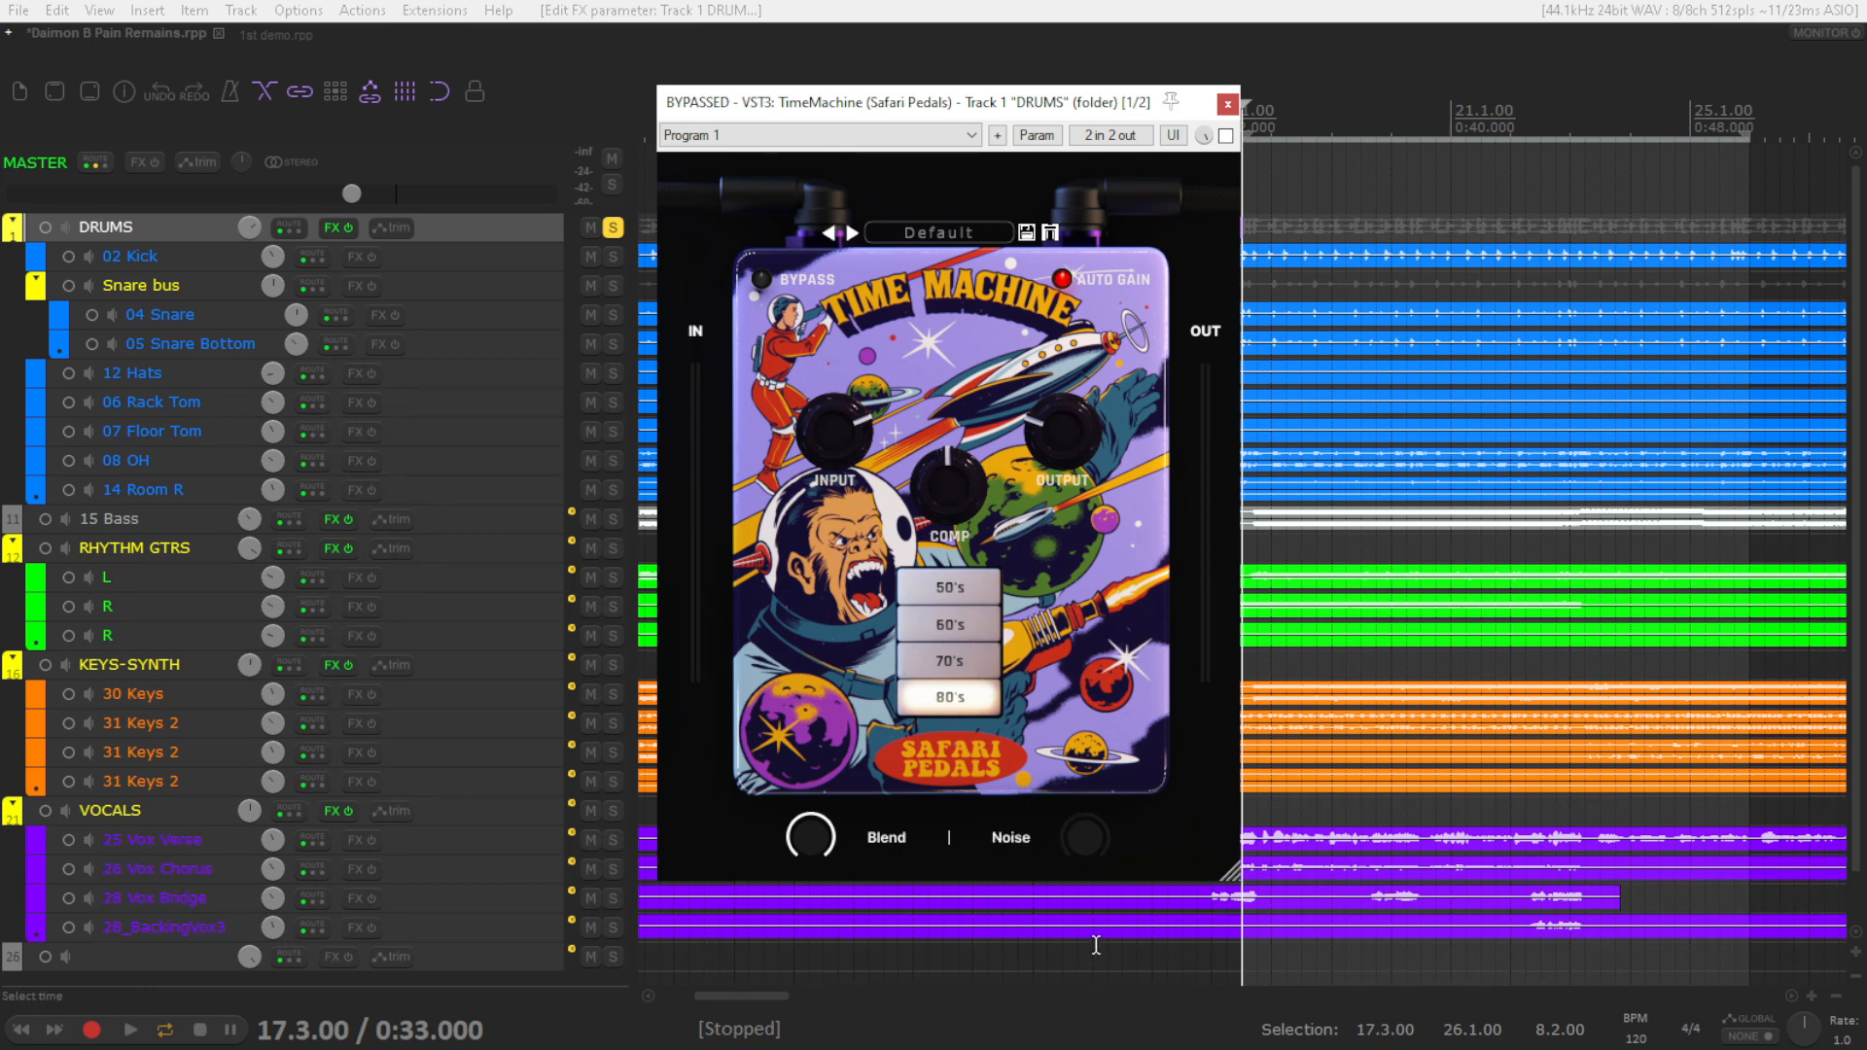
pyautogui.moveTo(1082, 834)
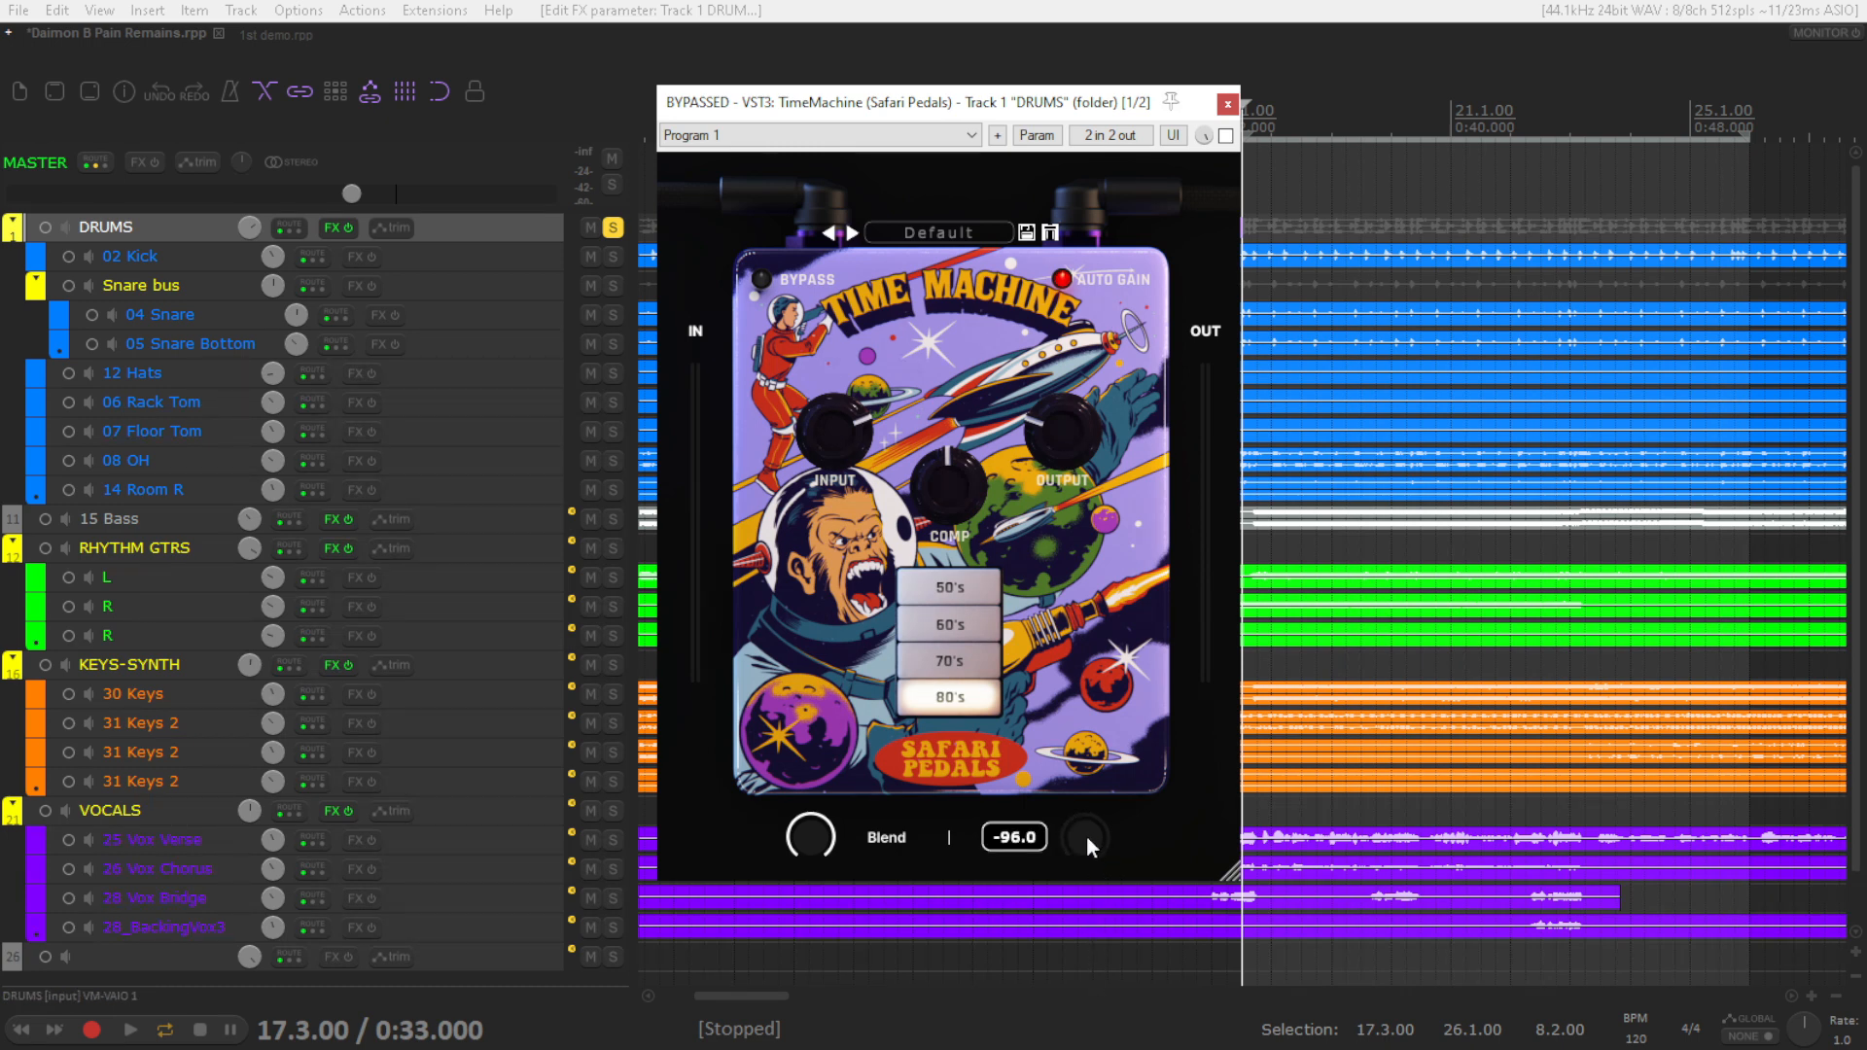
pyautogui.moveTo(1077, 838); pyautogui.dragTo(1060, 826)
# Make small adjustments to the Time Machine's Blend and Input amounts
pyautogui.moveTo(826, 838)
pyautogui.mouseDown()
pyautogui.moveTo(811, 1007)
pyautogui.moveTo(836, 834)
pyautogui.mouseUp()
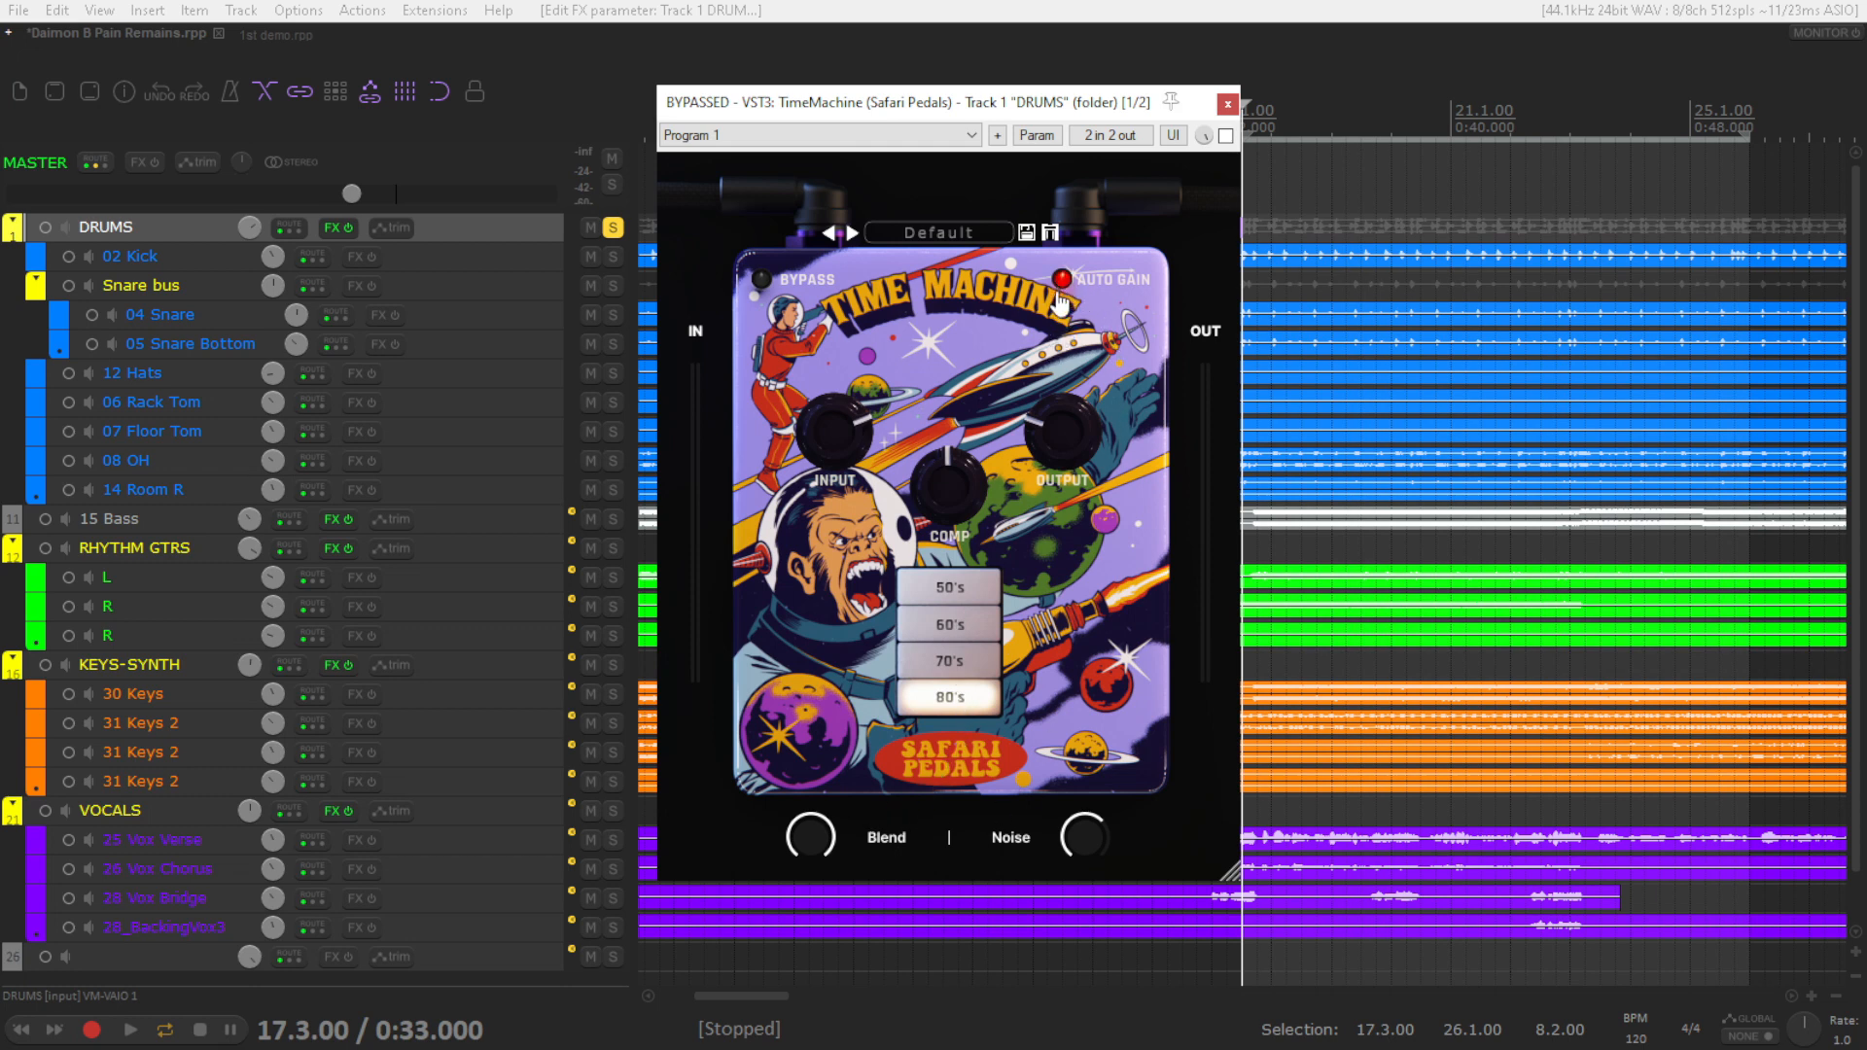
pyautogui.moveTo(834, 497)
pyautogui.mouseDown()
pyautogui.moveTo(838, 370)
pyautogui.moveTo(822, 499)
pyautogui.moveTo(836, 433)
pyautogui.moveTo(830, 461)
pyautogui.mouseUp()
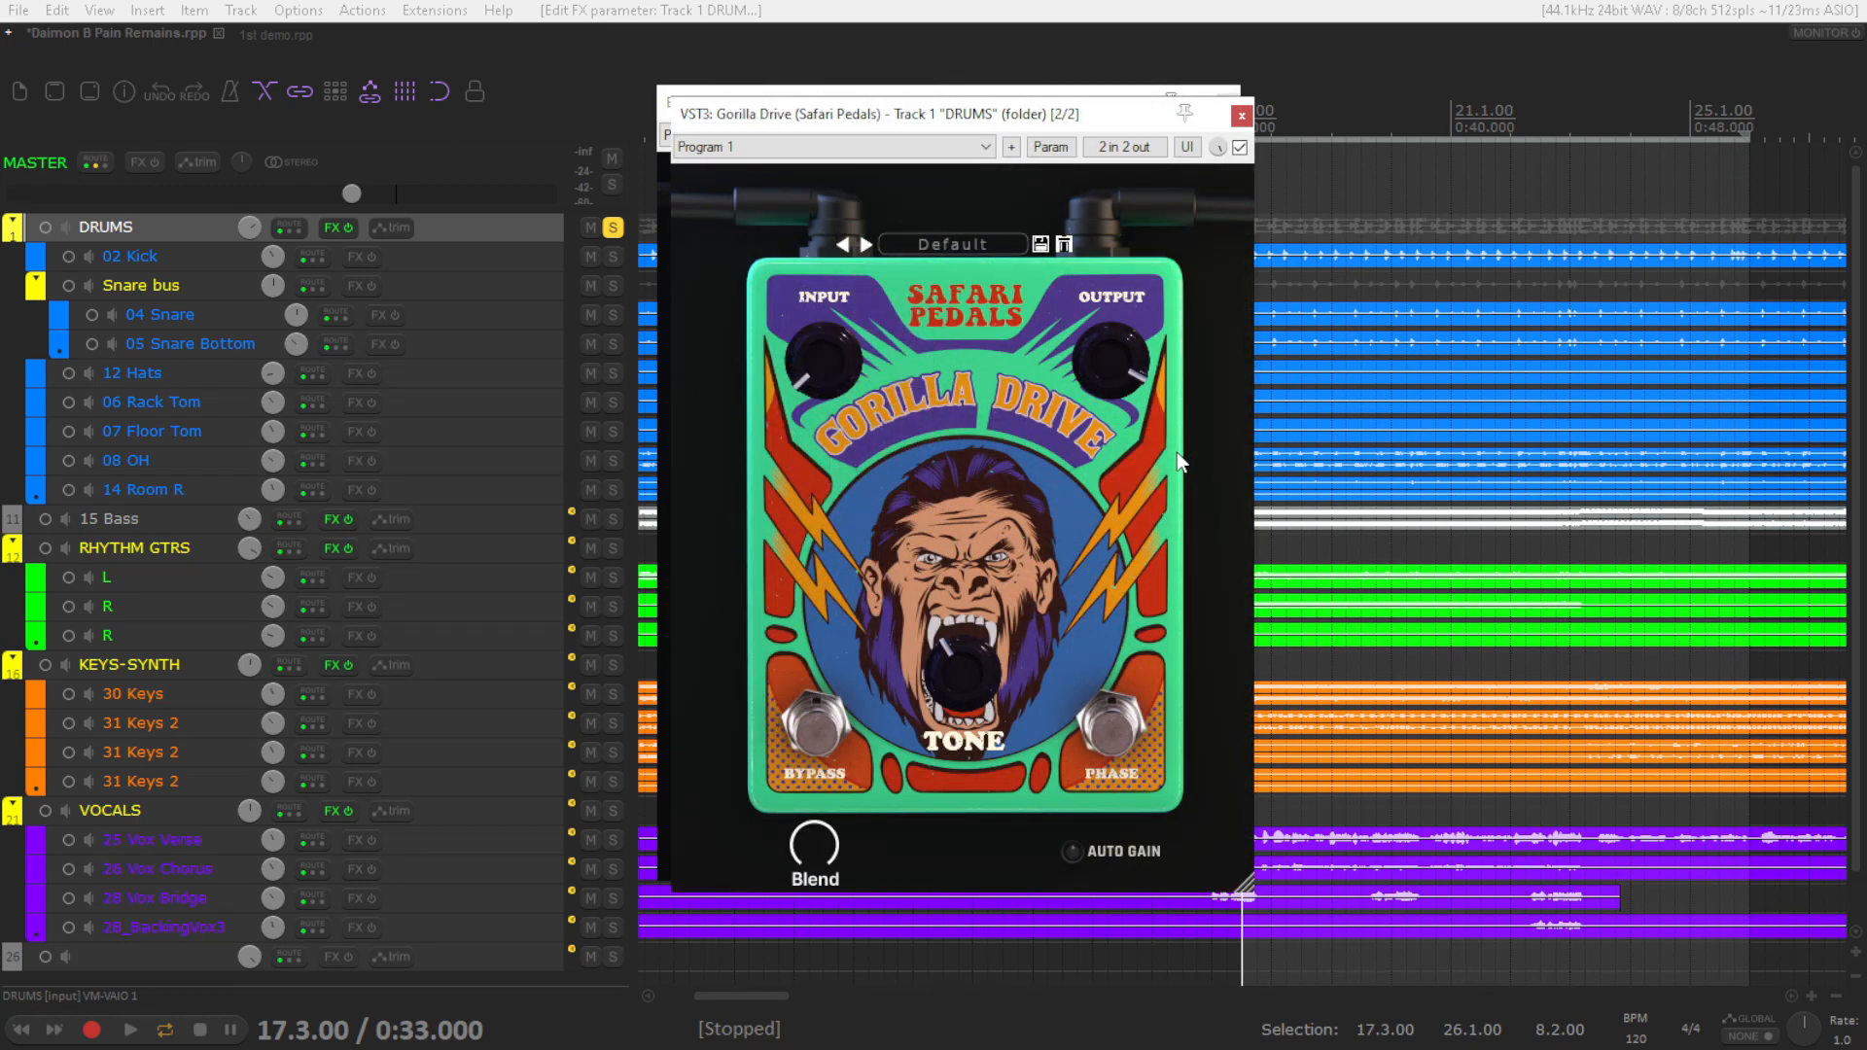
# Sweep the Gorilla Drive's Input gain up and down, trying it both without and with Auto Gain
pyautogui.moveTo(971, 114); pyautogui.dragTo(966, 121)
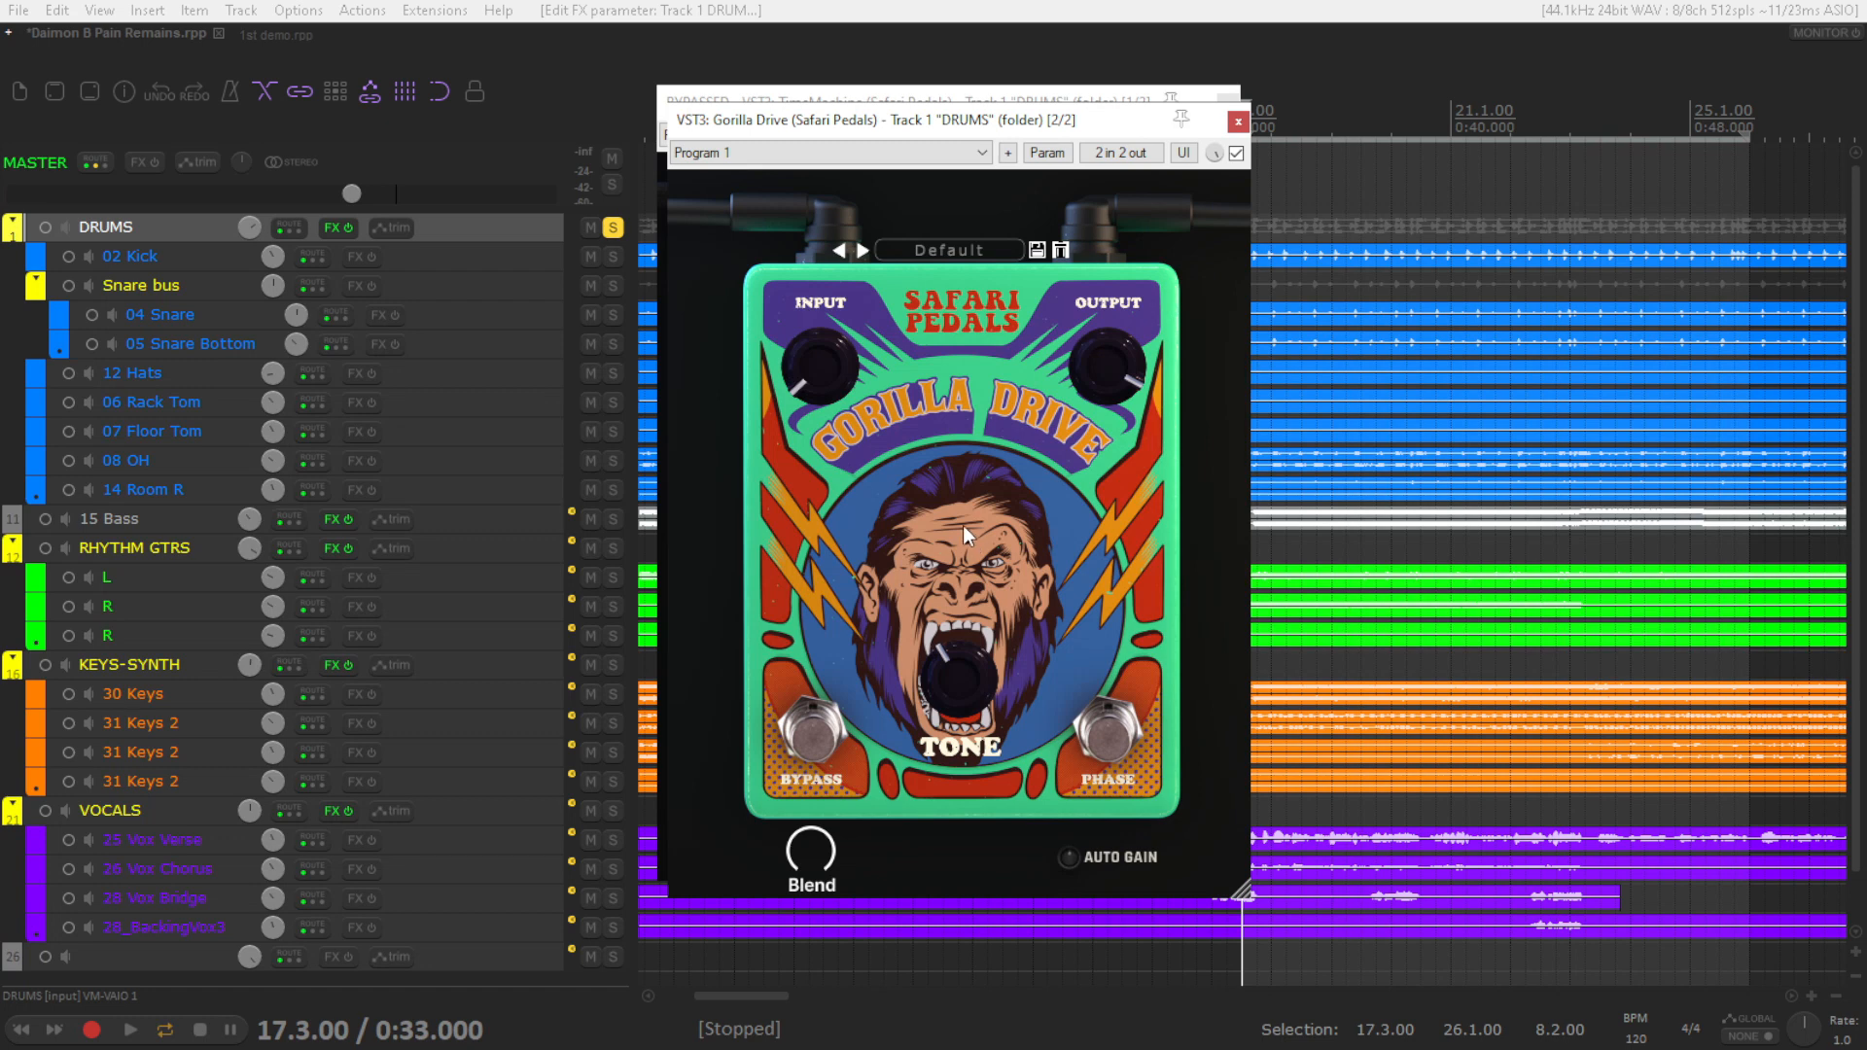
pyautogui.moveTo(830, 346)
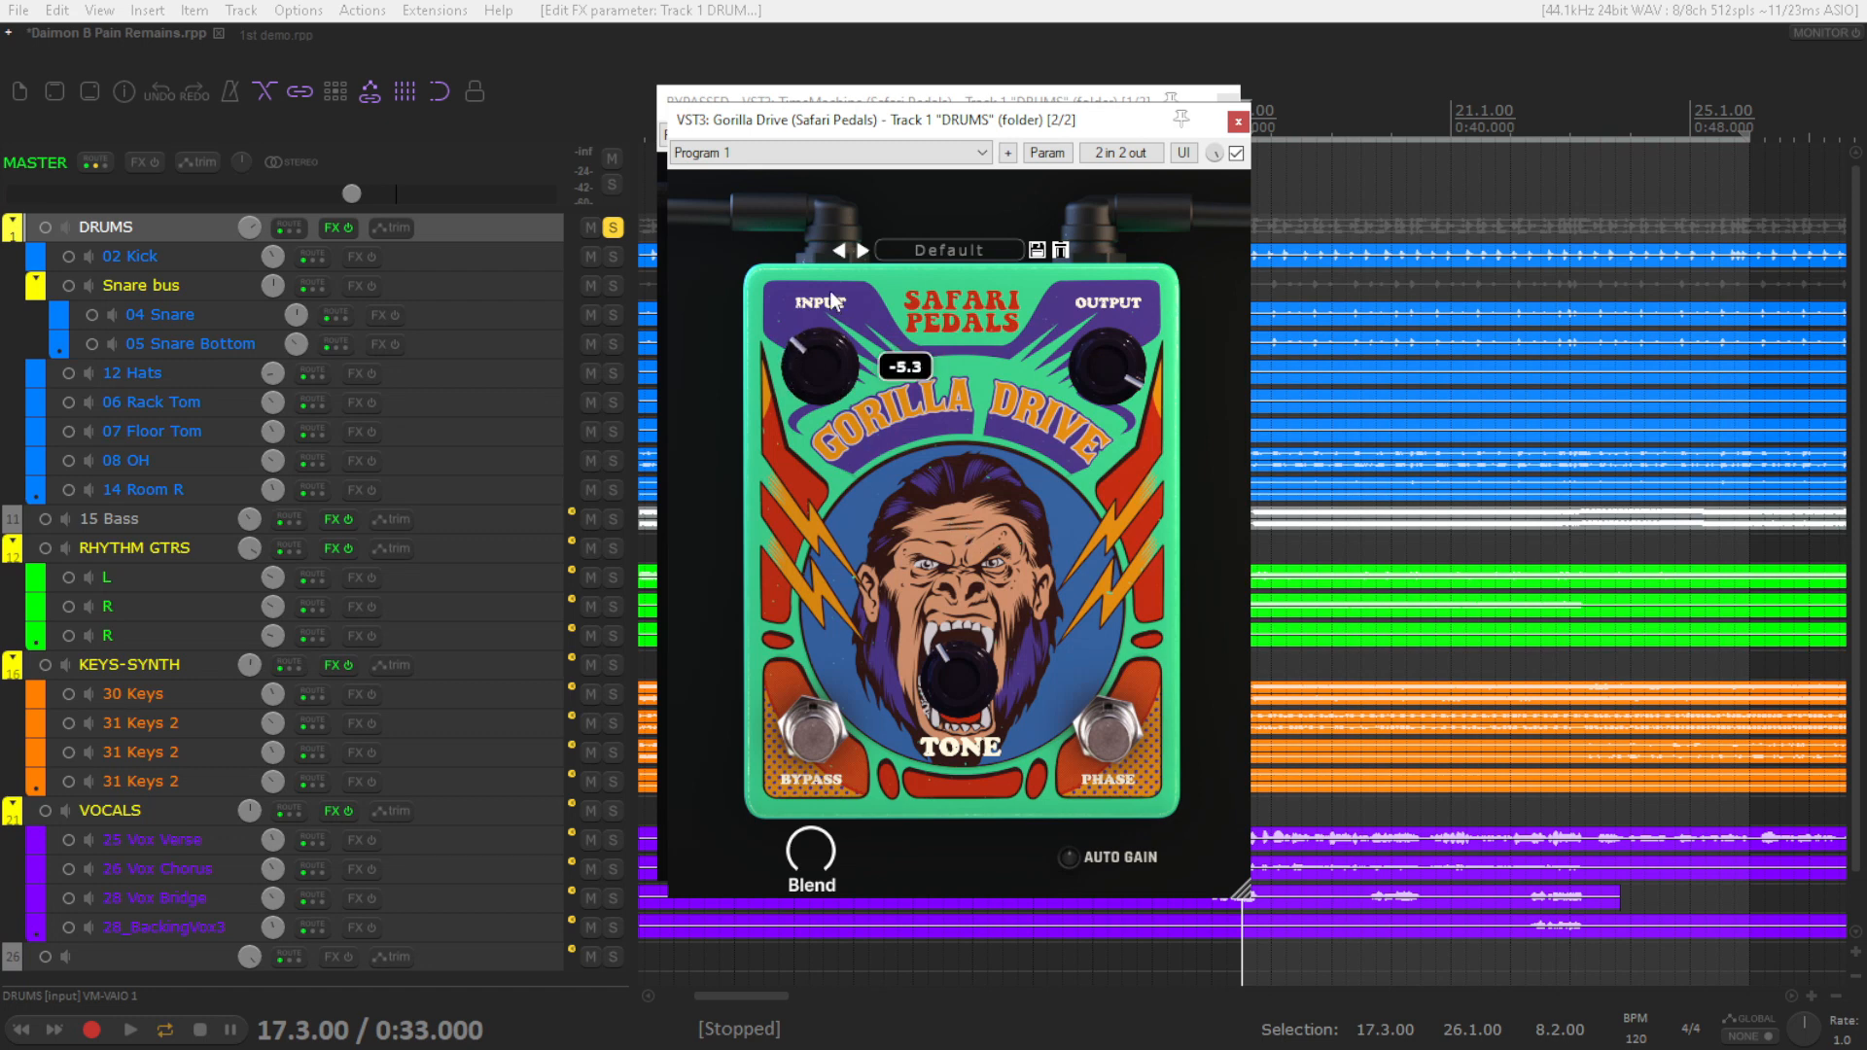
pyautogui.moveTo(830, 362); pyautogui.dragTo(839, 314)
pyautogui.moveTo(817, 346); pyautogui.dragTo(816, 463)
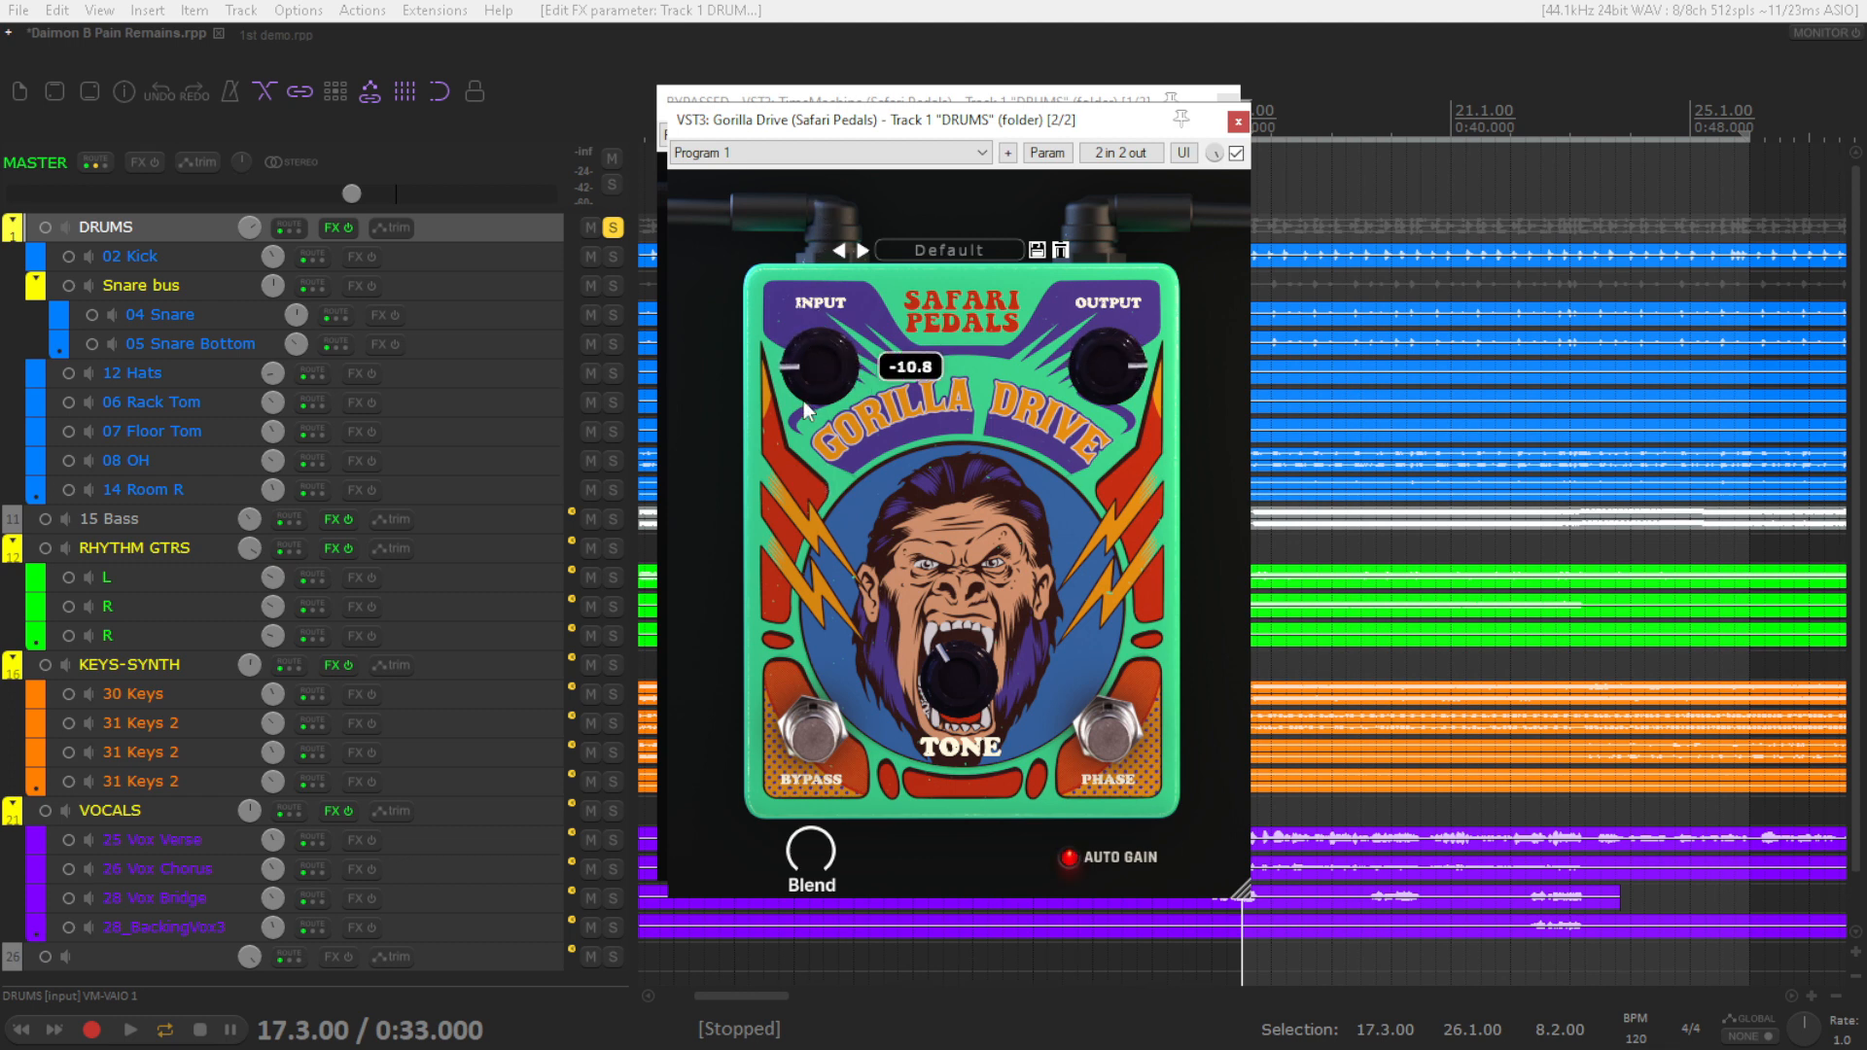
pyautogui.moveTo(815, 349); pyautogui.dragTo(819, 383)
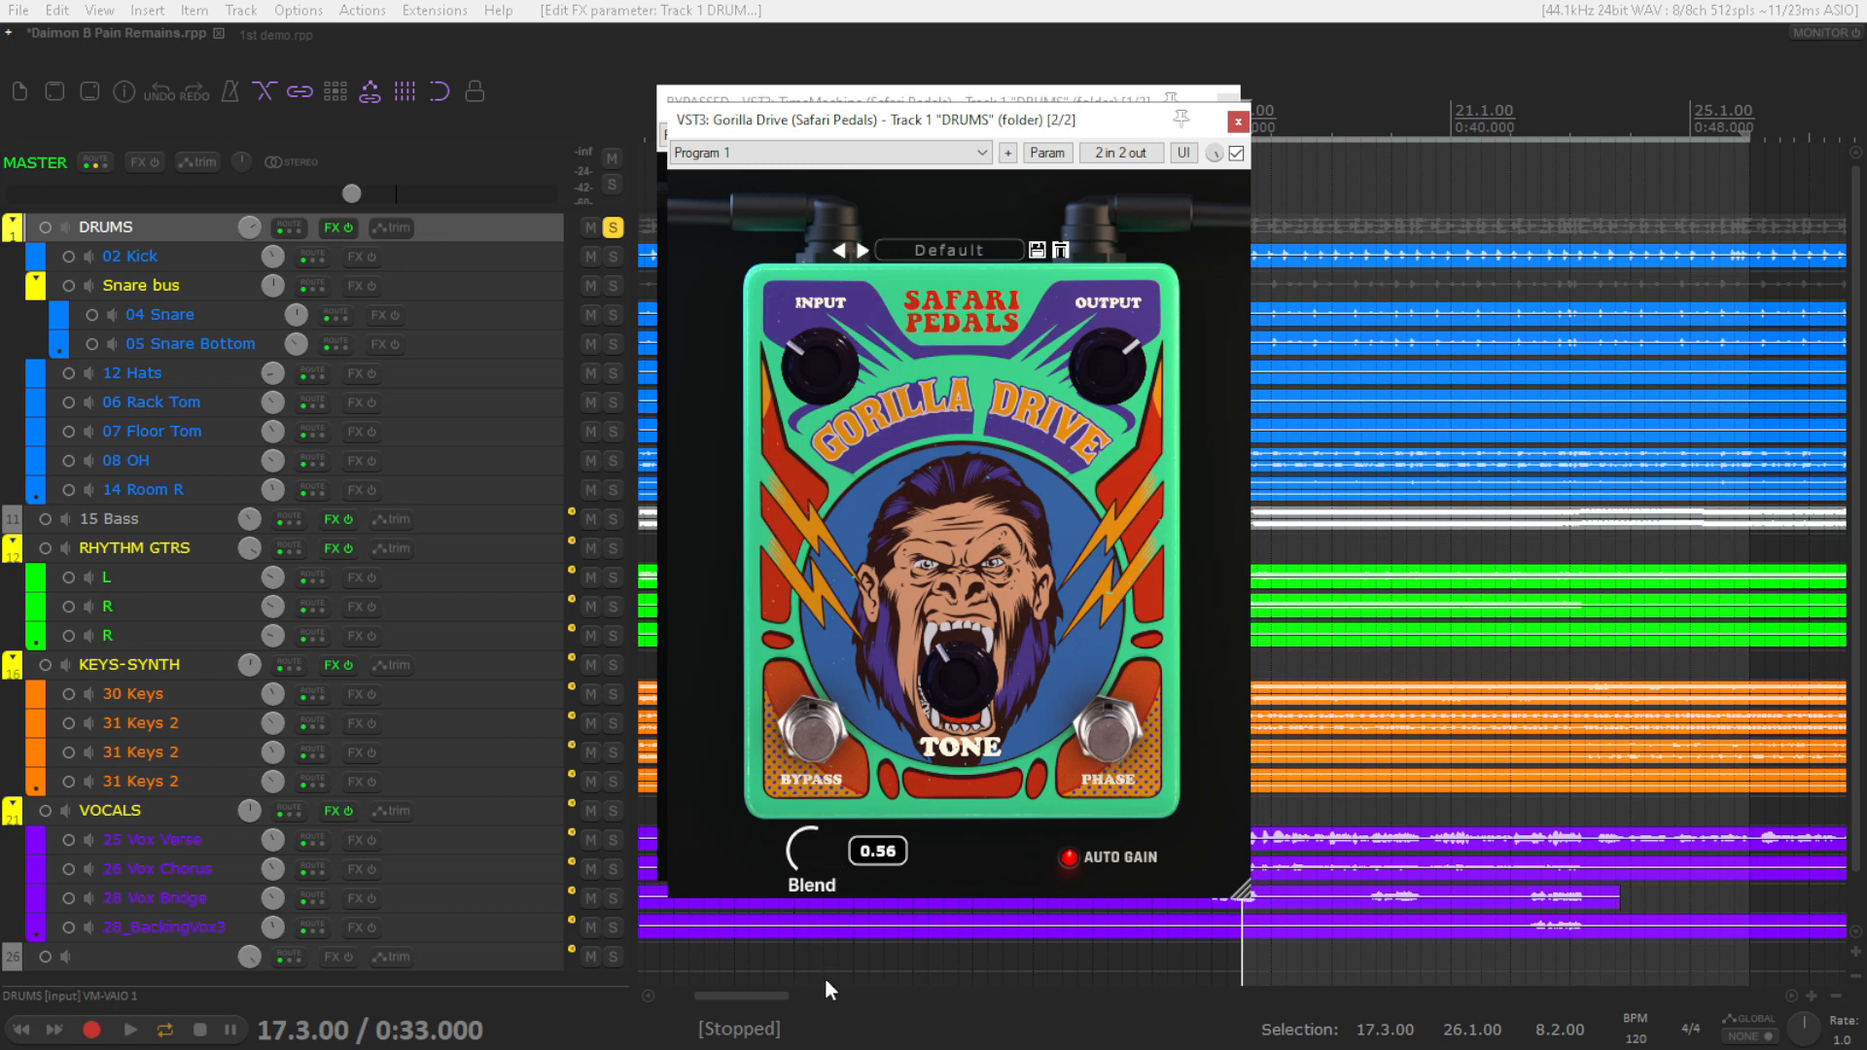
# Sweep the Gorilla Drive's Tone in both directions, reset it to its default, and close the plugin
pyautogui.moveTo(961, 691); pyautogui.dragTo(964, 714)
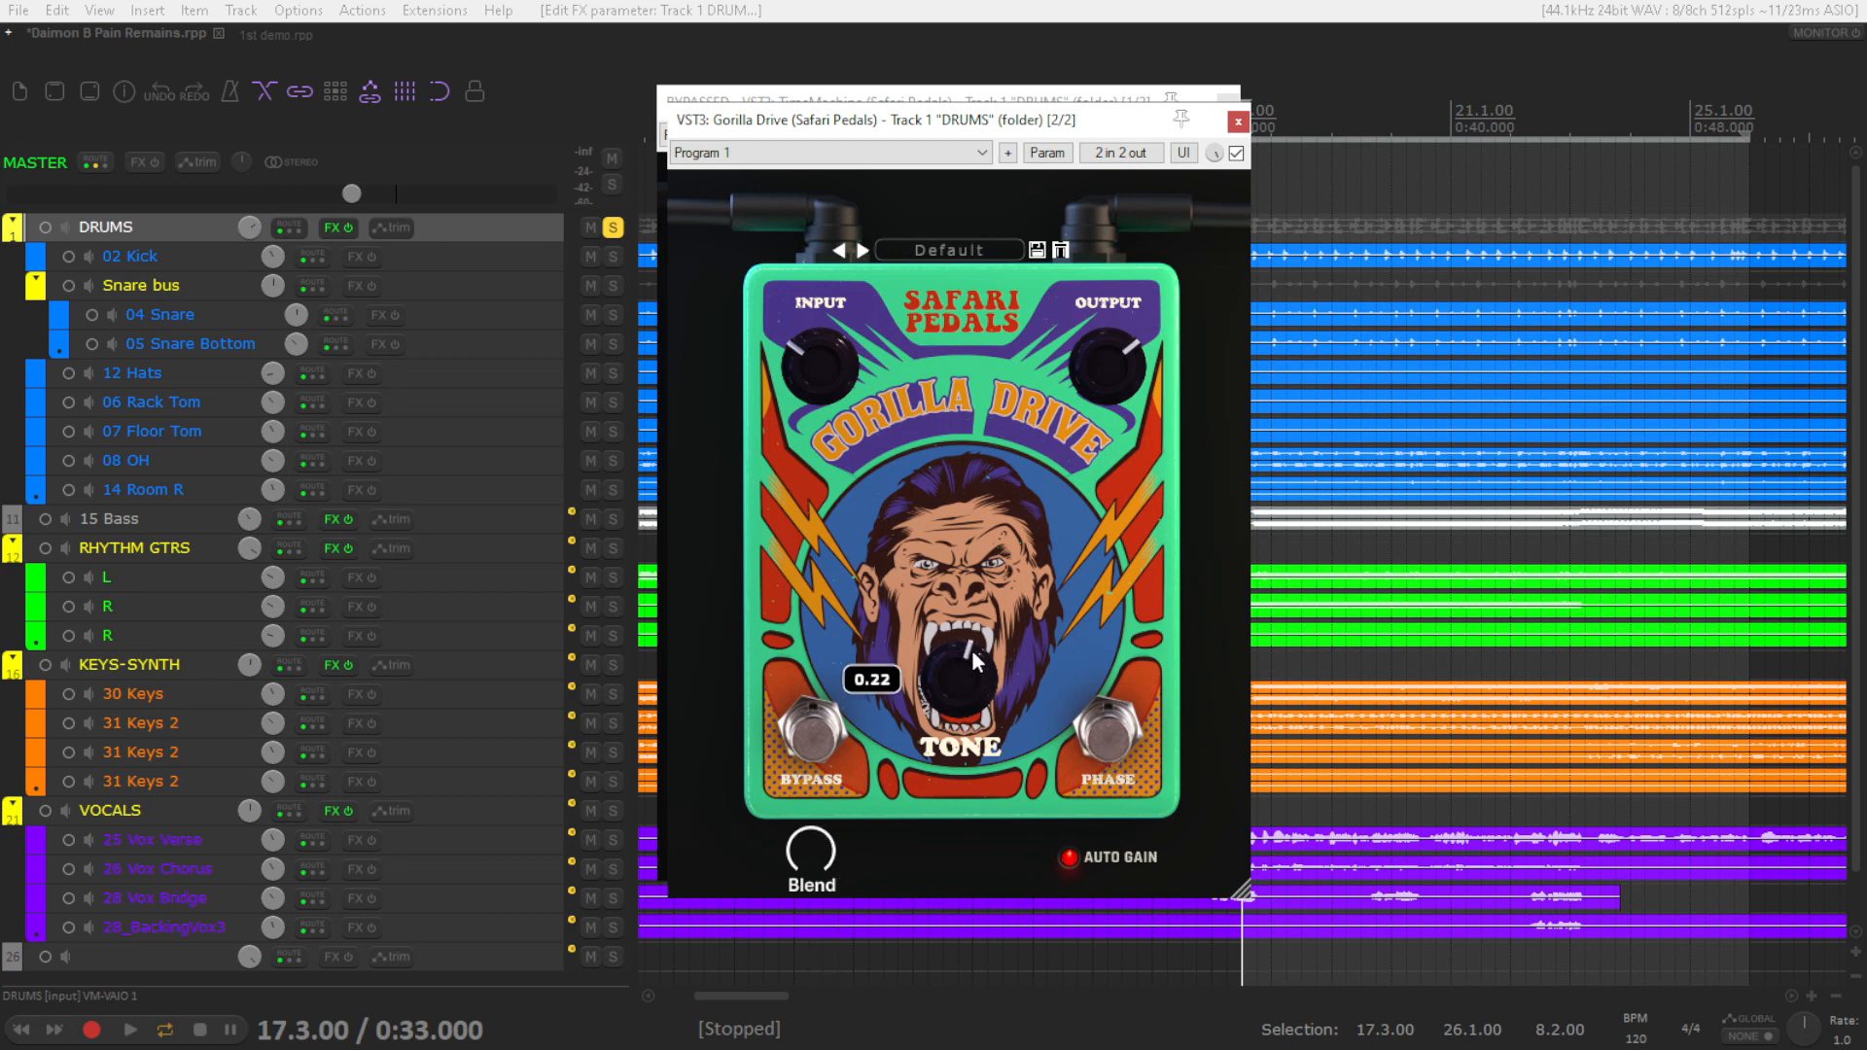
pyautogui.moveTo(972, 595); pyautogui.dragTo(952, 724)
pyautogui.moveTo(964, 668)
pyautogui.mouseDown()
pyautogui.moveTo(958, 752)
pyautogui.moveTo(953, 696)
pyautogui.mouseUp()
pyautogui.doubleClick(965, 665)
pyautogui.press('Escape')
# Play the soloed drums with the Time Machine plugin taken out of bypass and its Auto Gain enabled
pyautogui.press('space')
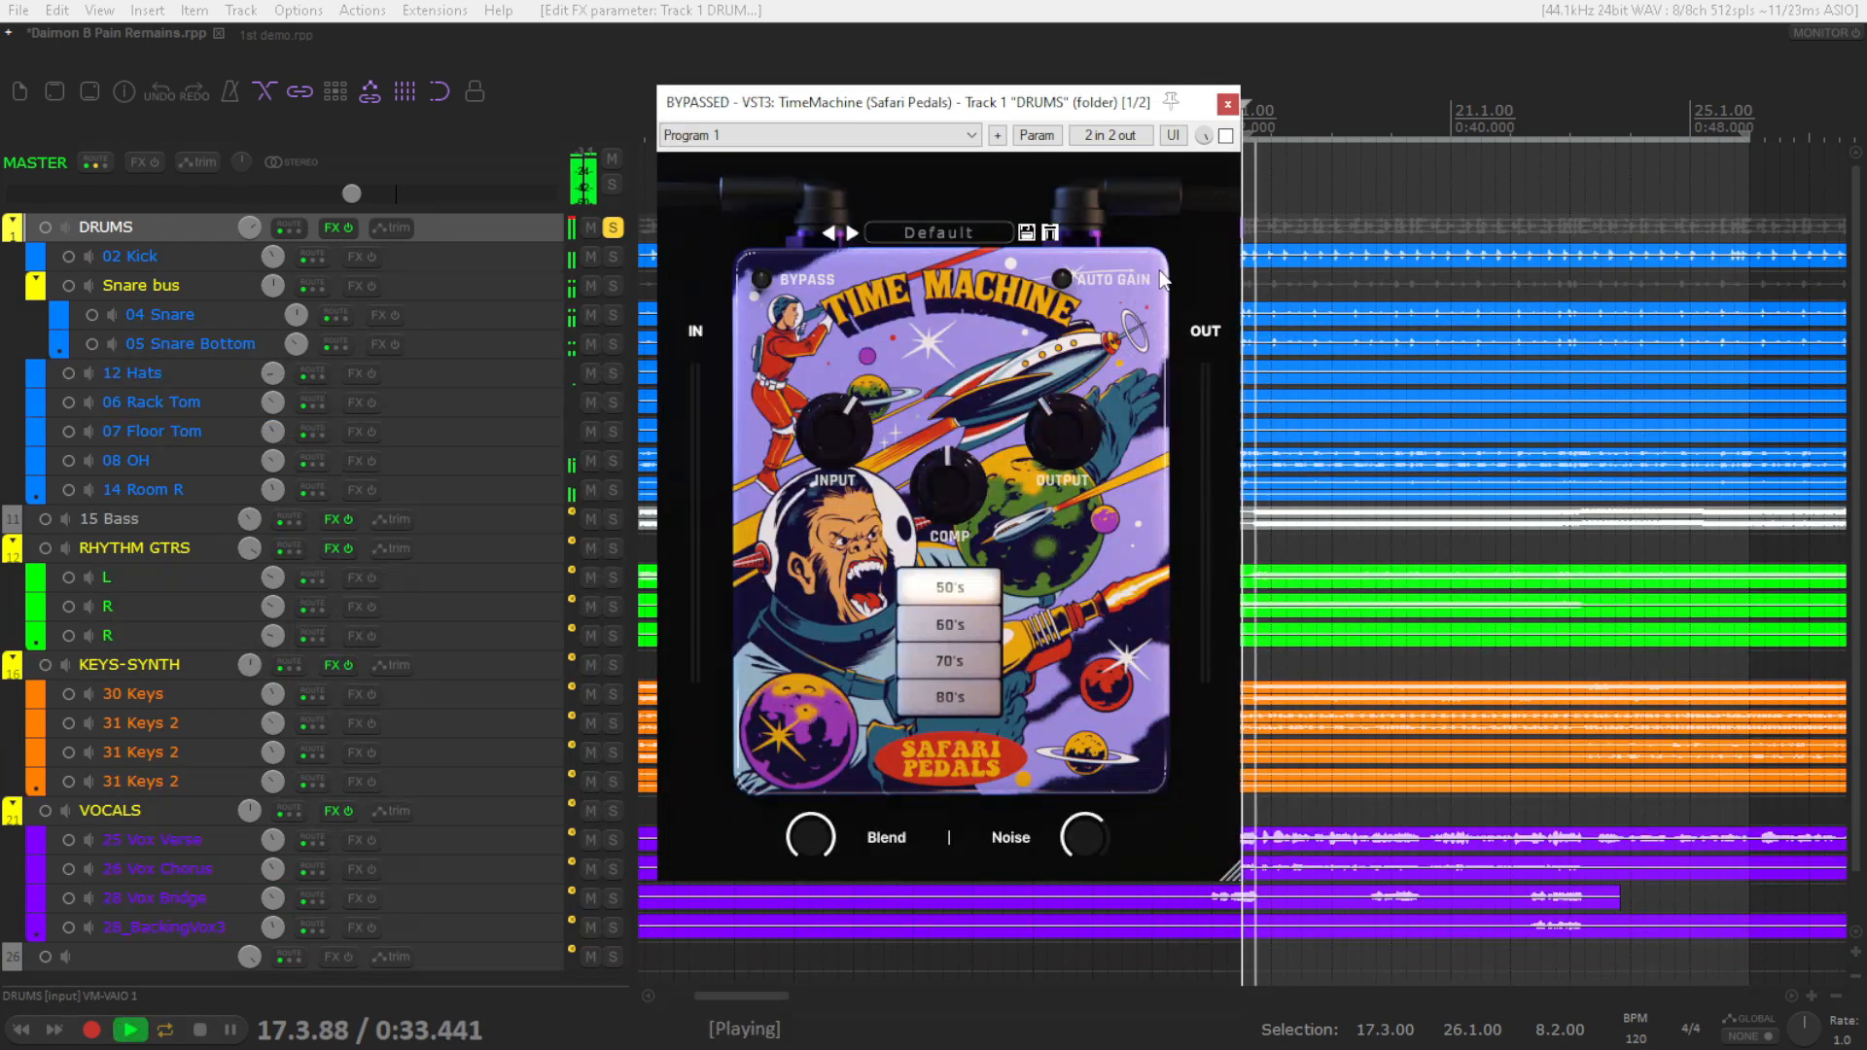
pyautogui.click(1225, 135)
pyautogui.click(1062, 279)
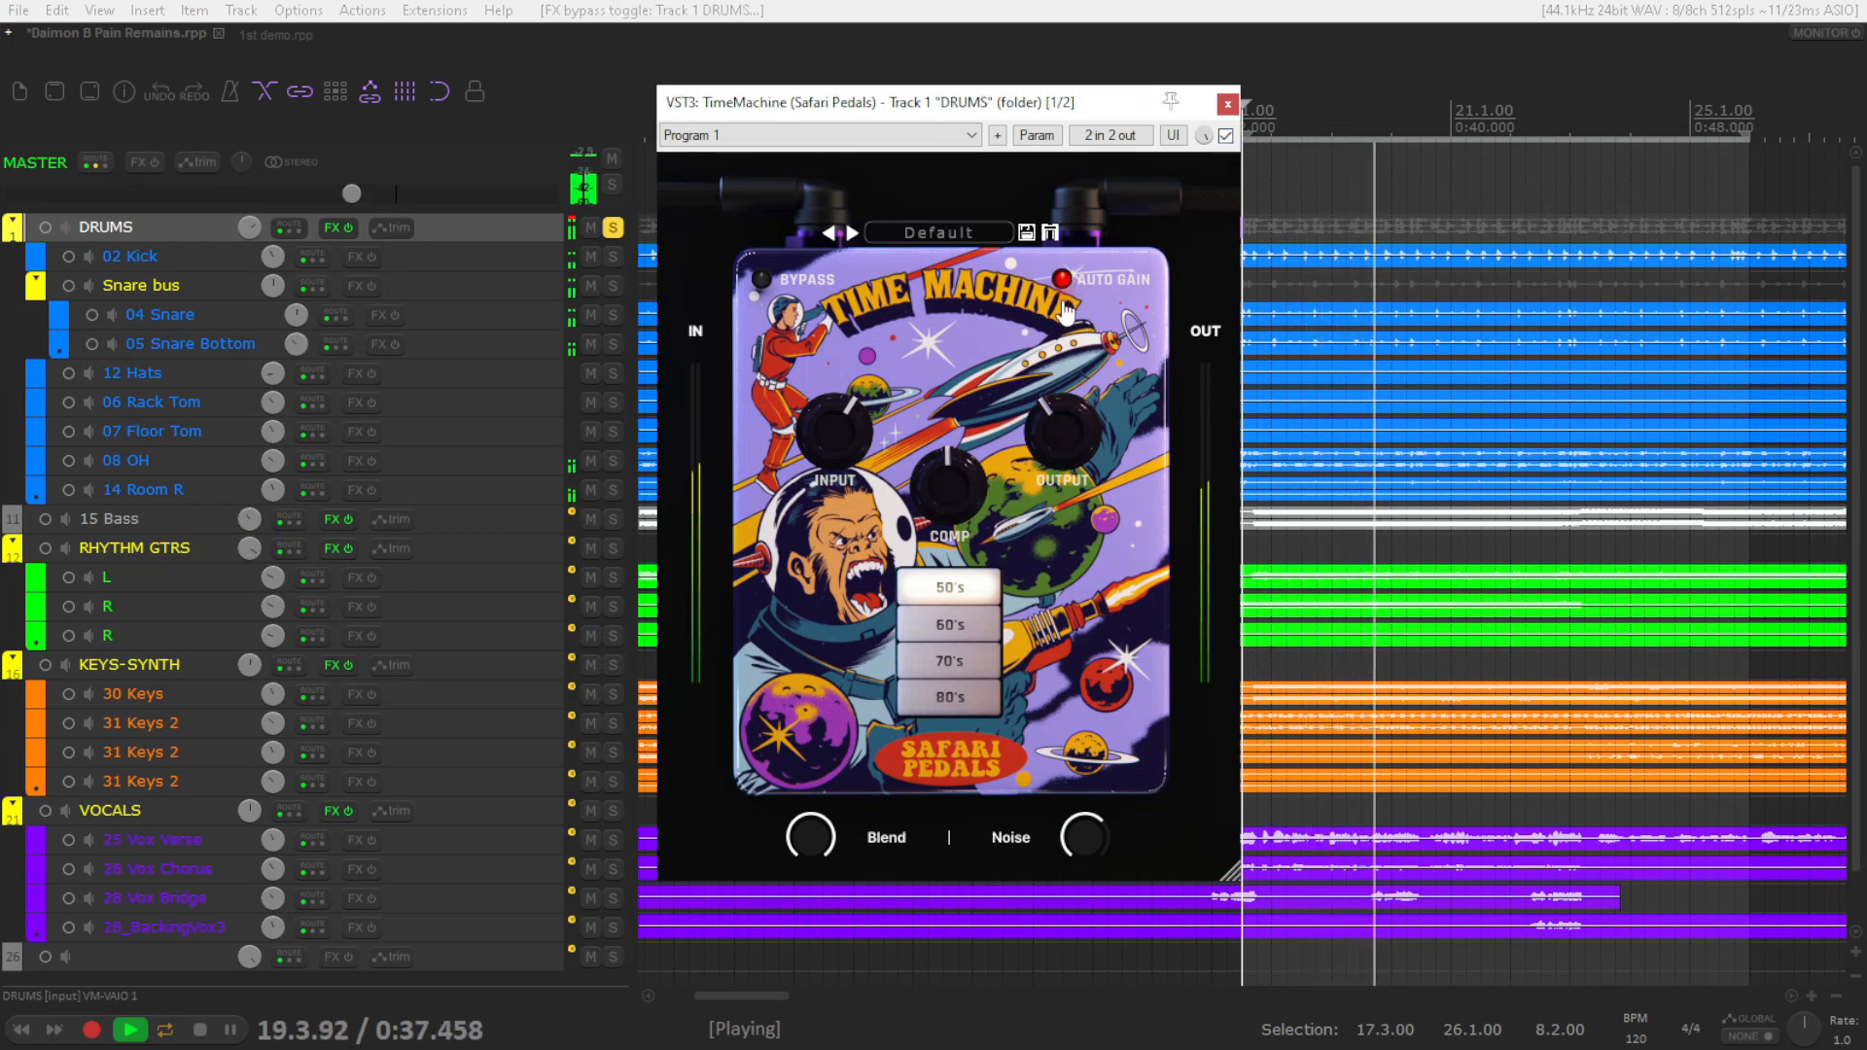
# Raise the Time Machine's Input gain slightly and set its Comp to about 0.60 during playback
pyautogui.moveTo(836, 440)
pyautogui.mouseDown()
pyautogui.moveTo(839, 373)
pyautogui.moveTo(816, 521)
pyautogui.moveTo(825, 407)
pyautogui.moveTo(830, 428)
pyautogui.mouseUp()
pyautogui.moveTo(948, 481); pyautogui.dragTo(951, 426)
# Audition the 60's, 70's and 80's eras on the playing drums, finishing on 80's
pyautogui.click(972, 624)
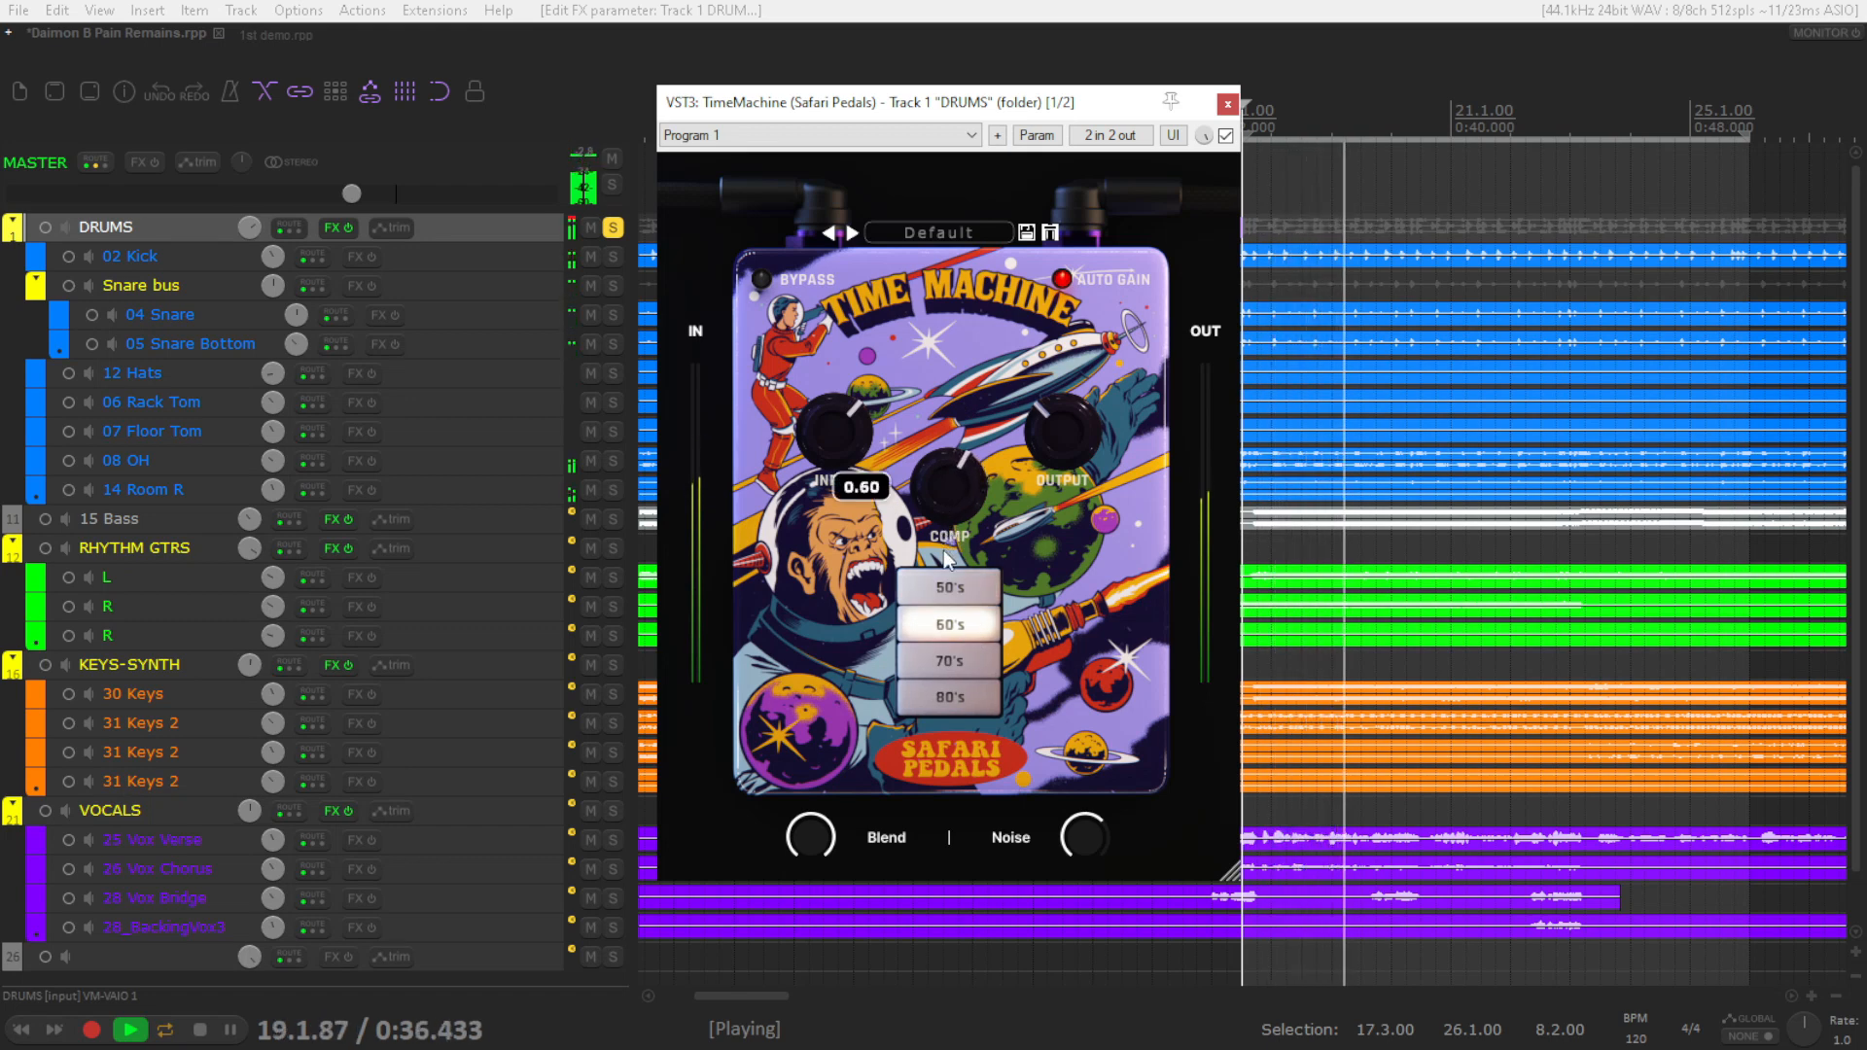
pyautogui.click(959, 663)
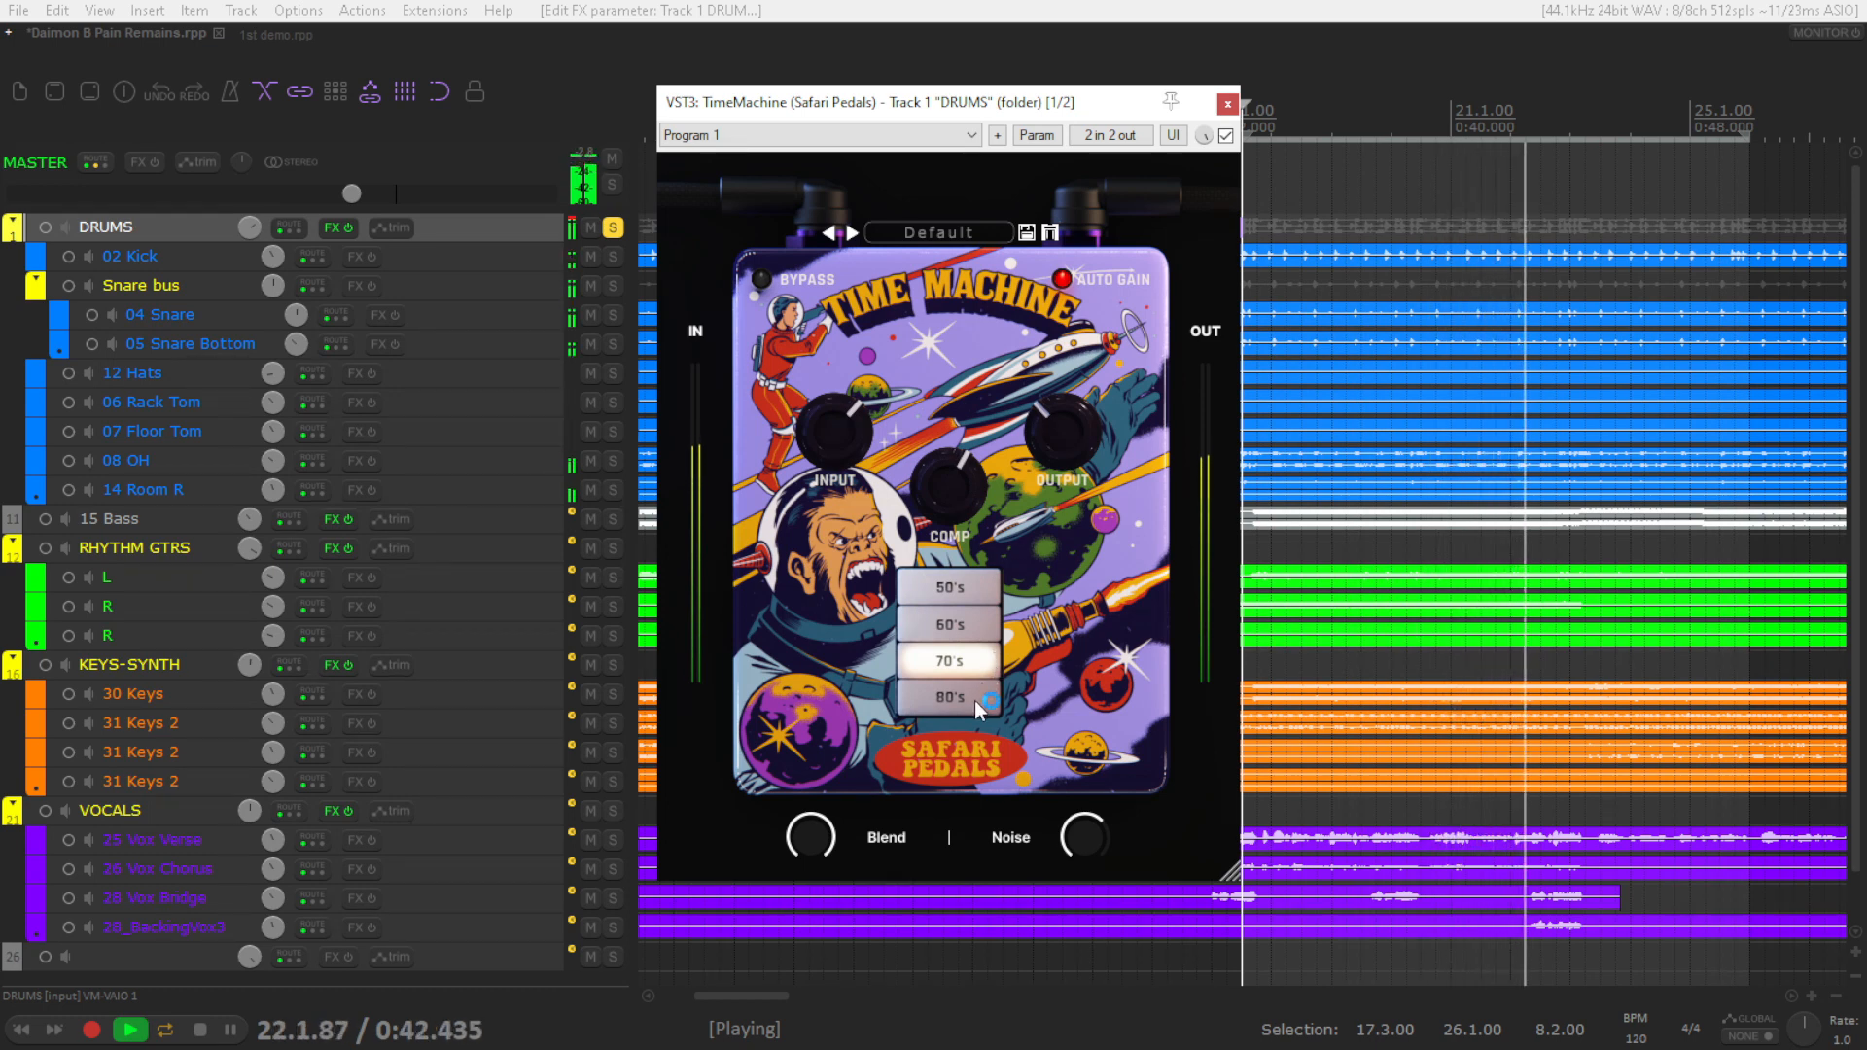
pyautogui.click(972, 698)
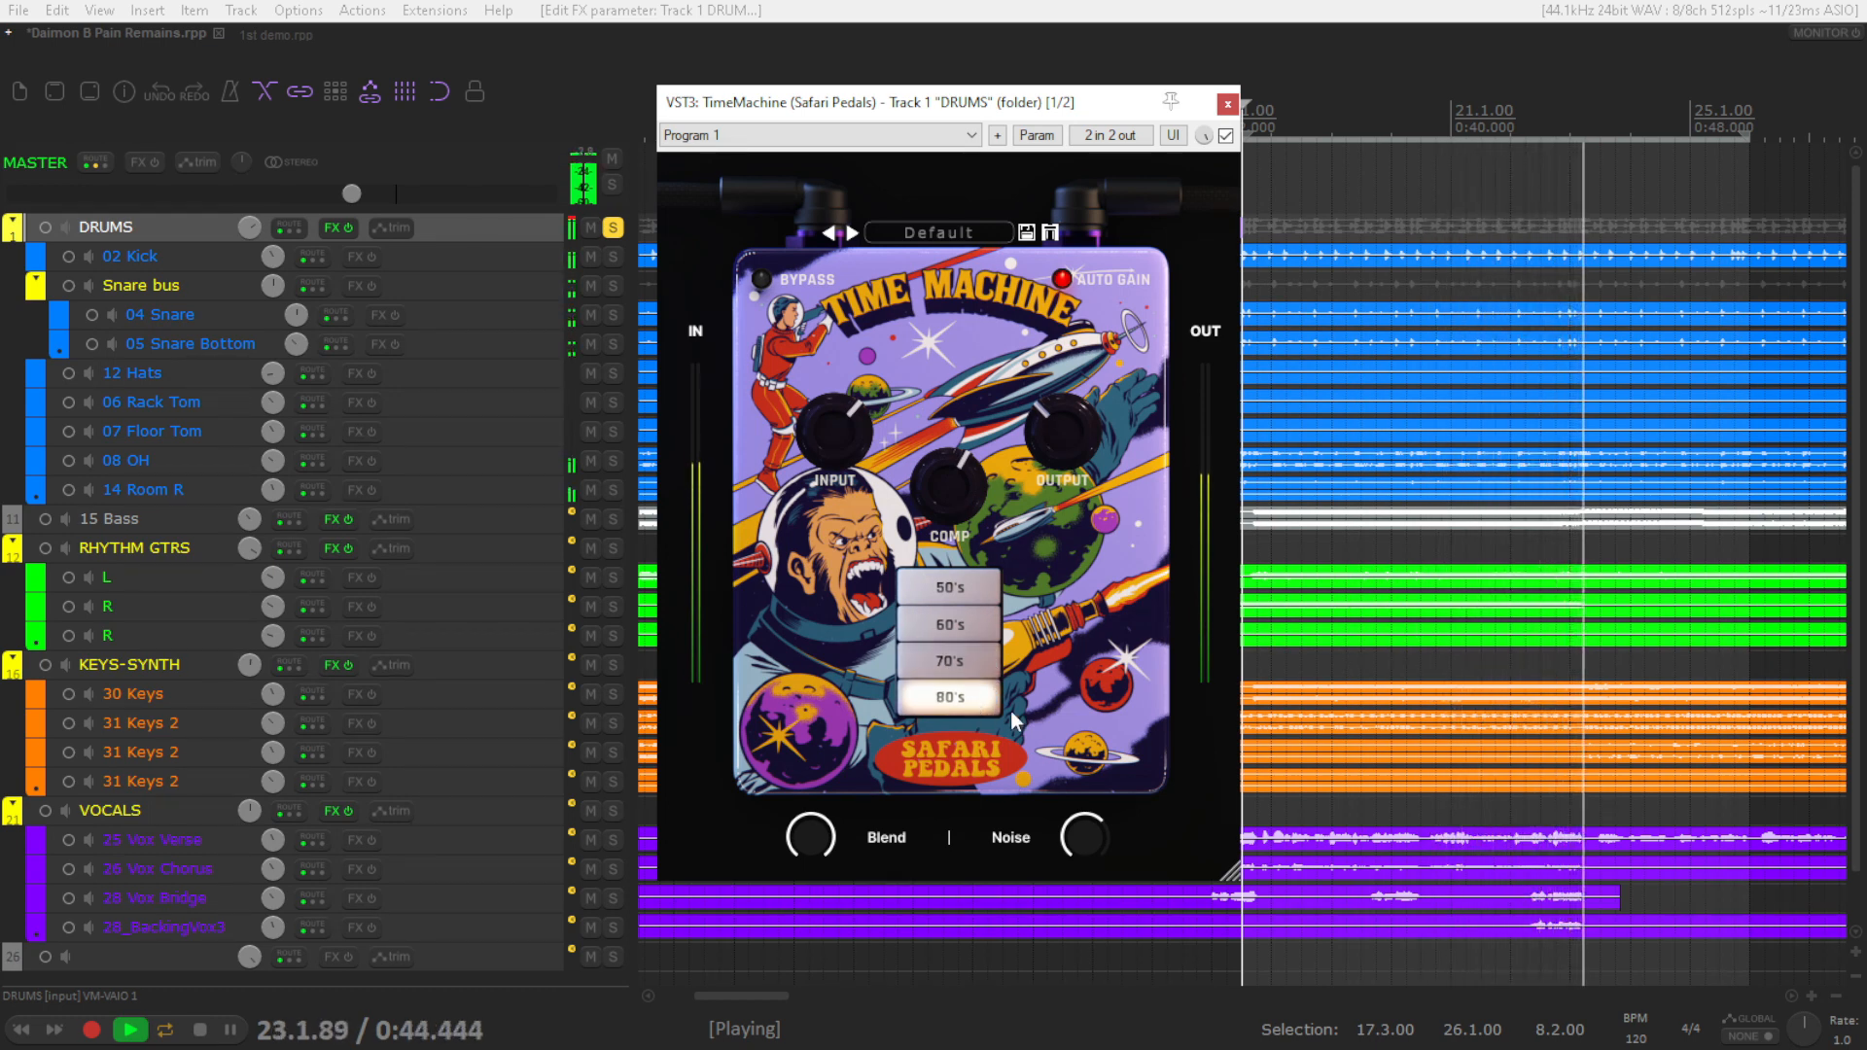
# Lower the Comp amount slightly and compare the drums with the Time Machine bypassed and active
pyautogui.moveTo(943, 473); pyautogui.dragTo(945, 490)
pyautogui.click(1225, 137)
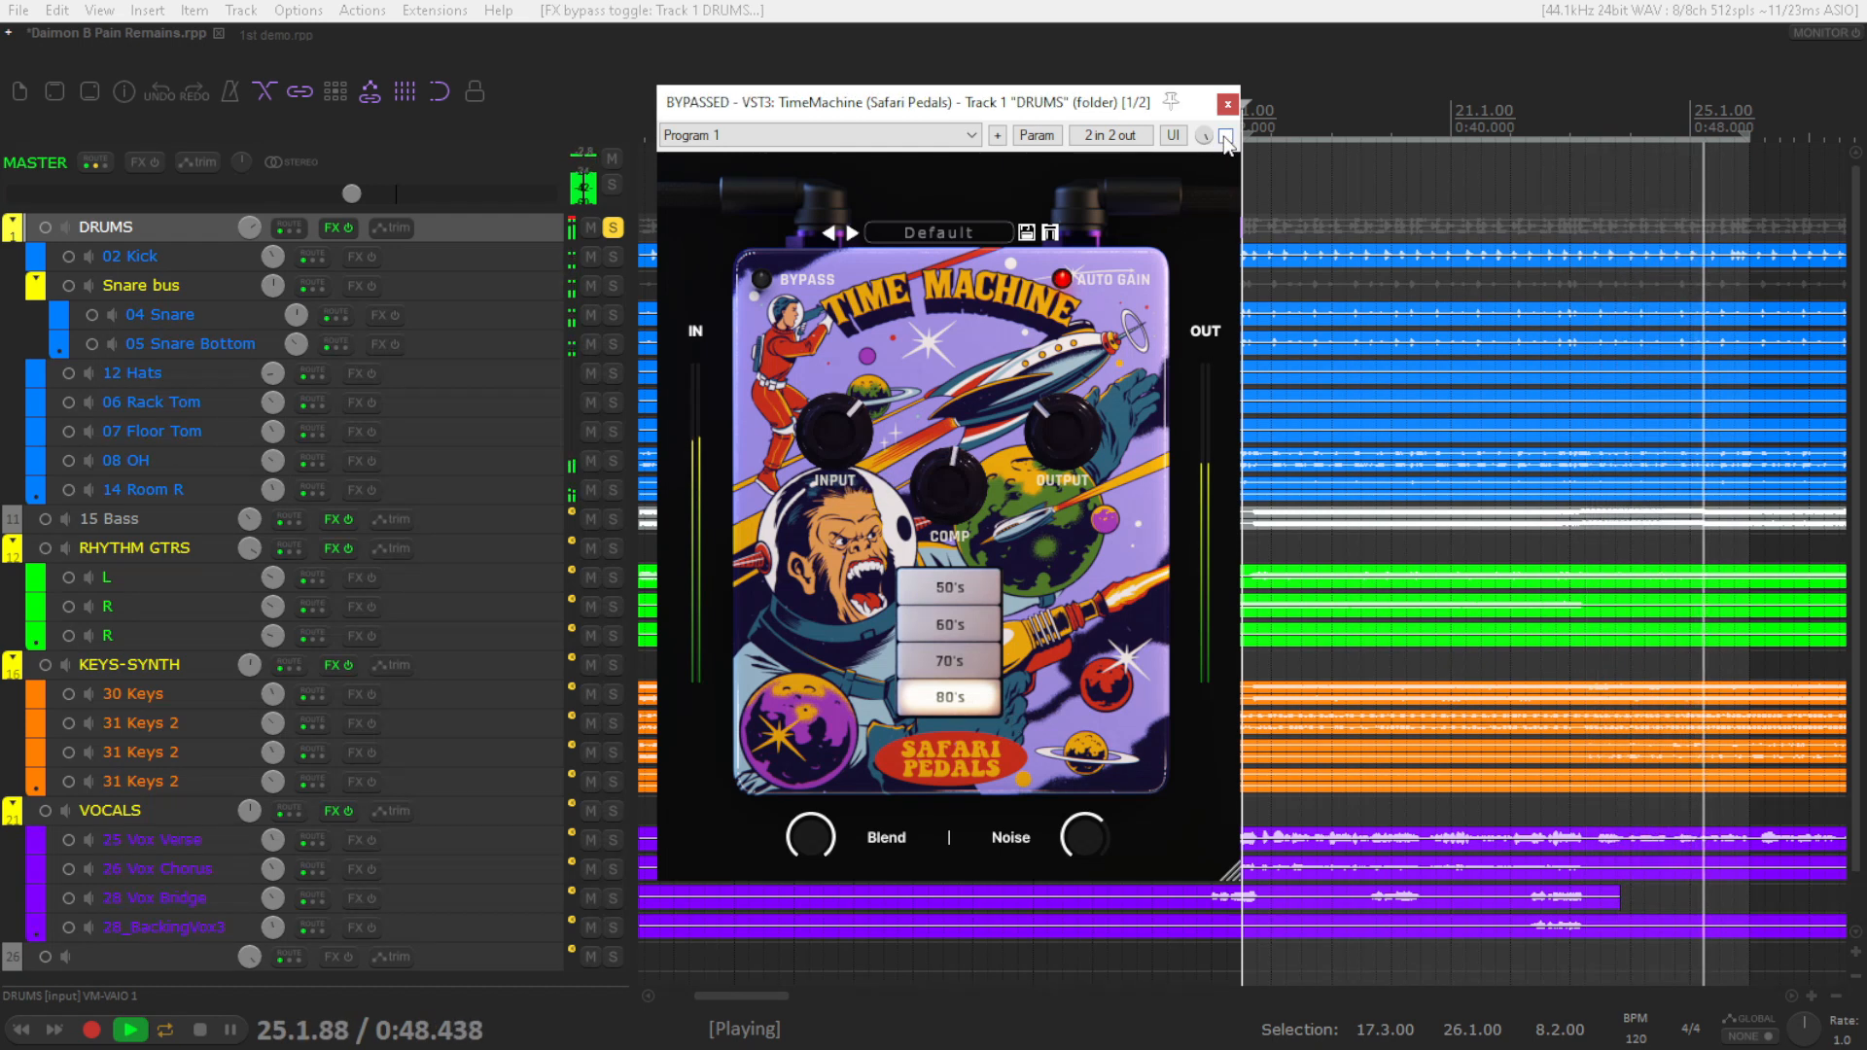
pyautogui.click(1225, 137)
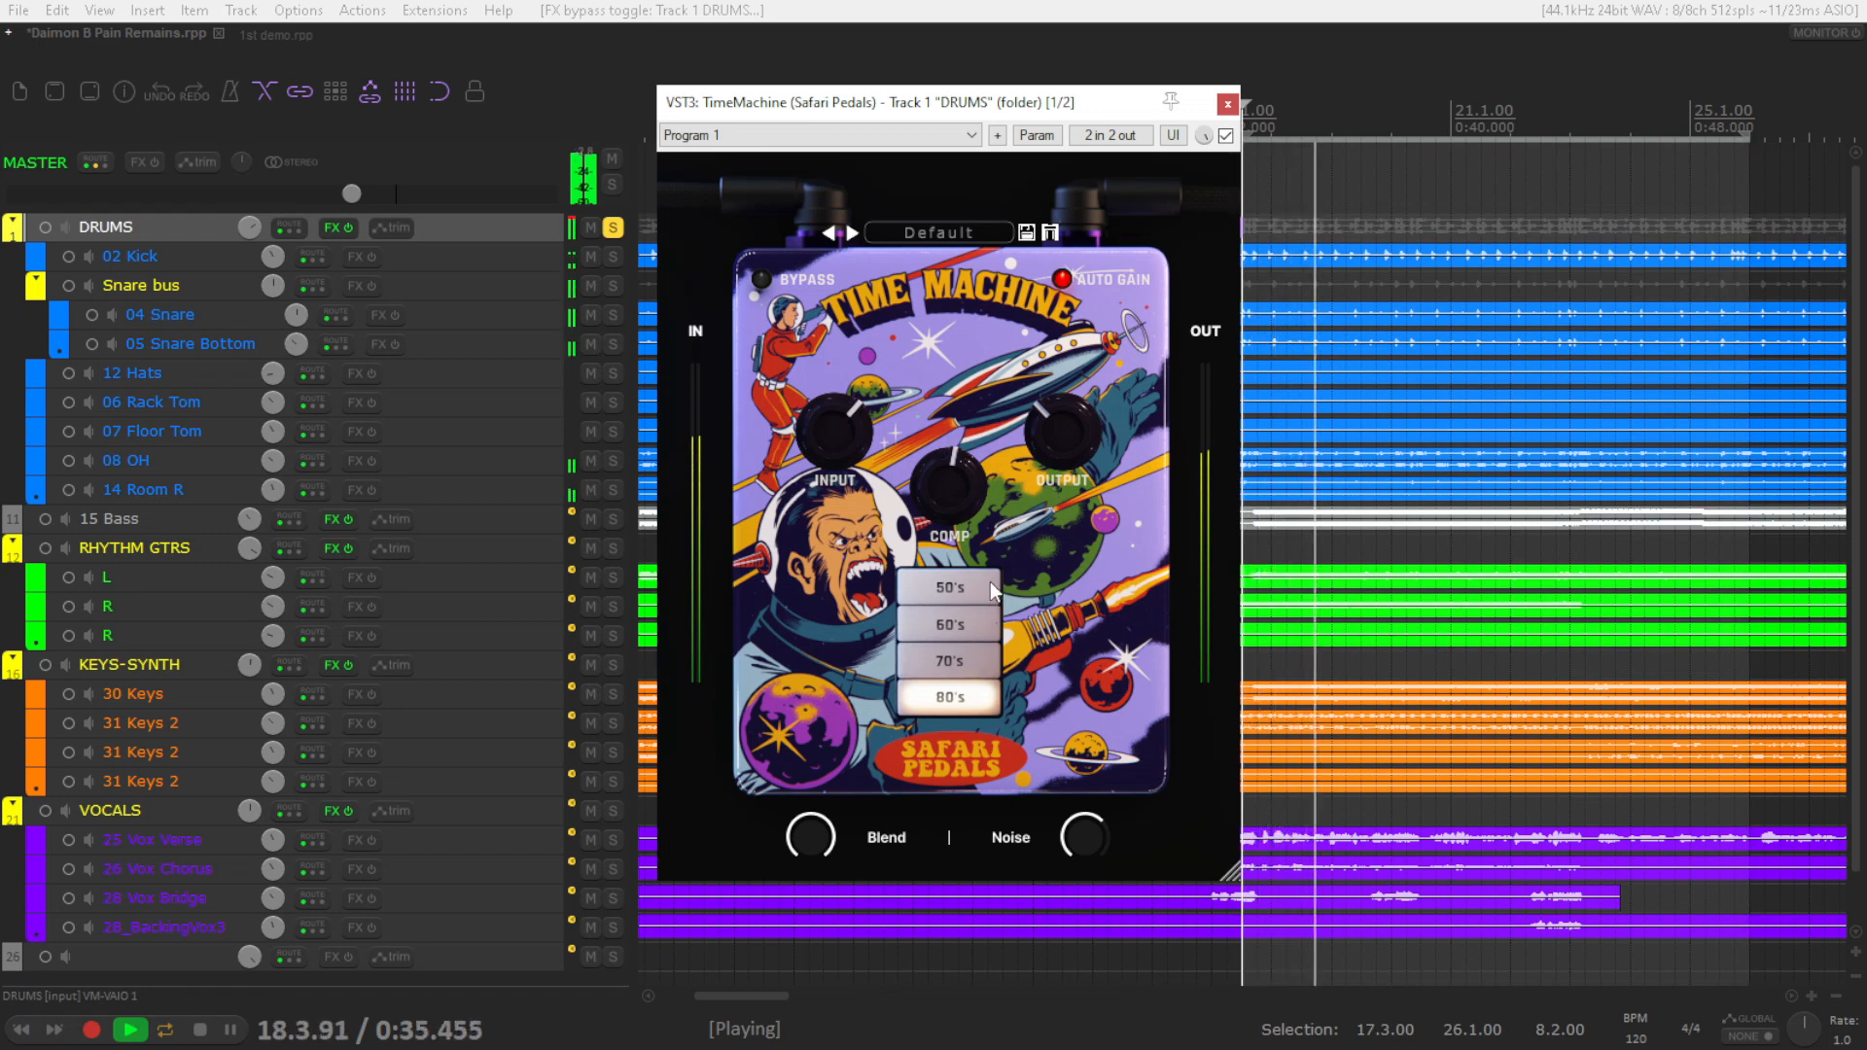
# Switch the Time Machine to the 50's era and restart drum playback from the selection's start
pyautogui.click(948, 588)
pyautogui.press('space')
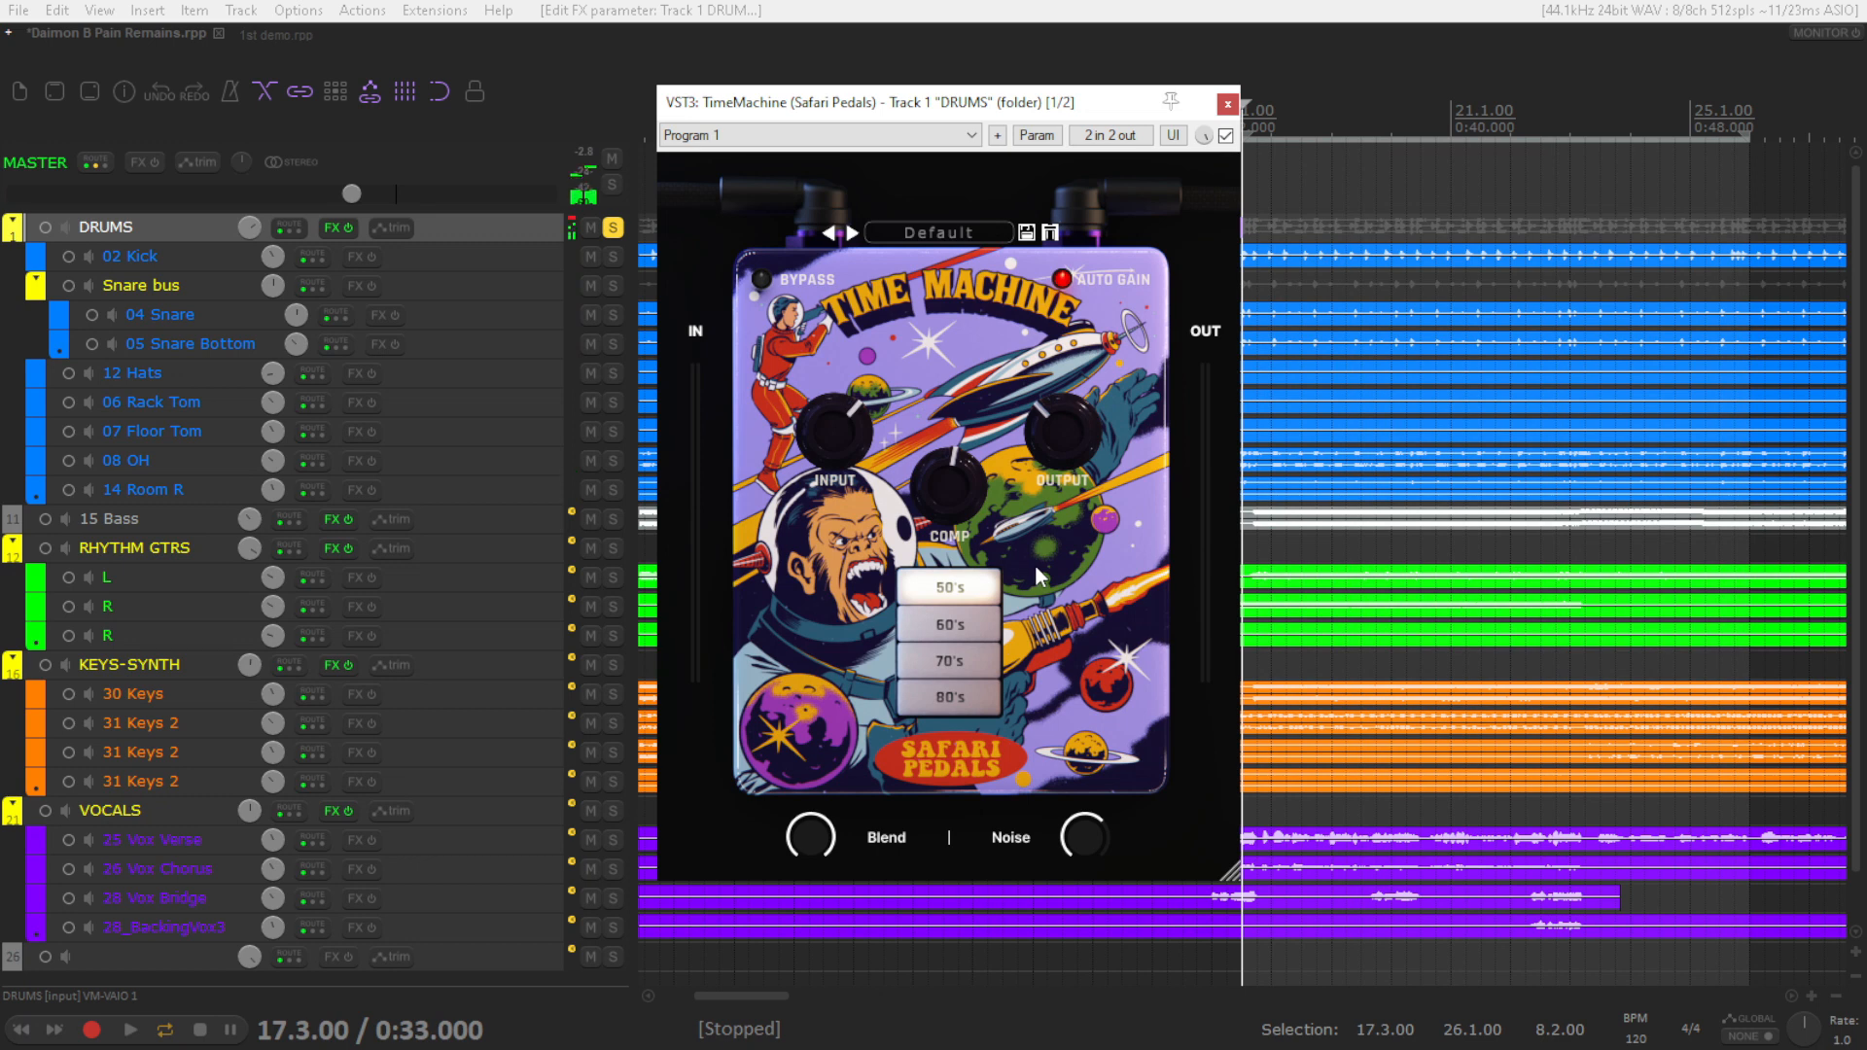
pyautogui.press('space')
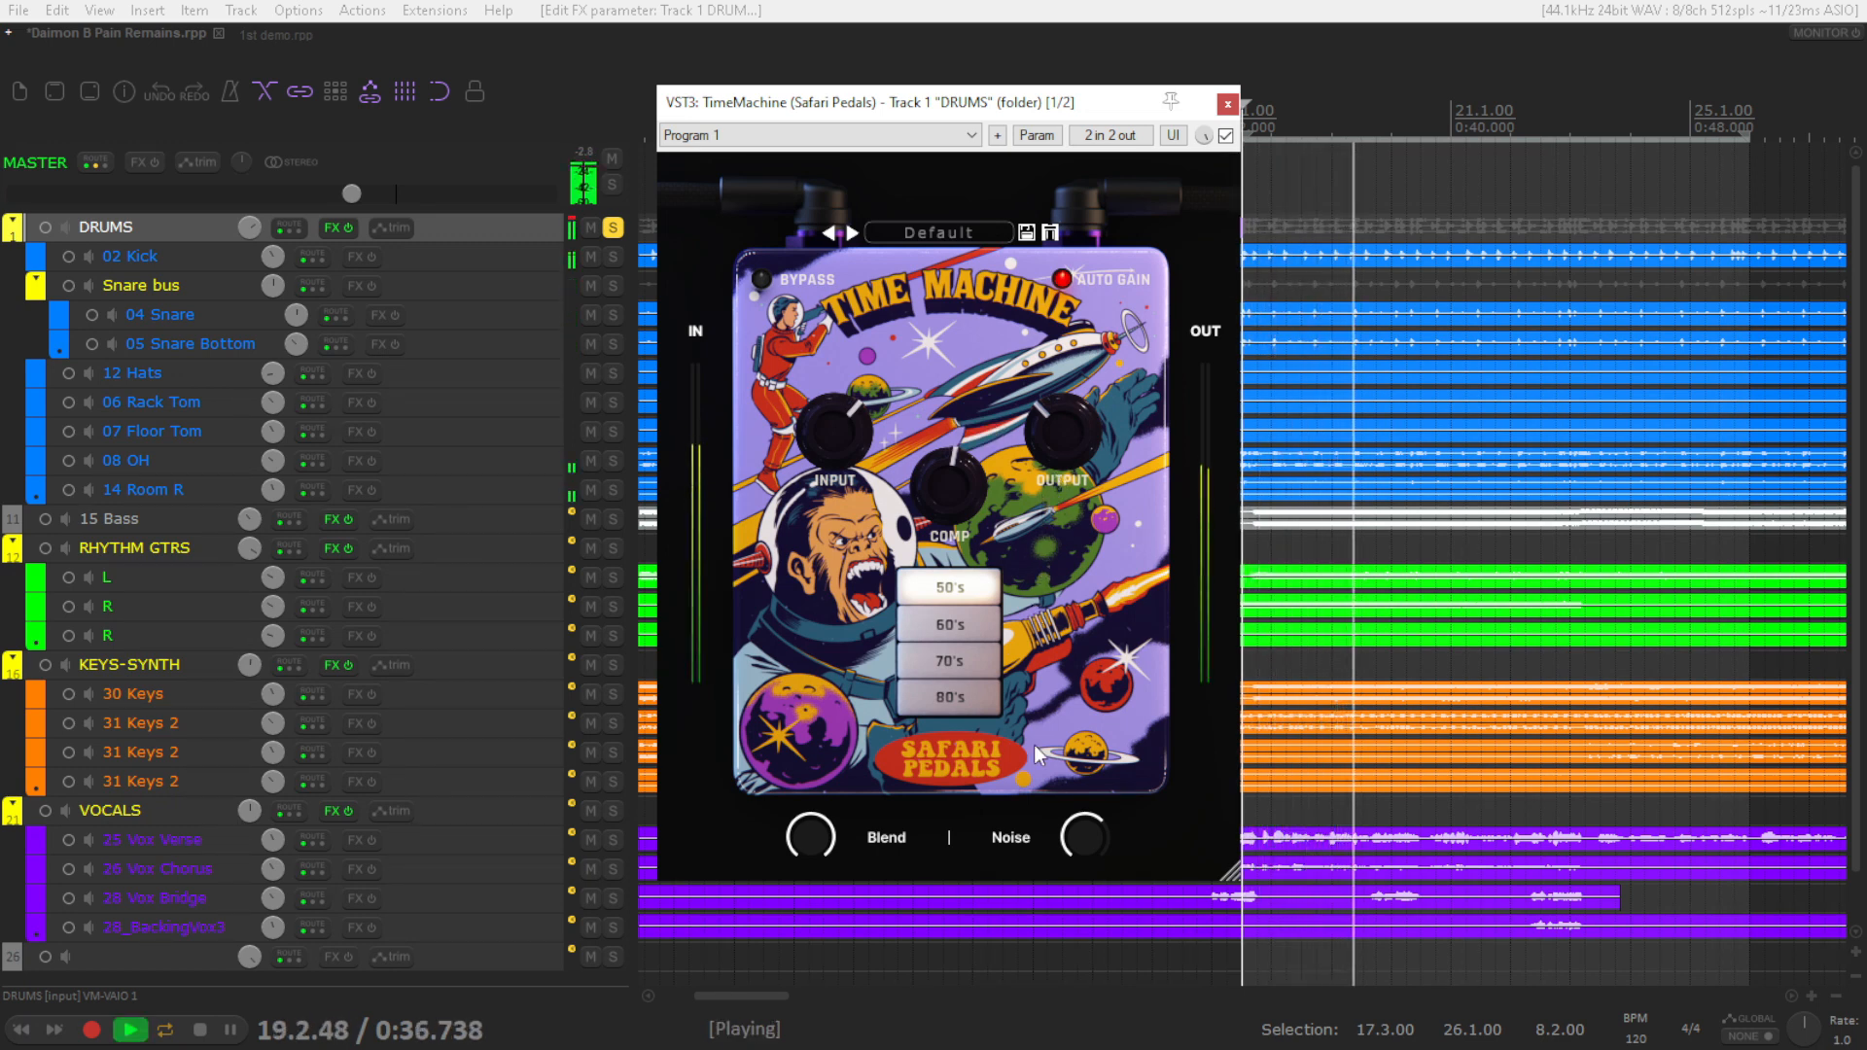
# Sweep the Time Machine's Blend up to 1.00 and back slightly below it, and raise the Comp amount well above its midpoint
pyautogui.moveTo(801, 860); pyautogui.dragTo(812, 615)
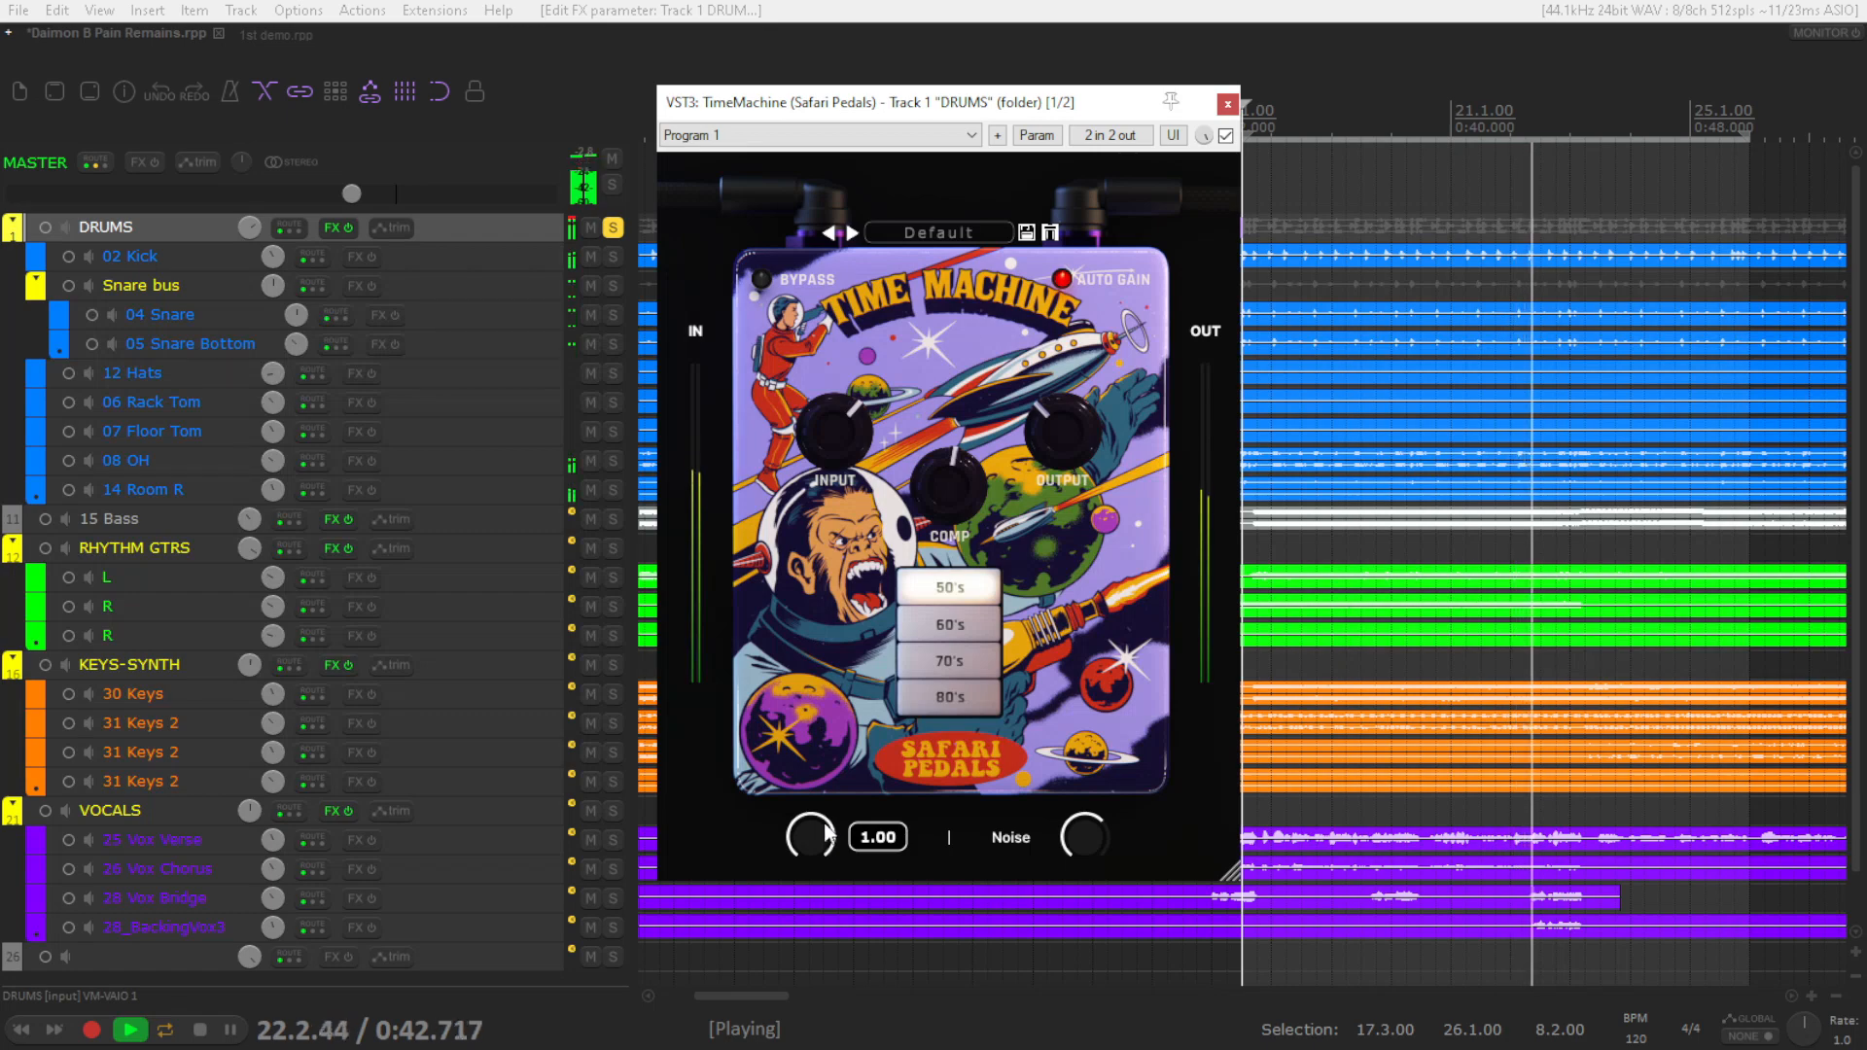
pyautogui.moveTo(819, 836); pyautogui.dragTo(813, 885)
pyautogui.moveTo(936, 500); pyautogui.dragTo(943, 400)
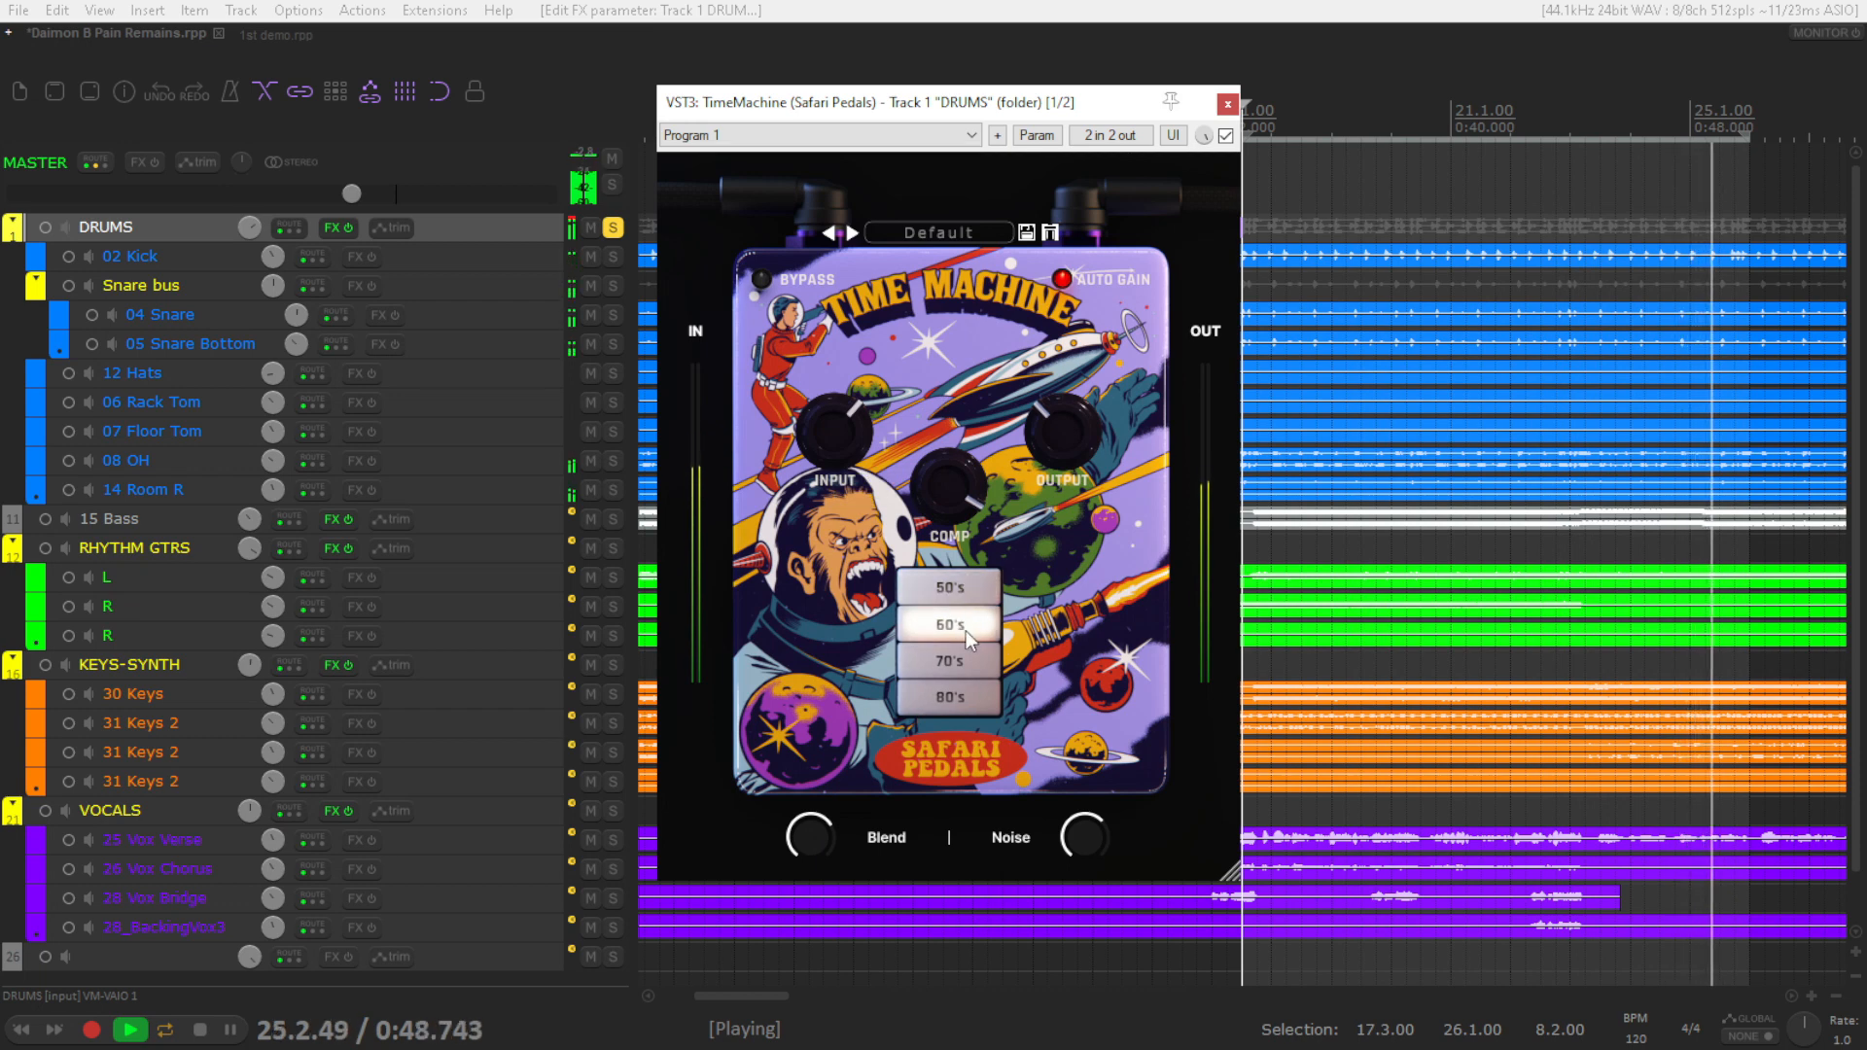
# Compare all four Time Machine eras back and forth on the heavily compressed drums, finishing on 80's
pyautogui.click(963, 688)
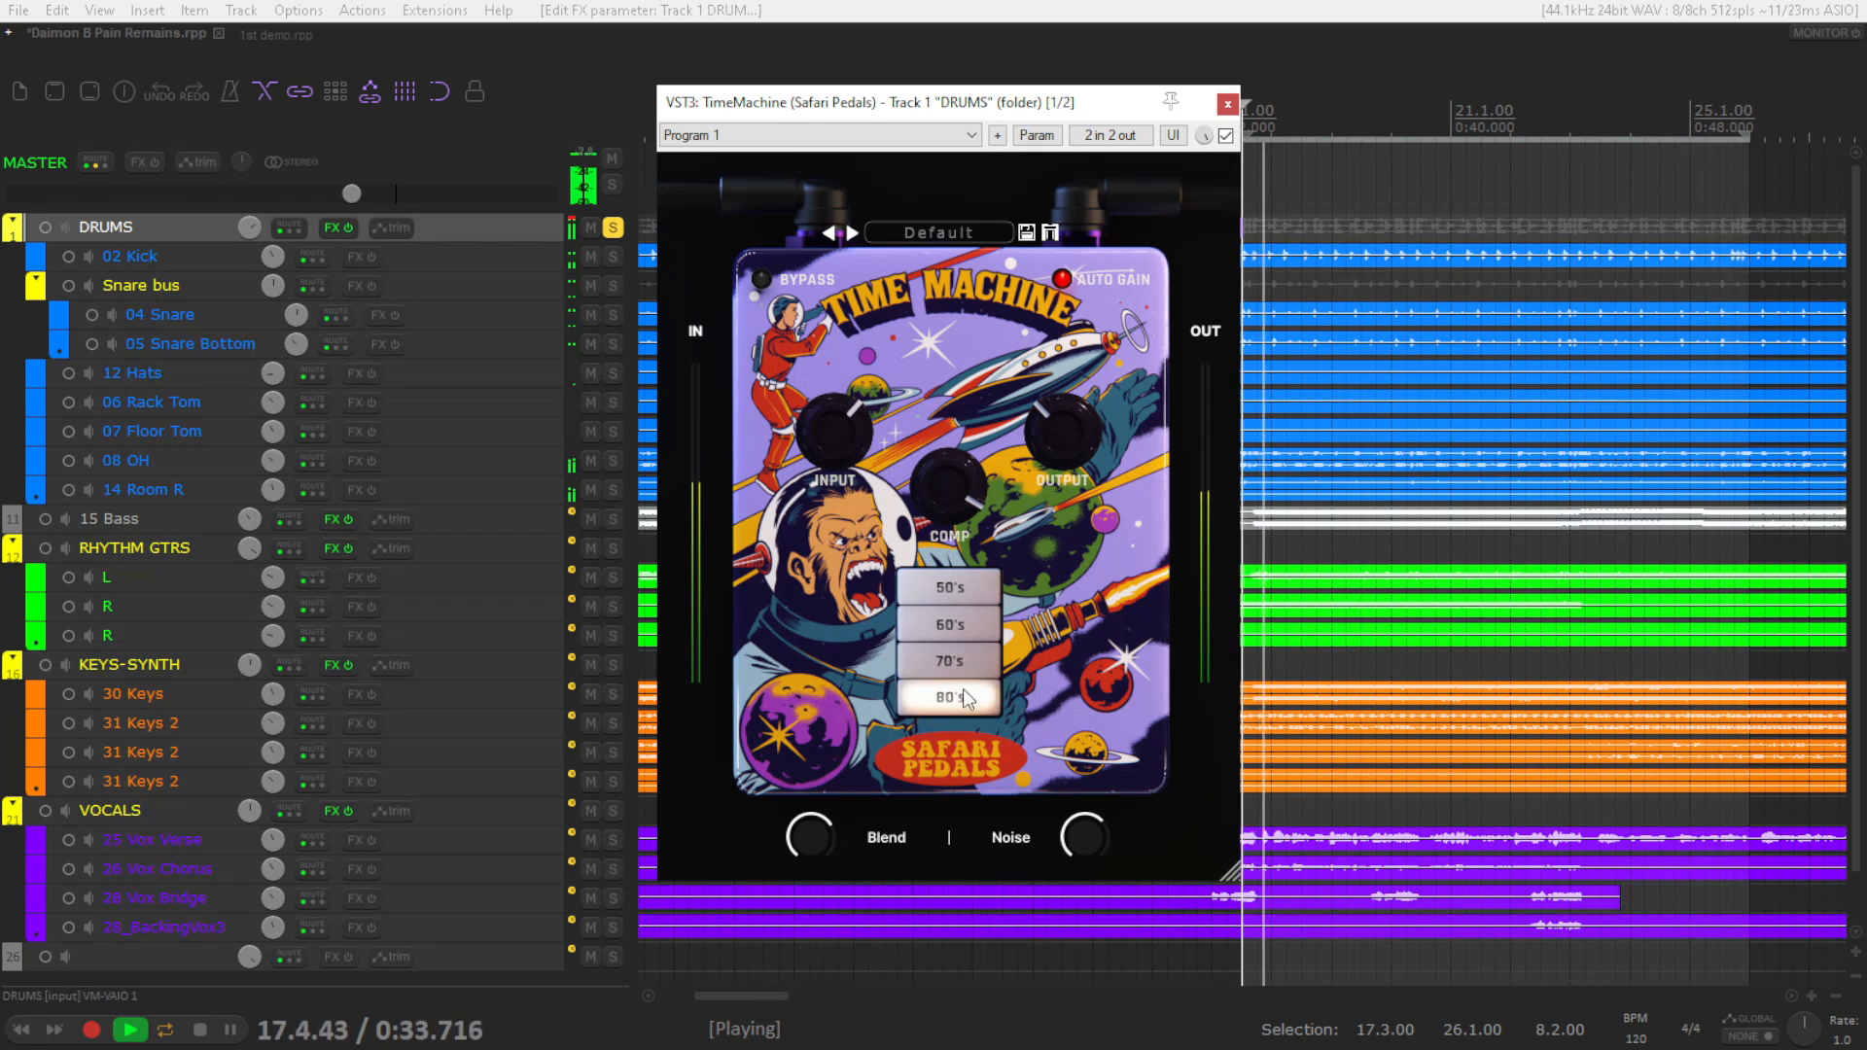
pyautogui.click(964, 661)
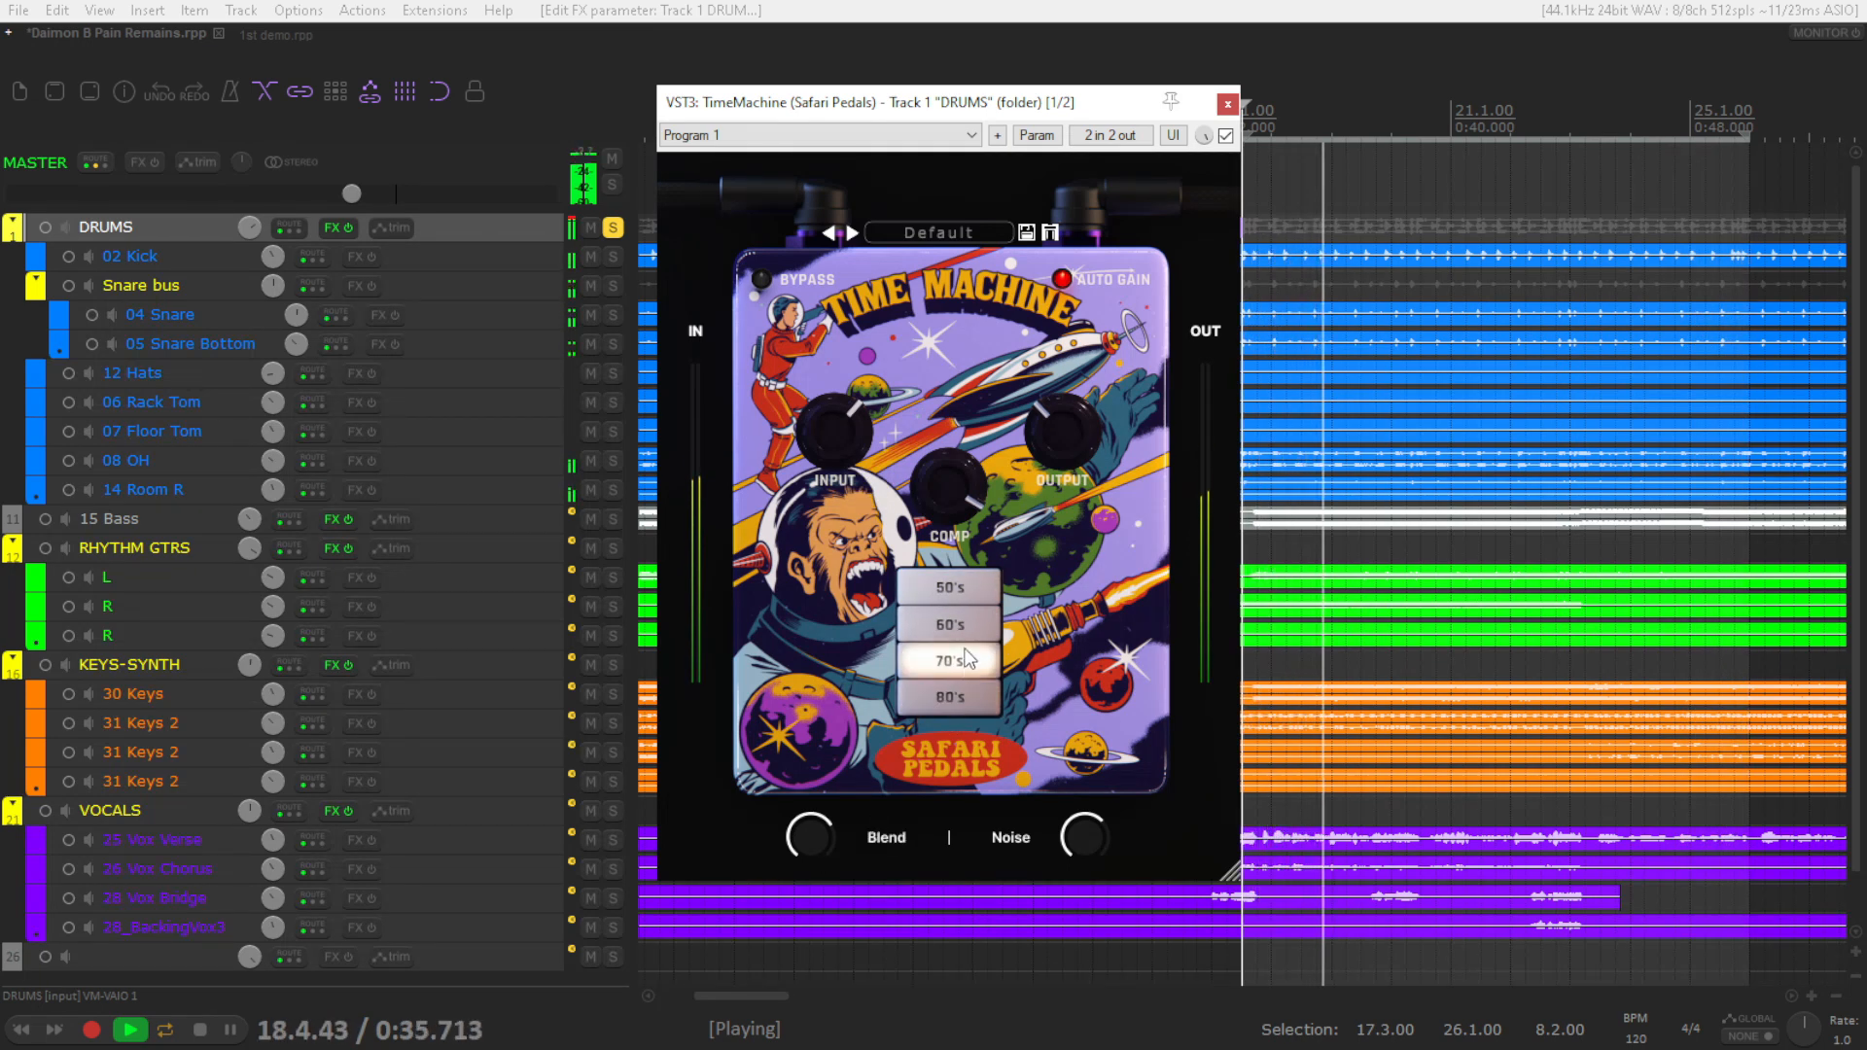
pyautogui.click(960, 626)
pyautogui.click(954, 590)
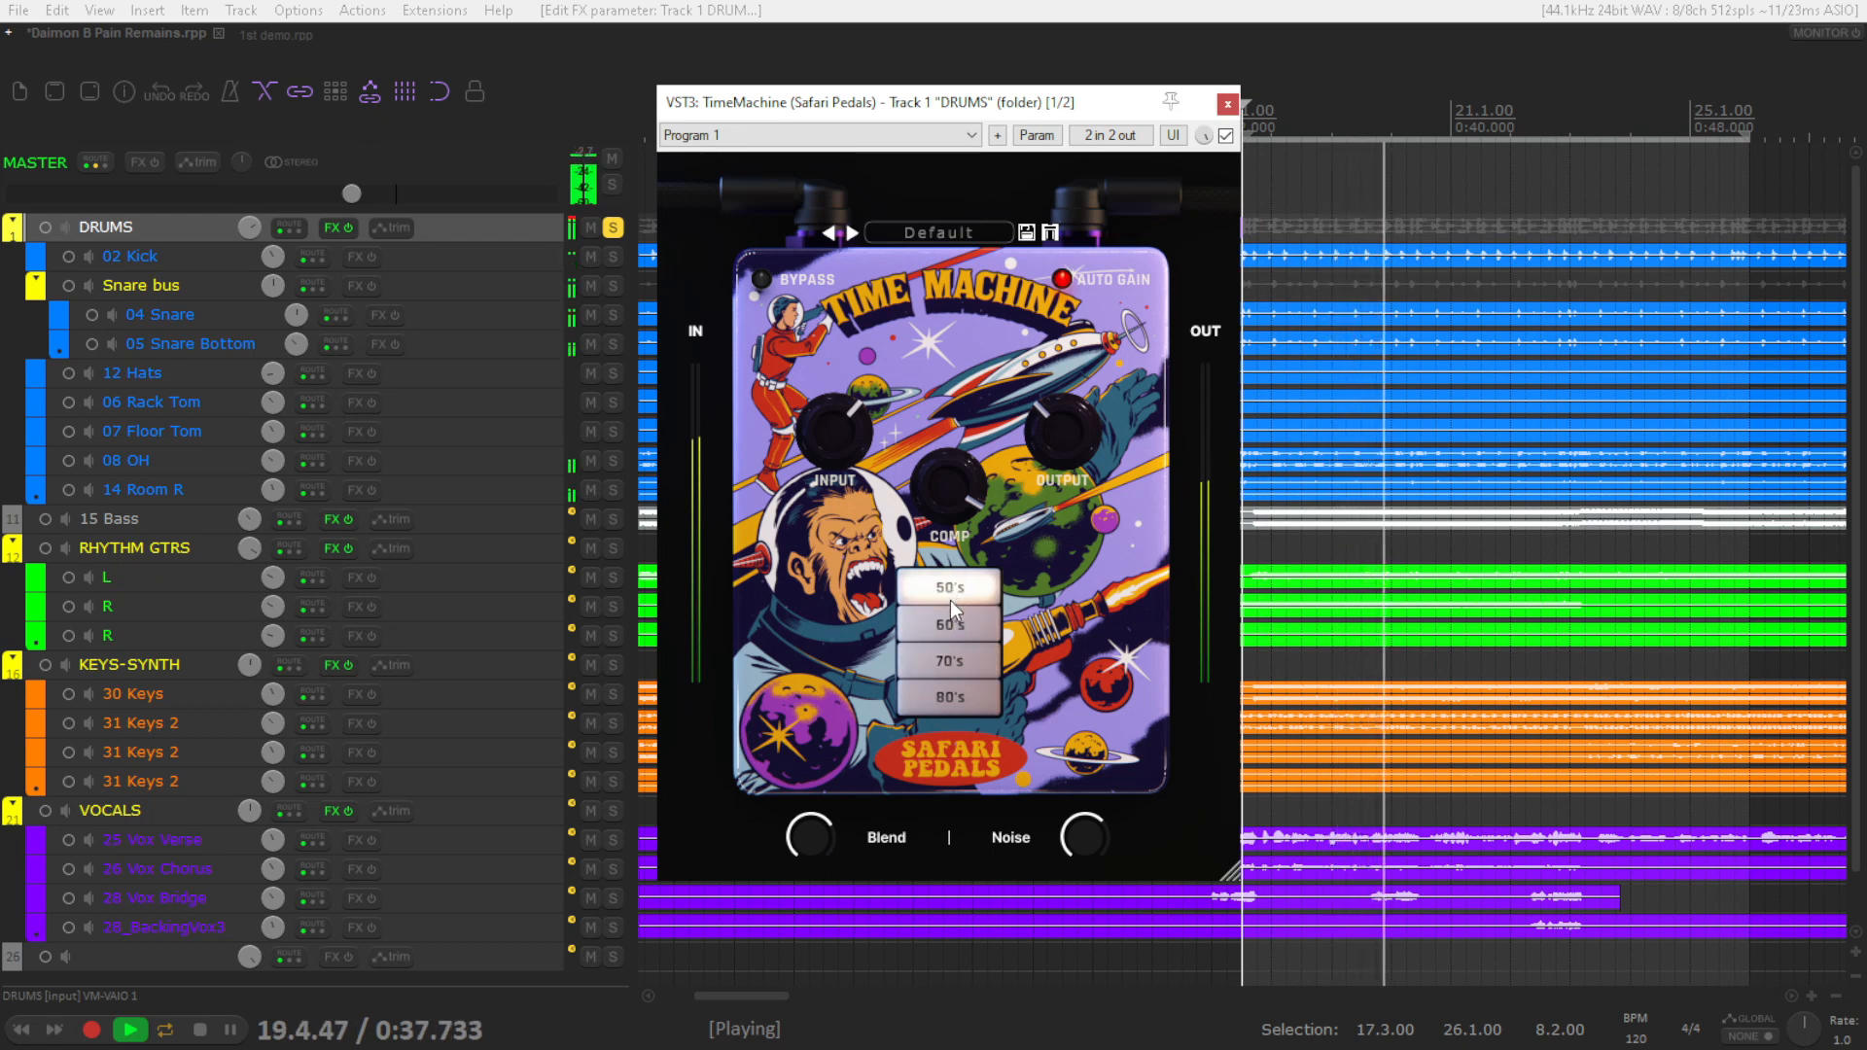
pyautogui.click(953, 630)
pyautogui.click(952, 662)
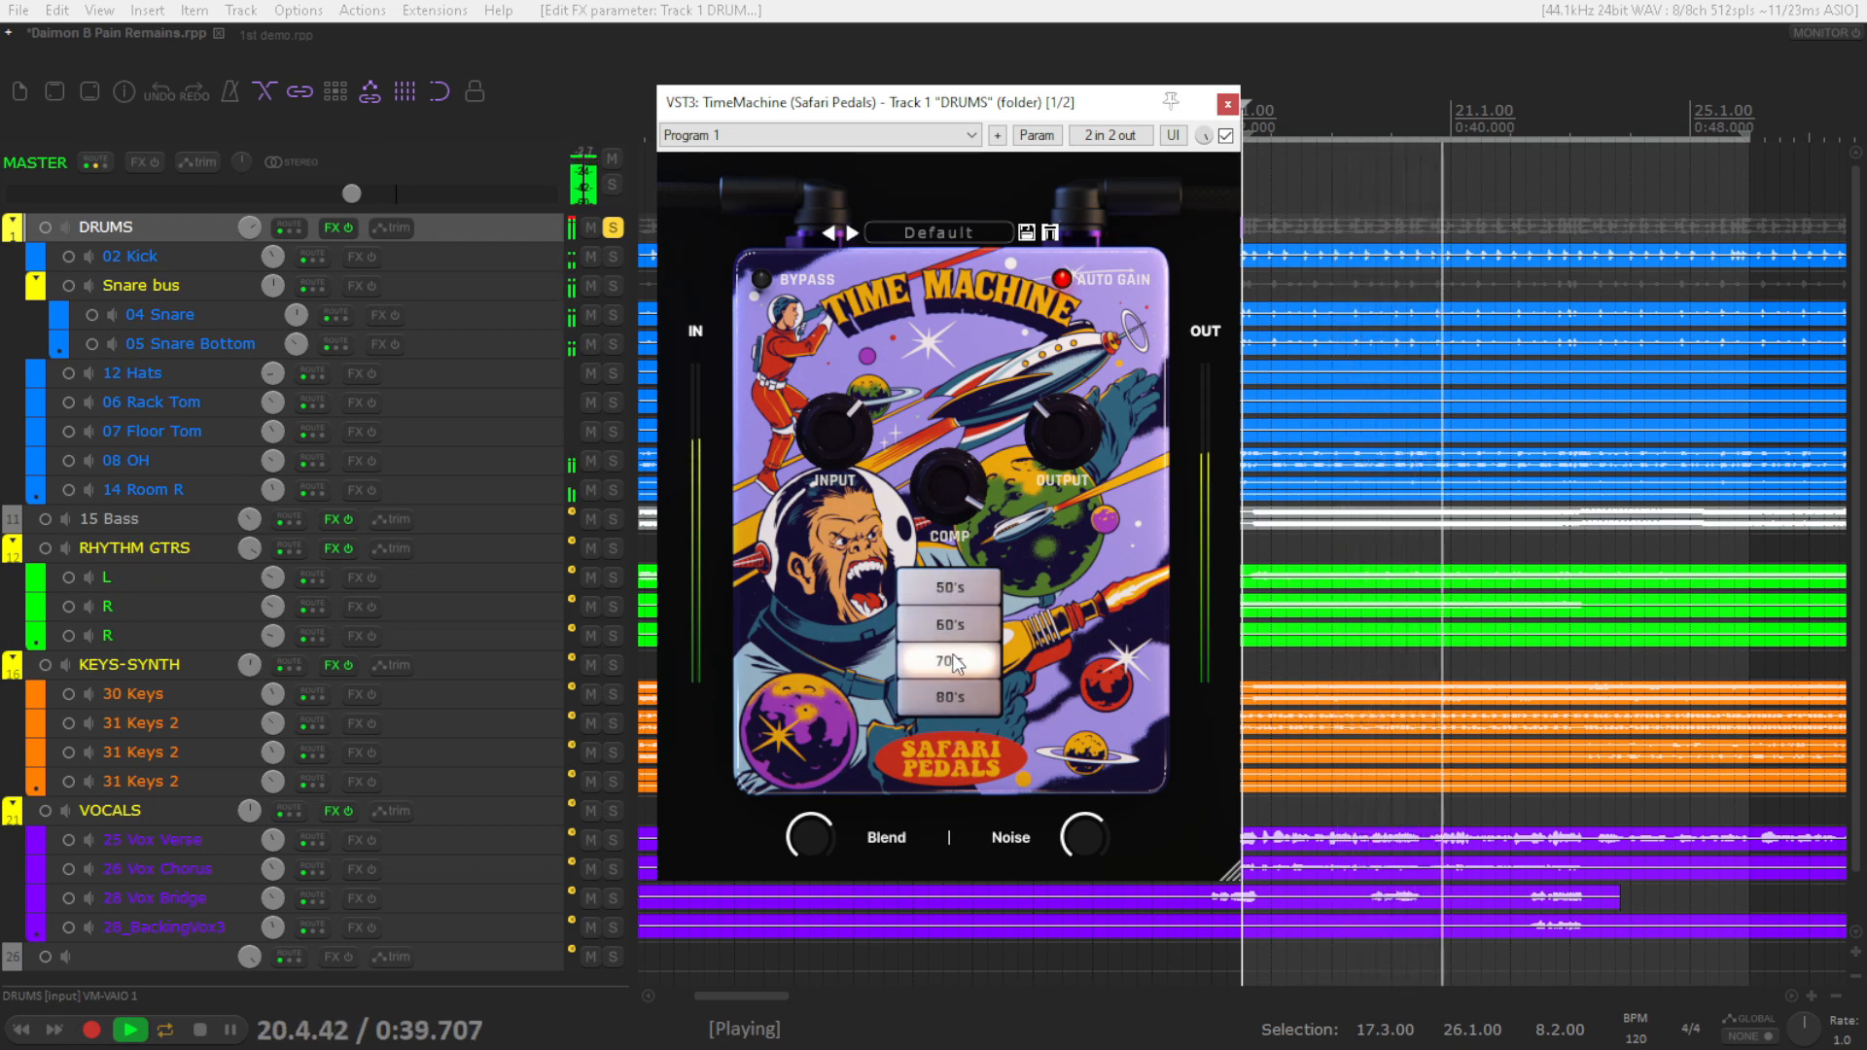
pyautogui.click(951, 696)
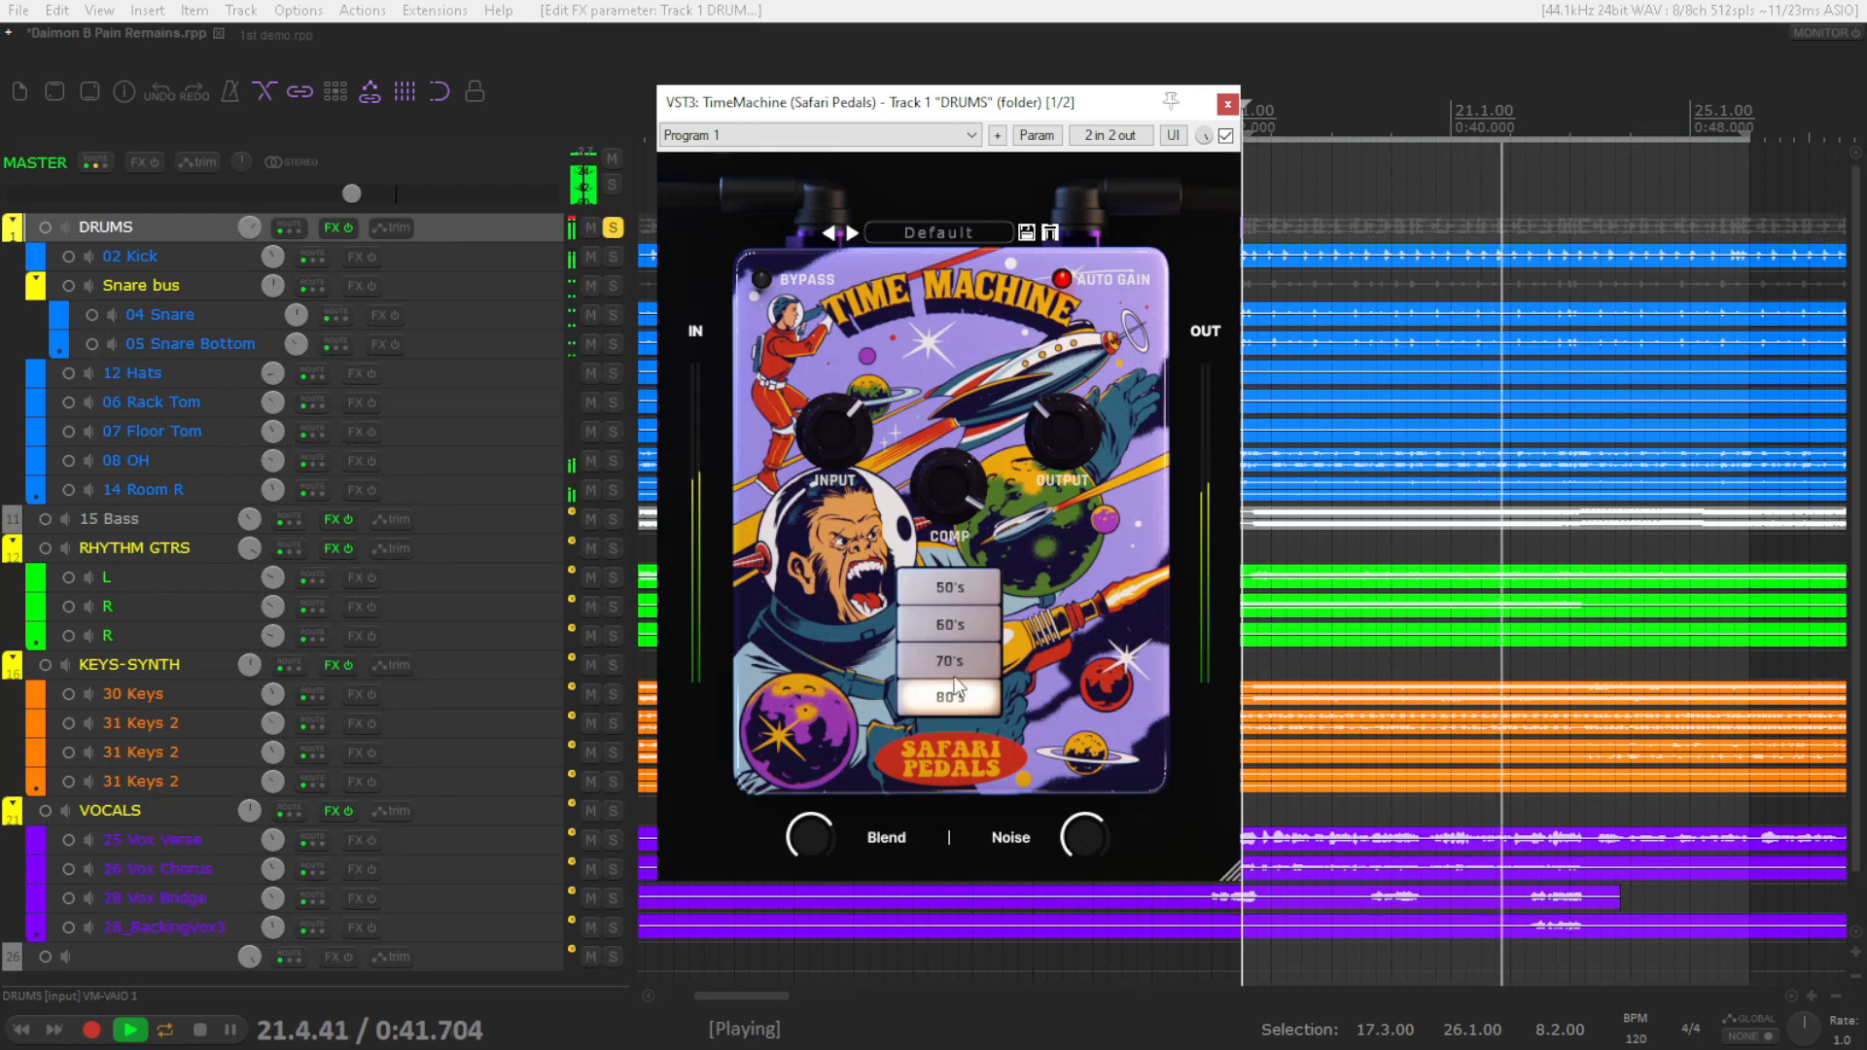
# Lower the Time Machine's Comp to about its midpoint, switch to the 50's era, and stop playback
pyautogui.moveTo(958, 473); pyautogui.dragTo(952, 554)
pyautogui.click(963, 581)
pyautogui.press('space')
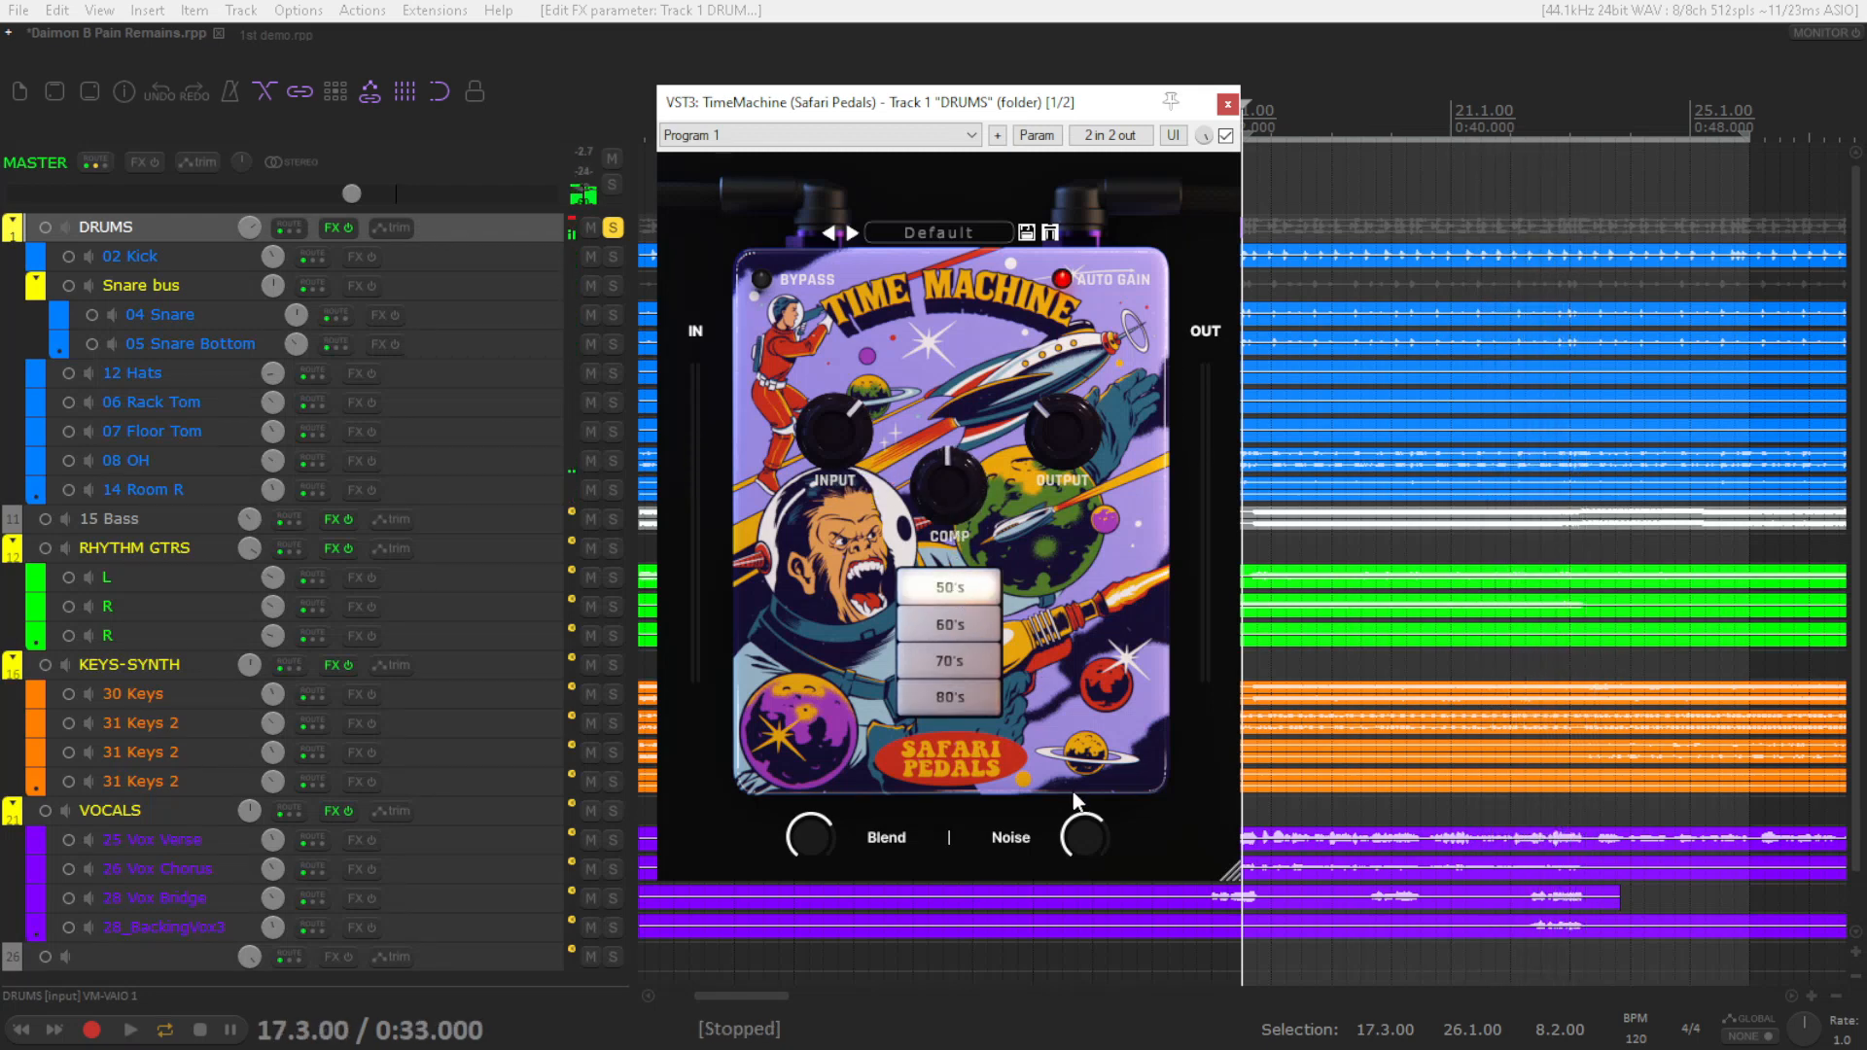
# Audition the Time Machine's Noise at -29.6 and -96.0 with playback stopped, switching eras and finishing at -49.7 on 50's
pyautogui.moveTo(1079, 834)
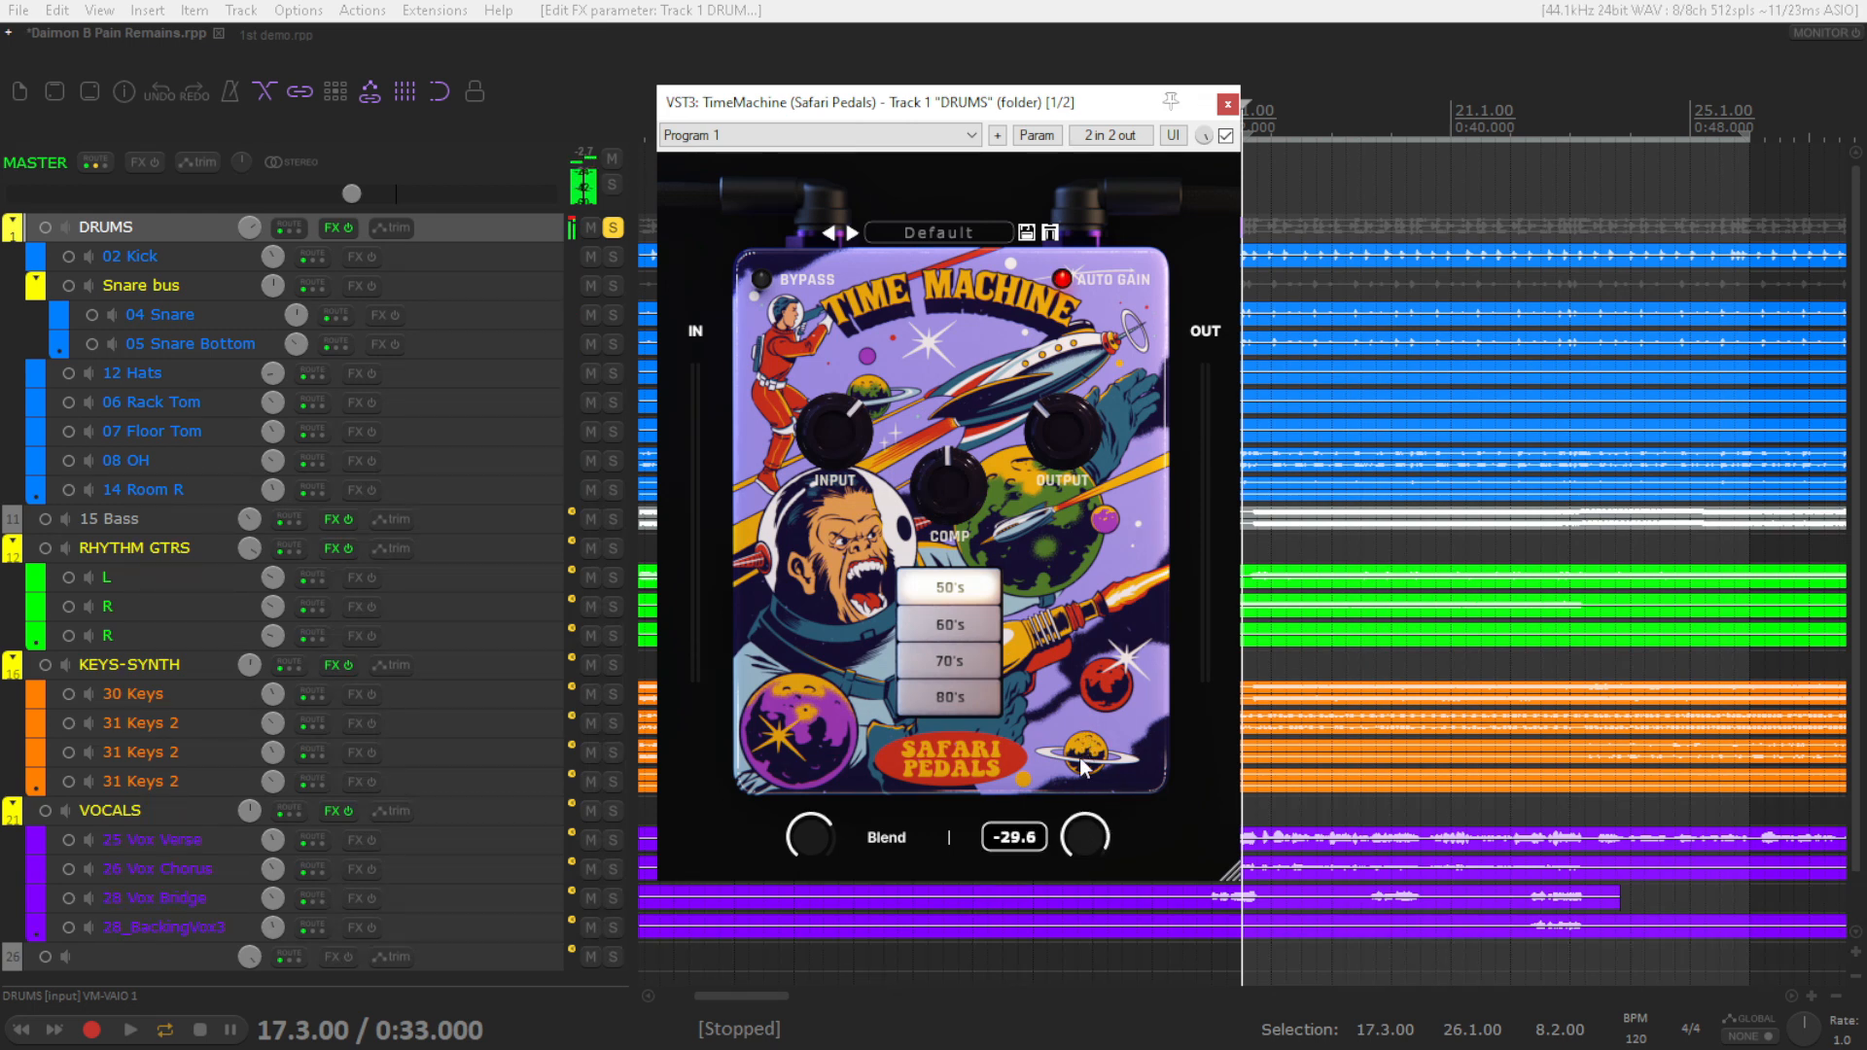
pyautogui.moveTo(1071, 780)
pyautogui.mouseDown()
pyautogui.moveTo(1081, 759)
pyautogui.moveTo(1074, 791)
pyautogui.mouseUp()
pyautogui.moveTo(1106, 990); pyautogui.dragTo(1107, 1002)
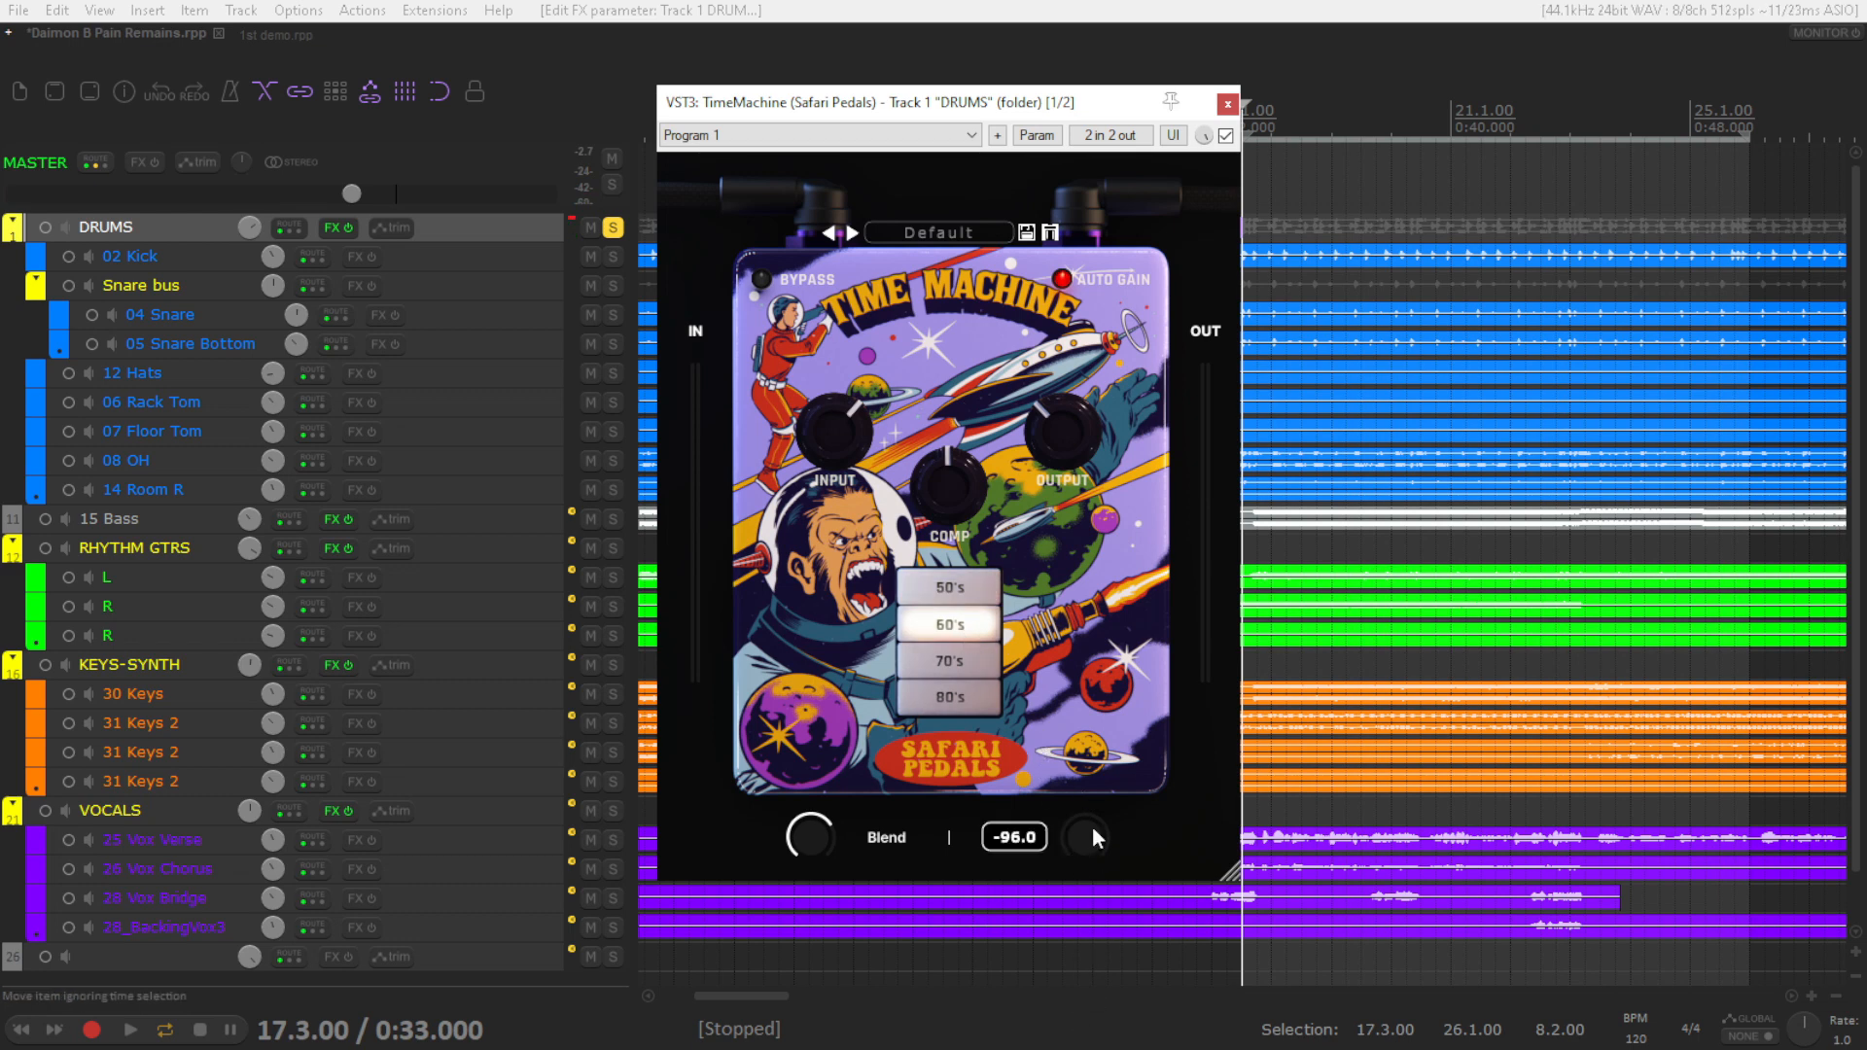
pyautogui.click(969, 694)
pyautogui.click(951, 589)
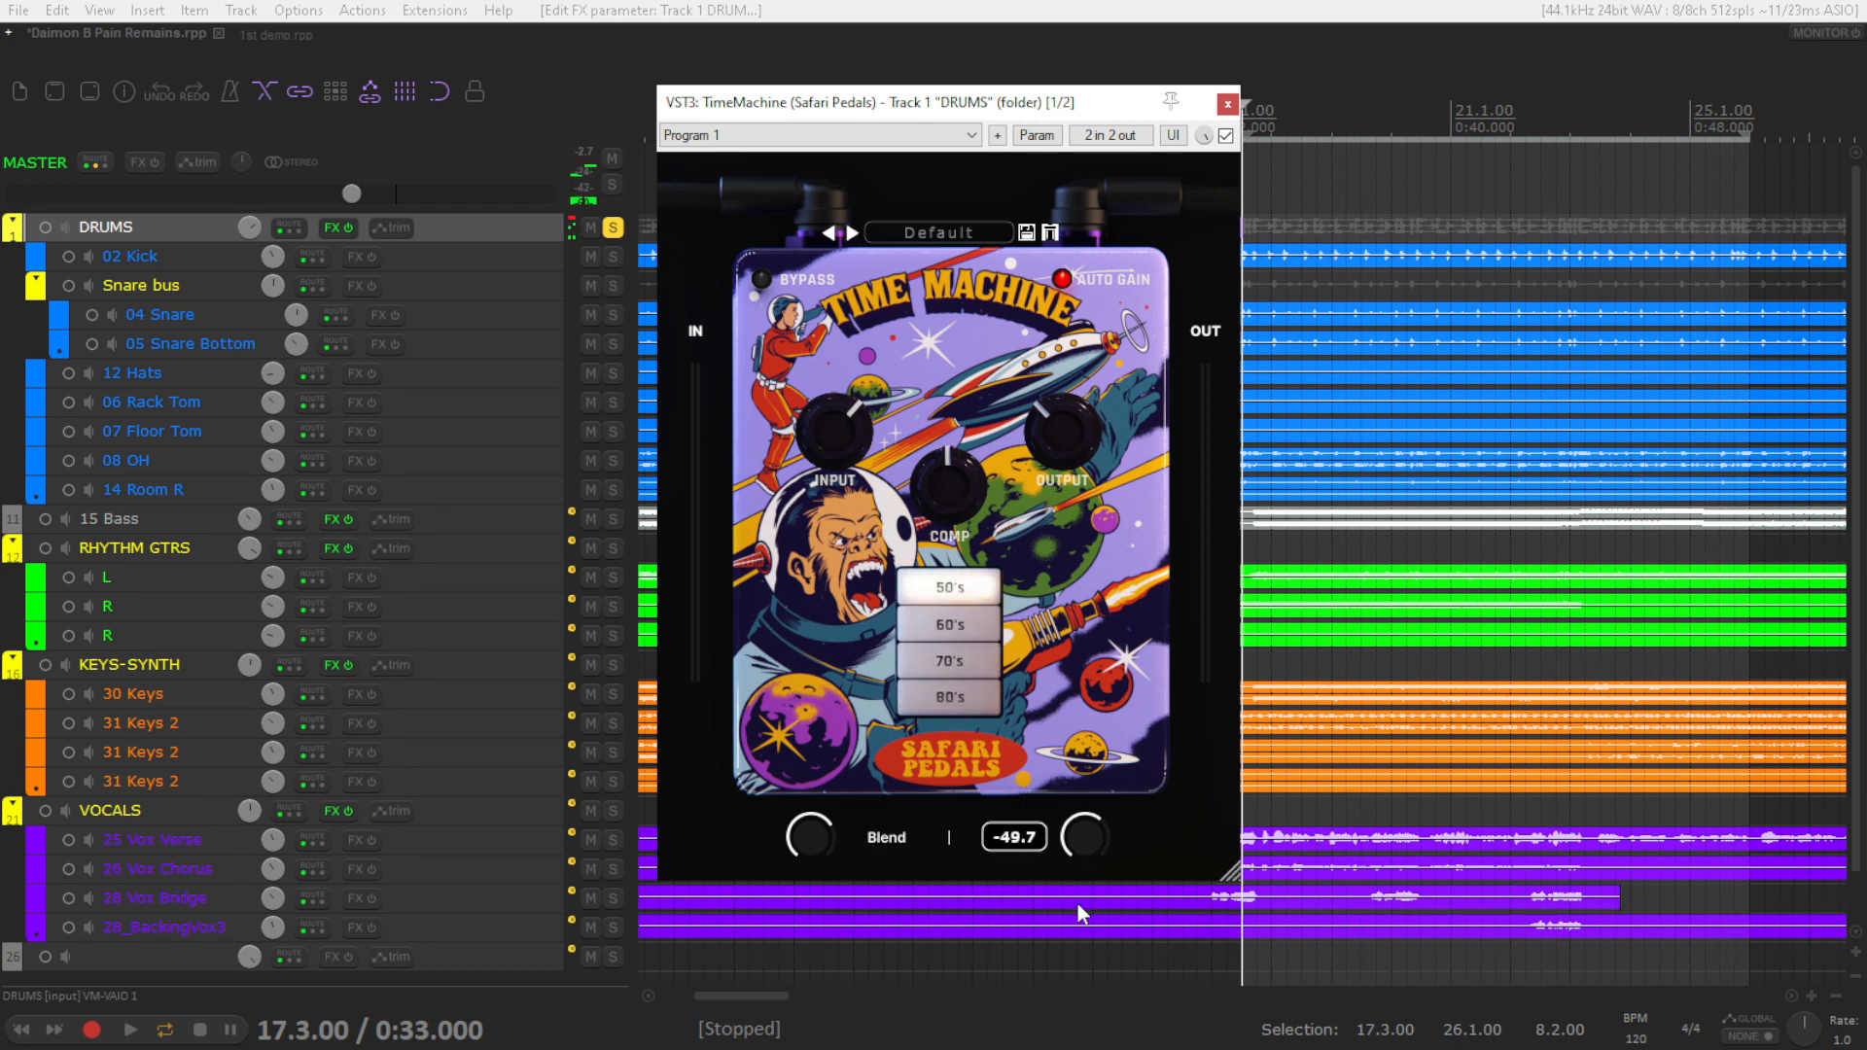
# Bypass and close the drum bus Time Machine, and start drum playback to audition Gorilla Drive
pyautogui.click(1226, 136)
pyautogui.click(1227, 104)
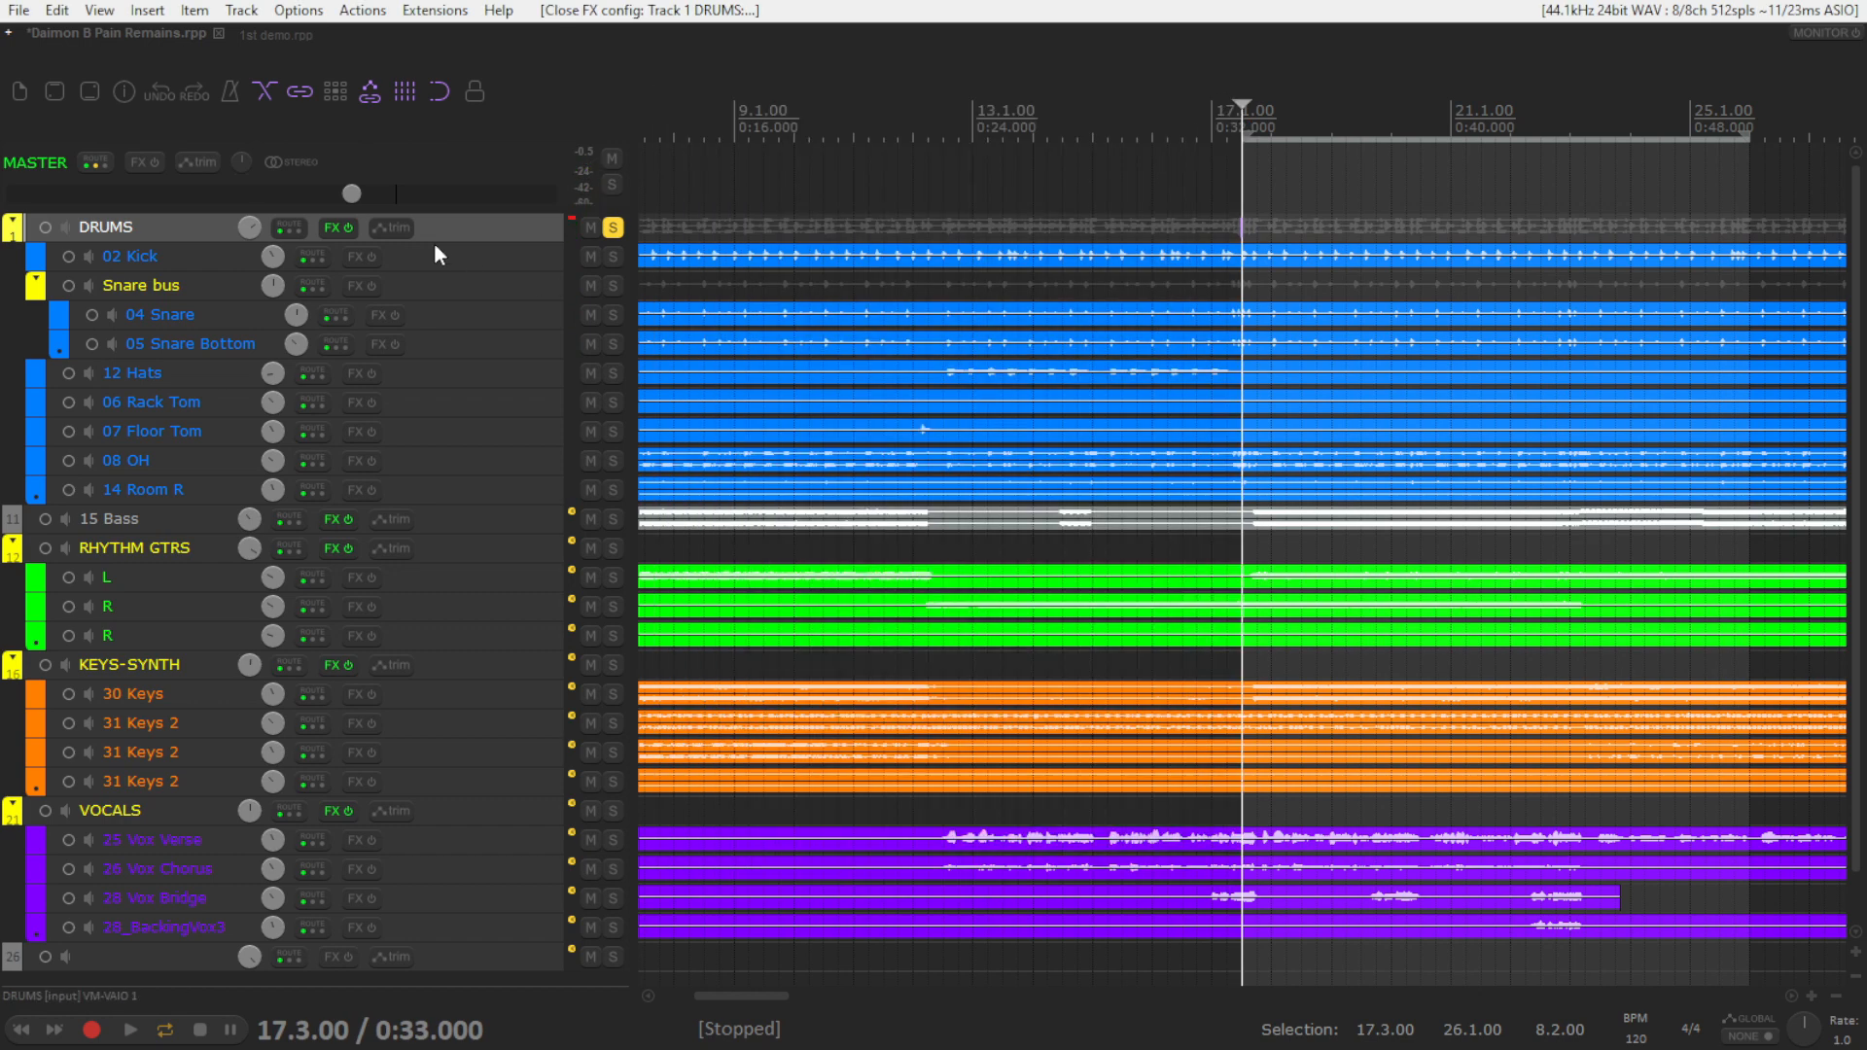
pyautogui.hotkey('ctrl', 'z')
pyautogui.press('space')
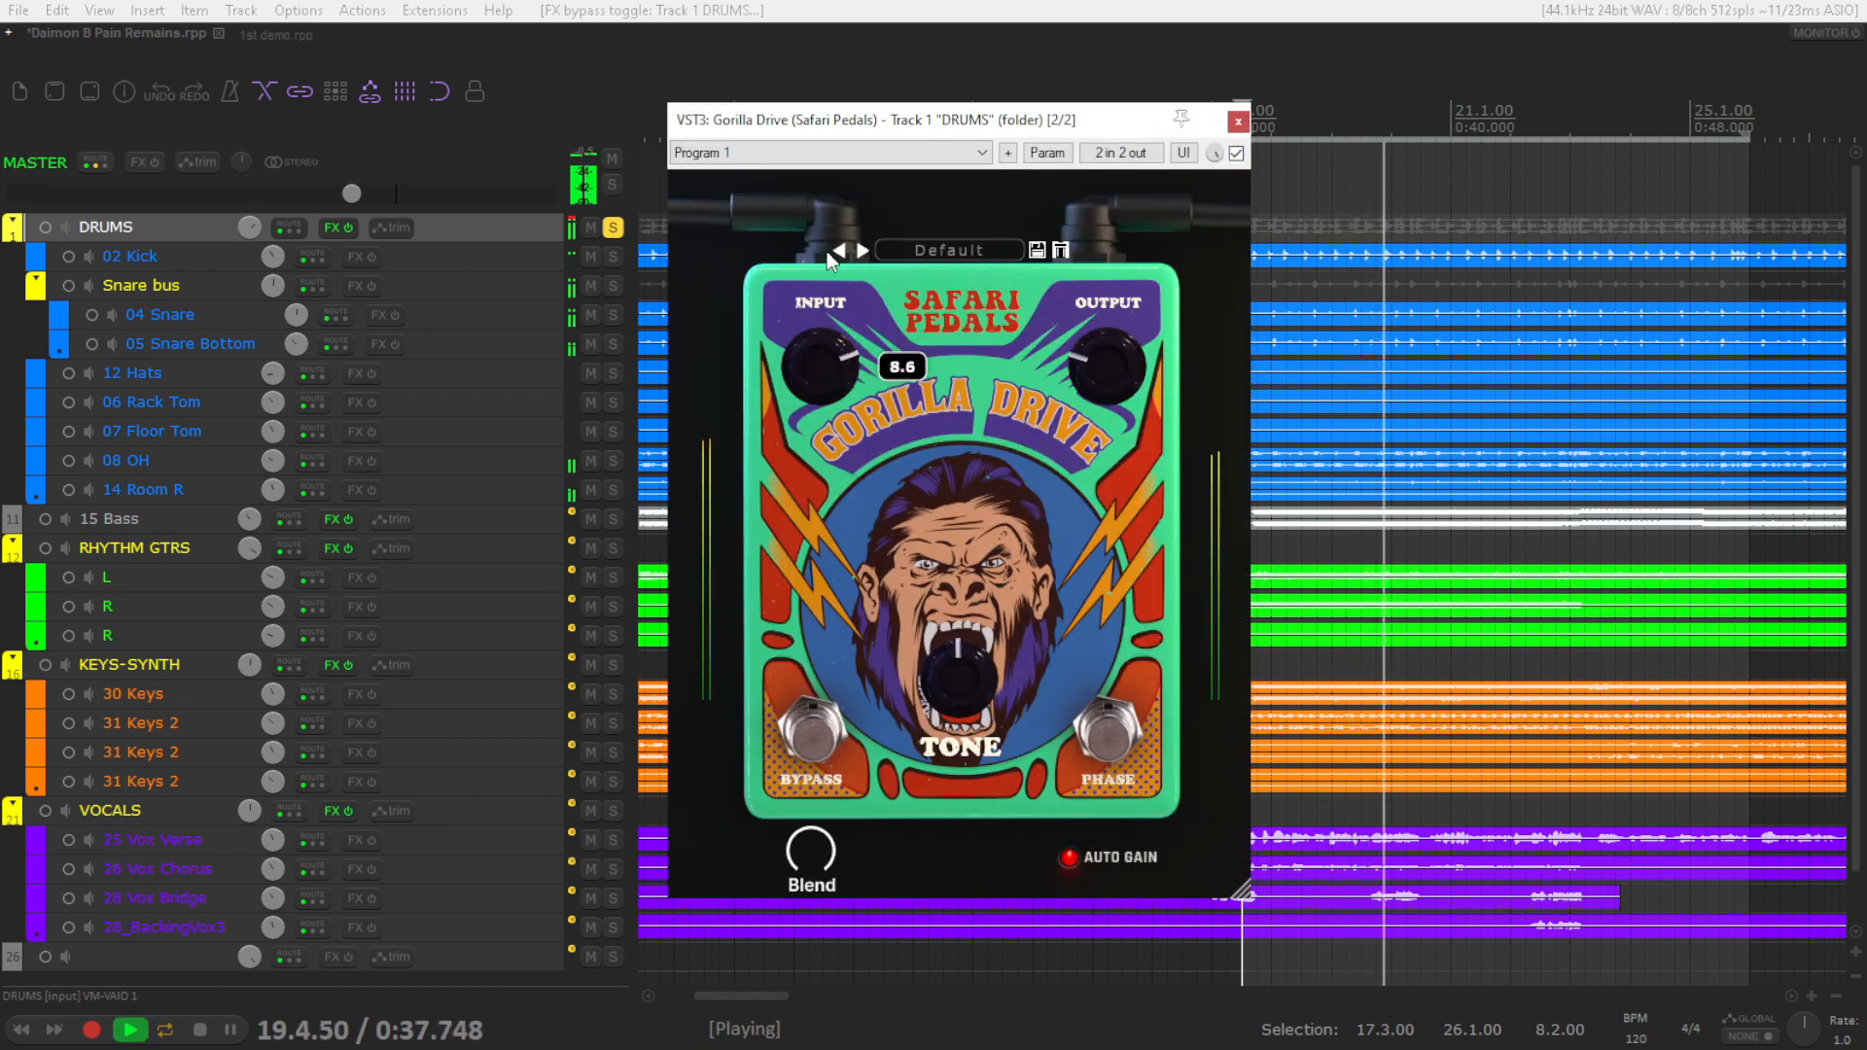
# Raise Gorilla Drive's Input to about 8.6 and compare the drums with the plugin bypassed and active
pyautogui.moveTo(826, 252)
pyautogui.mouseDown()
pyautogui.moveTo(827, 231)
pyautogui.moveTo(826, 248)
pyautogui.mouseUp()
pyautogui.moveTo(965, 666)
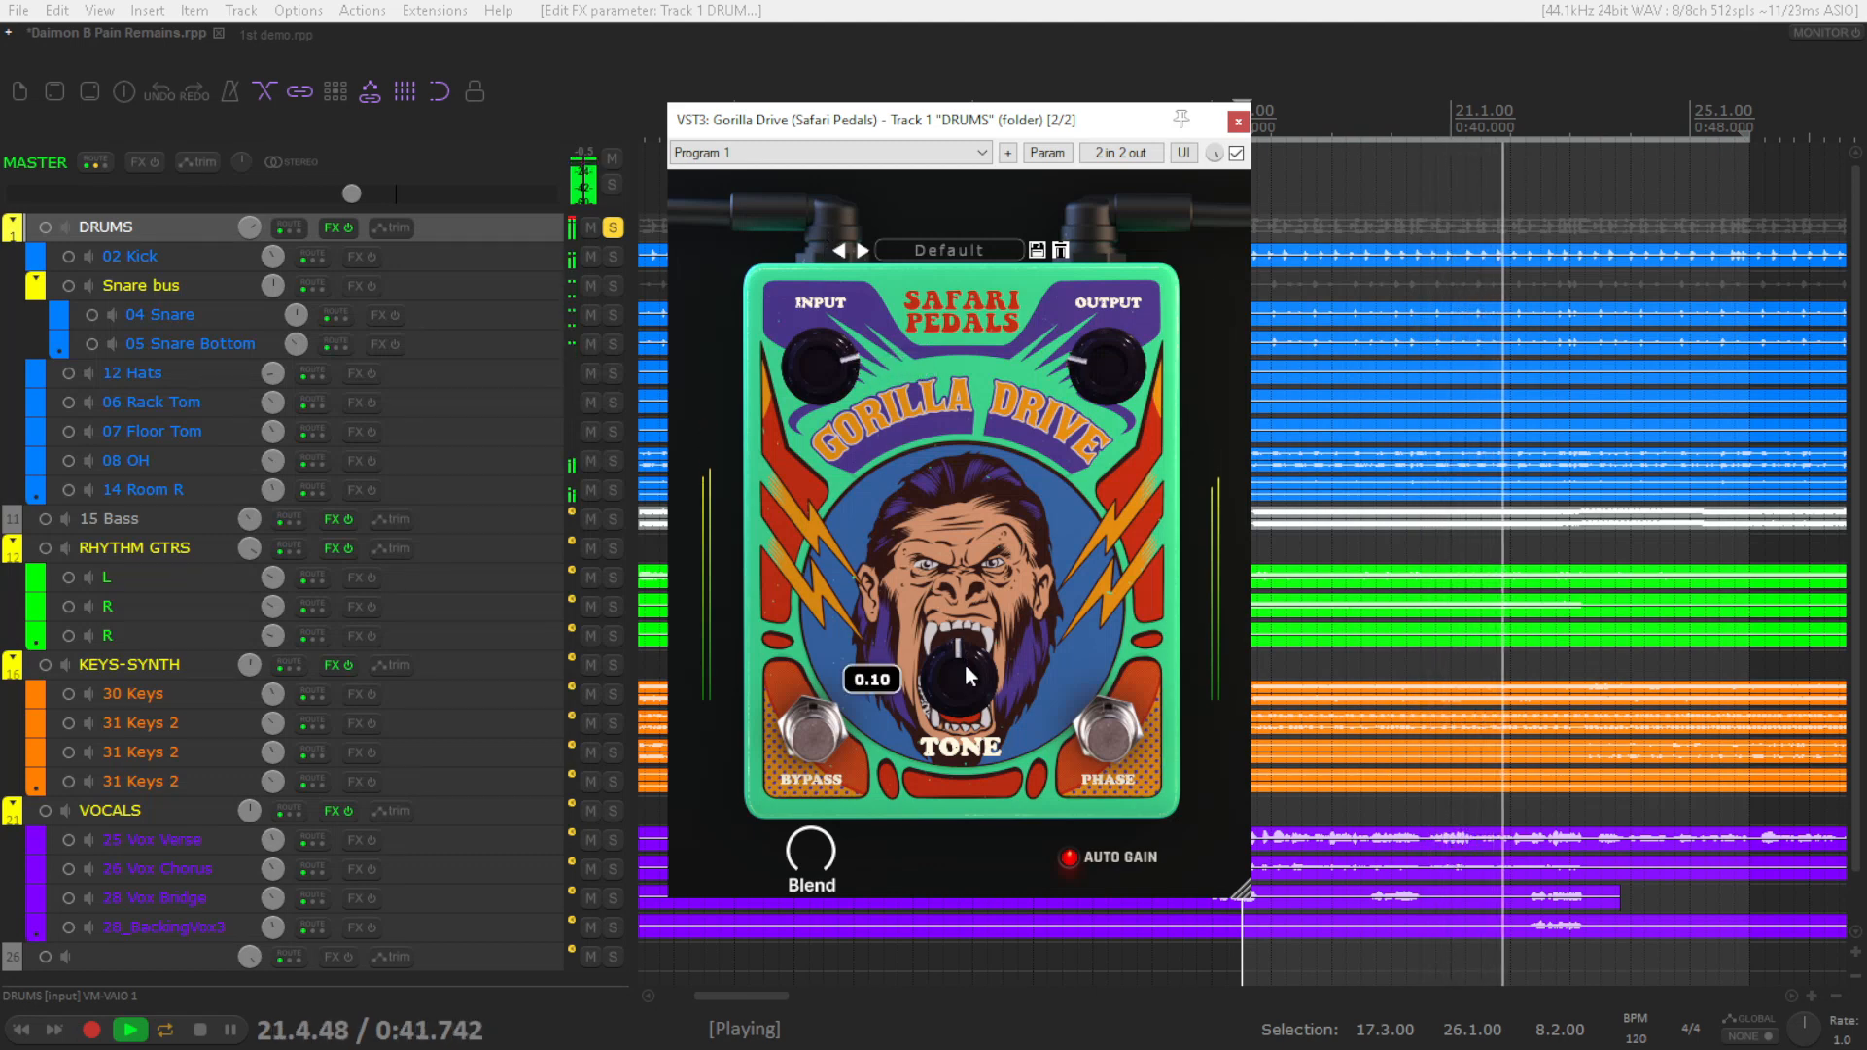
pyautogui.click(1235, 153)
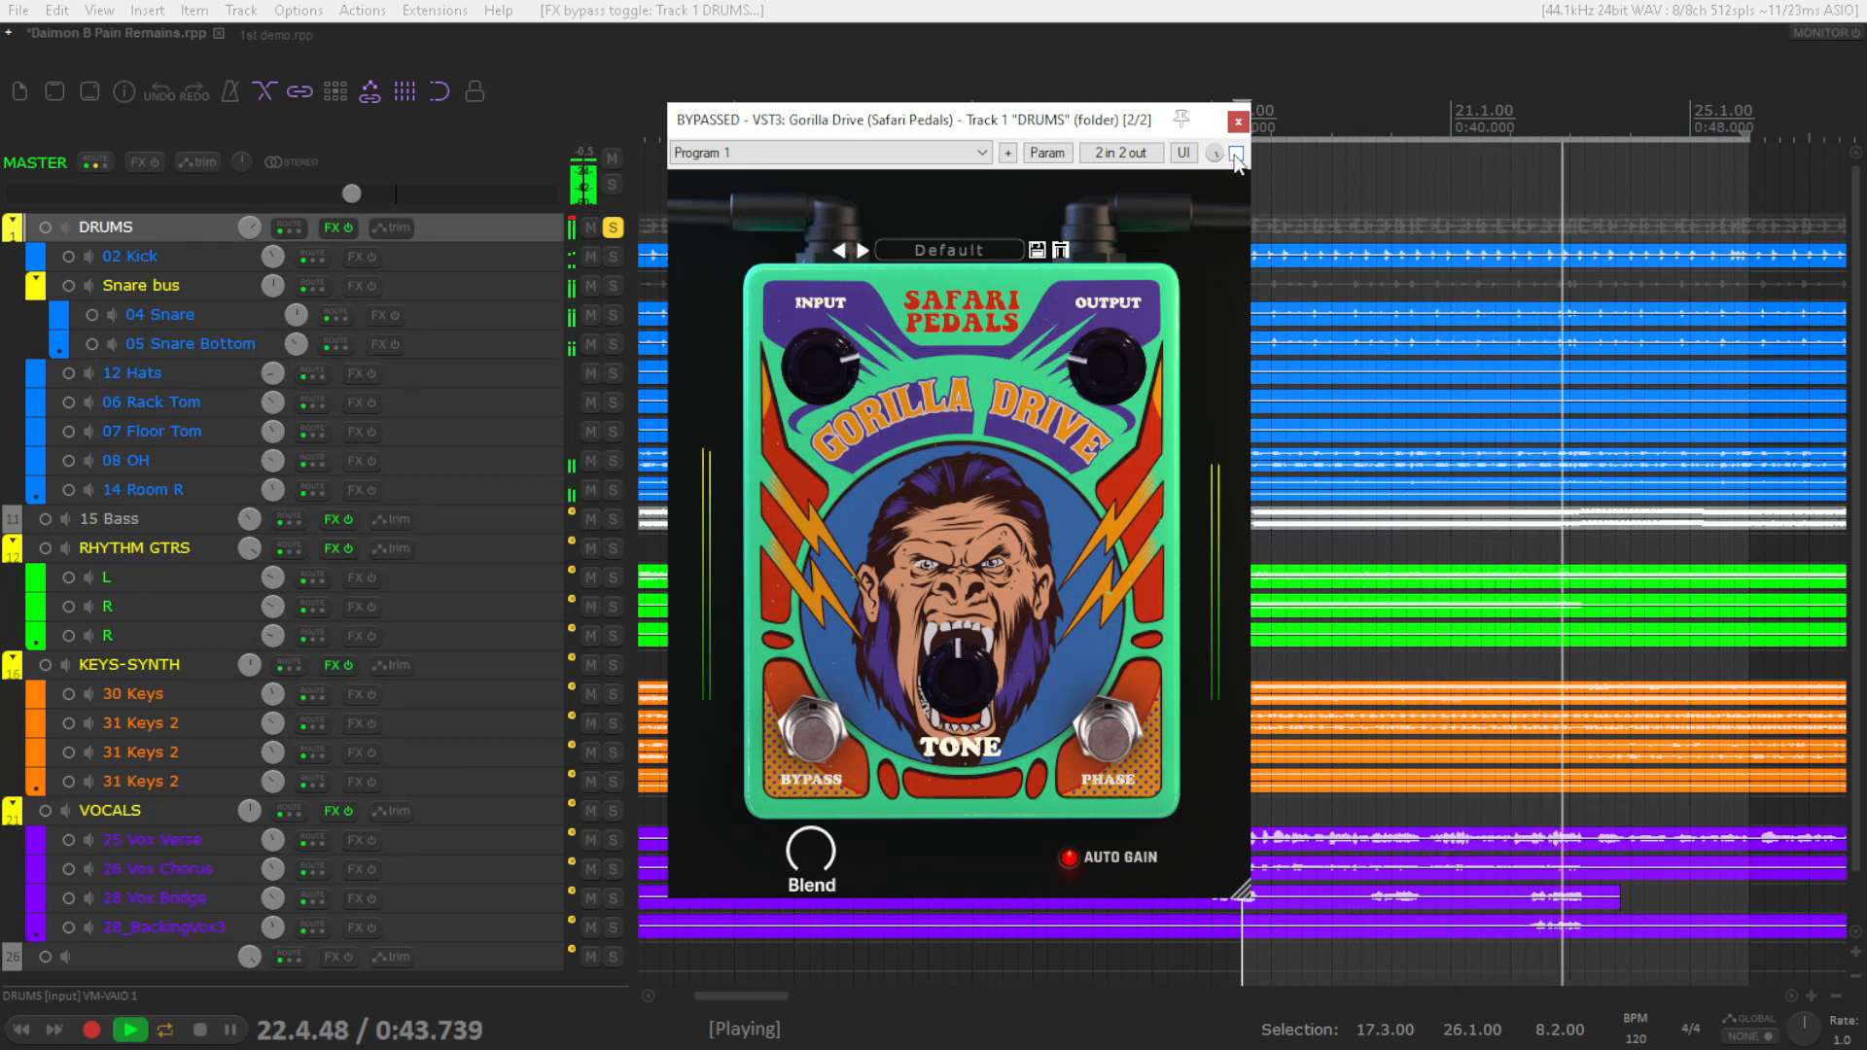
pyautogui.click(1236, 153)
# Try Gorilla Drive's Tone at -0.16 on the drums and compare the plugin bypassed and active
pyautogui.moveTo(992, 696)
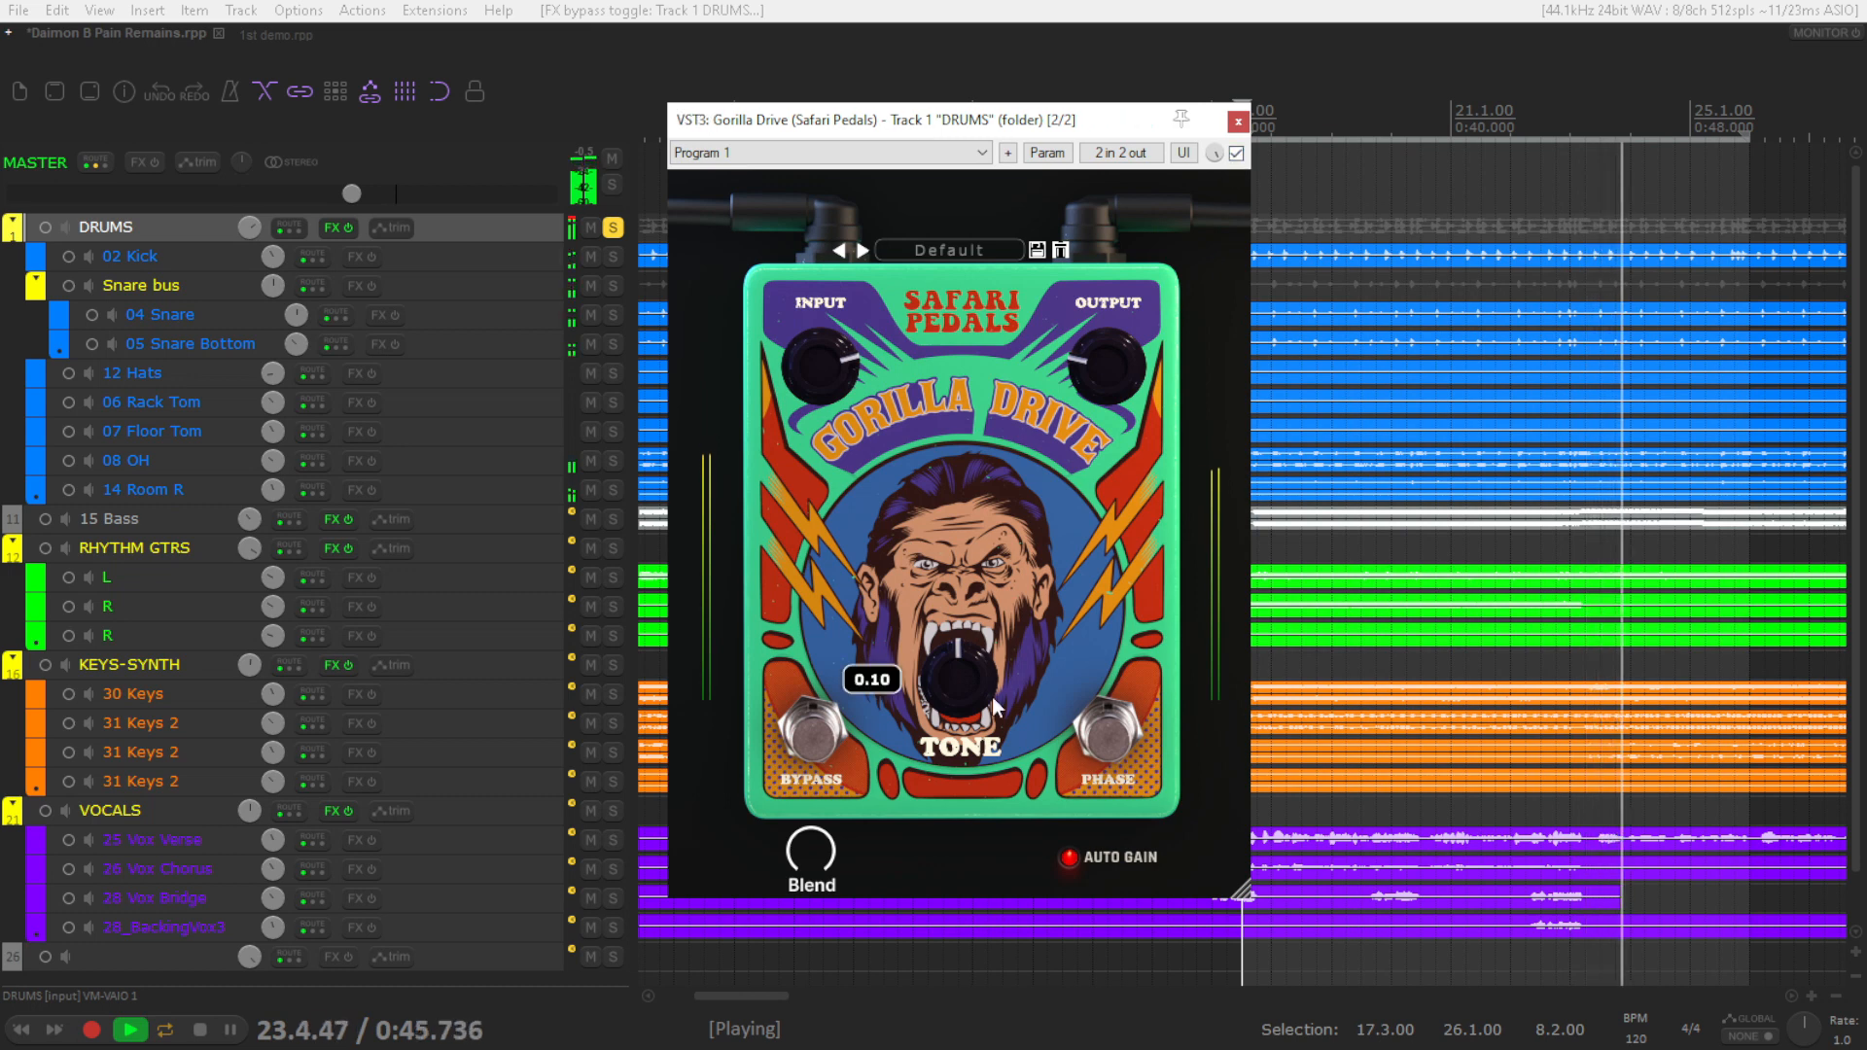
pyautogui.moveTo(964, 681)
pyautogui.mouseDown()
pyautogui.moveTo(966, 632)
pyautogui.moveTo(949, 708)
pyautogui.moveTo(955, 680)
pyautogui.mouseUp()
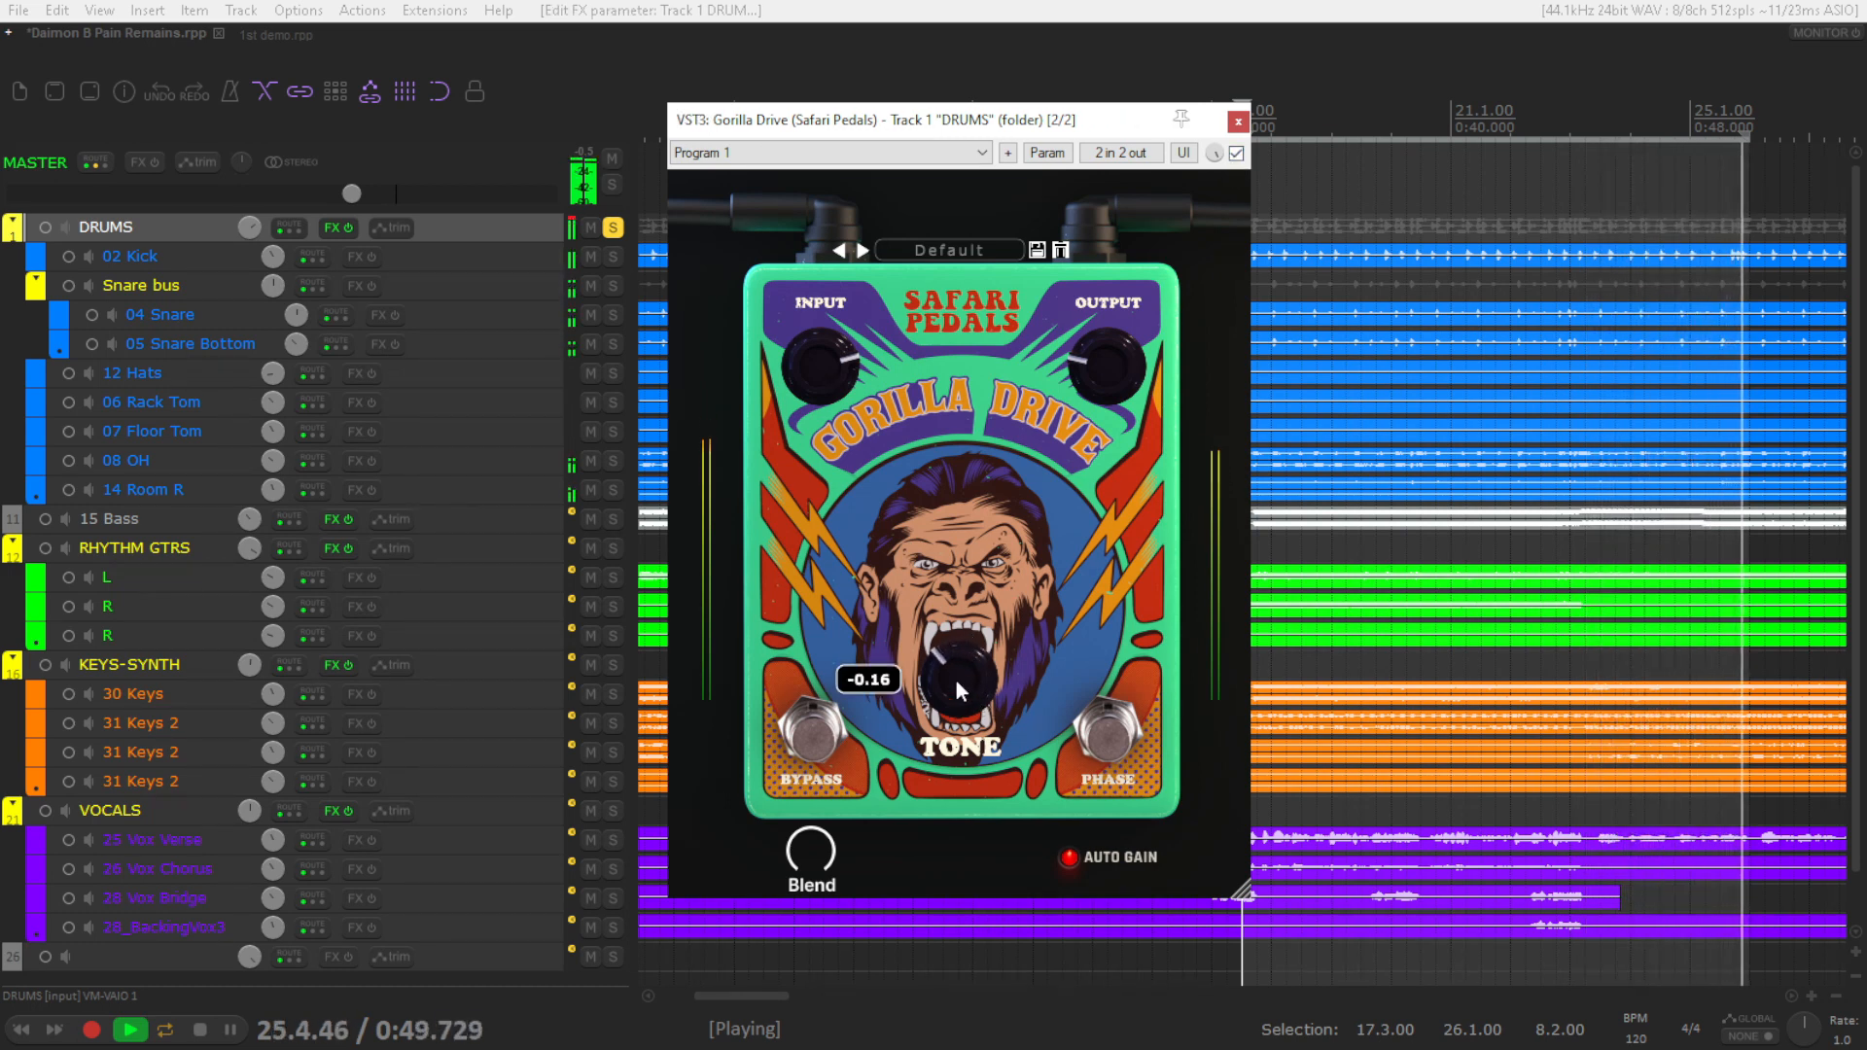
pyautogui.click(1236, 153)
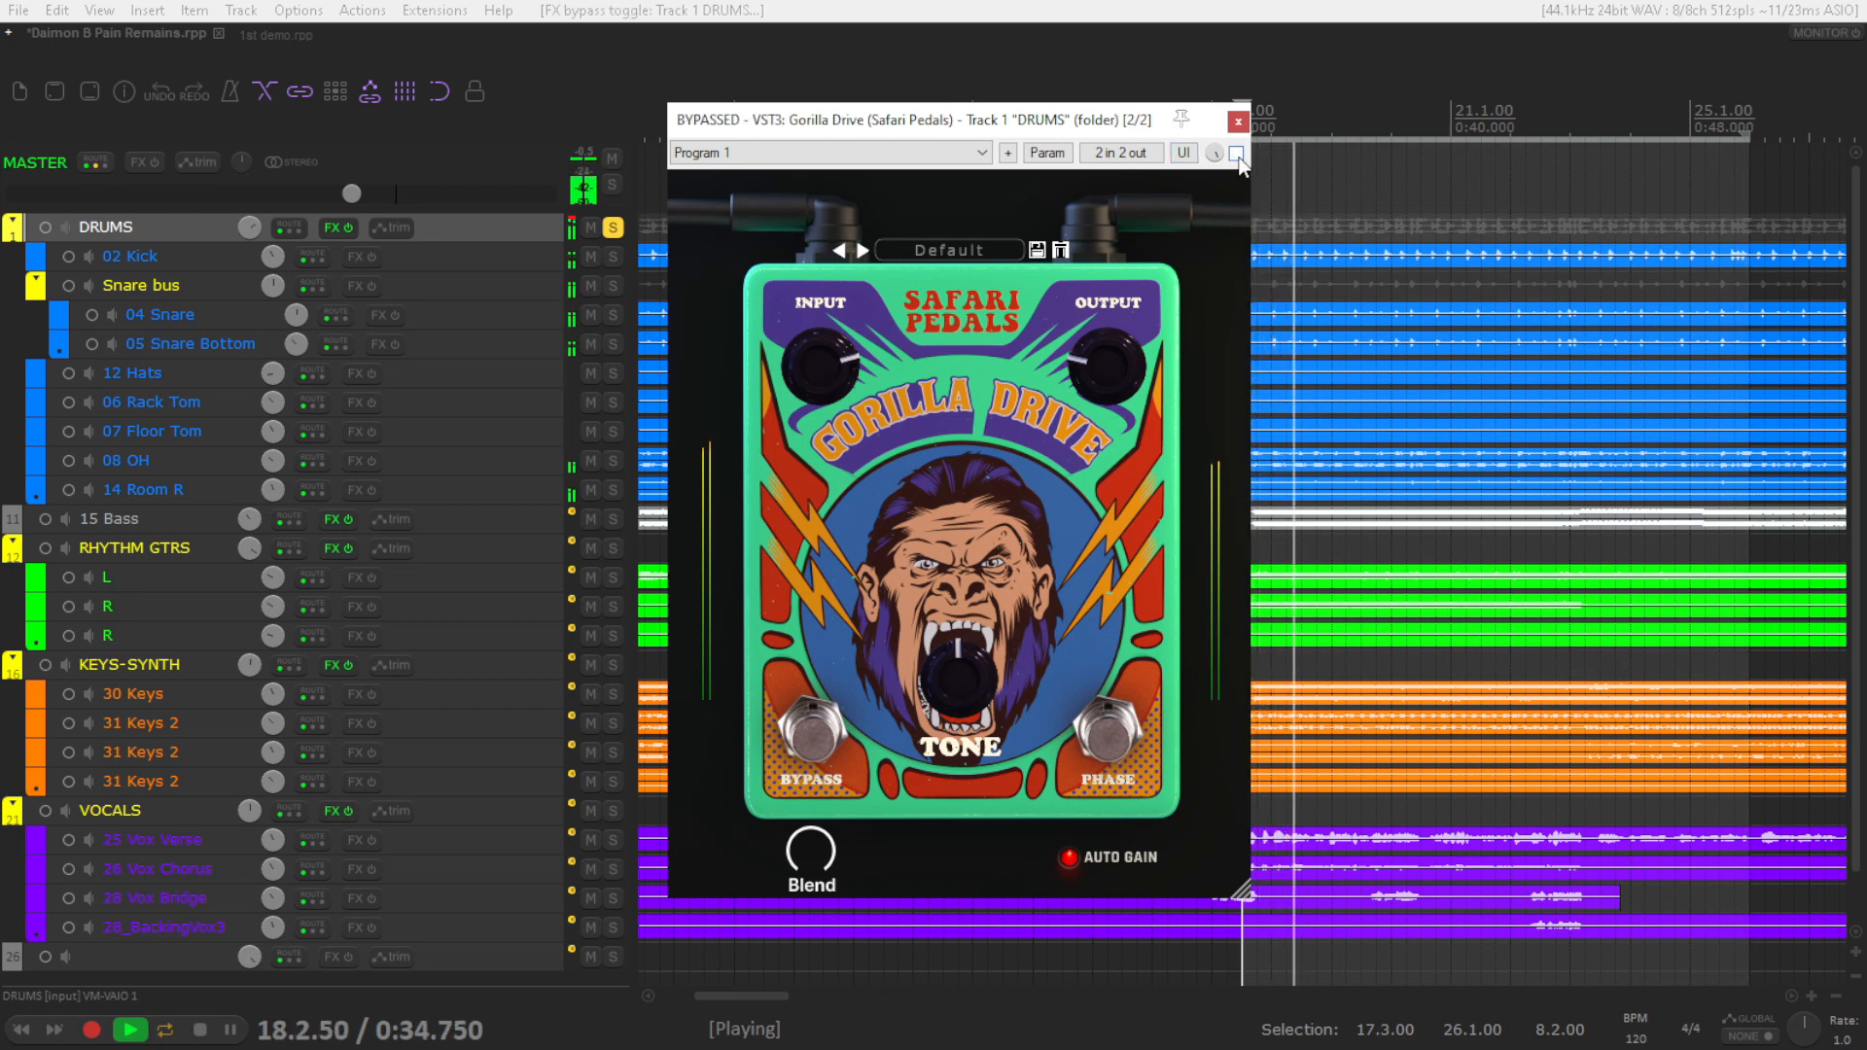
pyautogui.click(1235, 152)
# Lower Gorilla Drive's Input and Tone below their midpoints and compare the drums with the plugin bypassed and active
pyautogui.moveTo(821, 367); pyautogui.dragTo(822, 470)
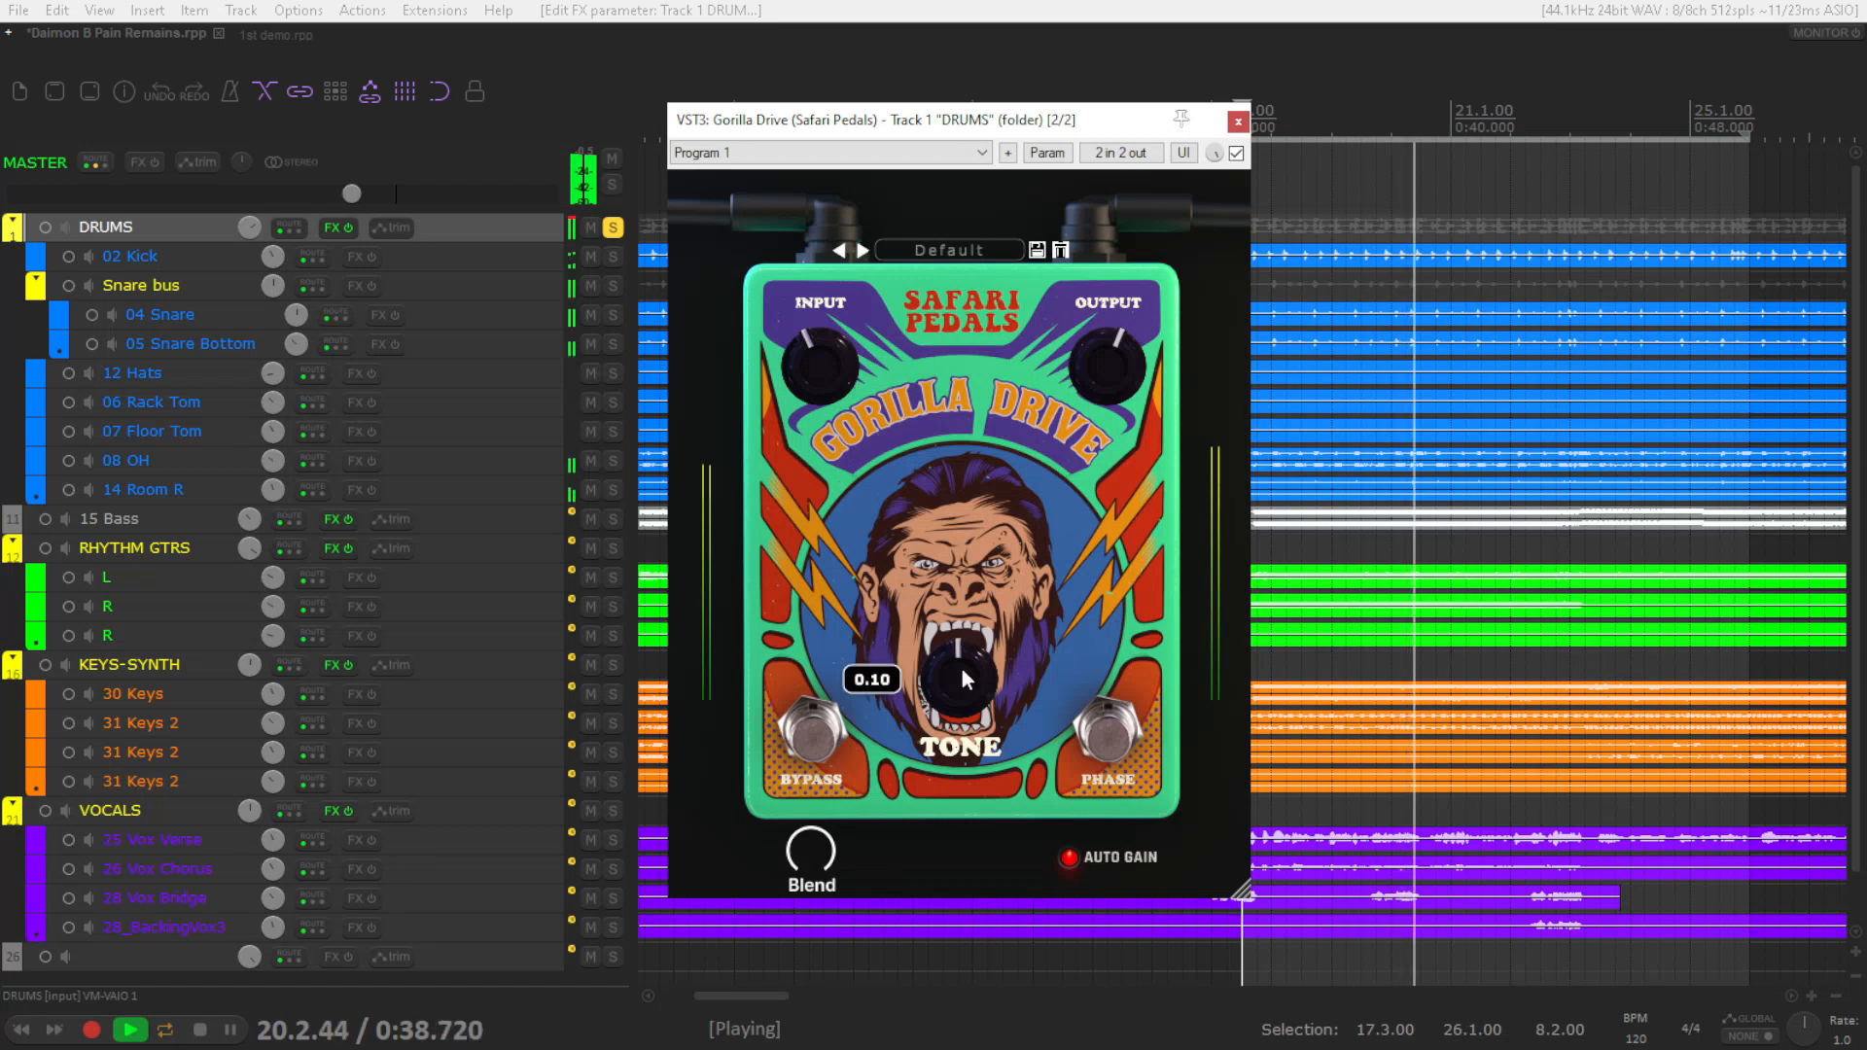
pyautogui.moveTo(962, 669); pyautogui.dragTo(948, 728)
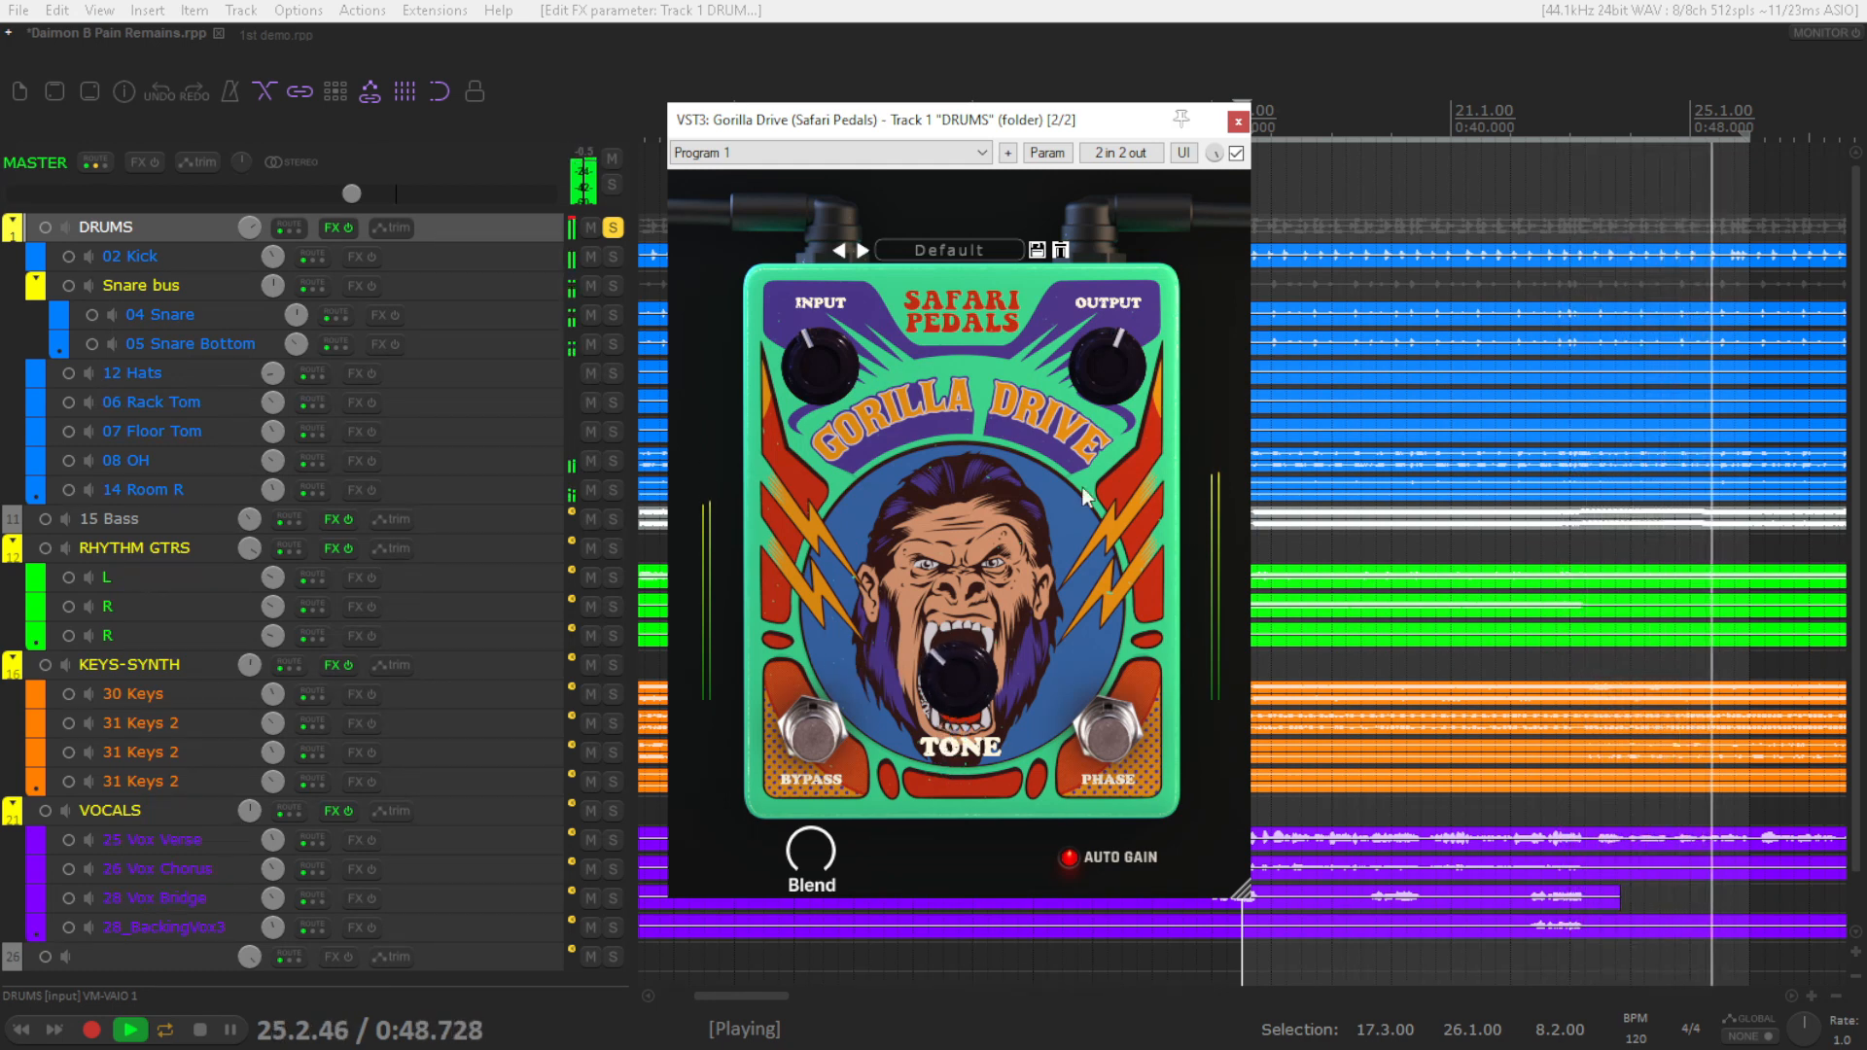
pyautogui.click(1236, 153)
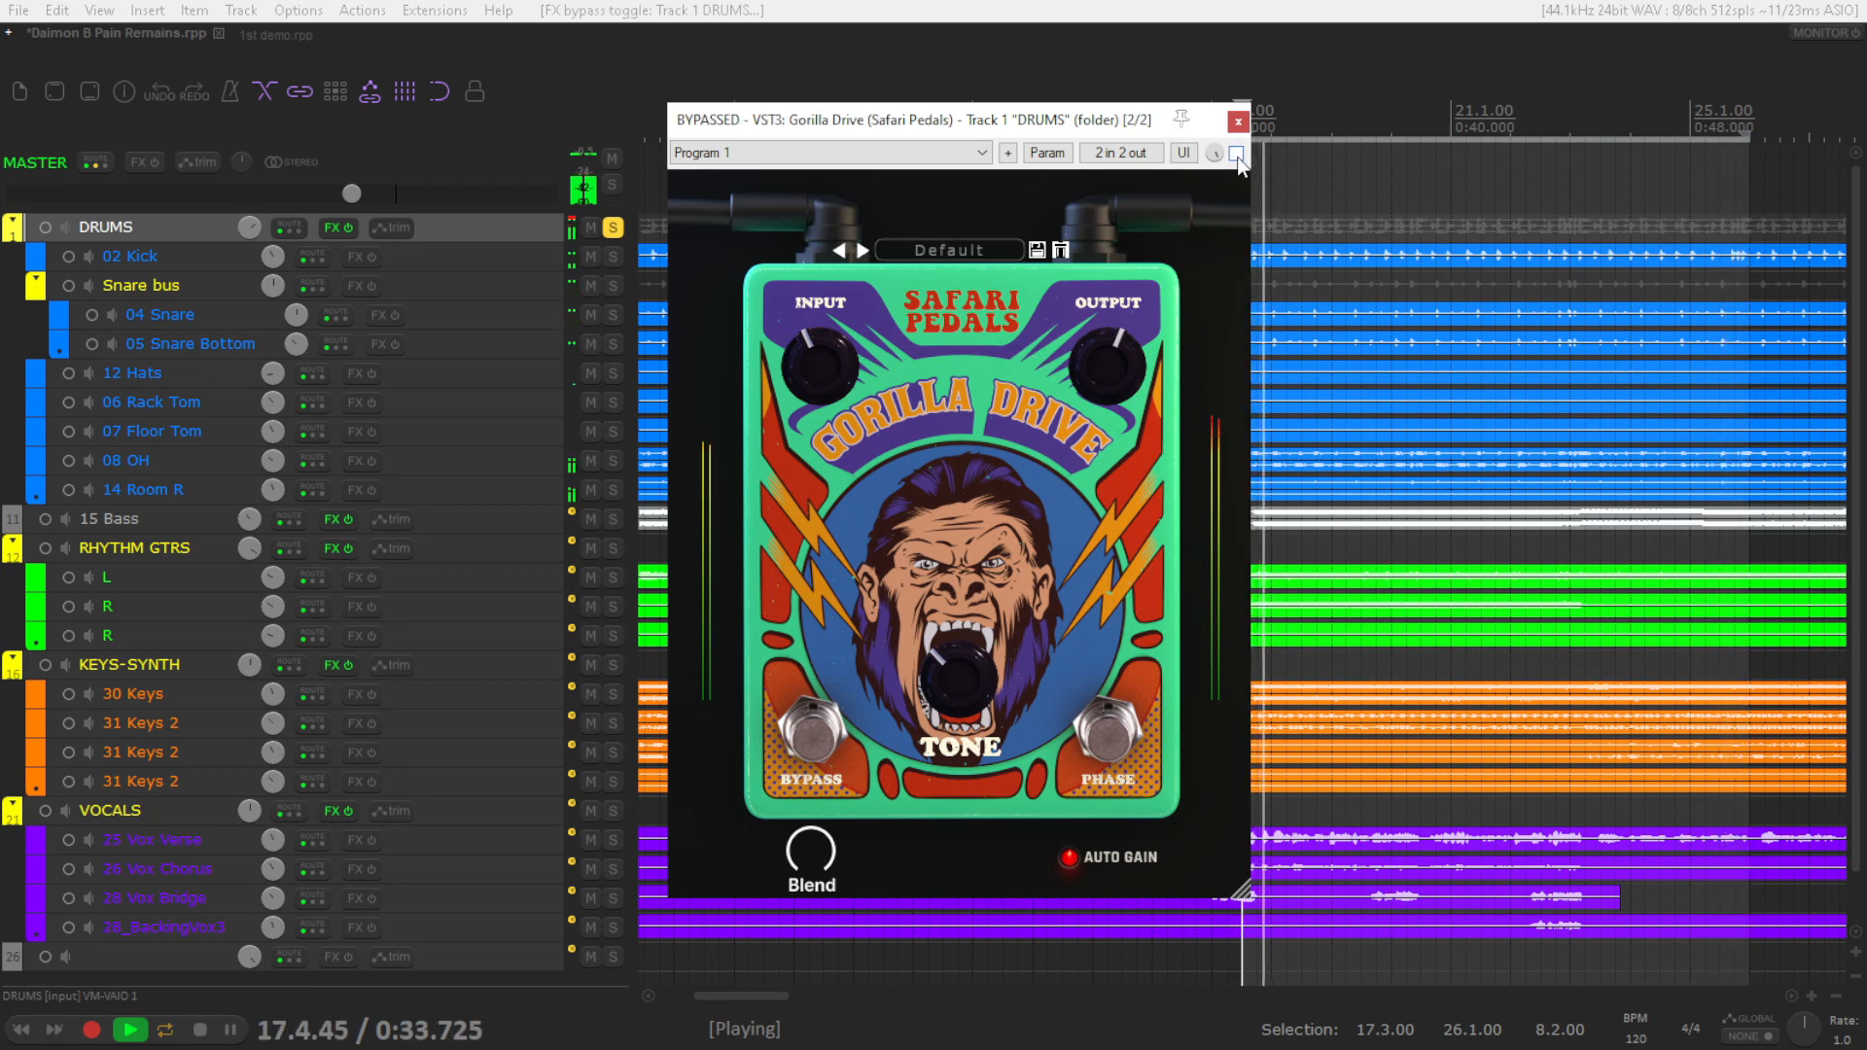
pyautogui.click(1236, 153)
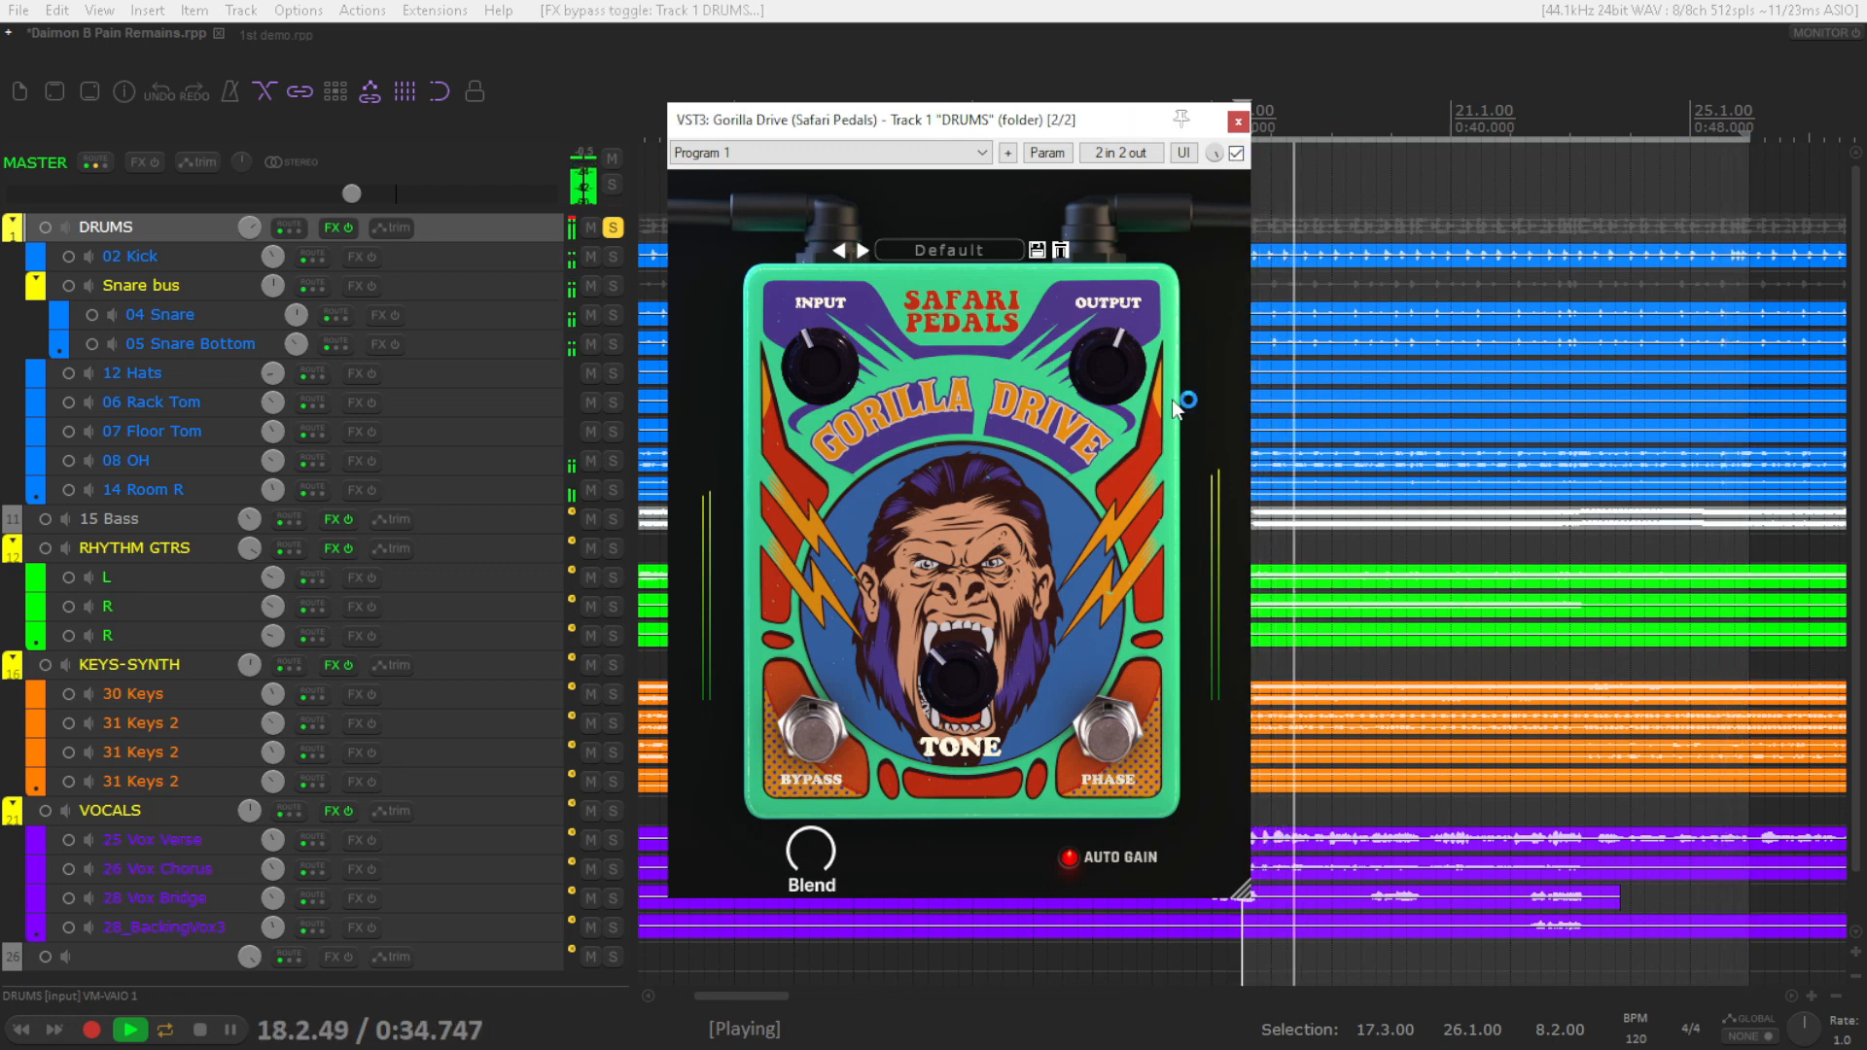
# Turn off Gorilla Drive's auto gain, lower its Output slightly, and compare the drums with it bypassed and active
pyautogui.click(1072, 865)
pyautogui.moveTo(1113, 370); pyautogui.dragTo(1115, 400)
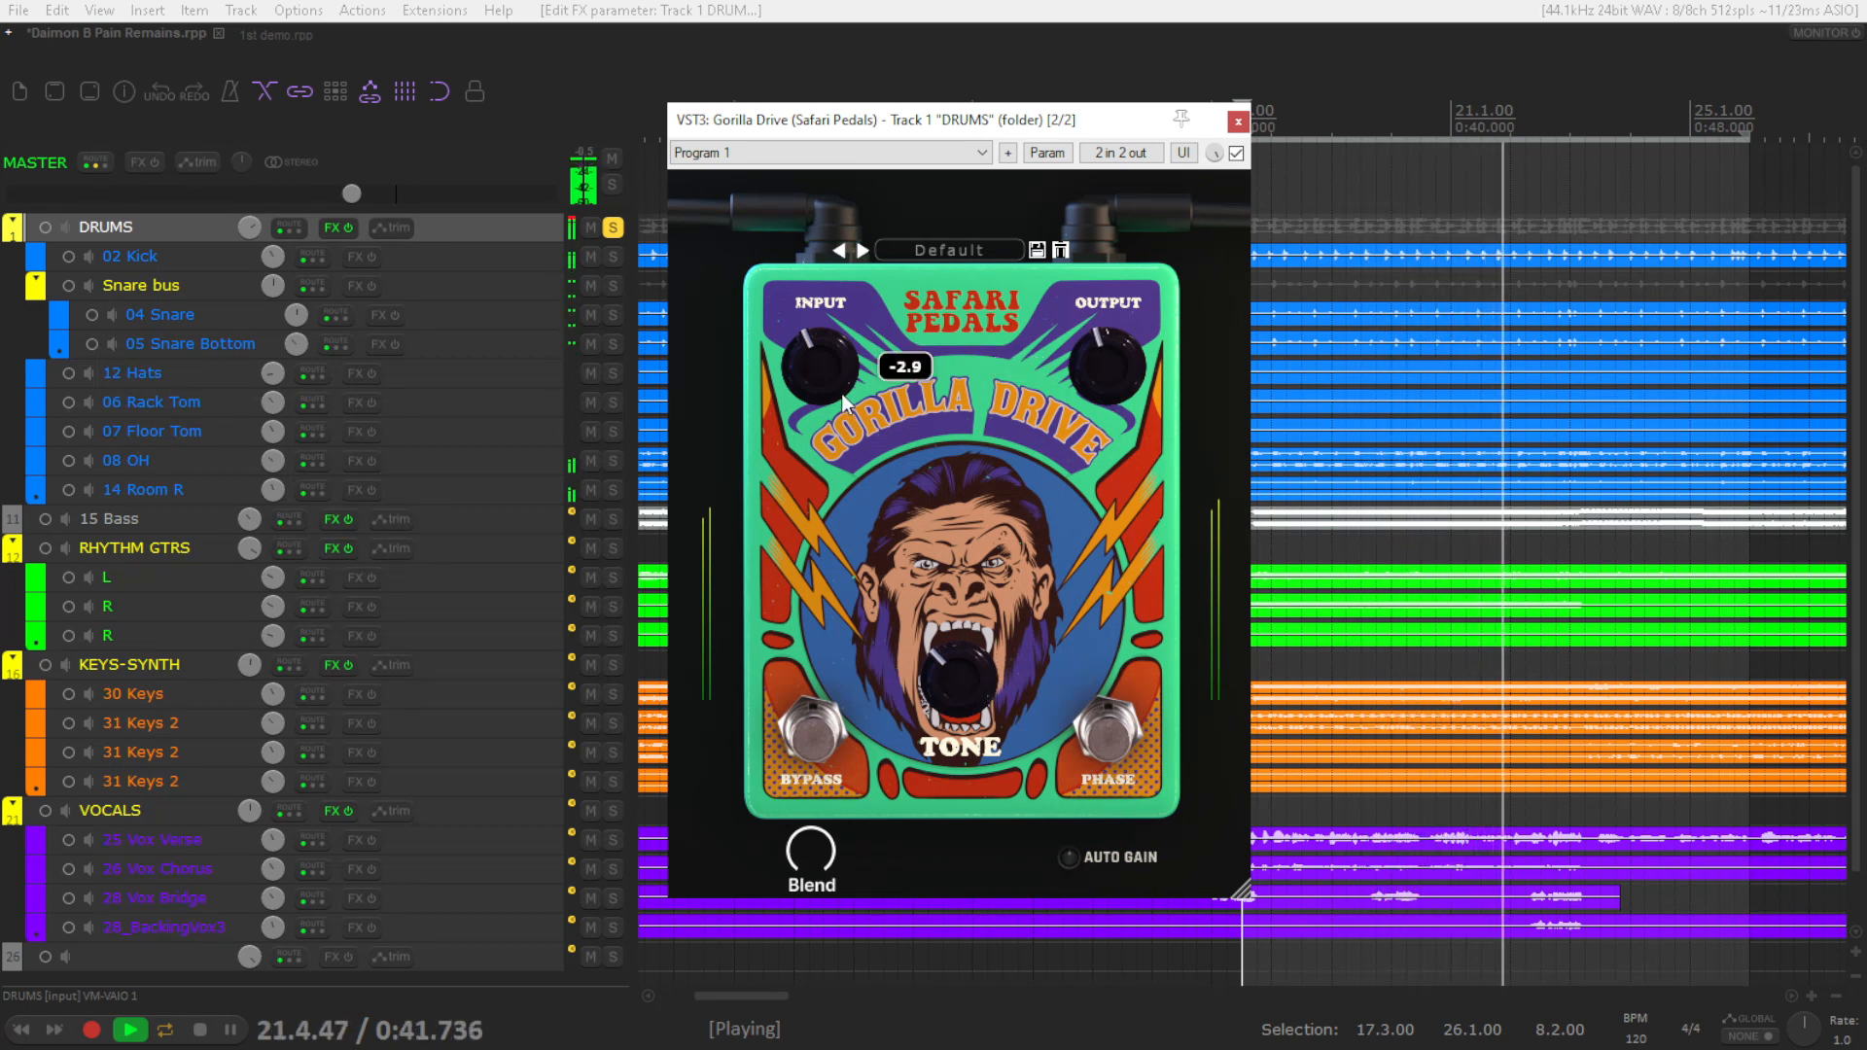
pyautogui.click(1236, 154)
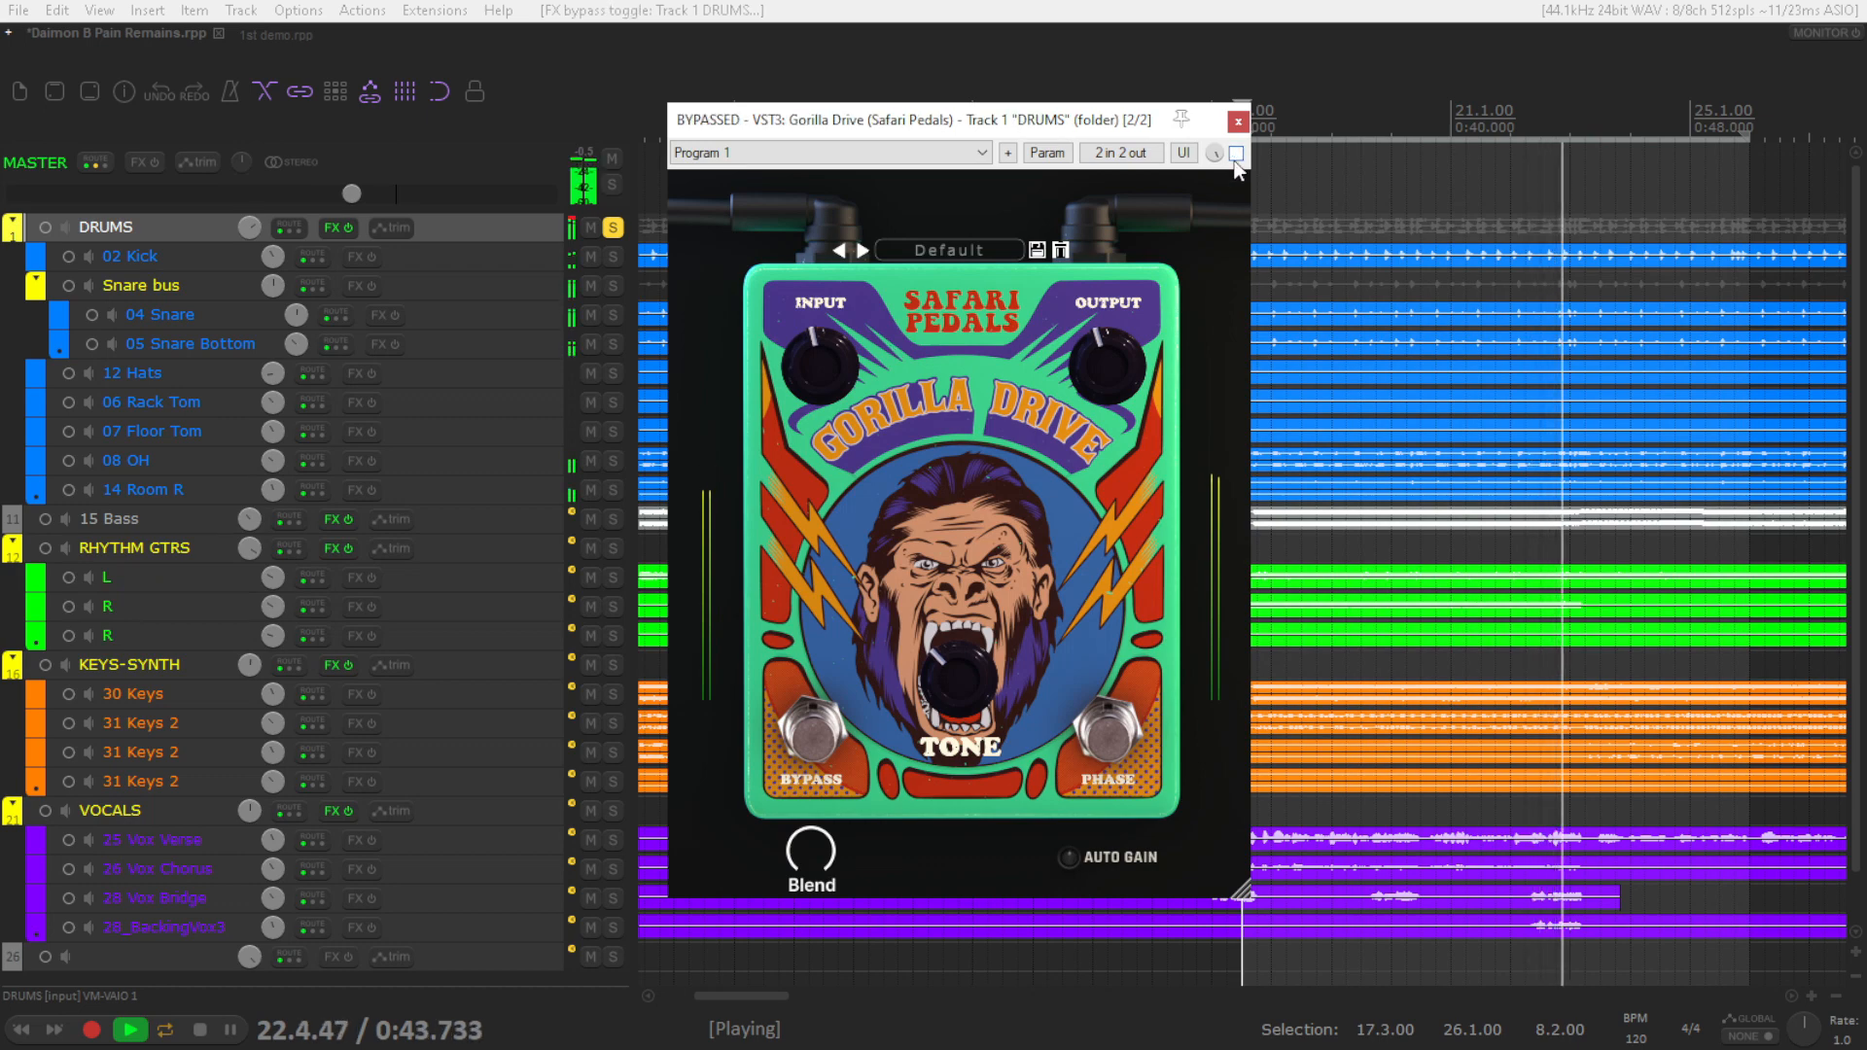
pyautogui.click(1236, 154)
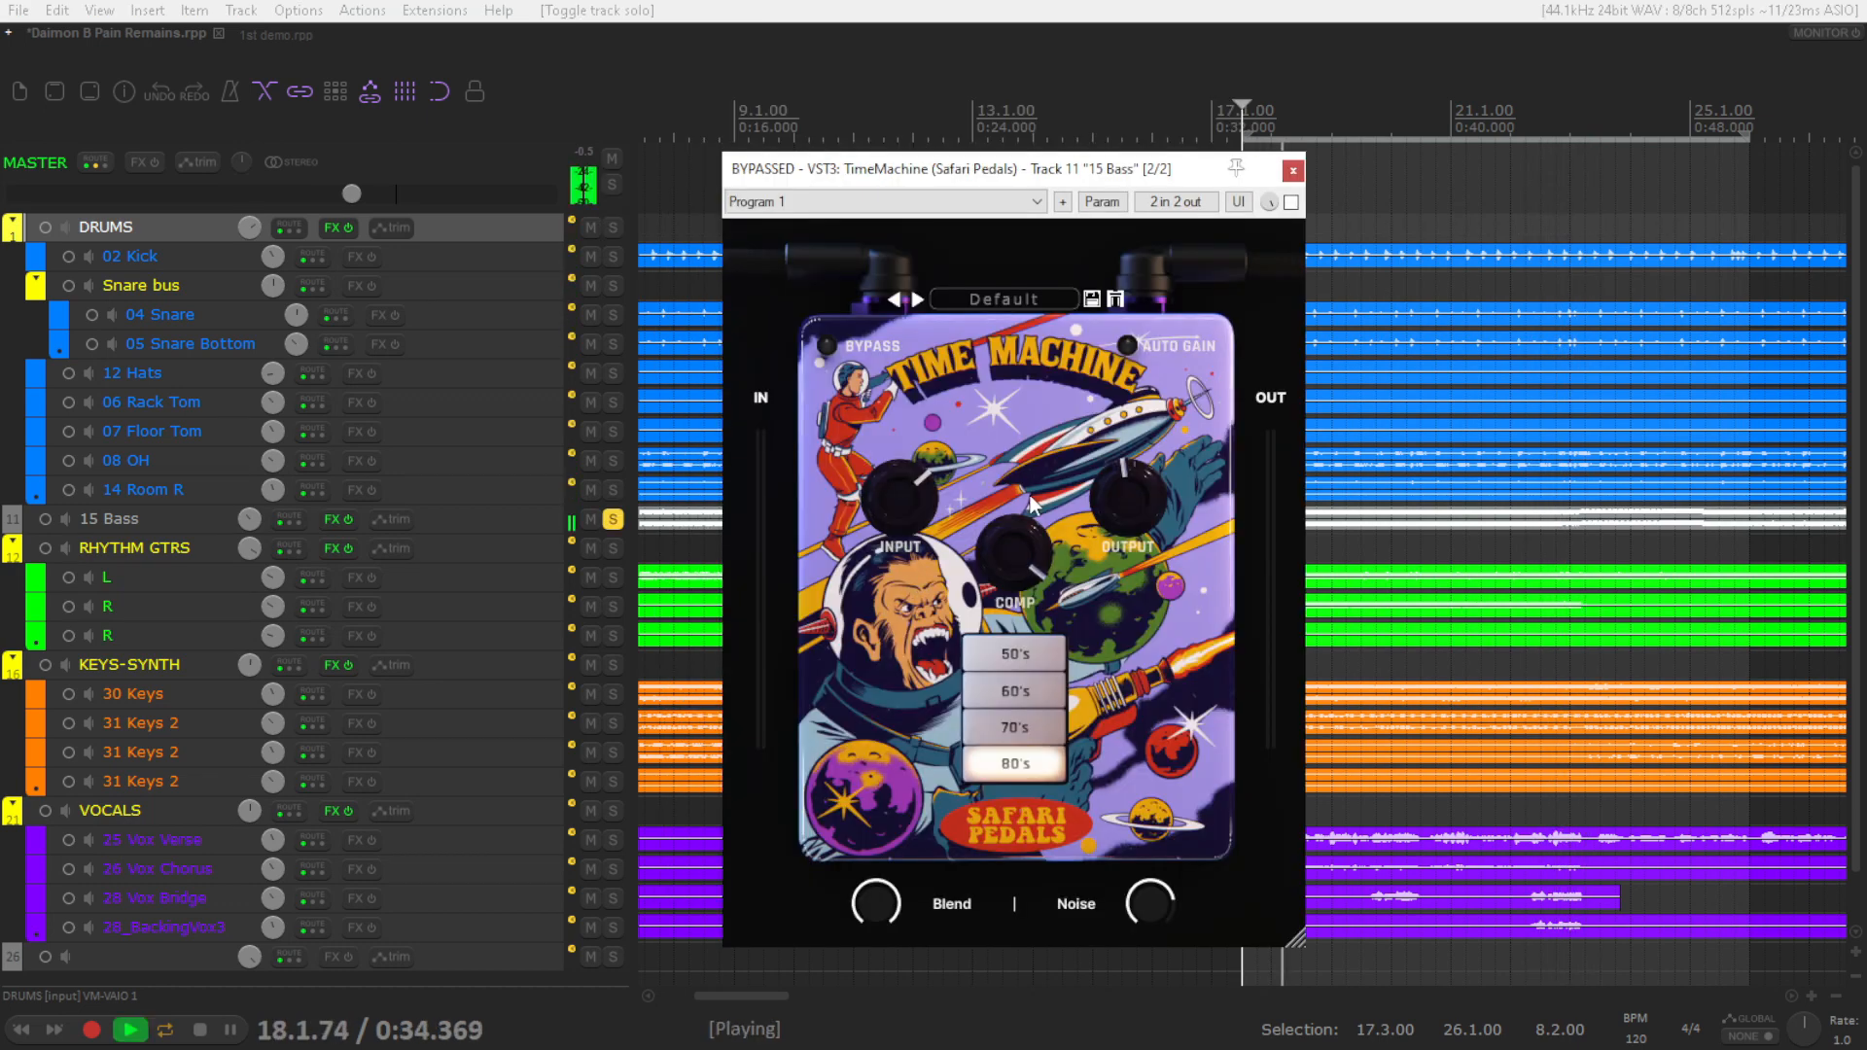
# Set the bass track's Time Machine to the 50's era with Comp at 0.55, and compare it active and bypassed
pyautogui.click(1055, 651)
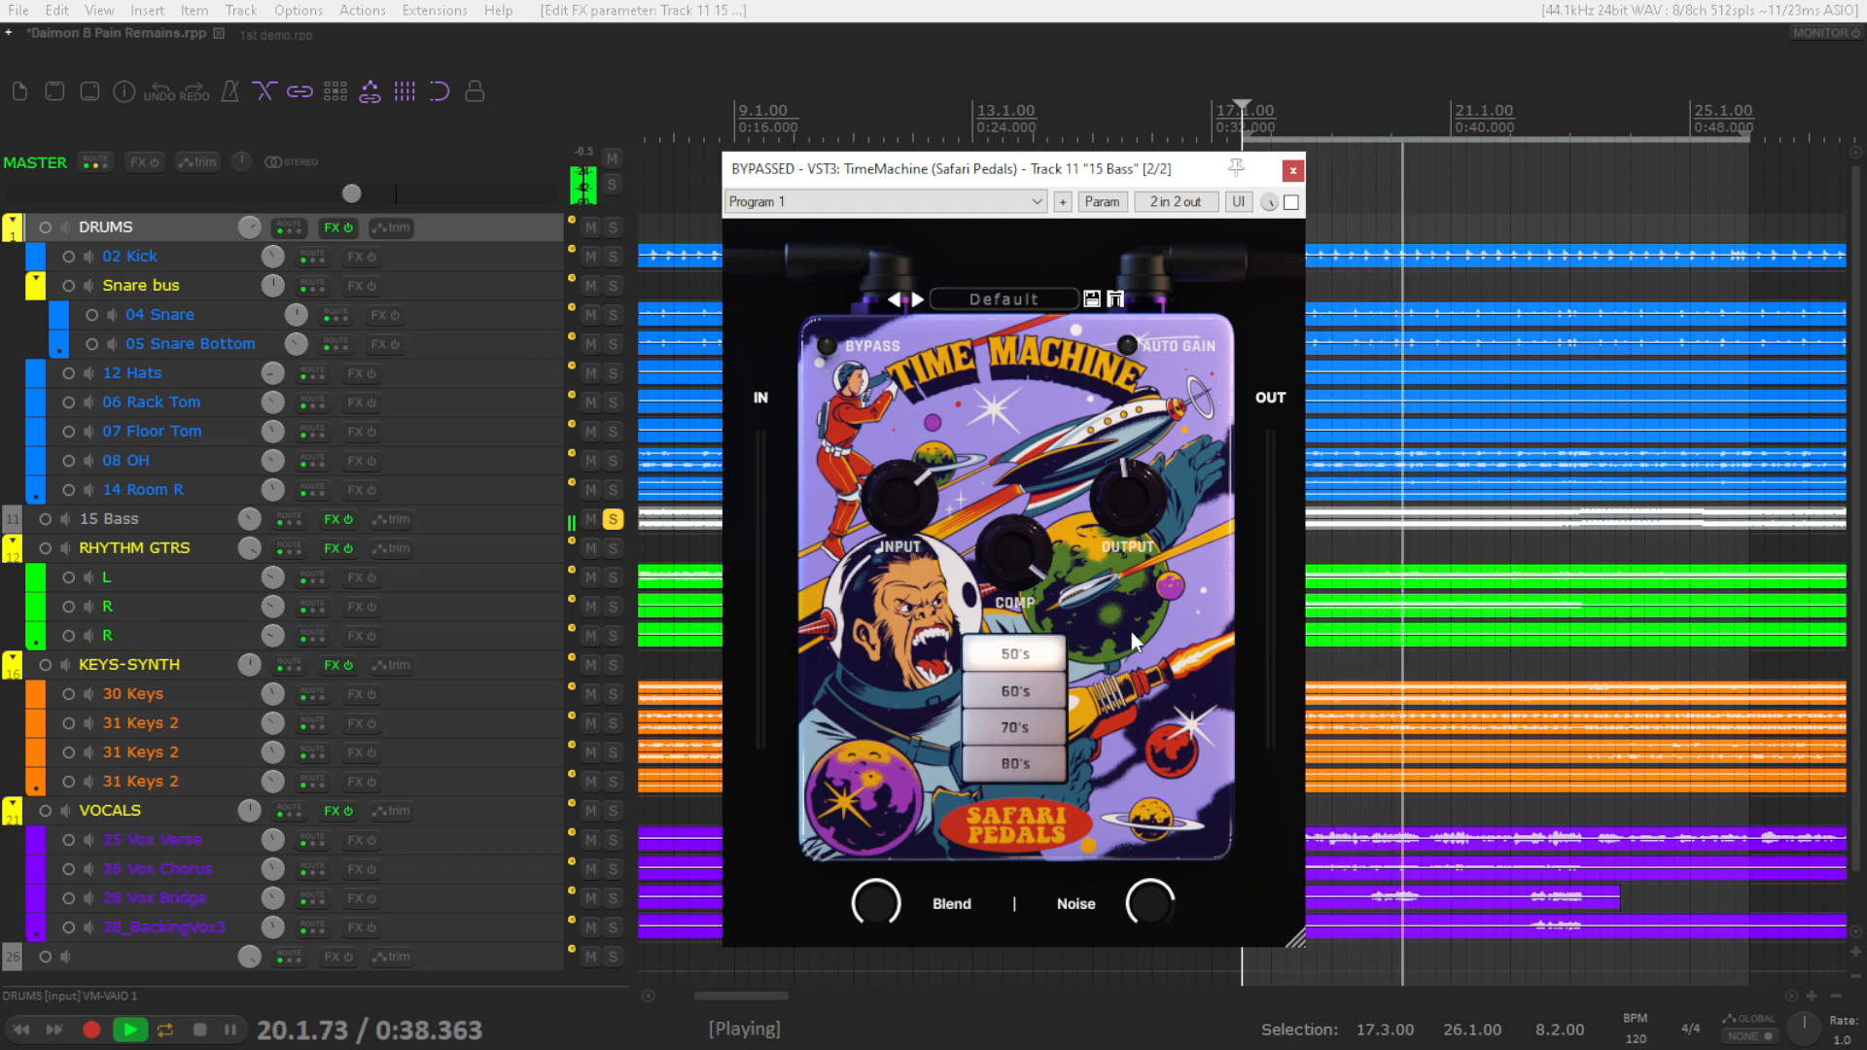
pyautogui.click(1291, 202)
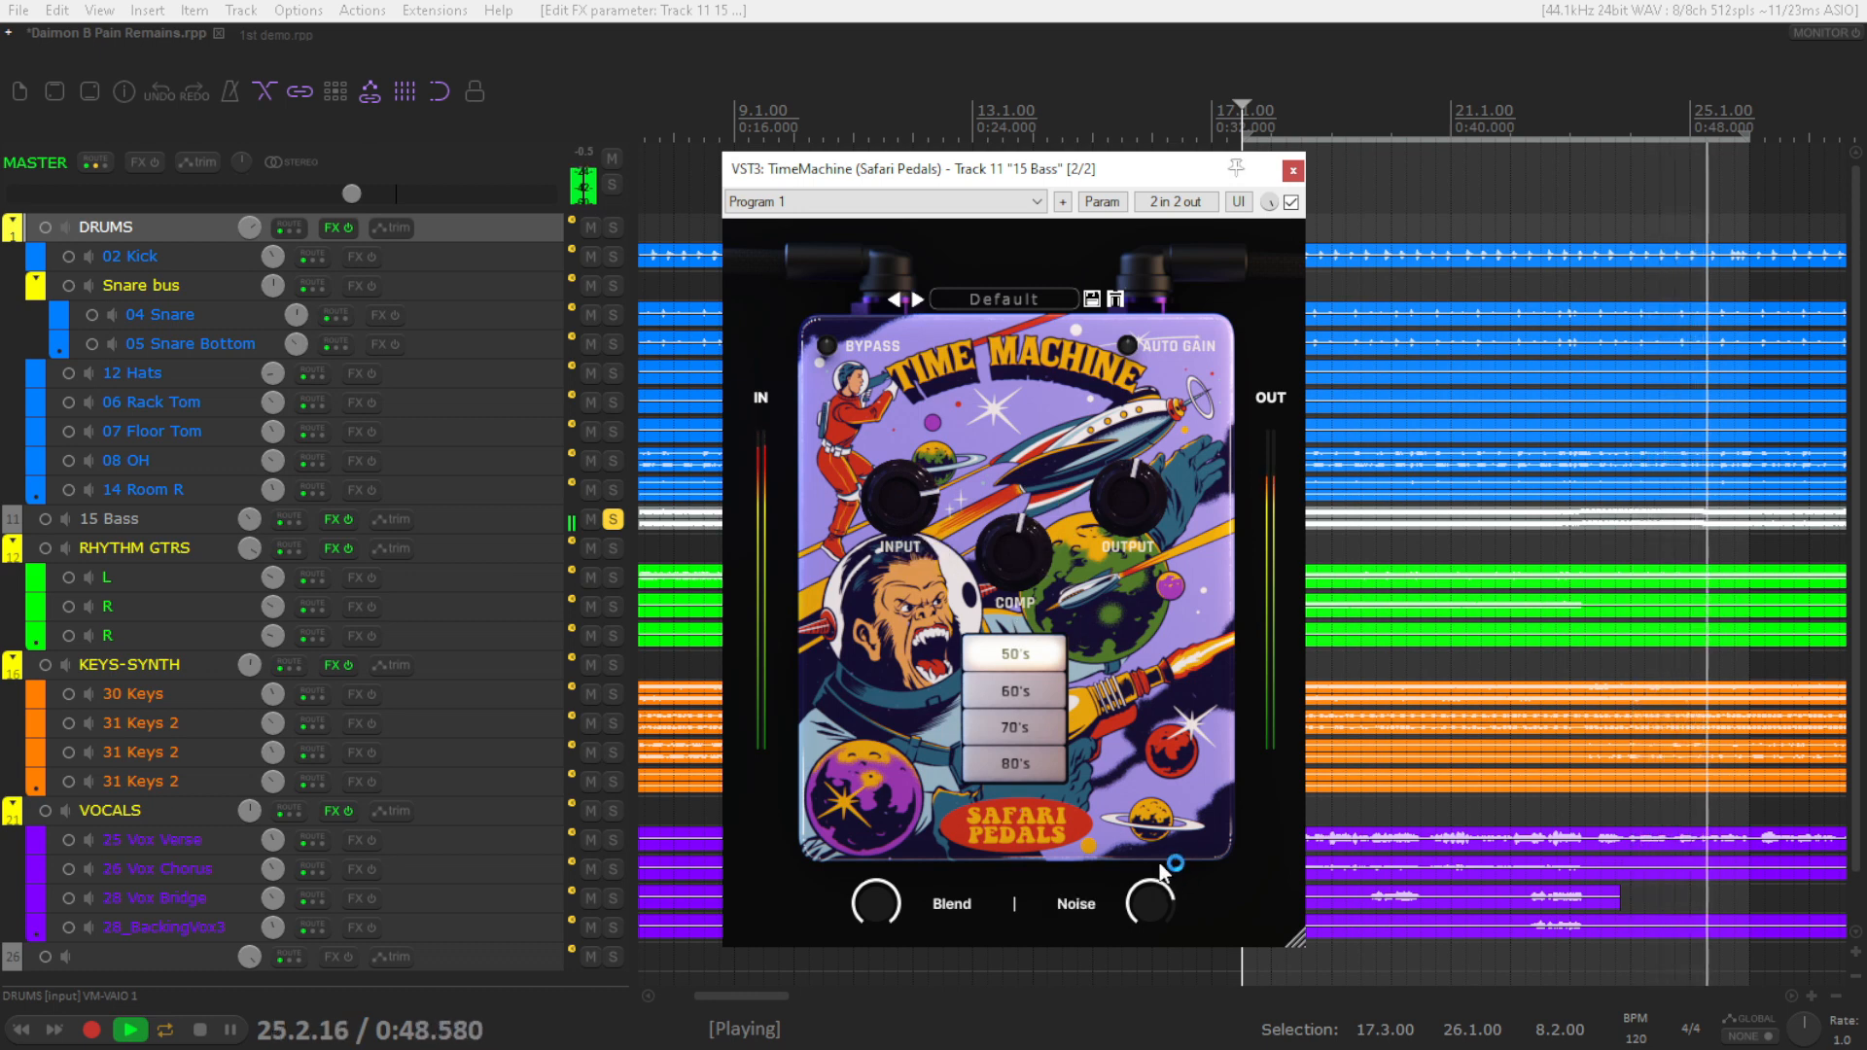
pyautogui.click(1291, 202)
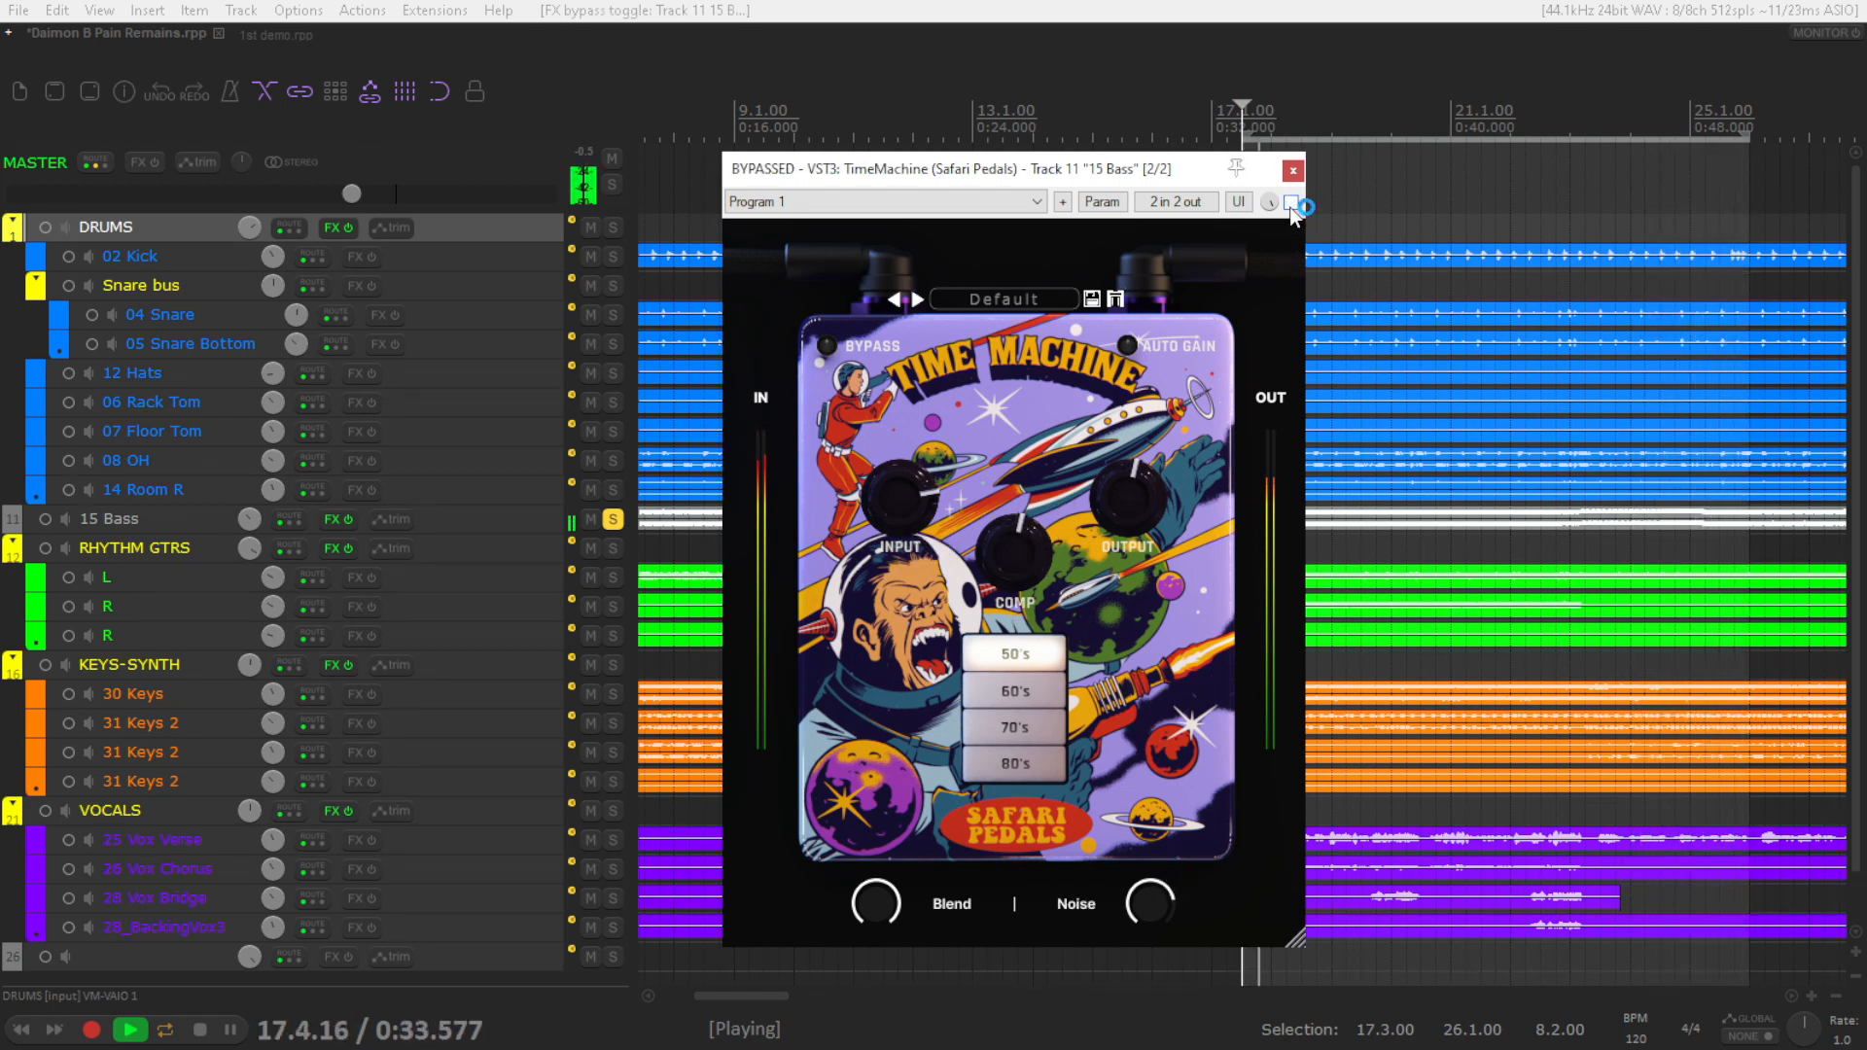
pyautogui.click(1291, 202)
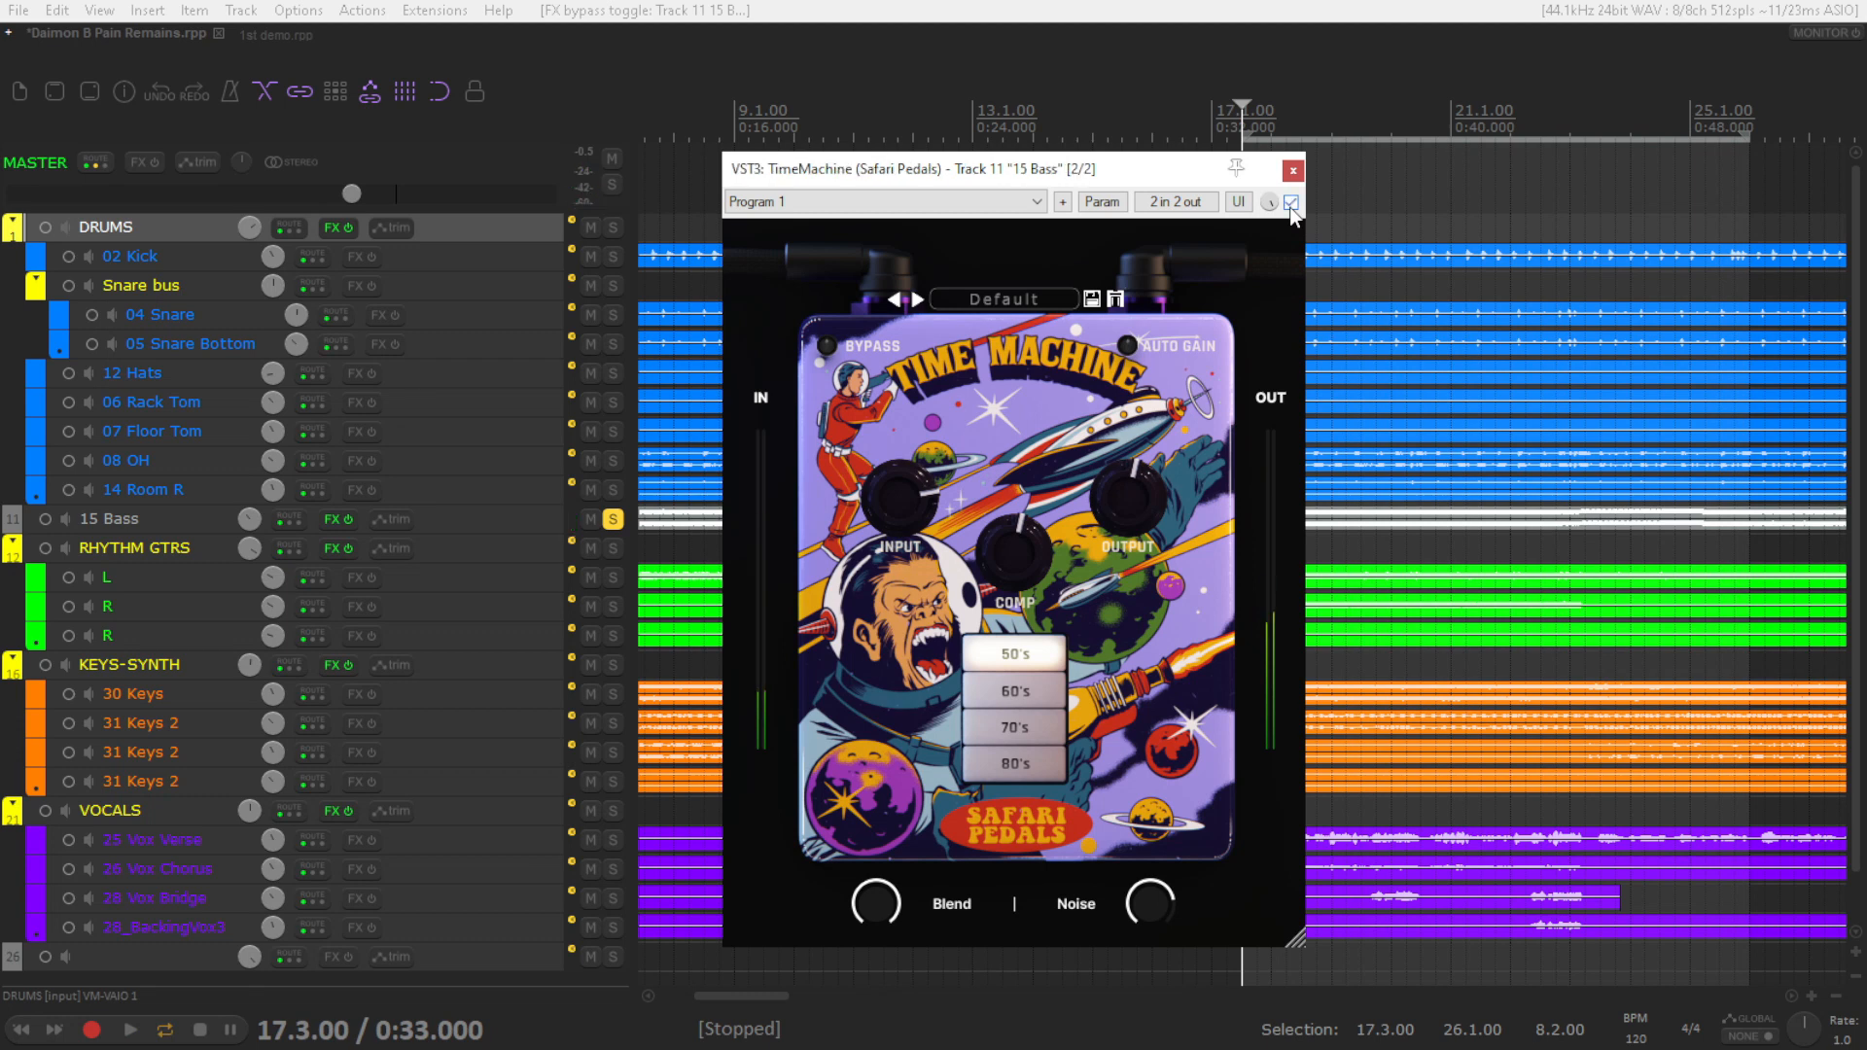
# Compare the Time Machine's 70's and 50's eras on the playing bass, finishing on 50's
pyautogui.click(1021, 721)
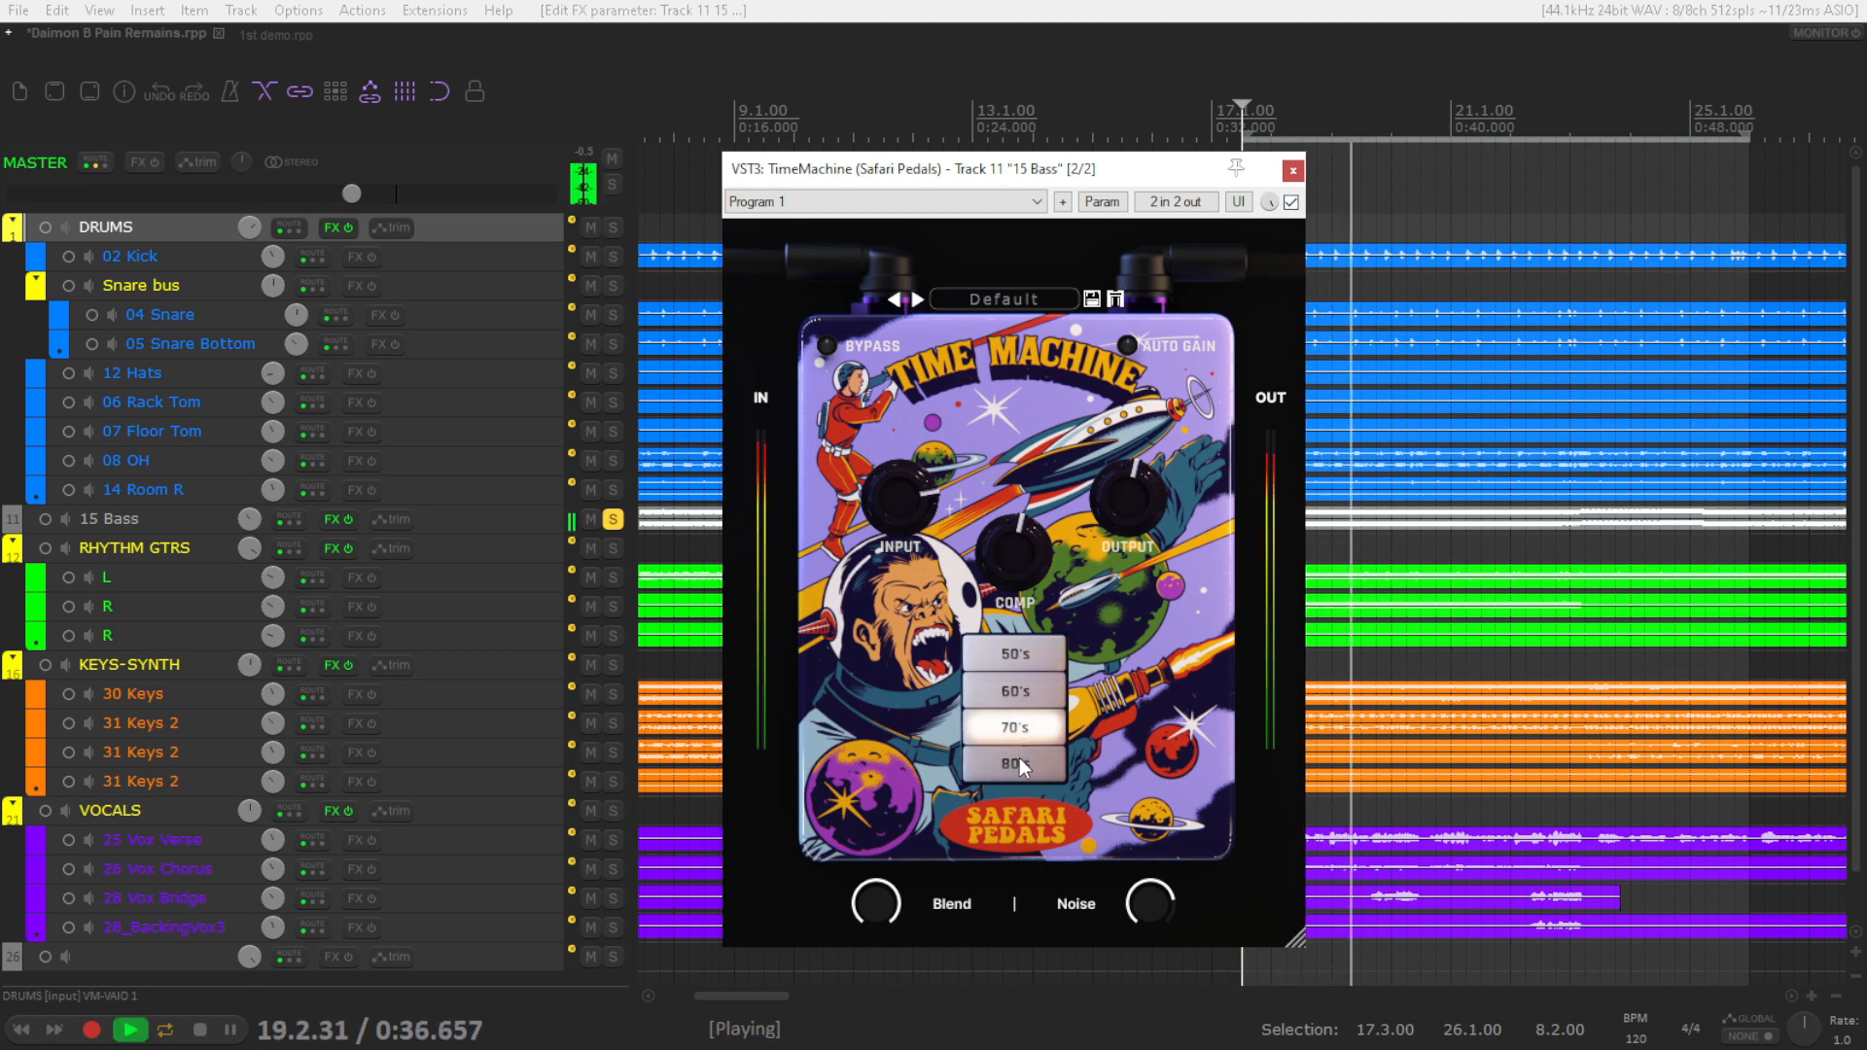
pyautogui.click(1037, 653)
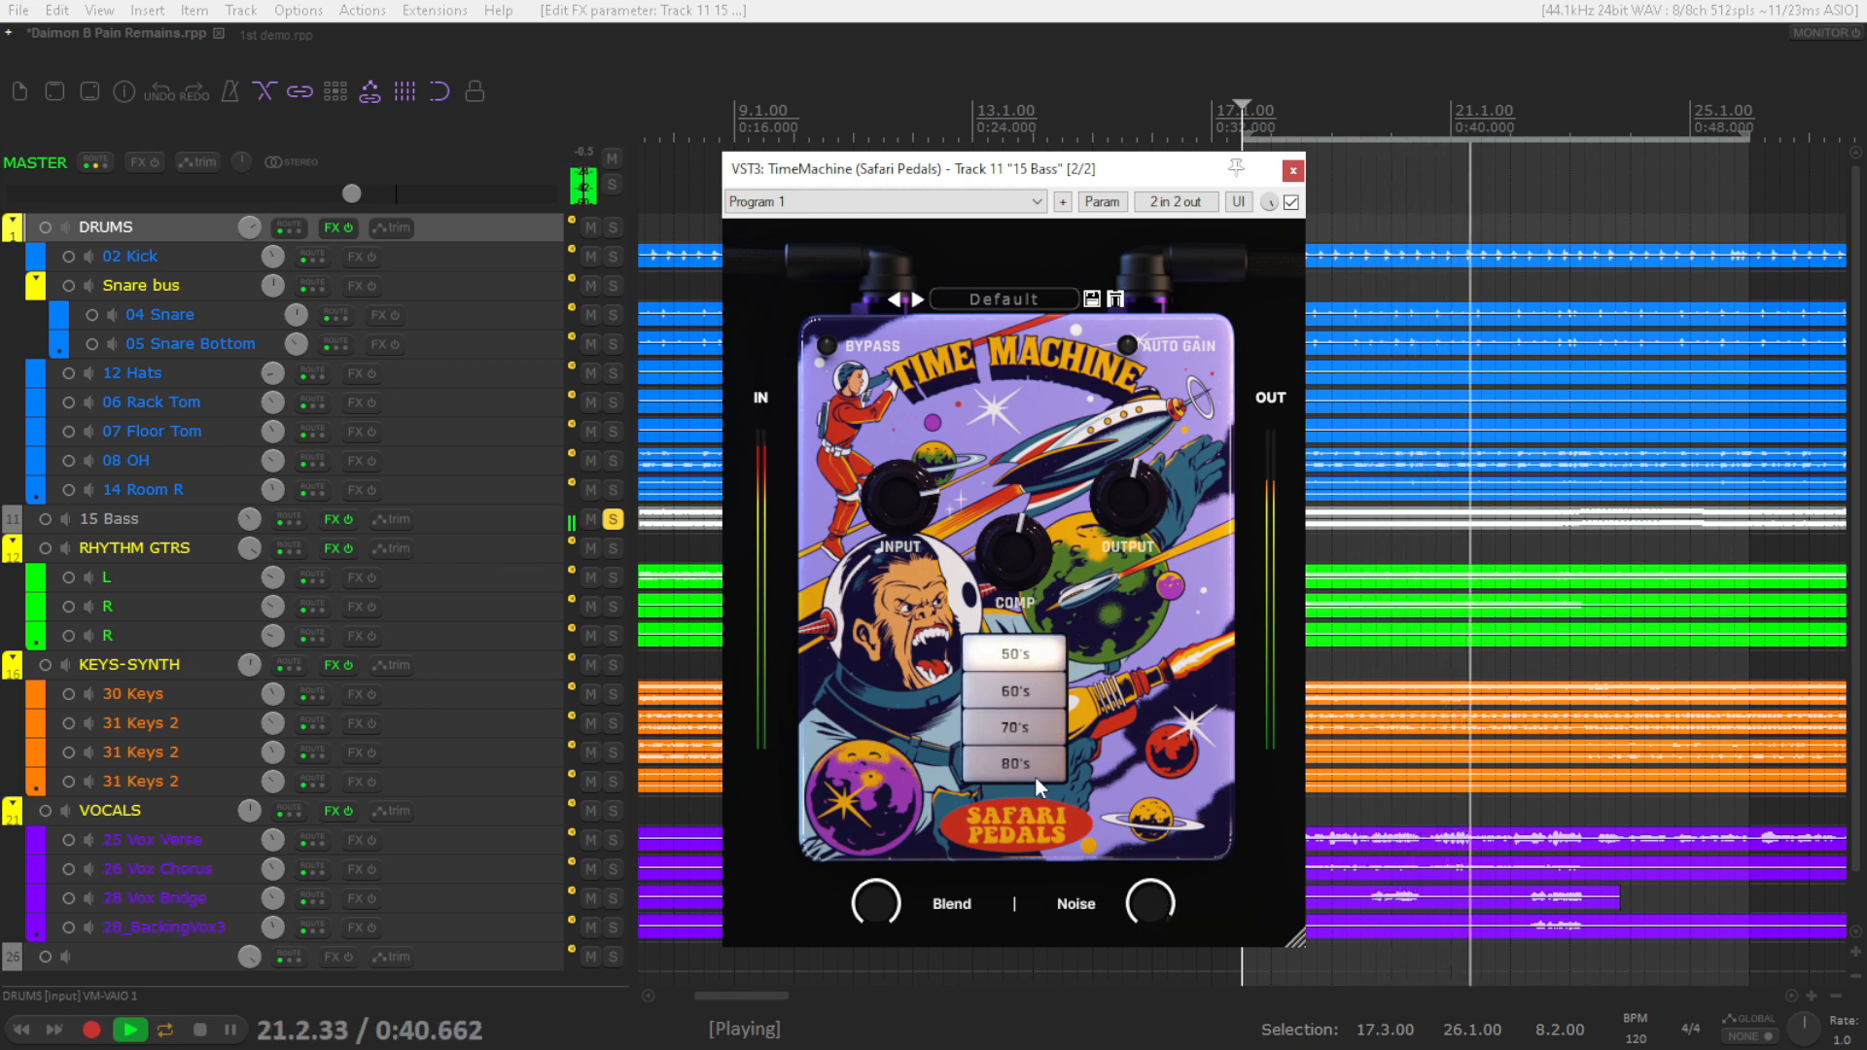
pyautogui.click(1037, 729)
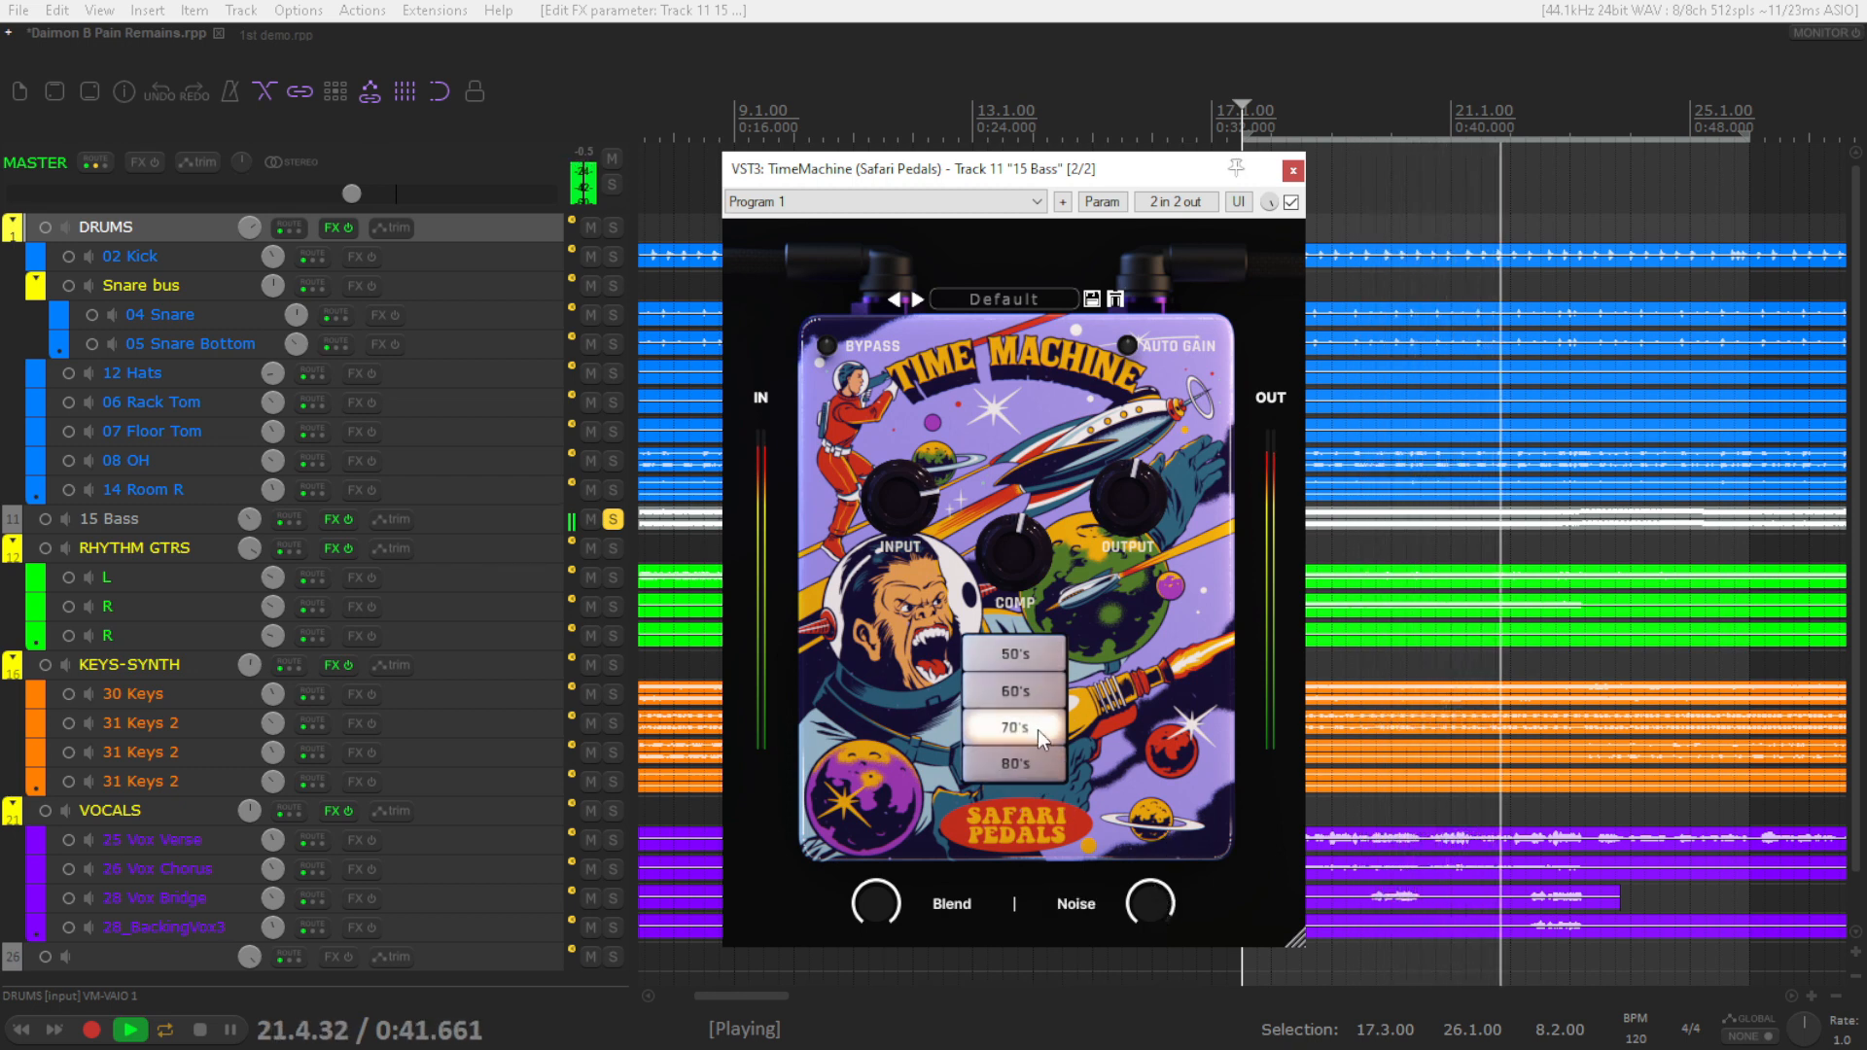
pyautogui.click(1023, 662)
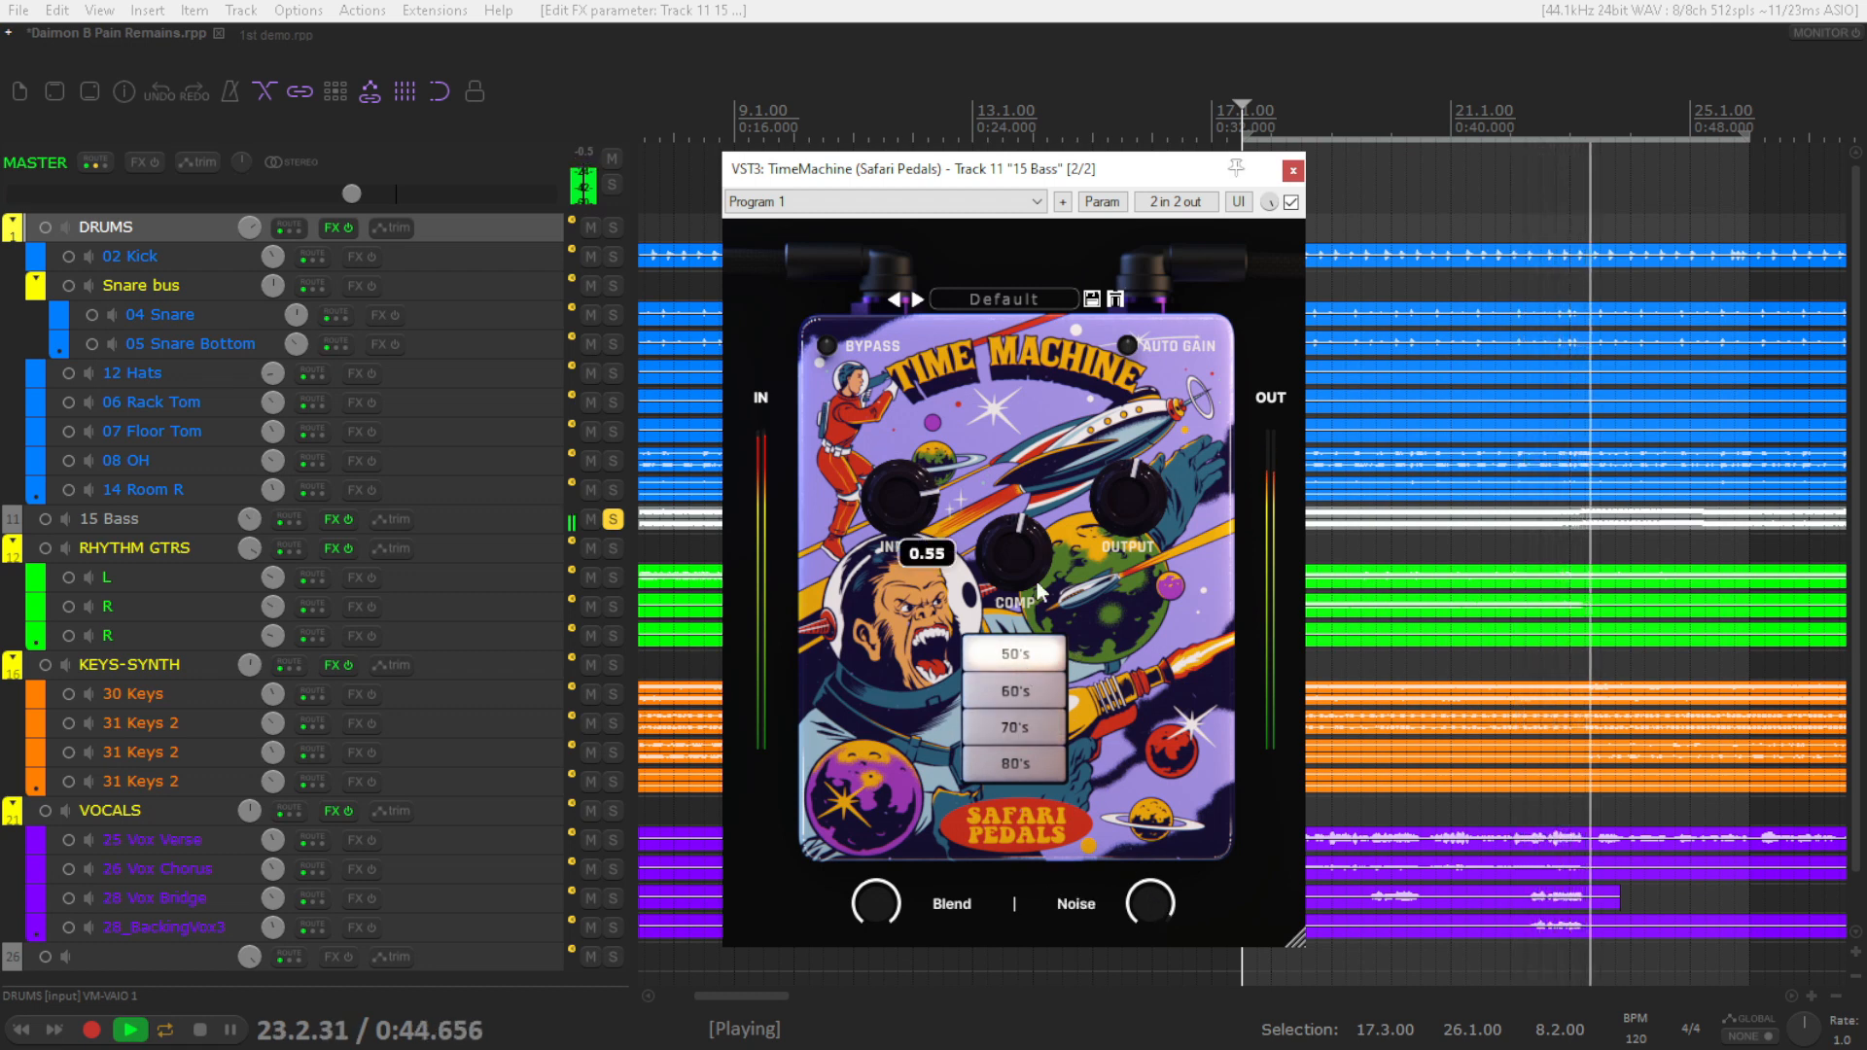
# Raise the bass Time Machine's Input further, lower its Output, and compare the bass with the plugin bypassed and active
pyautogui.moveTo(918, 494); pyautogui.dragTo(919, 469)
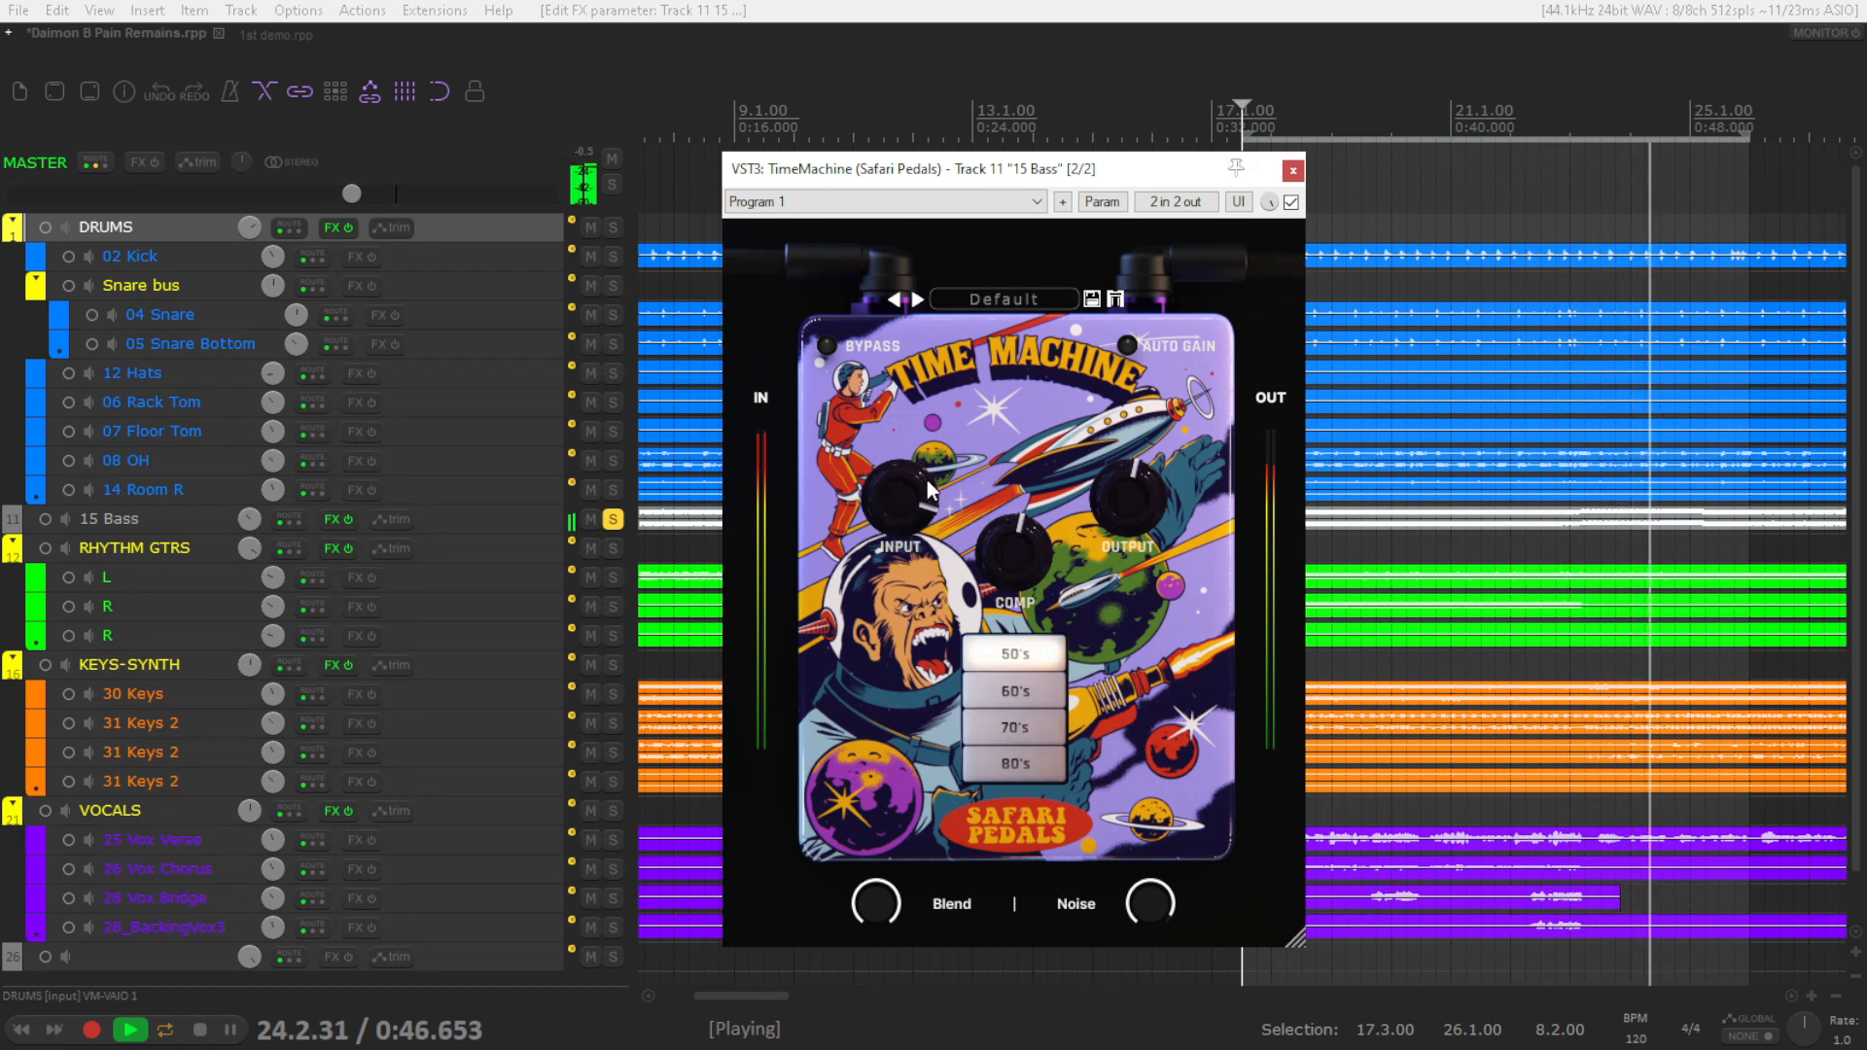
pyautogui.click(1291, 203)
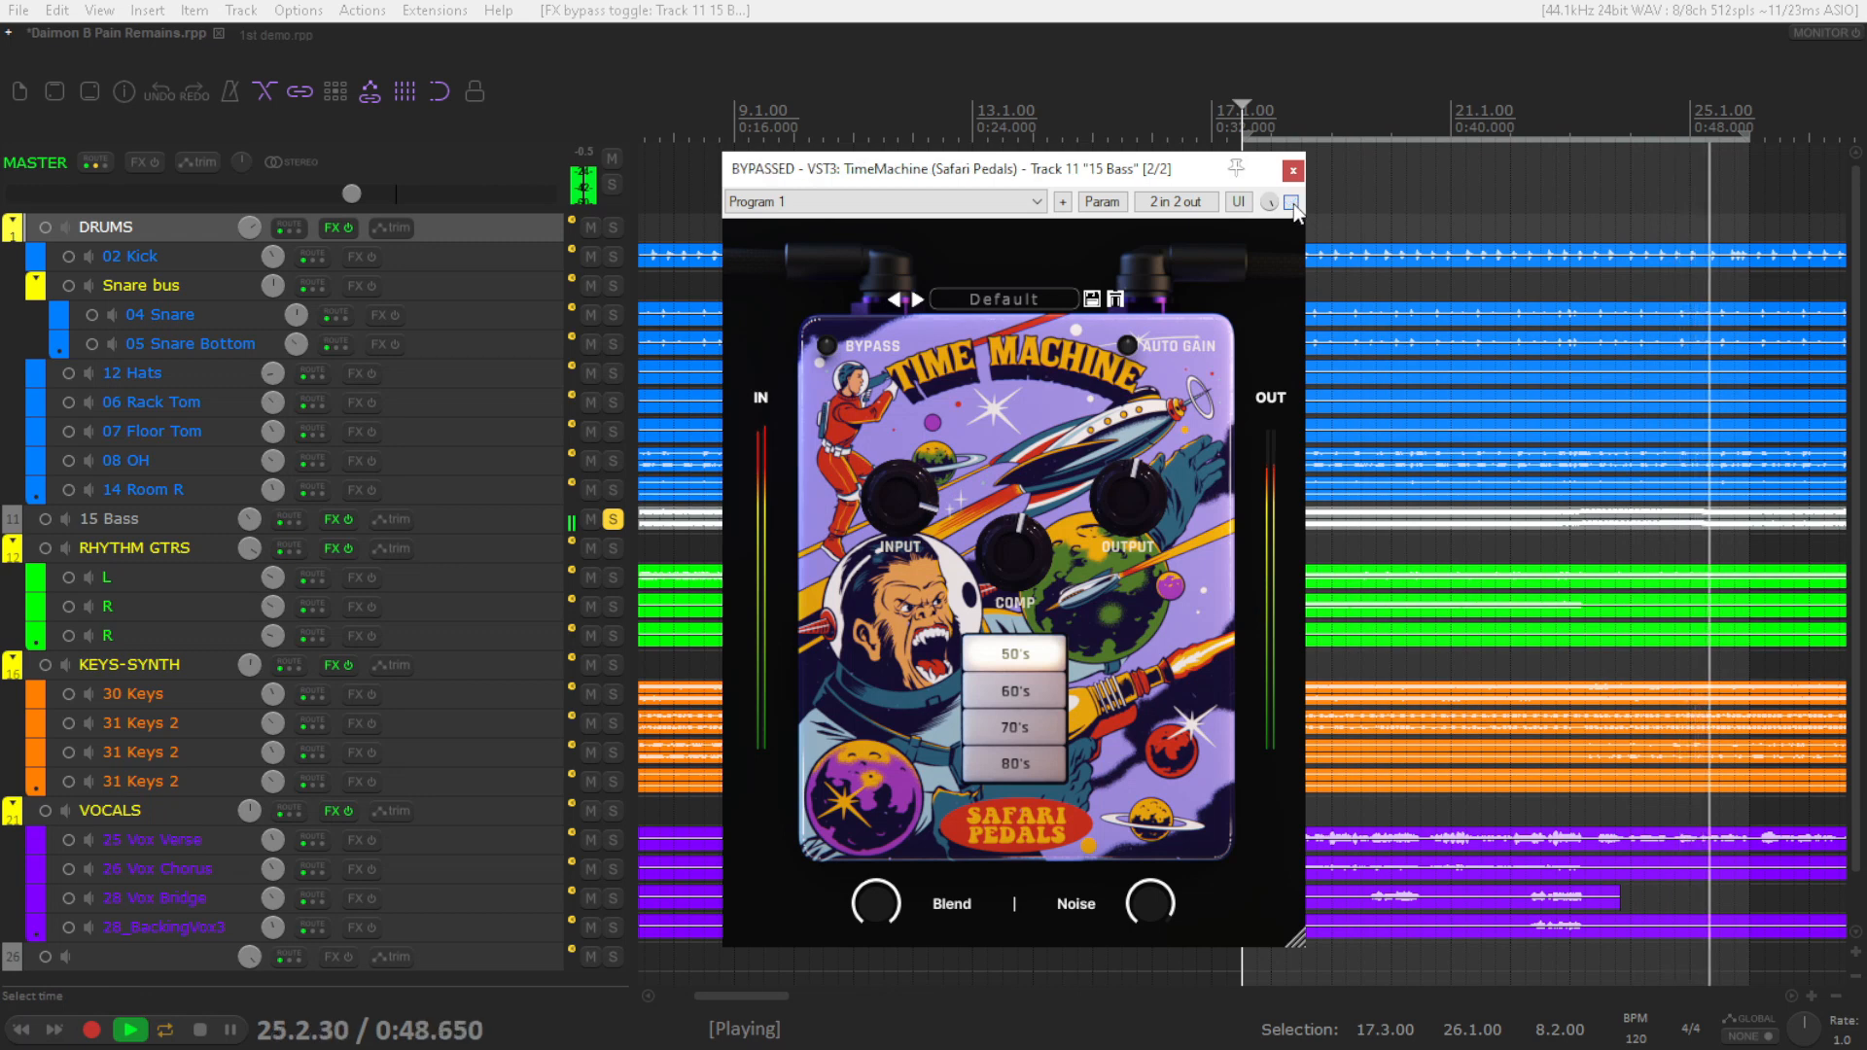
pyautogui.click(1291, 202)
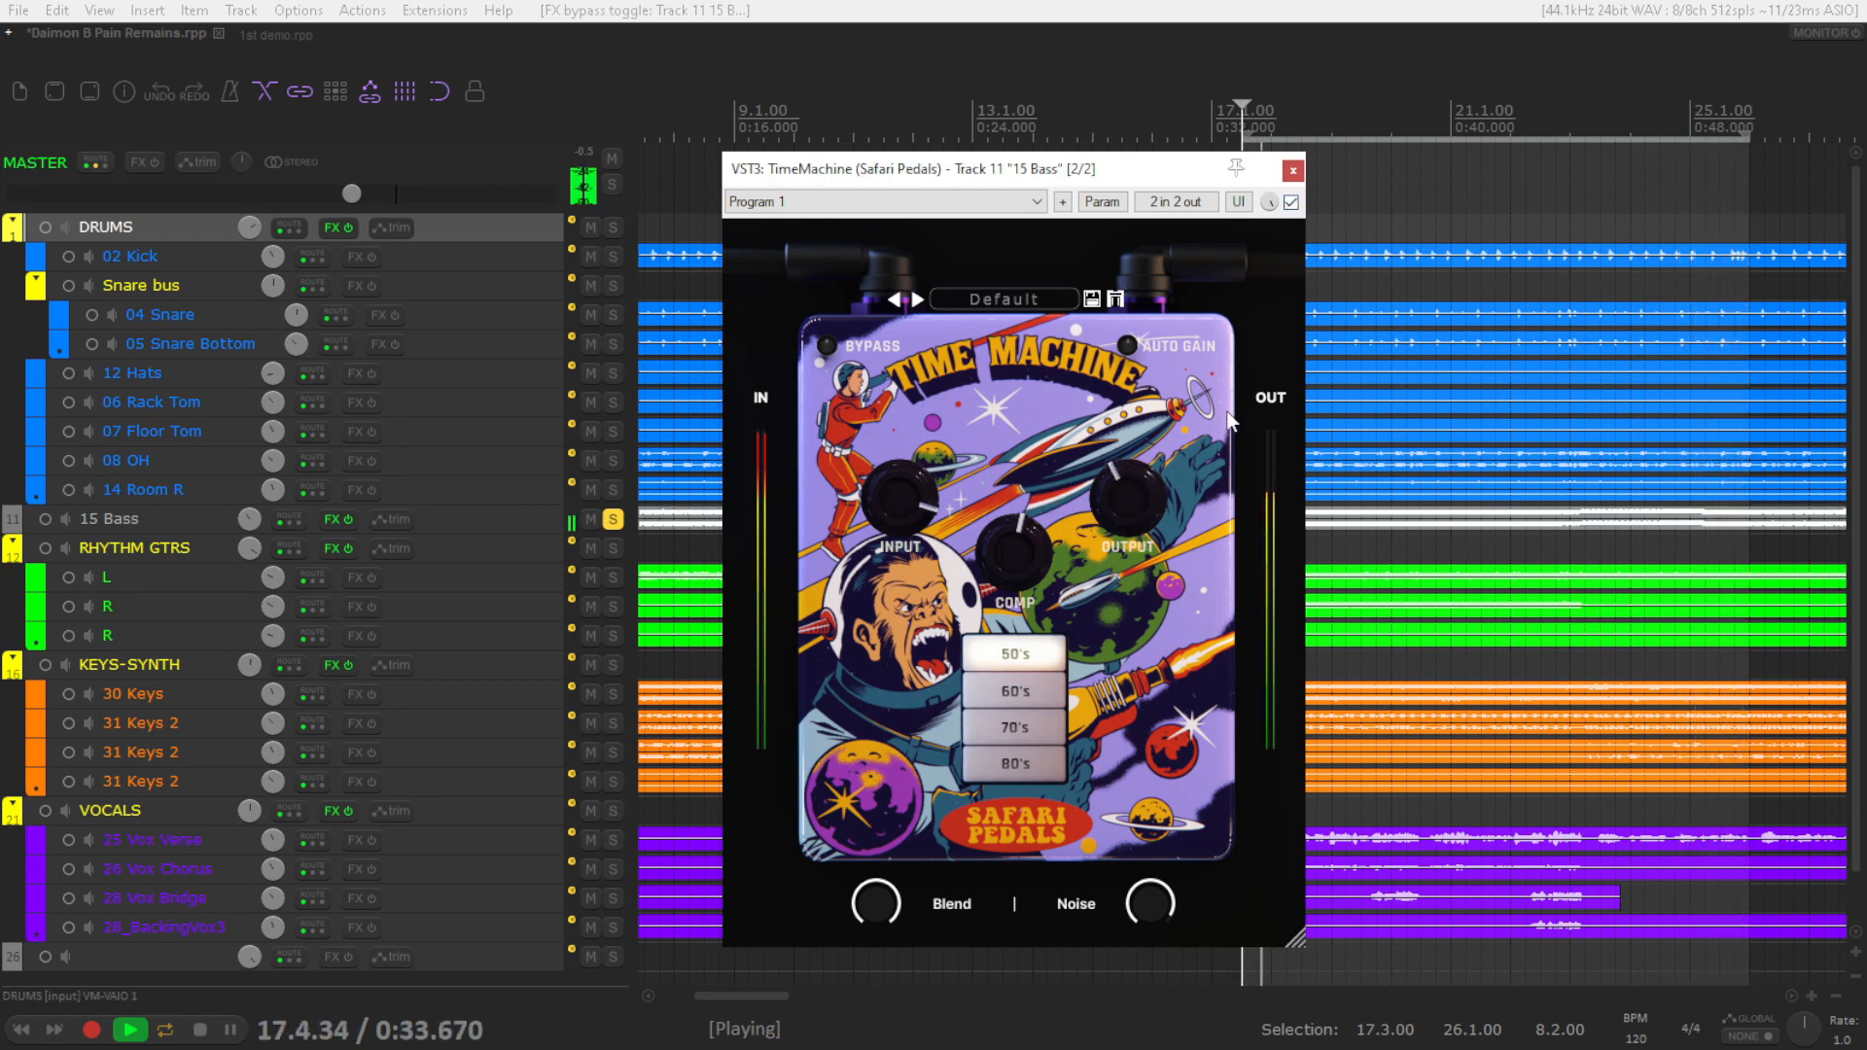
pyautogui.click(1291, 202)
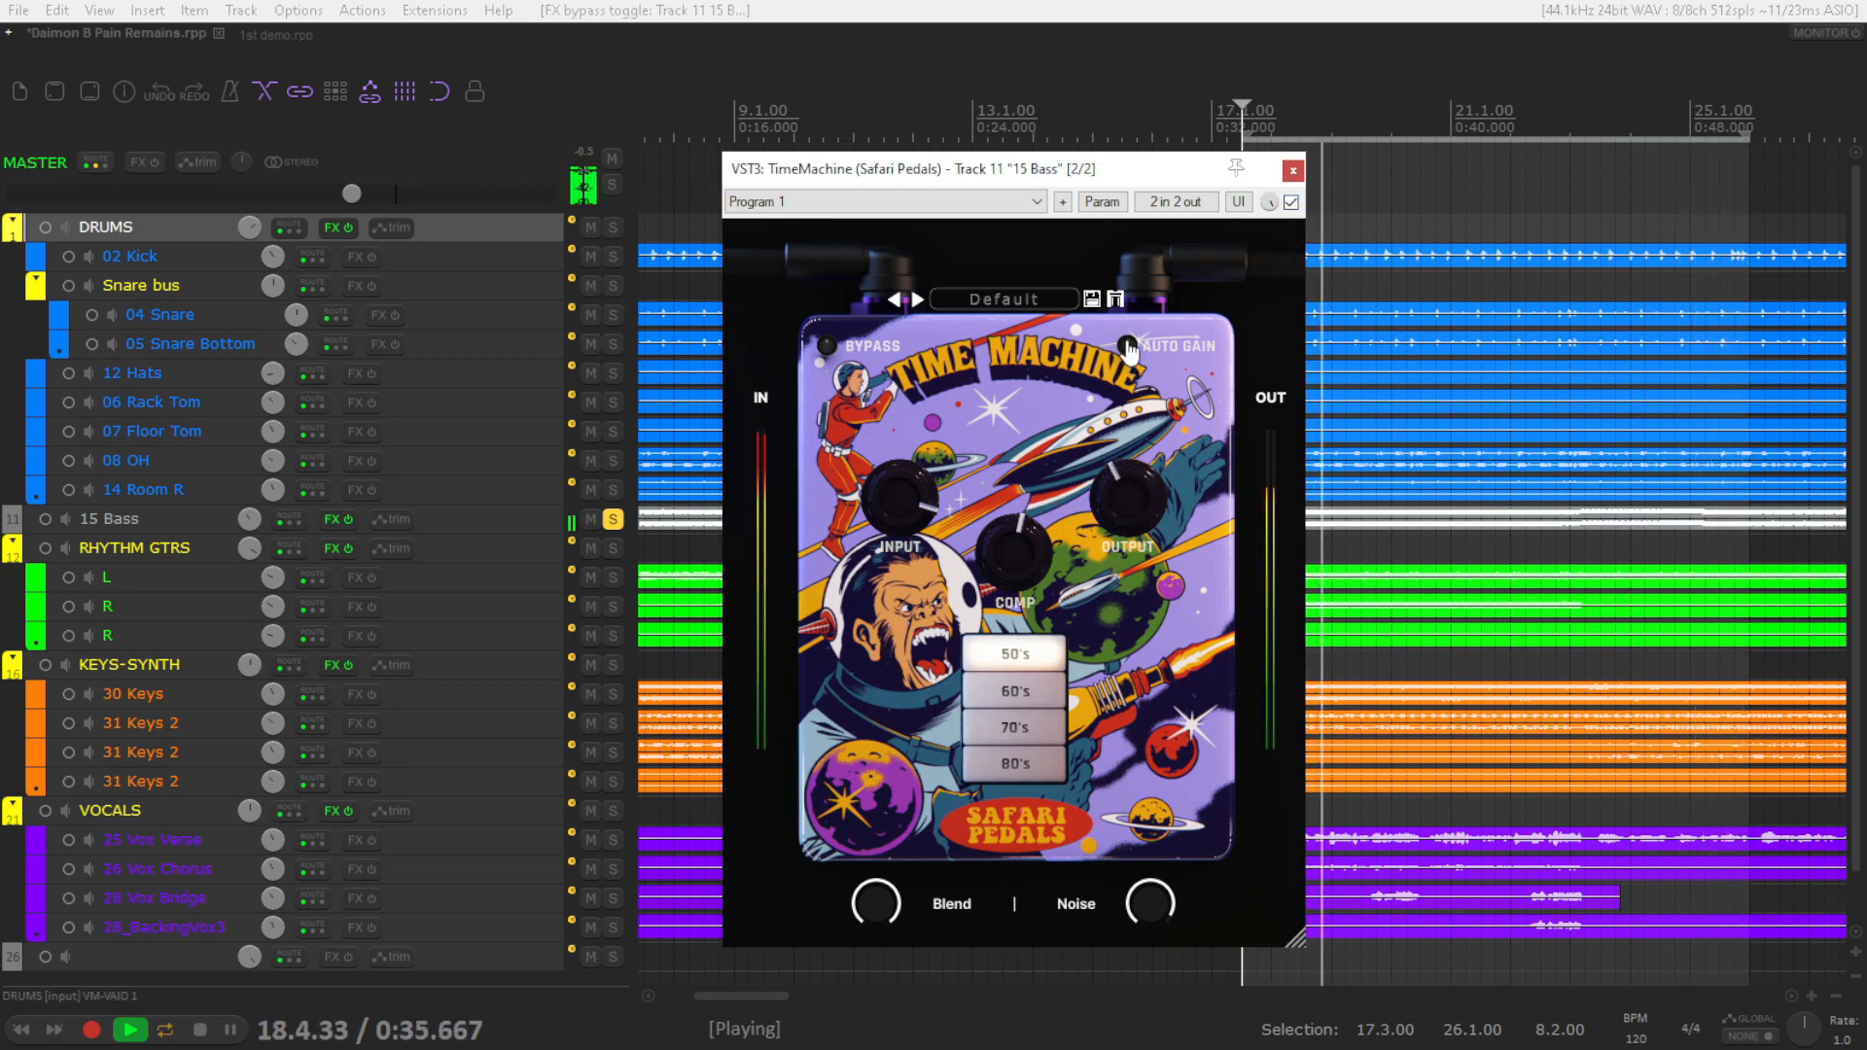
# Turn on auto gain in the bass Time Machine and drive its Input up to about 12.8
pyautogui.moveTo(909, 498); pyautogui.dragTo(919, 453)
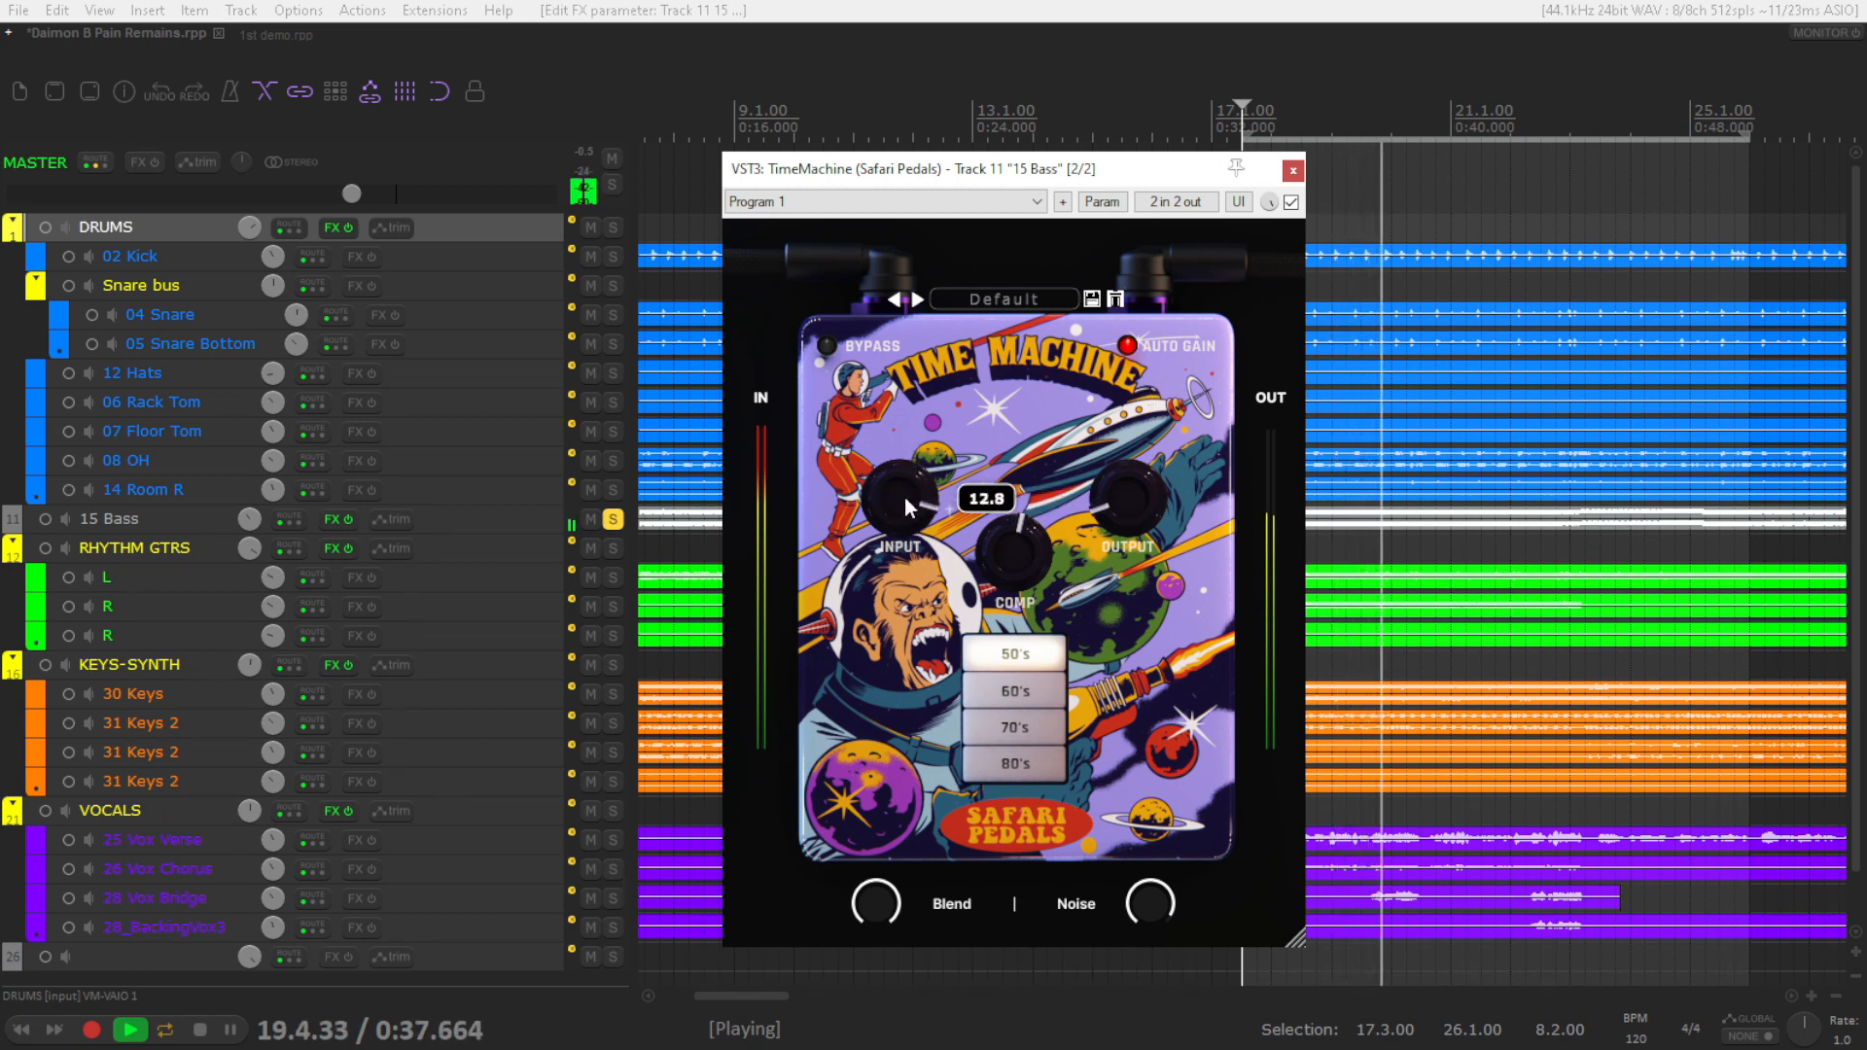
pyautogui.moveTo(994, 531)
pyautogui.mouseDown()
pyautogui.moveTo(994, 585)
pyautogui.moveTo(1014, 504)
pyautogui.moveTo(1007, 548)
pyautogui.mouseUp()
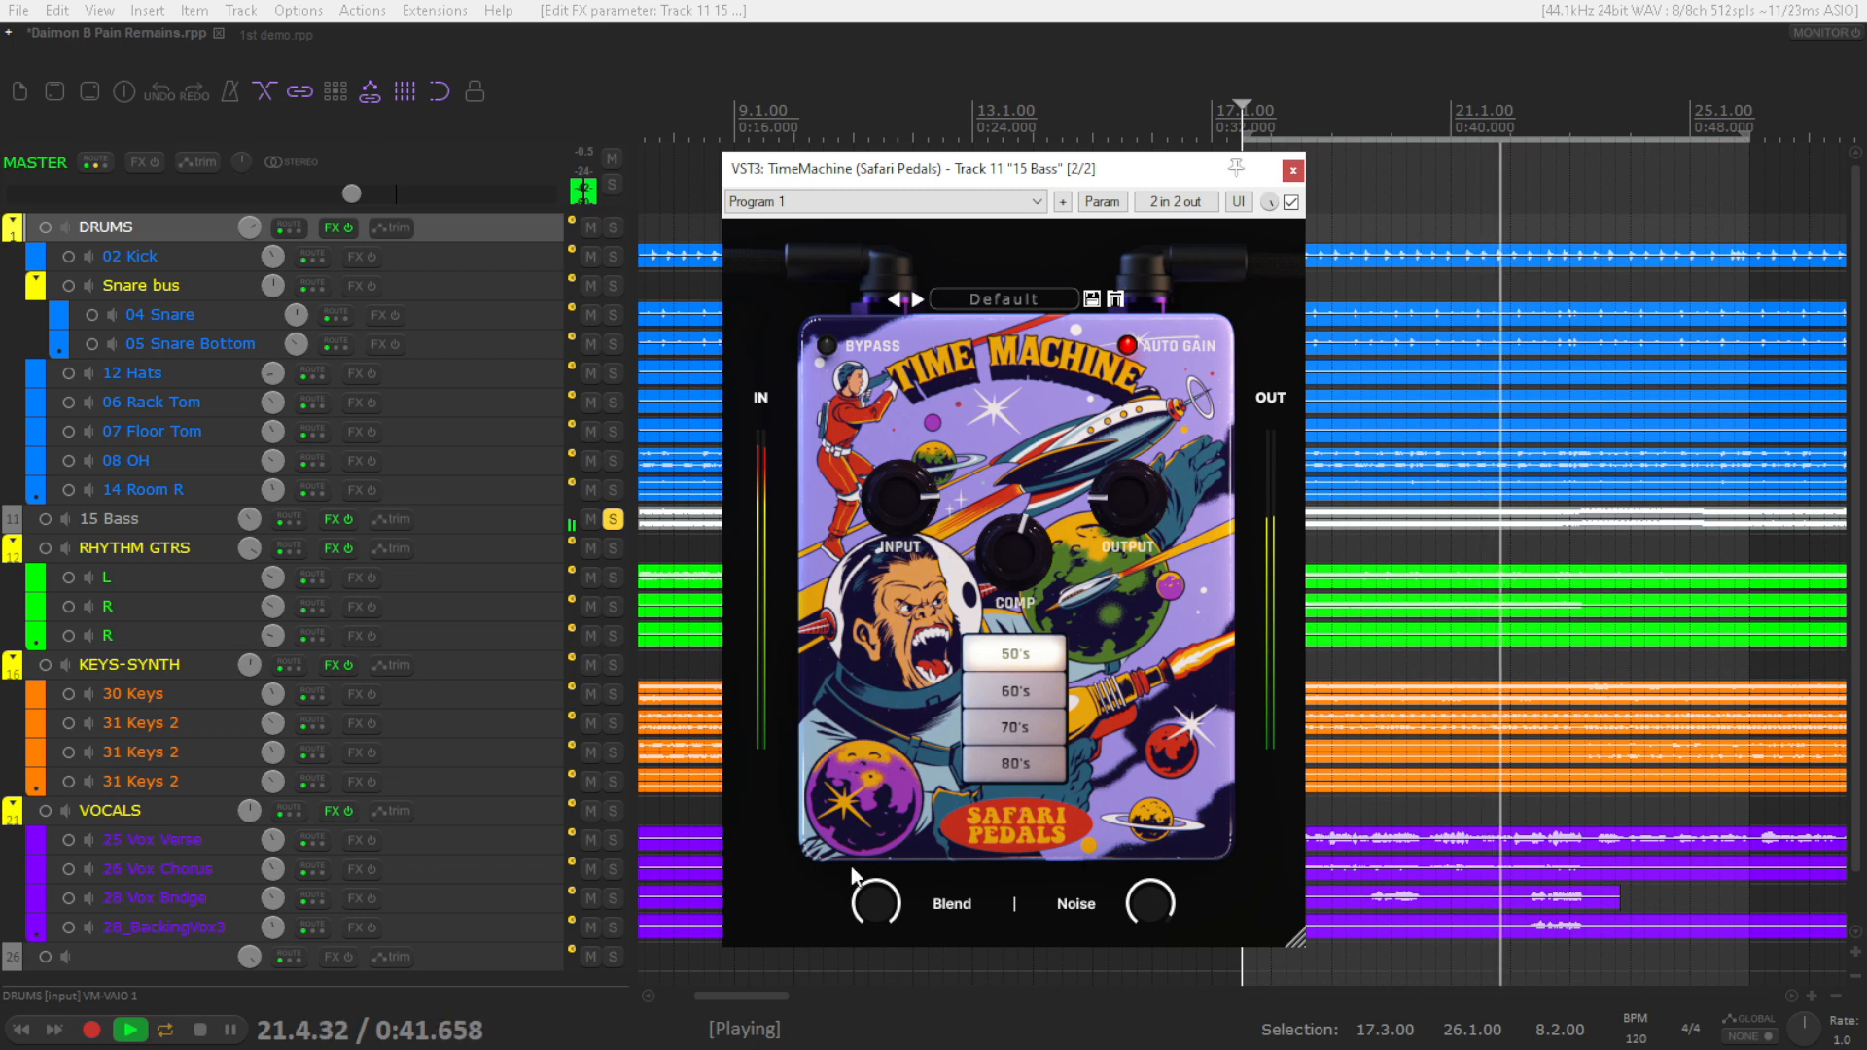
# Compare the 70's, 80's and 60's eras on the bass with Input reduced to about -6.1, finishing on 80's
pyautogui.click(1017, 727)
pyautogui.click(1024, 763)
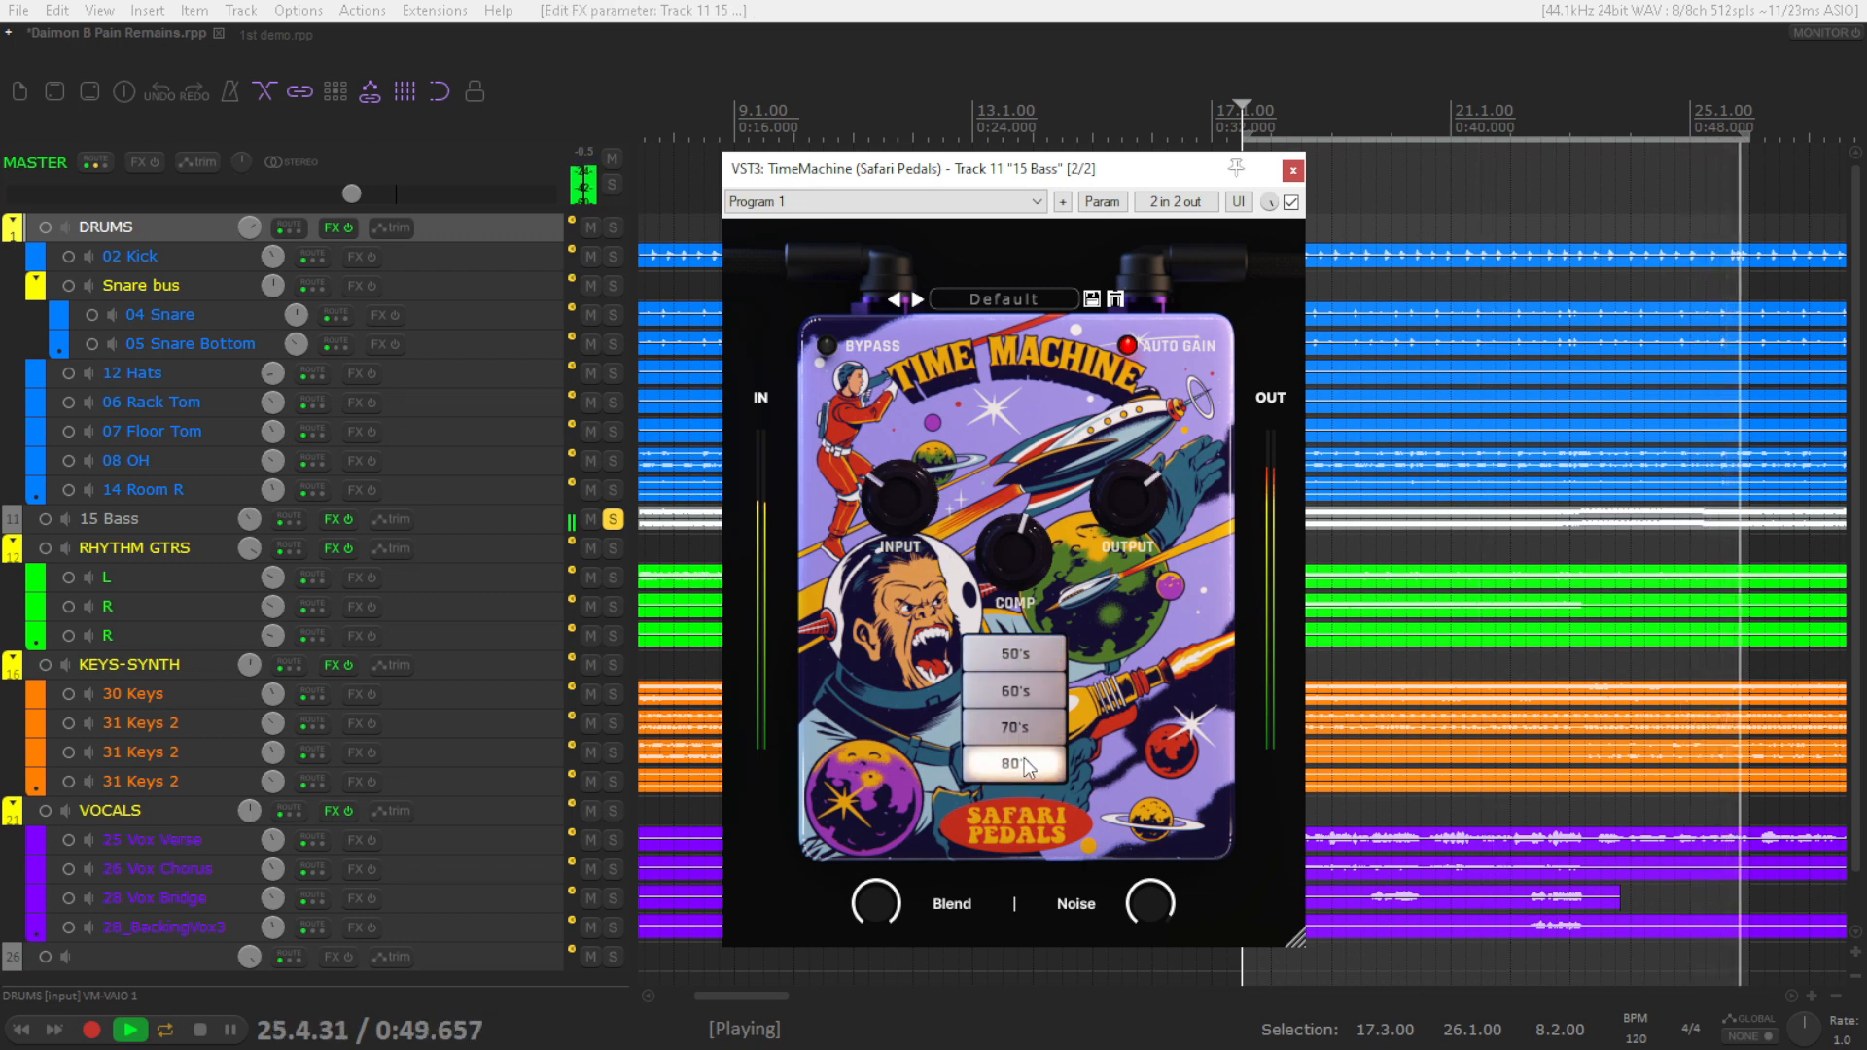
pyautogui.click(1016, 692)
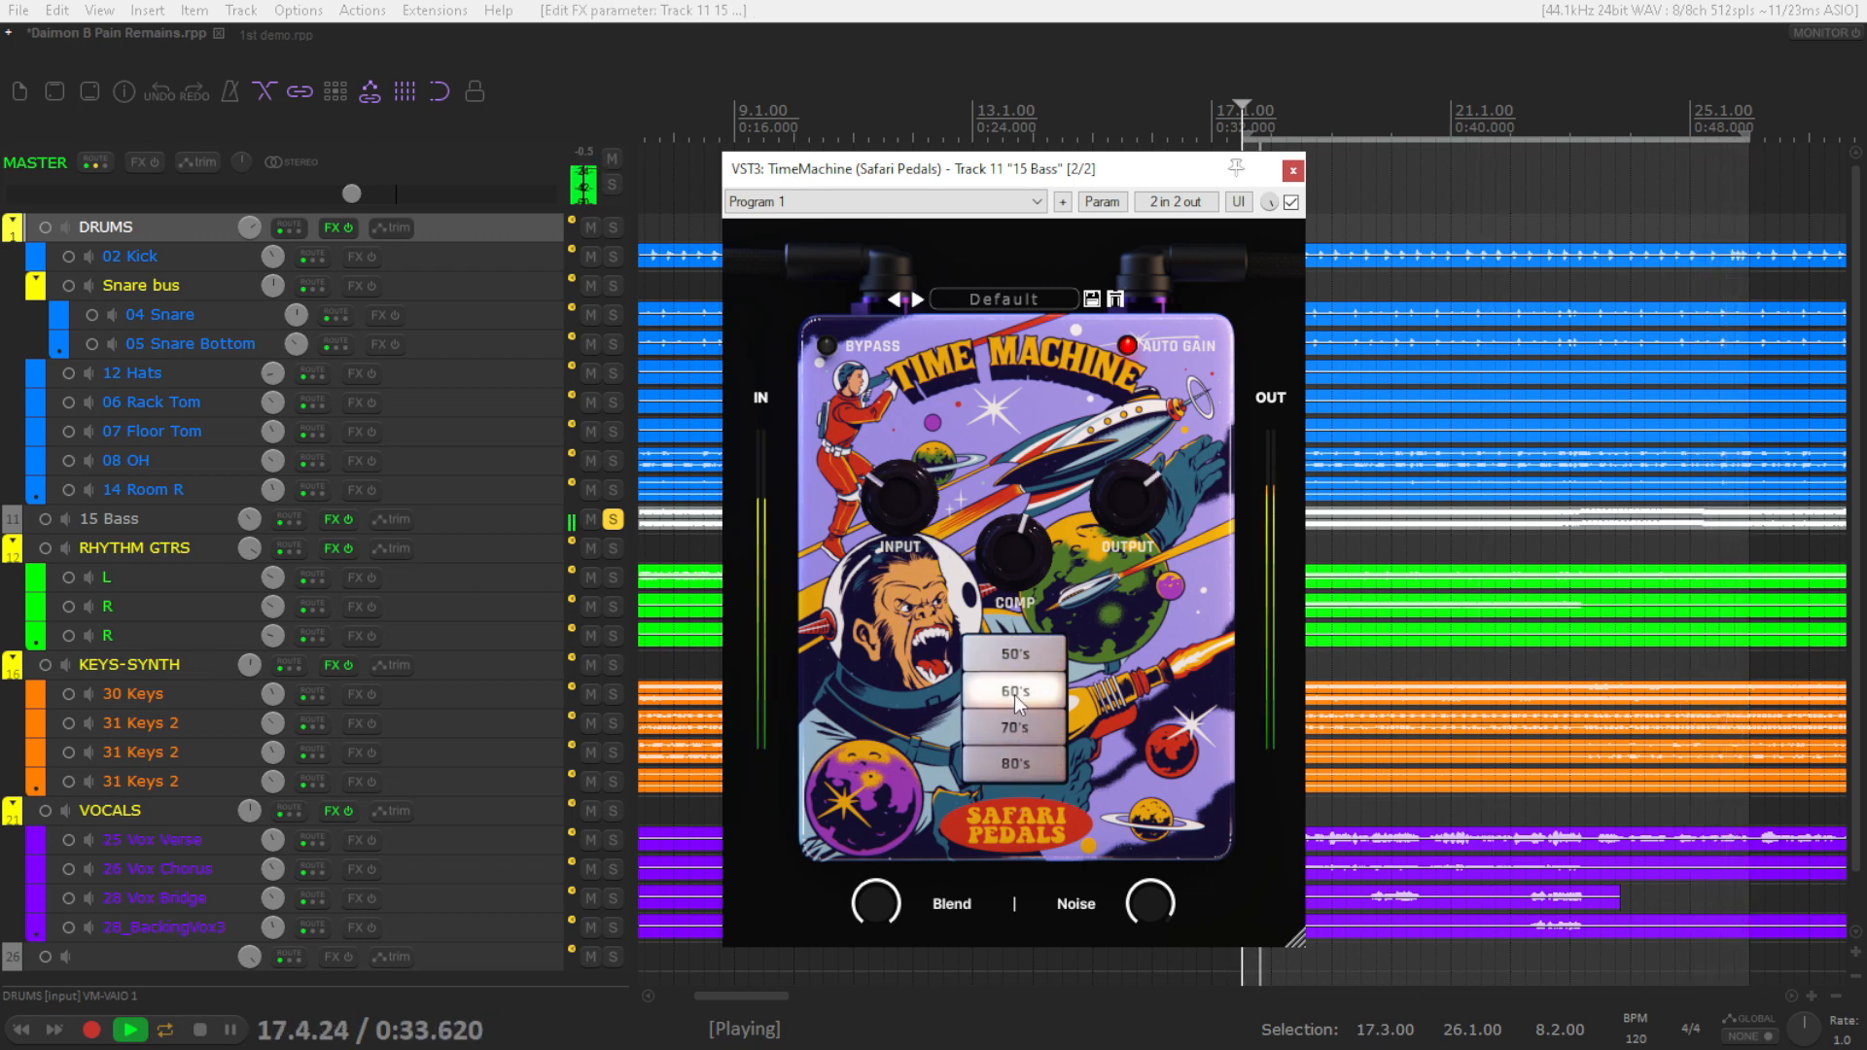
pyautogui.click(1030, 757)
pyautogui.moveTo(900, 518)
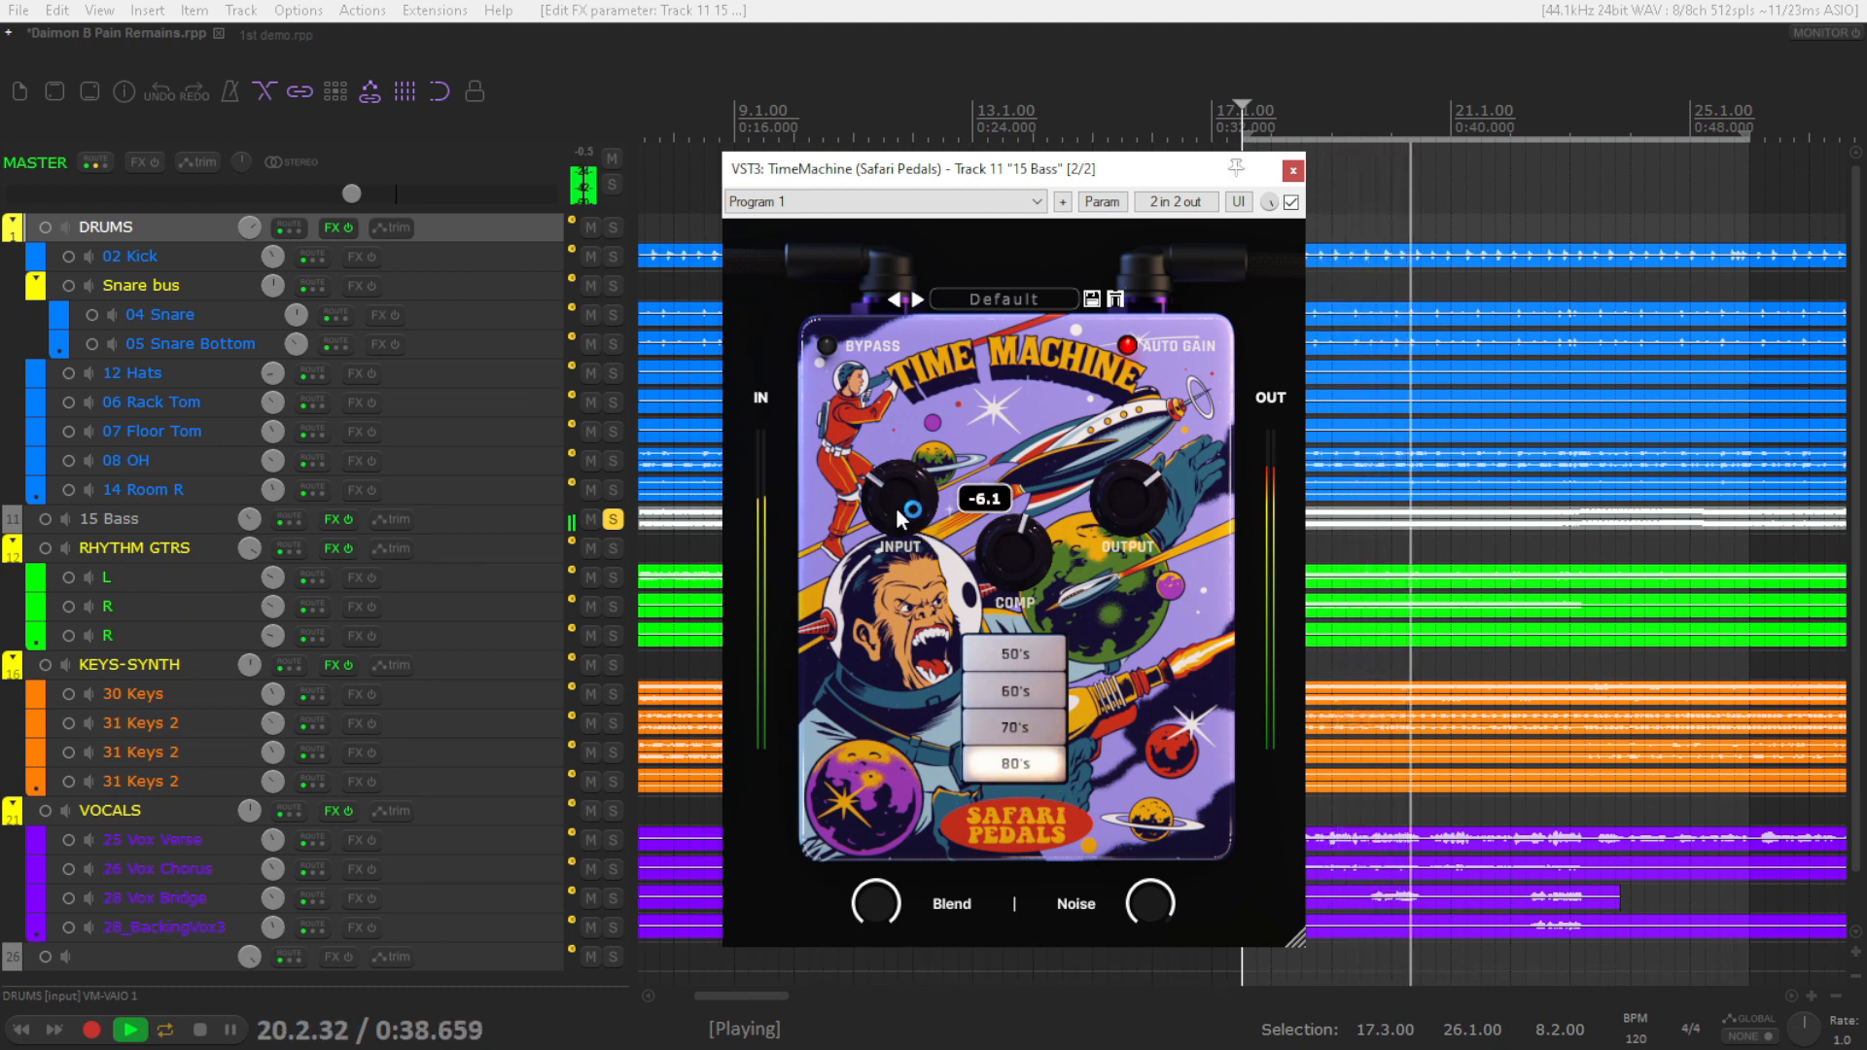
# Raise the bass Time Machine's Input on the 80's era, audition its Comp at about 0.56, and stop playback
pyautogui.moveTo(896, 518); pyautogui.dragTo(898, 455)
pyautogui.moveTo(1004, 557)
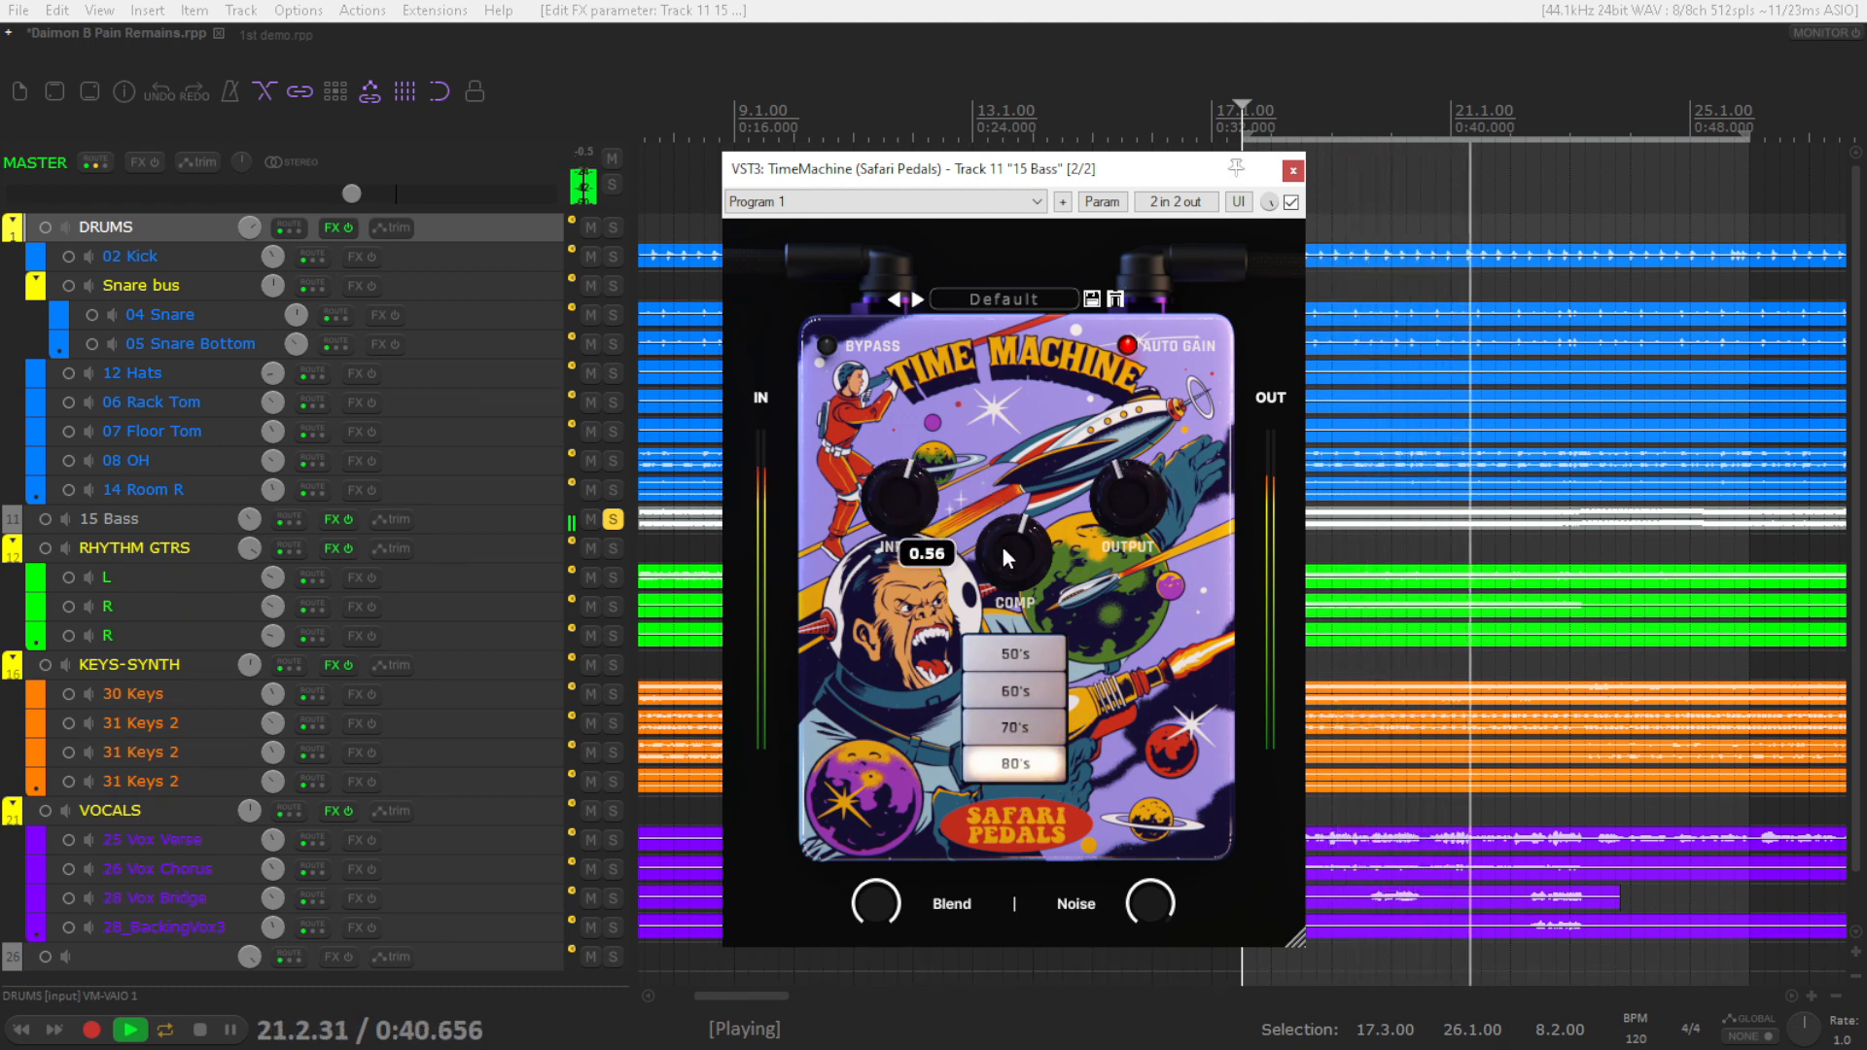
pyautogui.press('space')
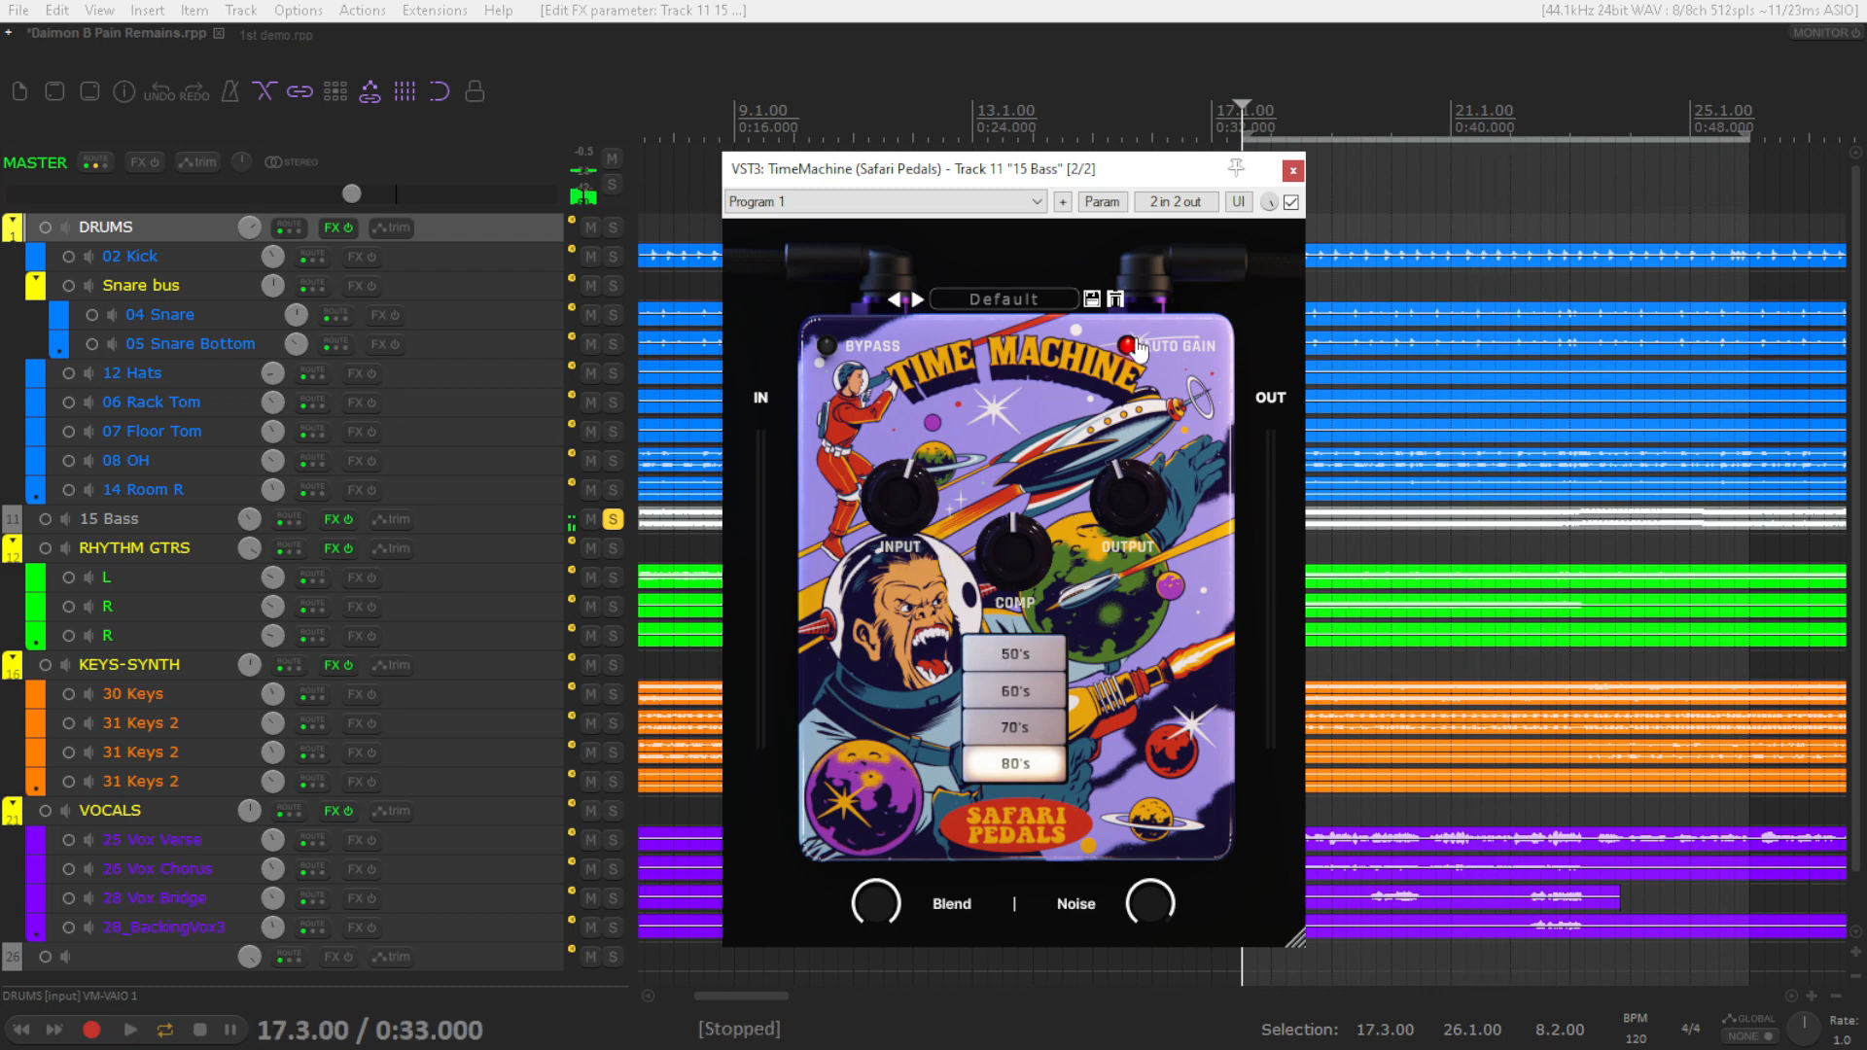
# Bypass the Time Machine on the bass and activate Gorilla Drive during playback, raising its Input and auditioning Blend
pyautogui.click(1291, 202)
pyautogui.press('space')
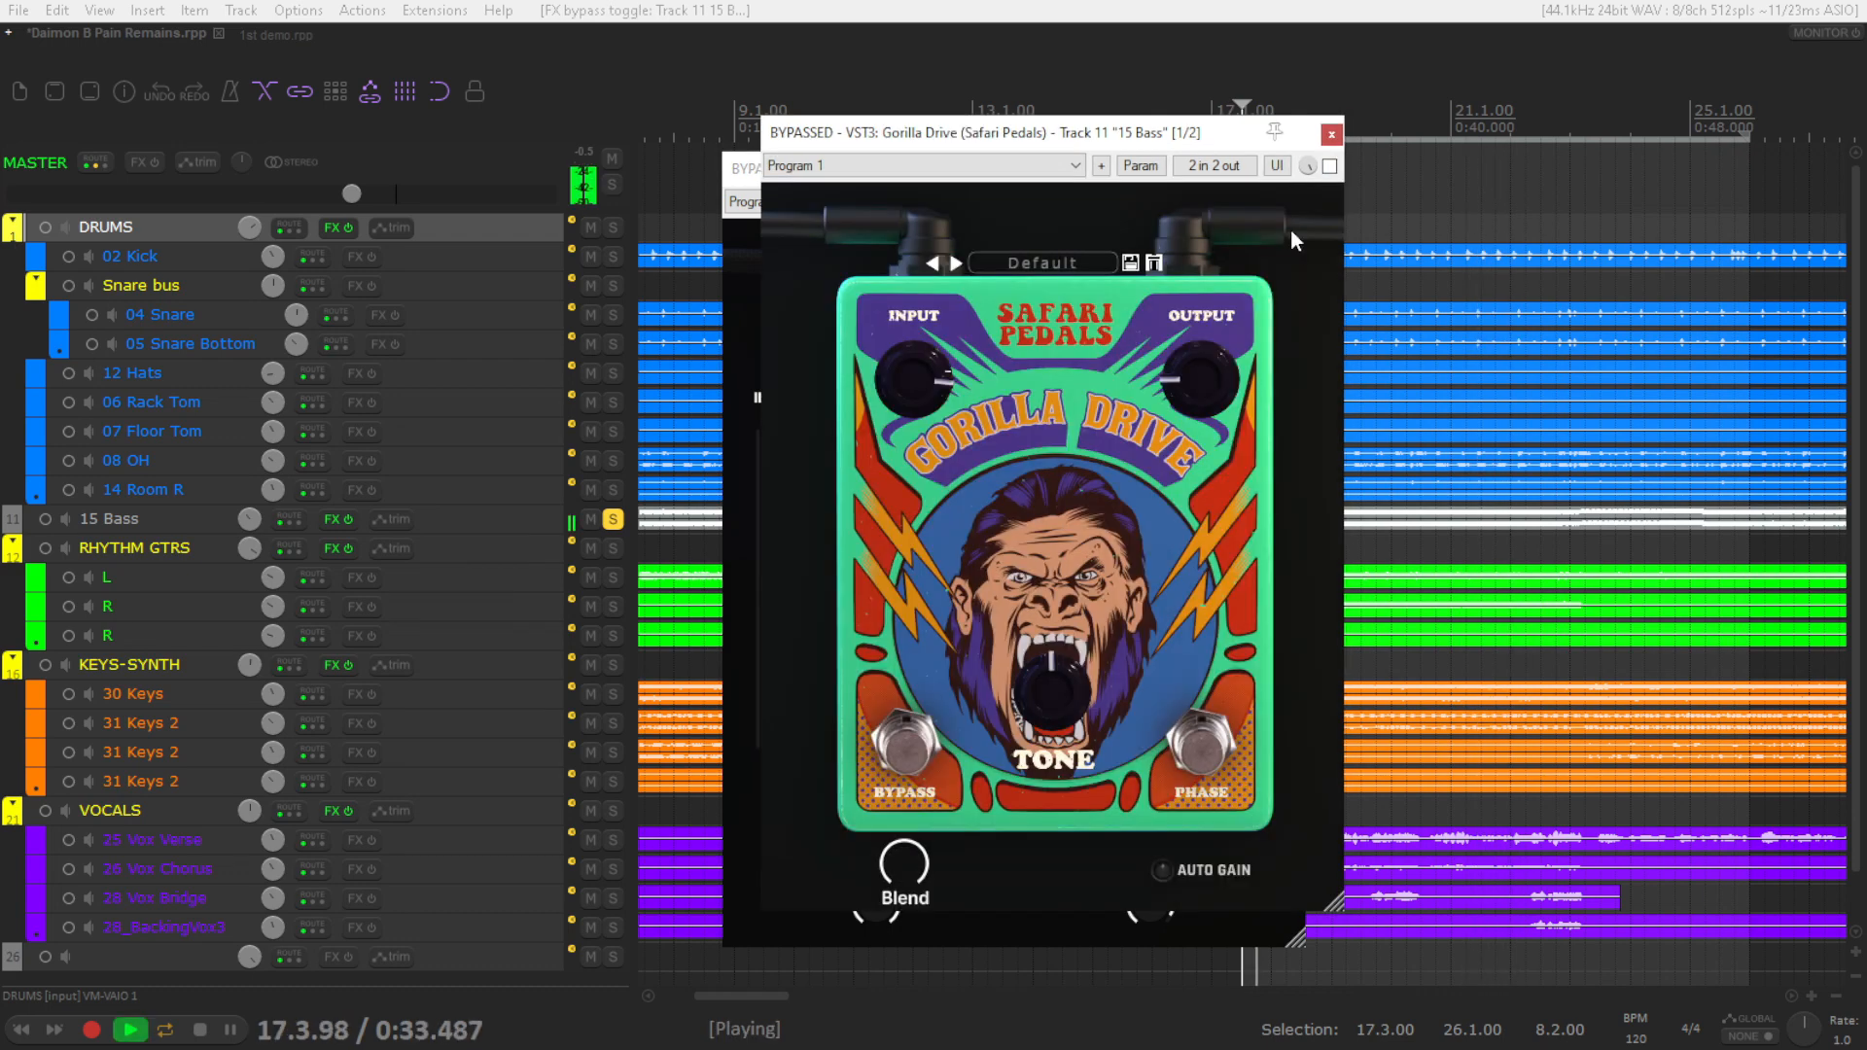
pyautogui.click(1328, 167)
pyautogui.moveTo(929, 369)
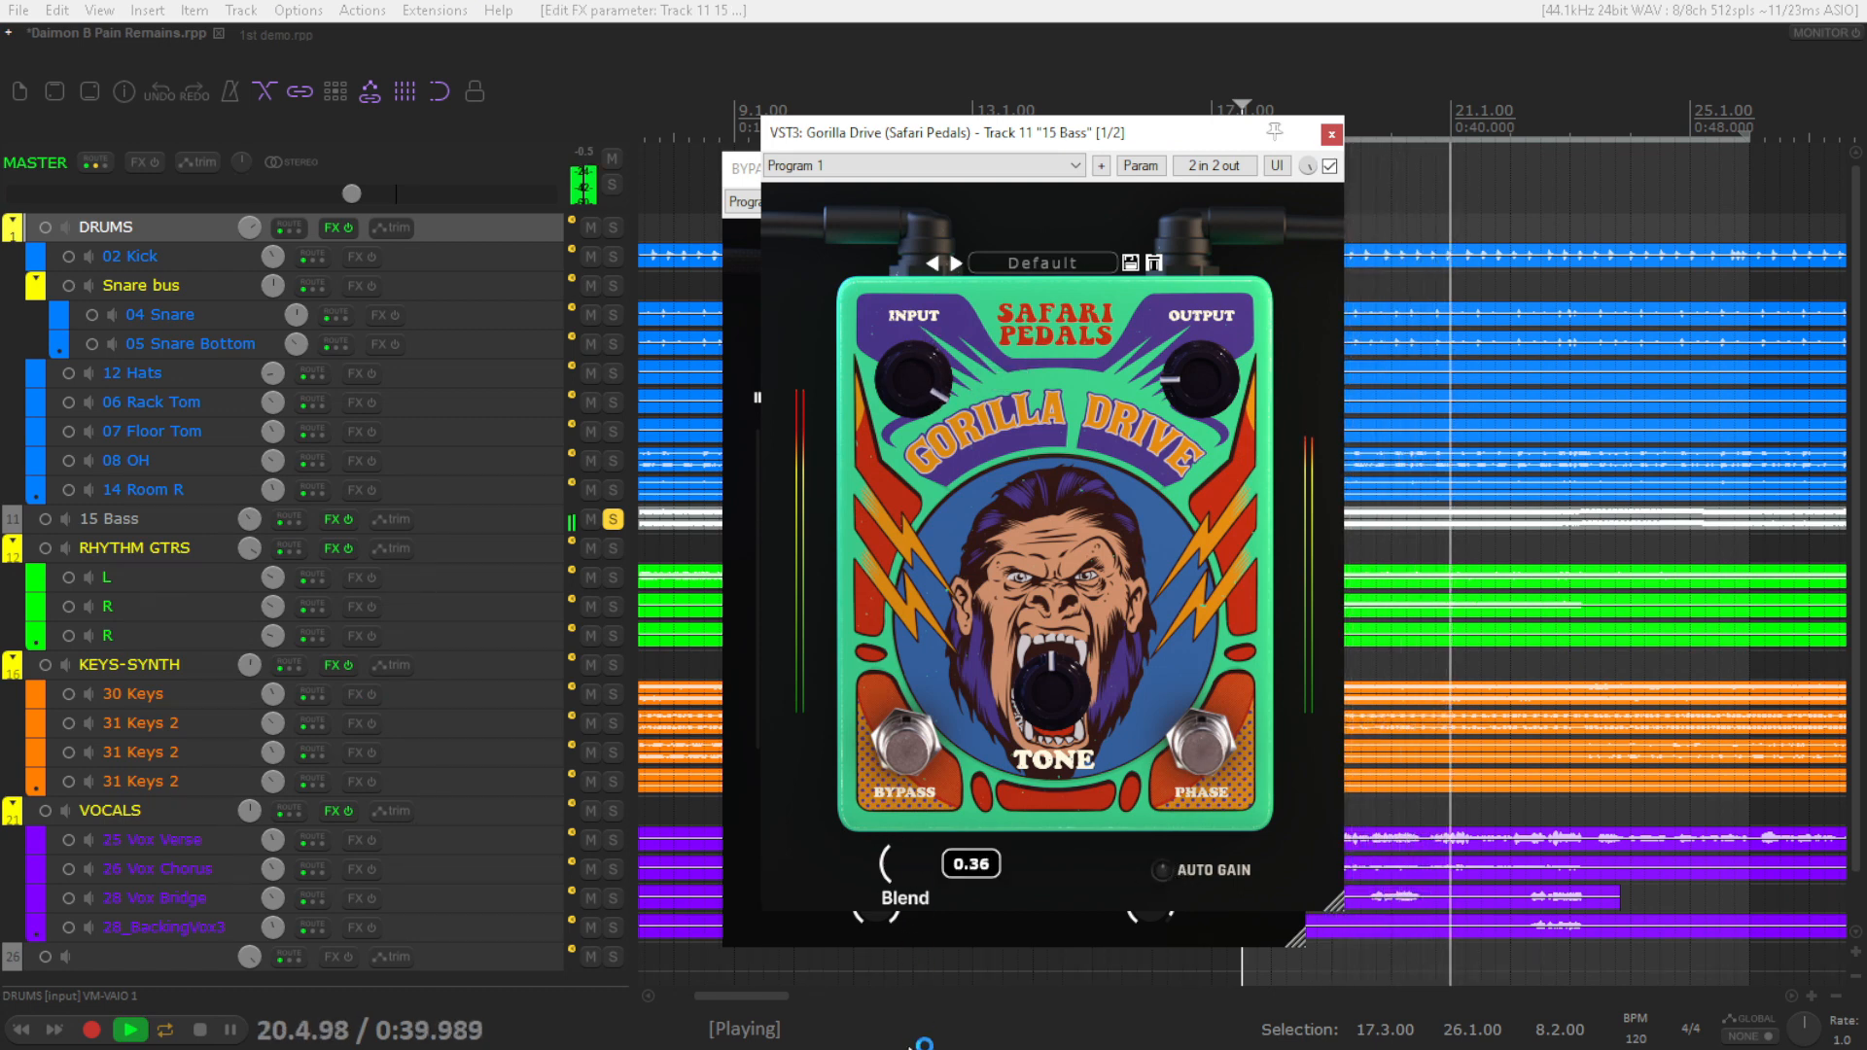
# Lower the bass Gorilla Drive's Tone to about -0.22, raise its Input further, and compare the plugin bypassed and active
pyautogui.moveTo(1050, 710); pyautogui.dragTo(1061, 773)
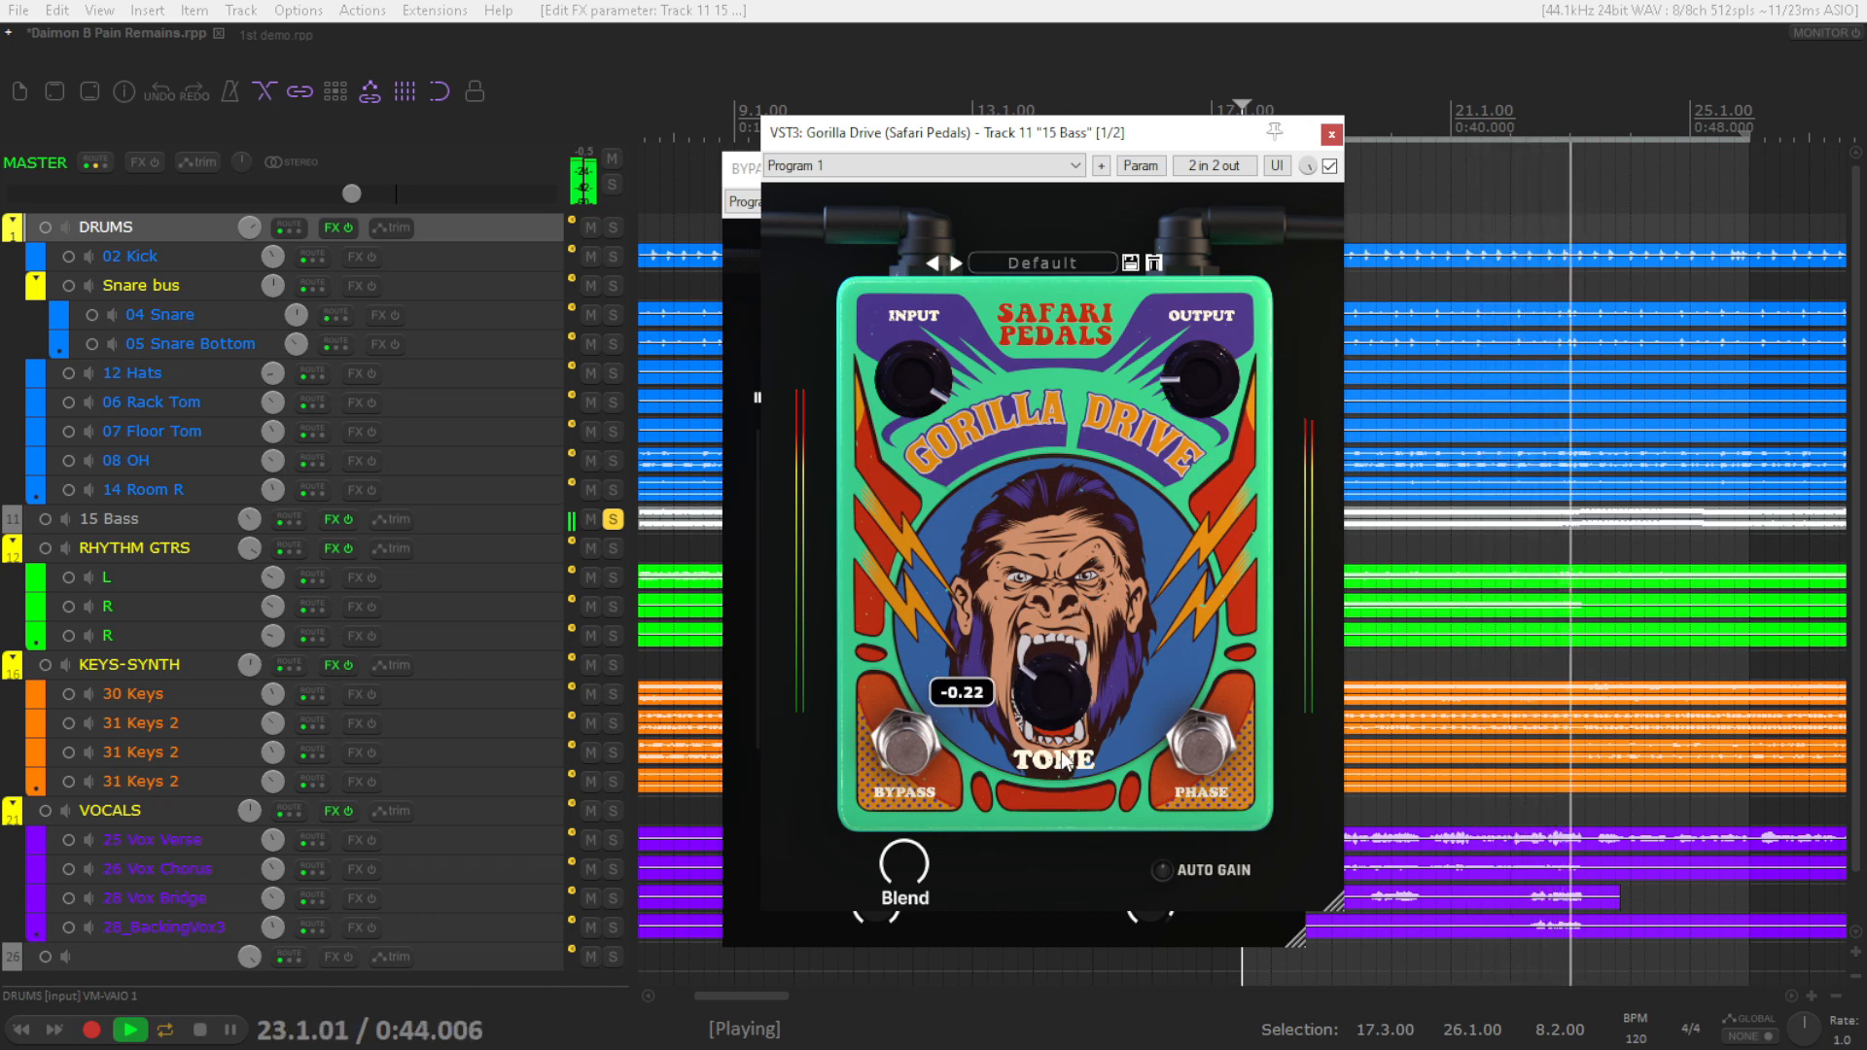
pyautogui.click(1329, 166)
pyautogui.click(1329, 165)
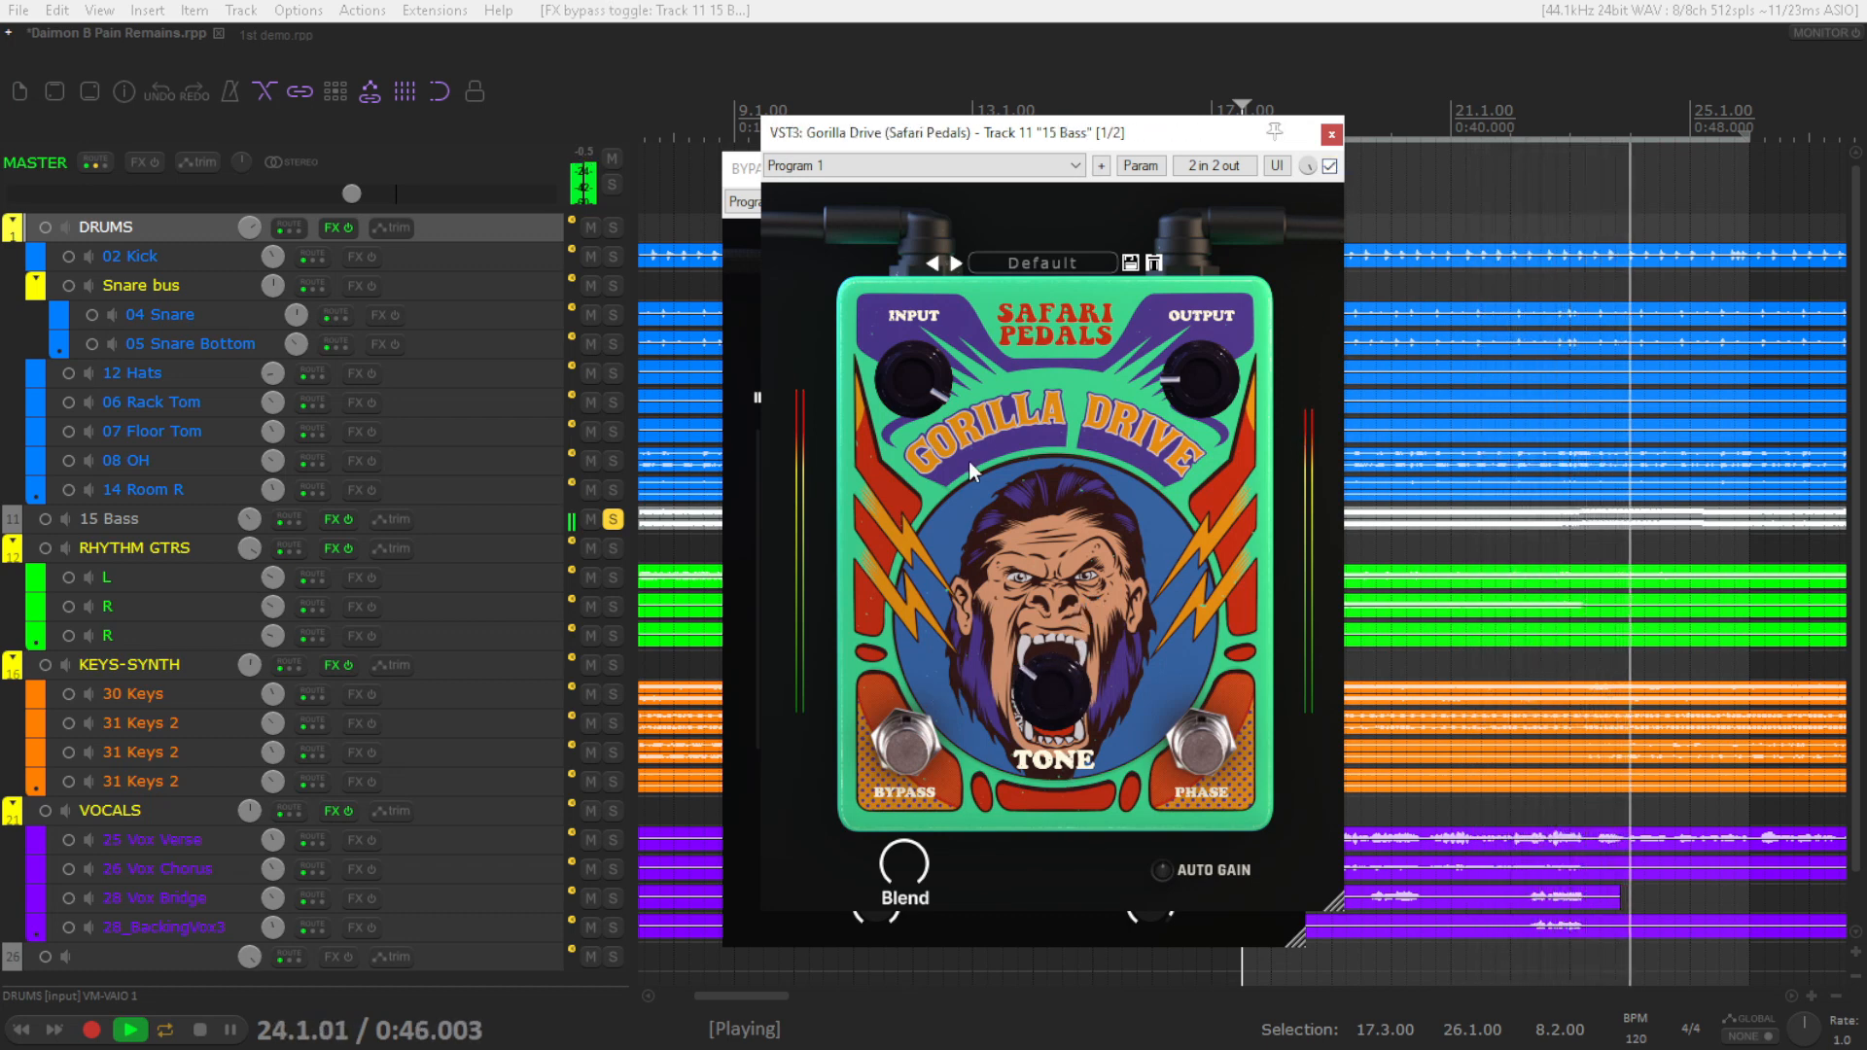
pyautogui.click(922, 389)
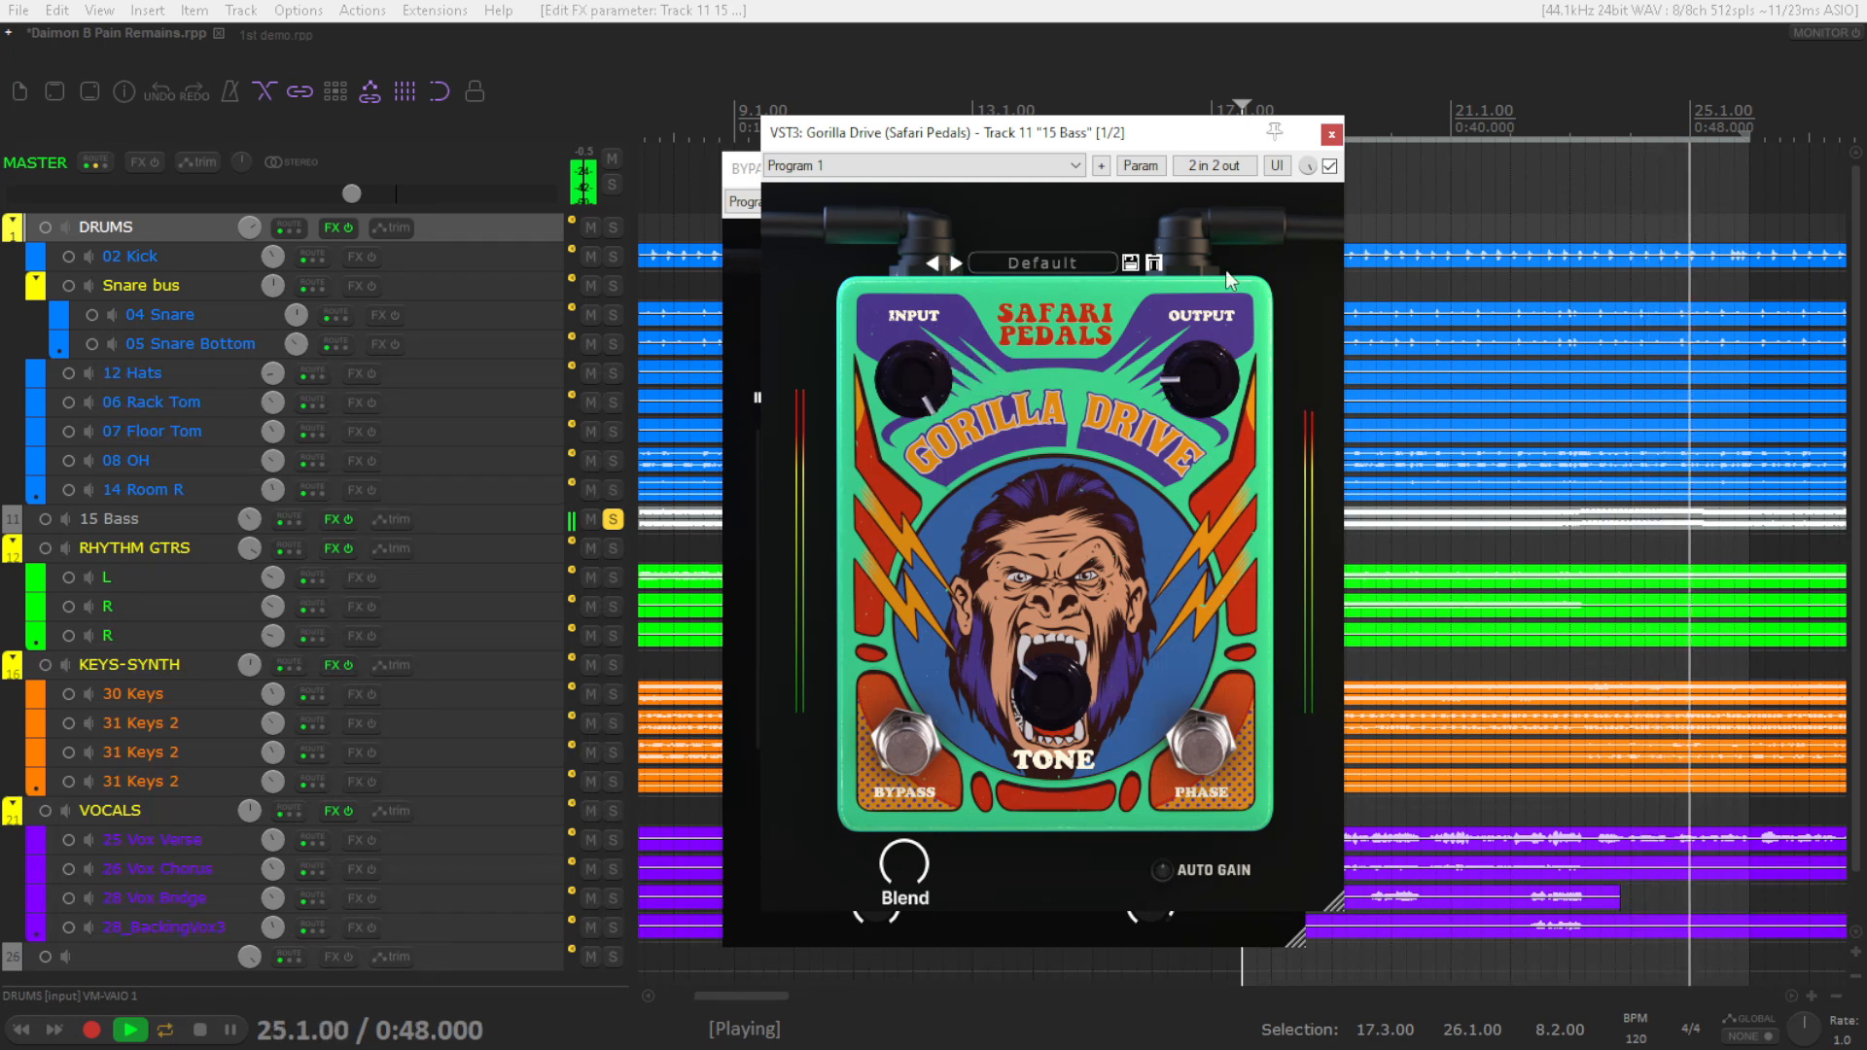
pyautogui.click(1329, 168)
pyautogui.click(1329, 167)
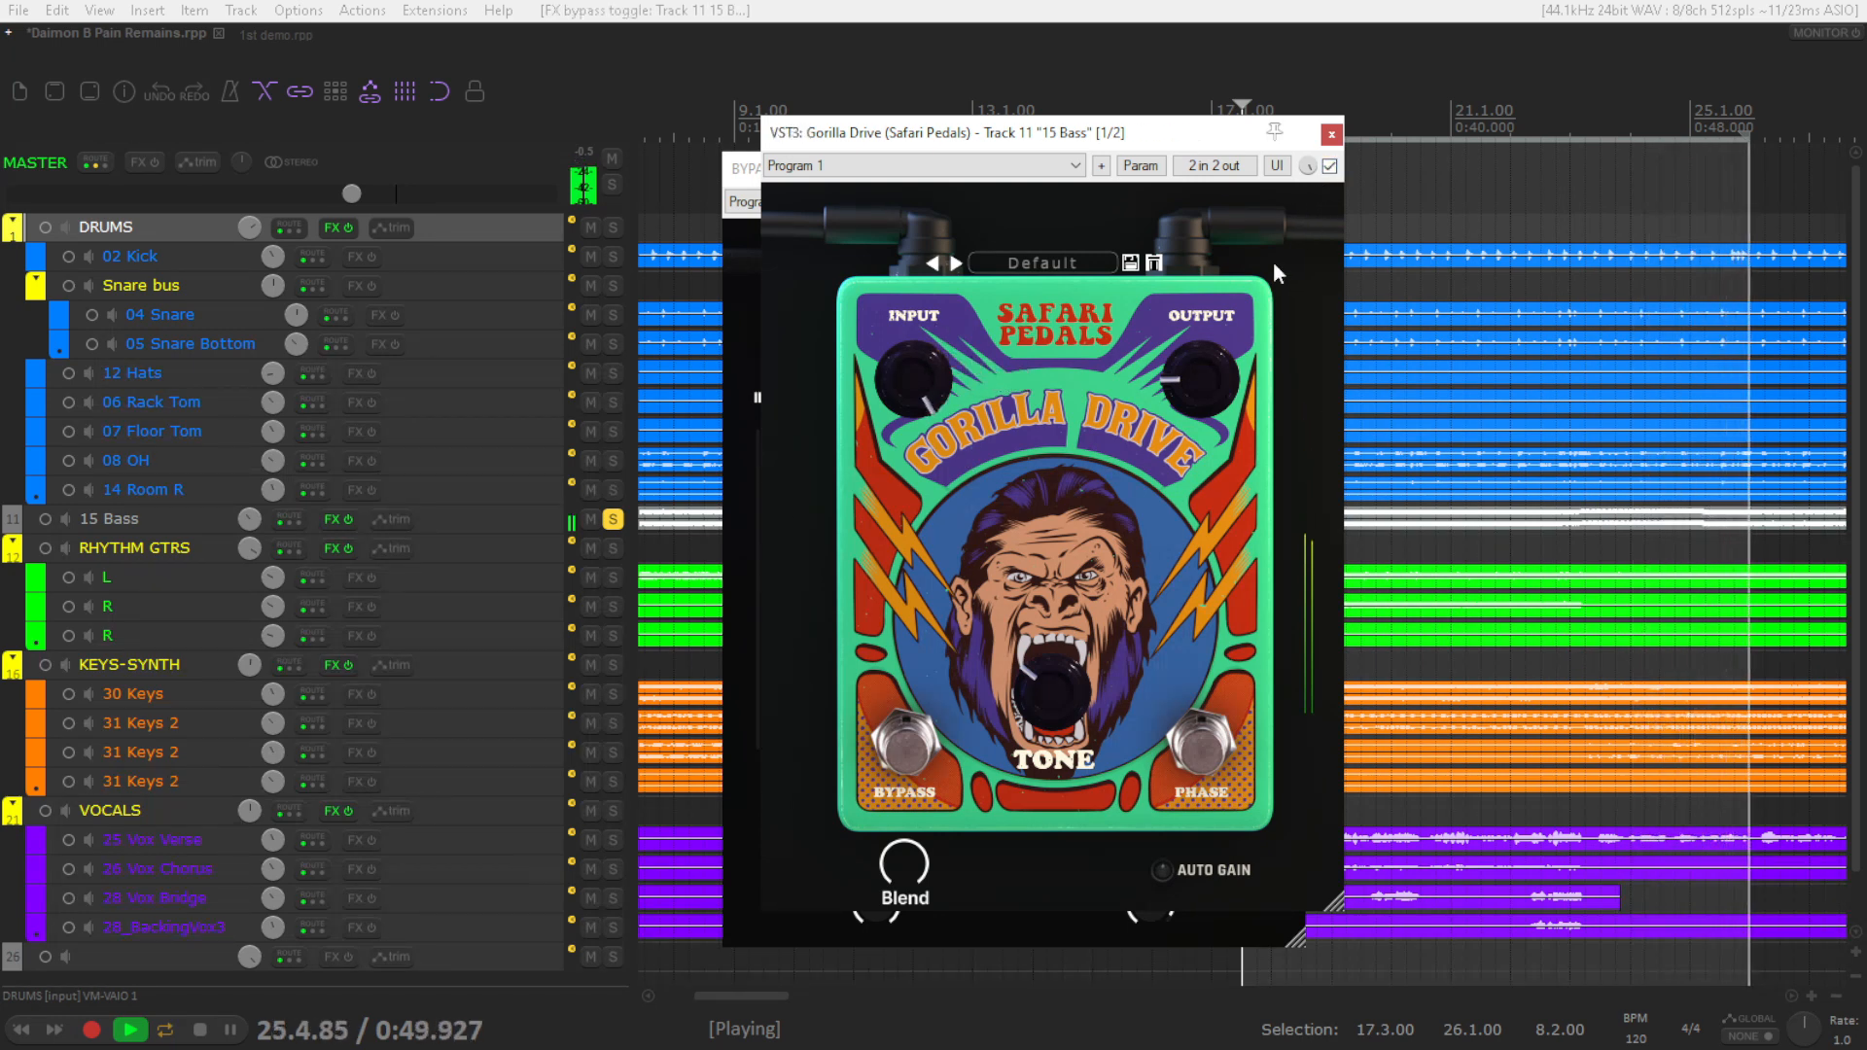
# Lower the bass Gorilla Drive's Output slightly, compare the bass with the plugin bypassed and active, and stop playback
pyautogui.click(1194, 364)
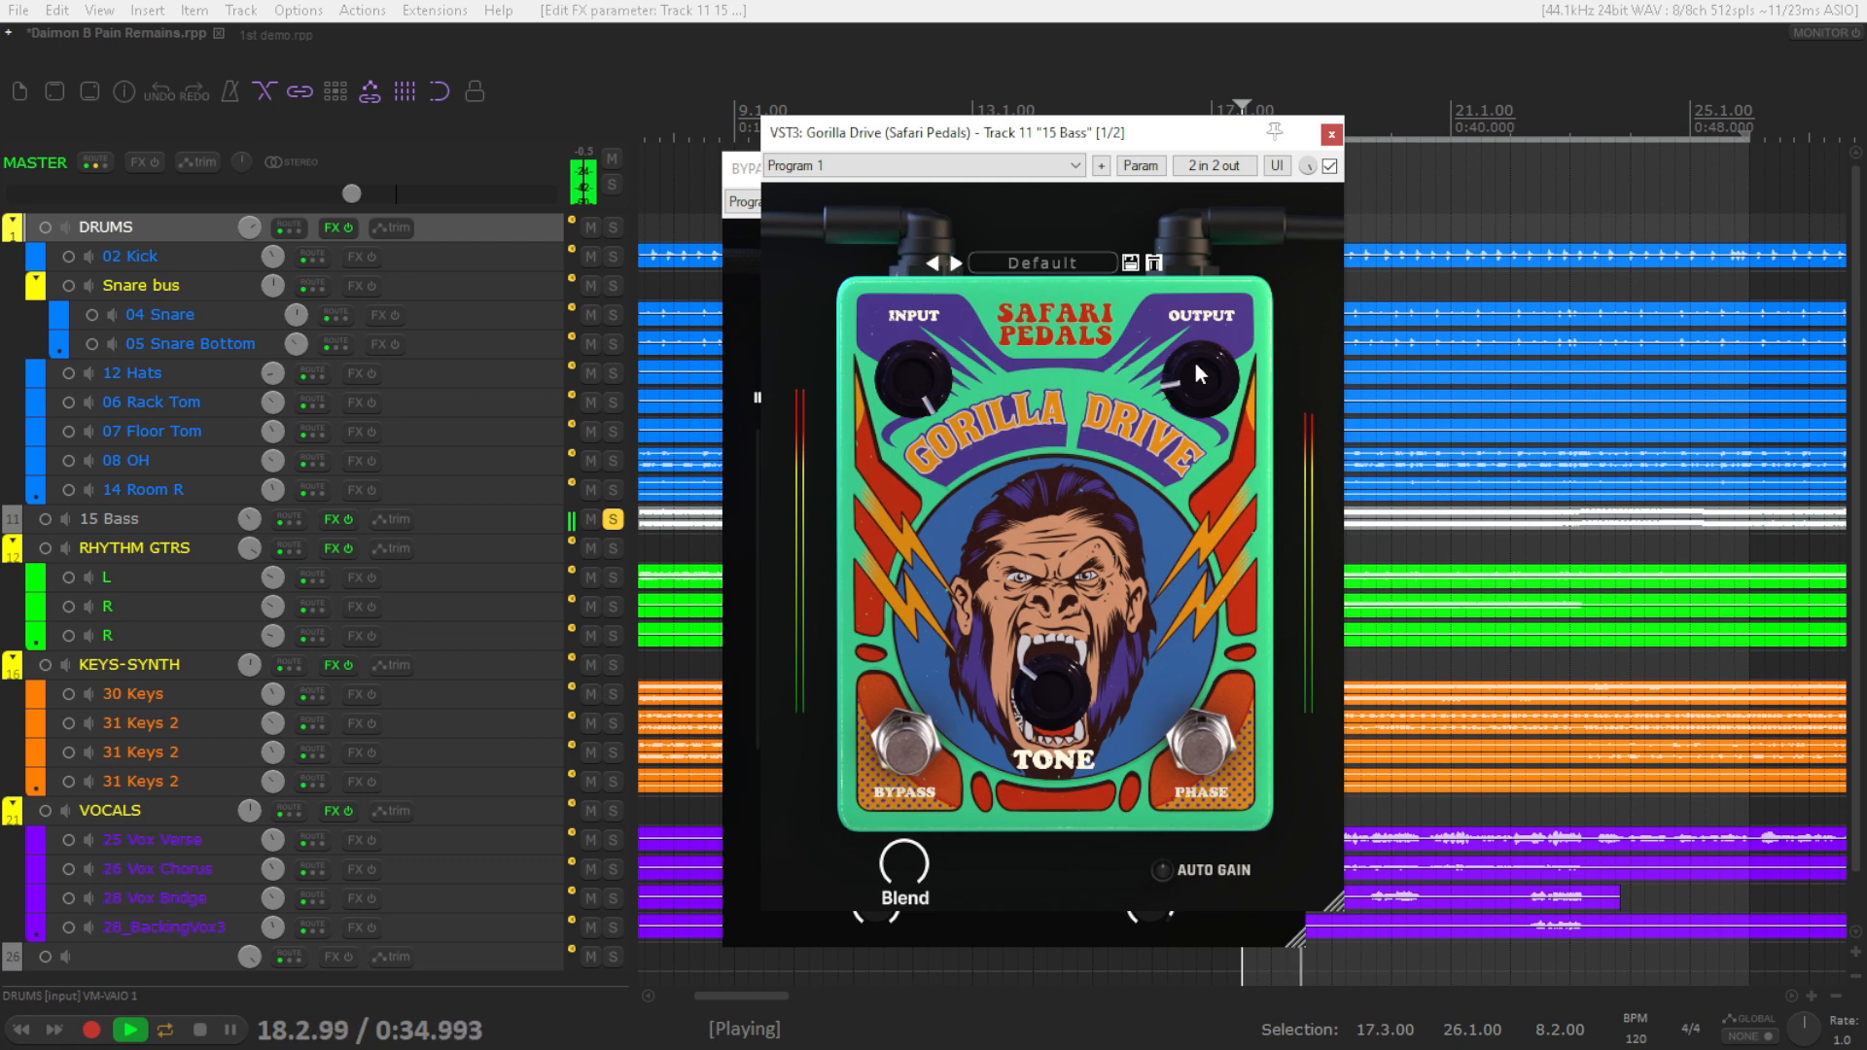
pyautogui.click(1329, 166)
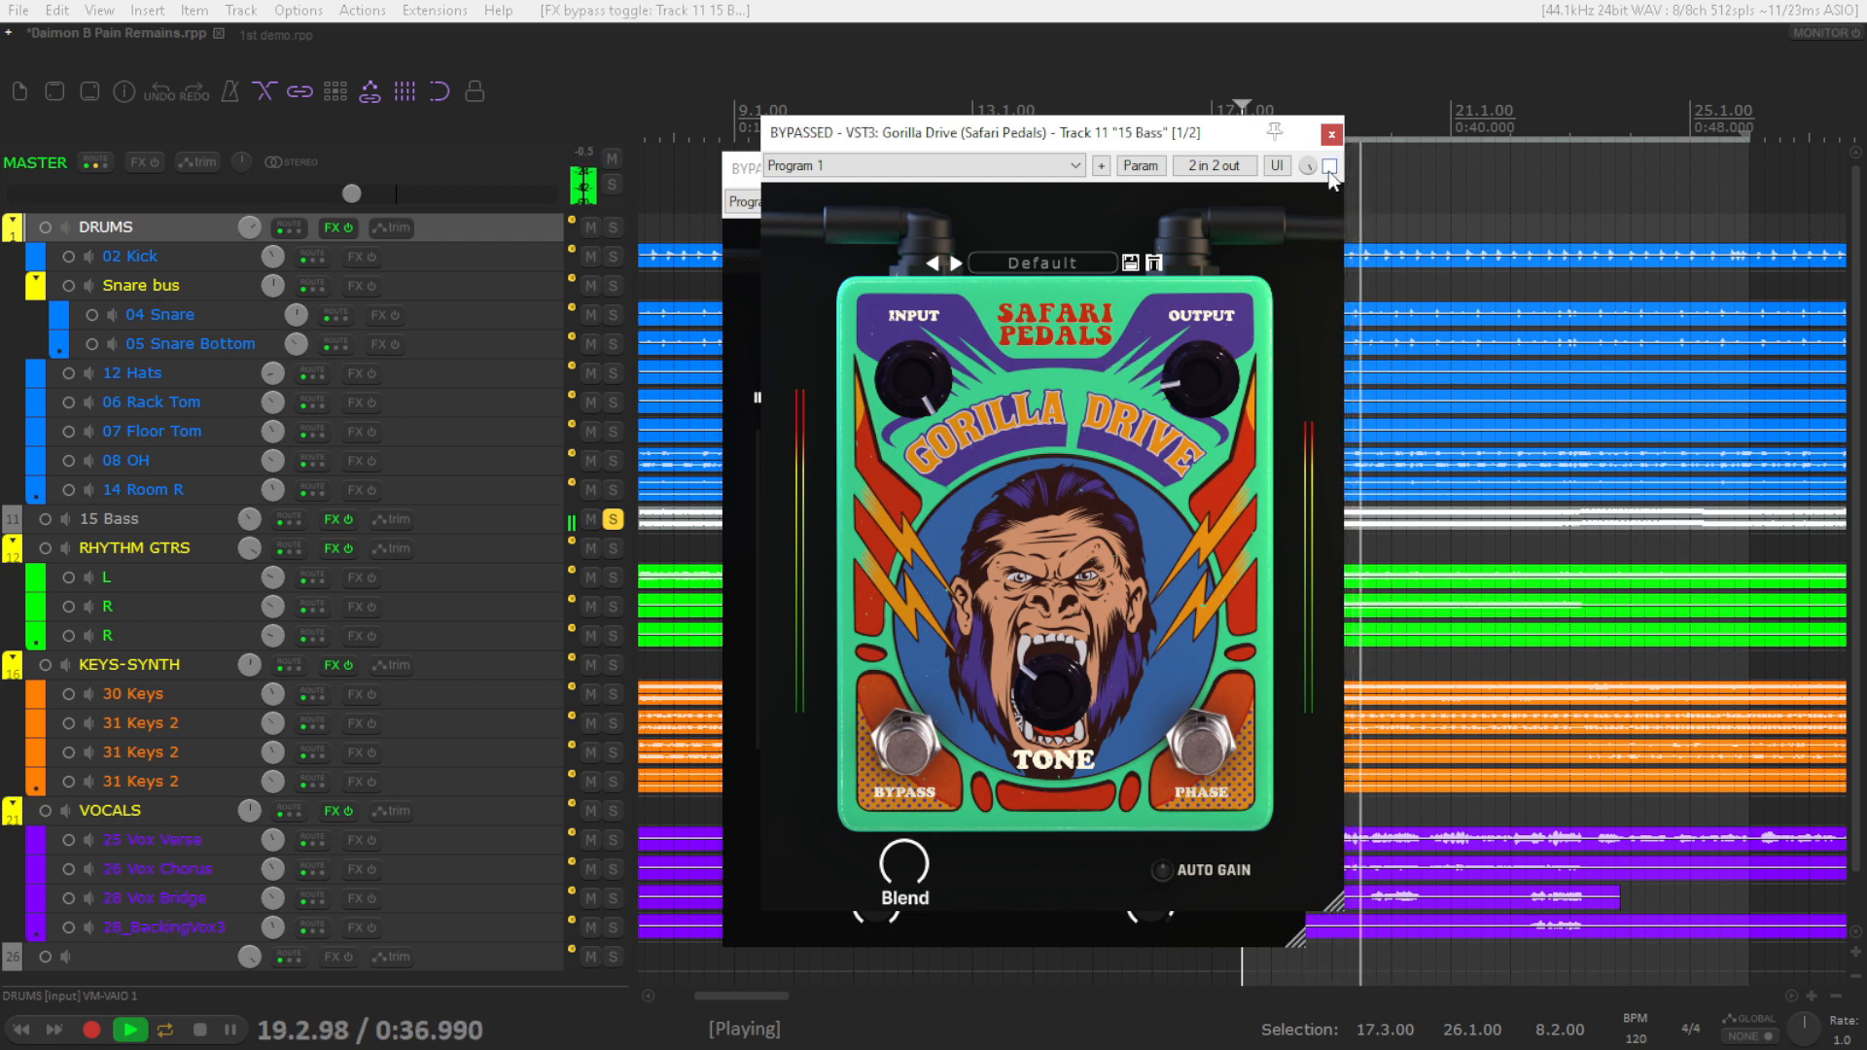
pyautogui.click(1329, 166)
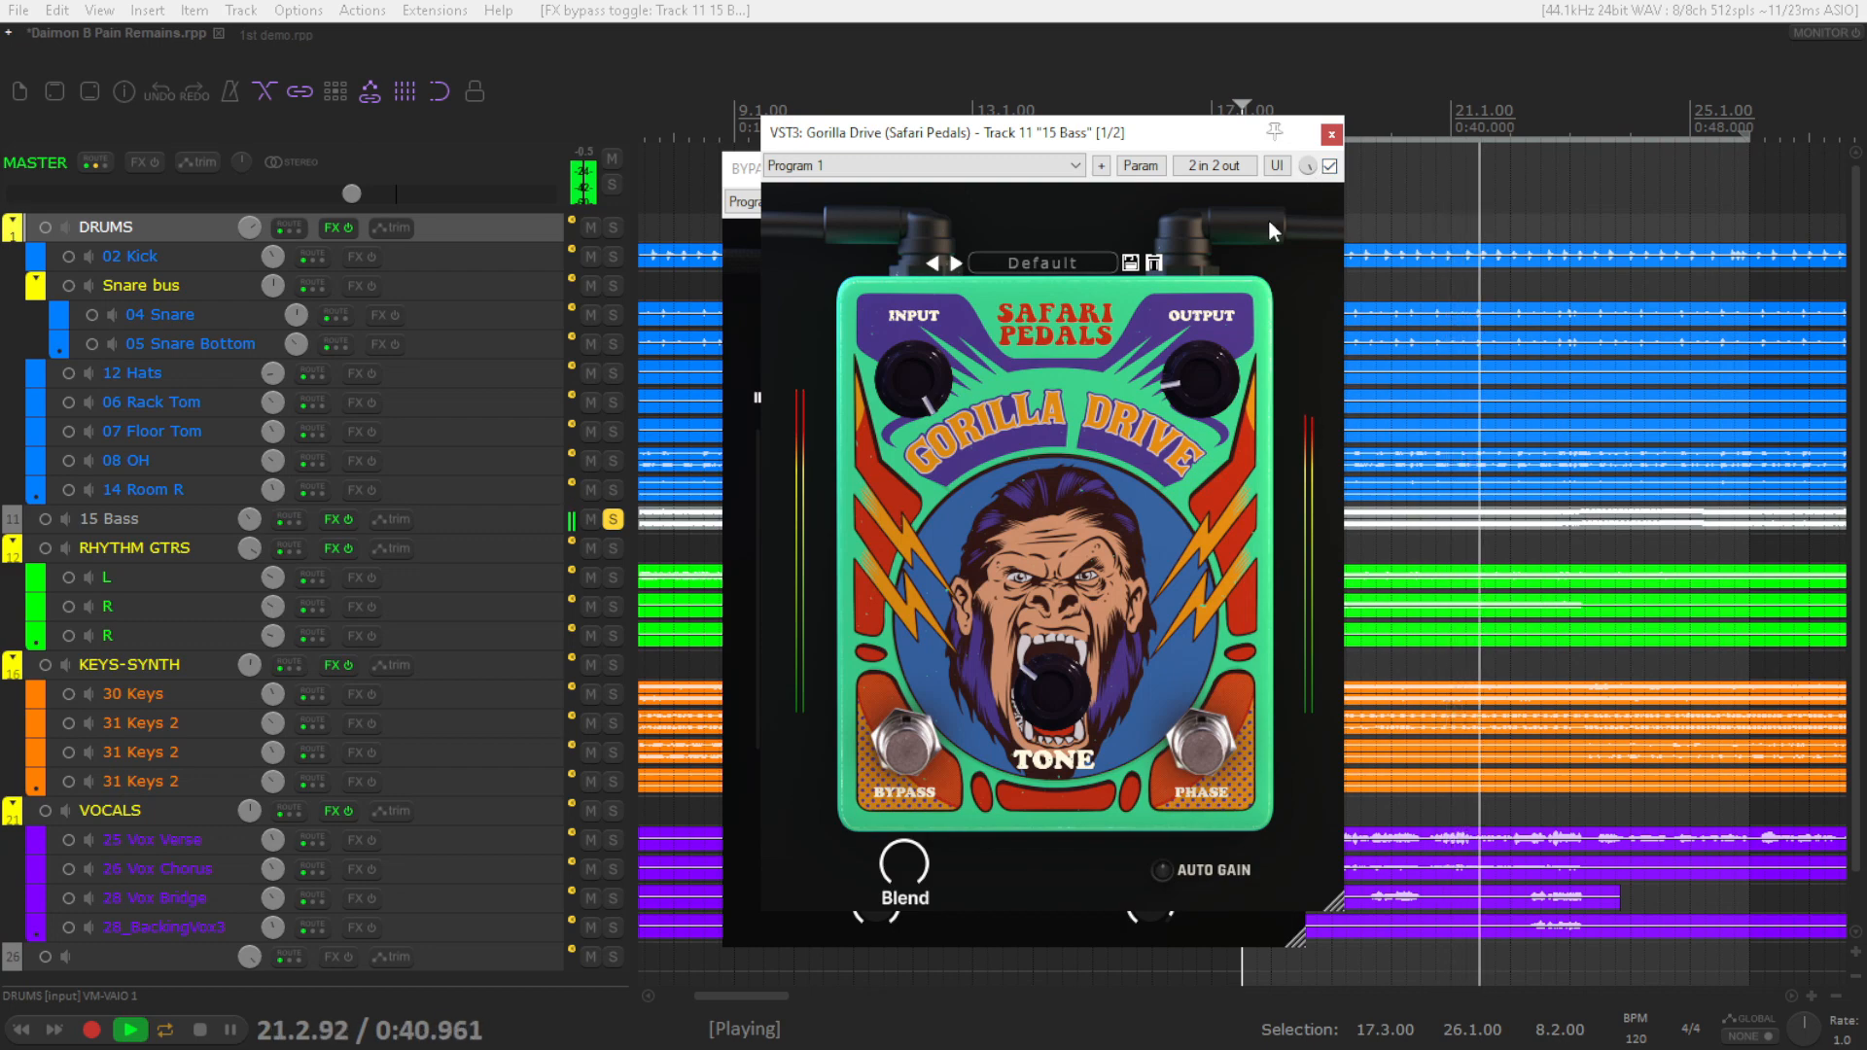
pyautogui.press('space')
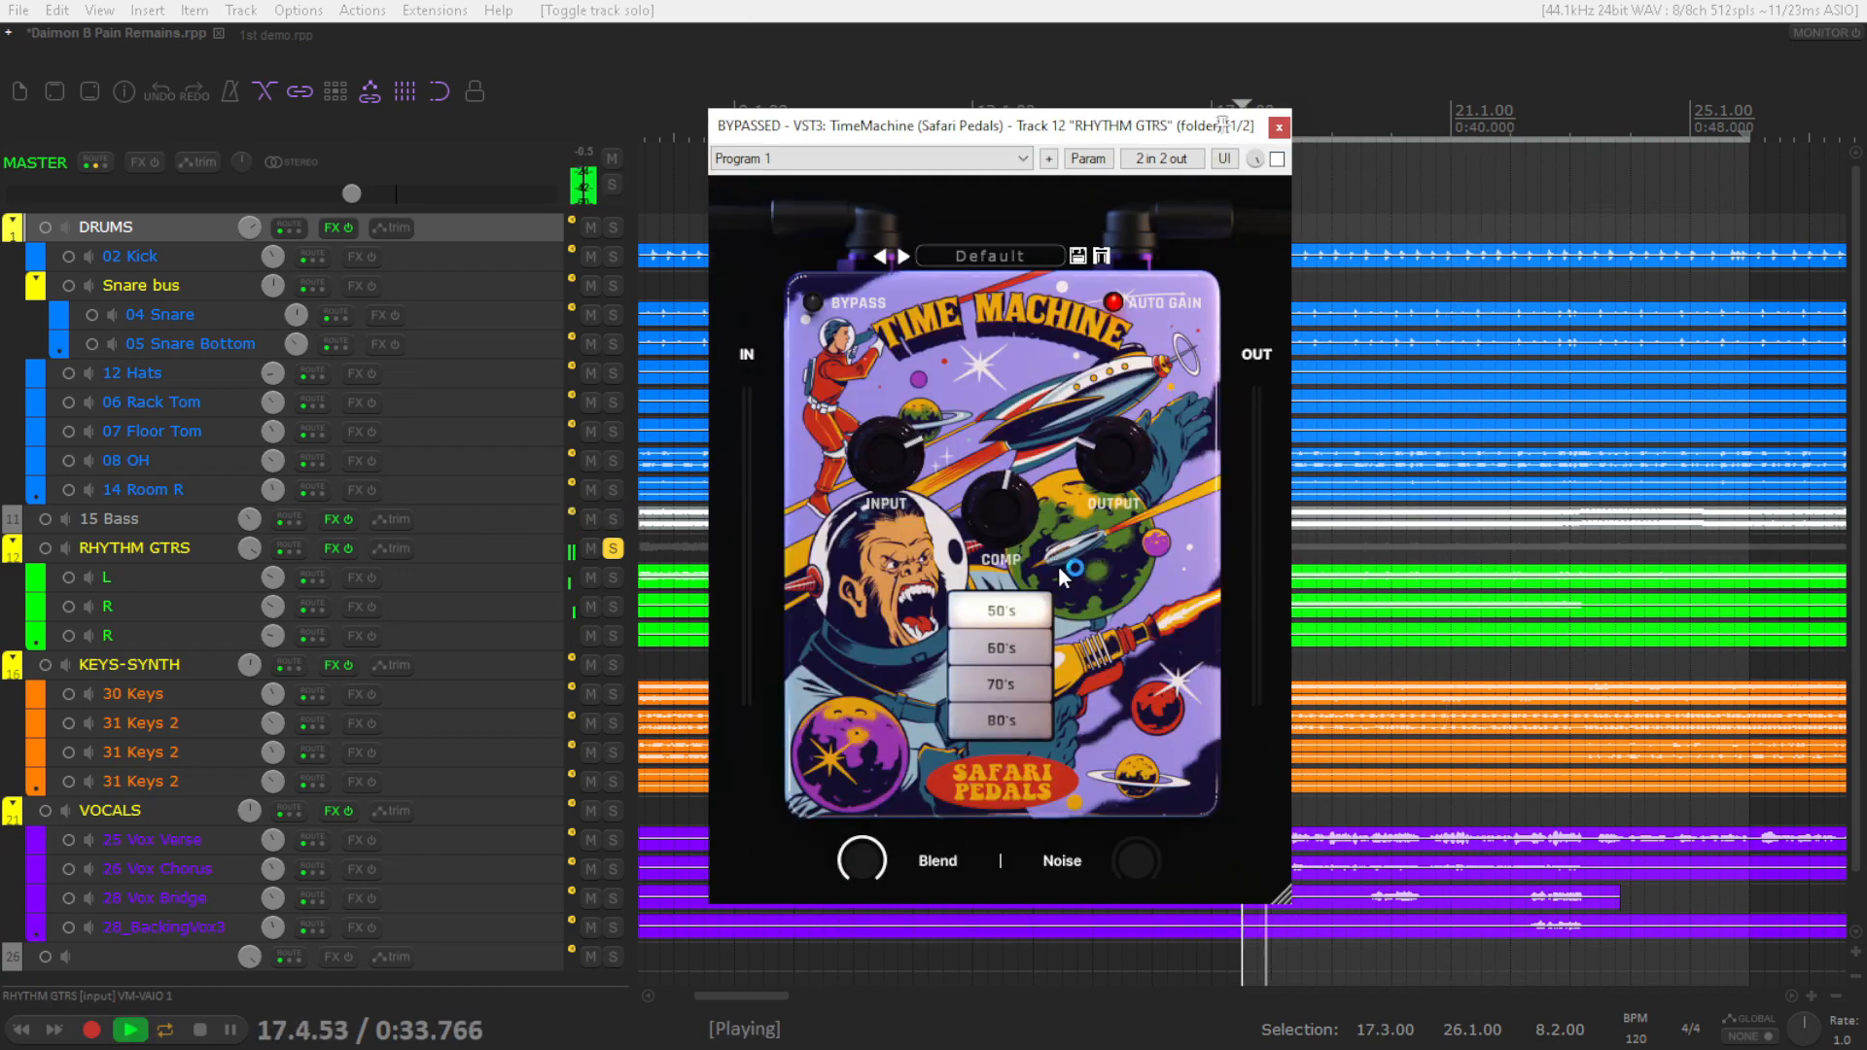
# Activate the Time Machine on the soloed RHYTHM GTRS bus and audition the 50's, 60's, 70's and 80's eras
pyautogui.click(1276, 159)
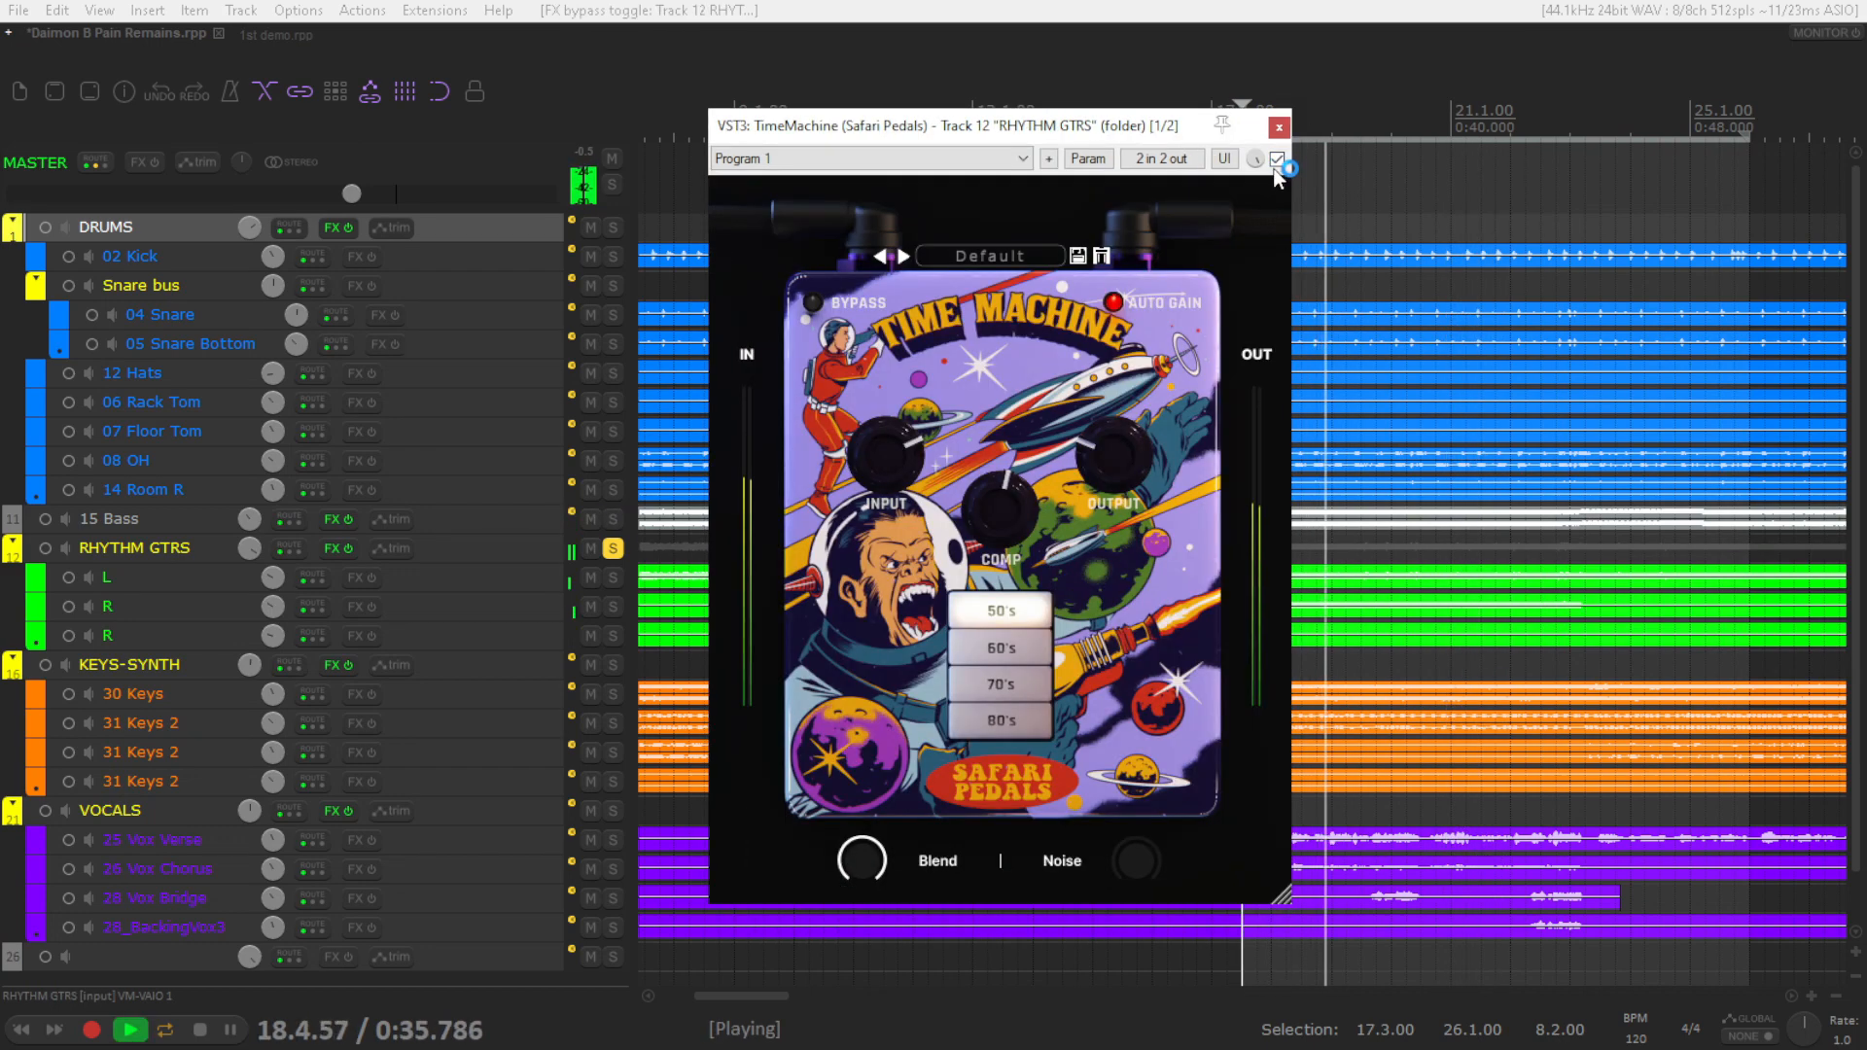
pyautogui.click(1013, 640)
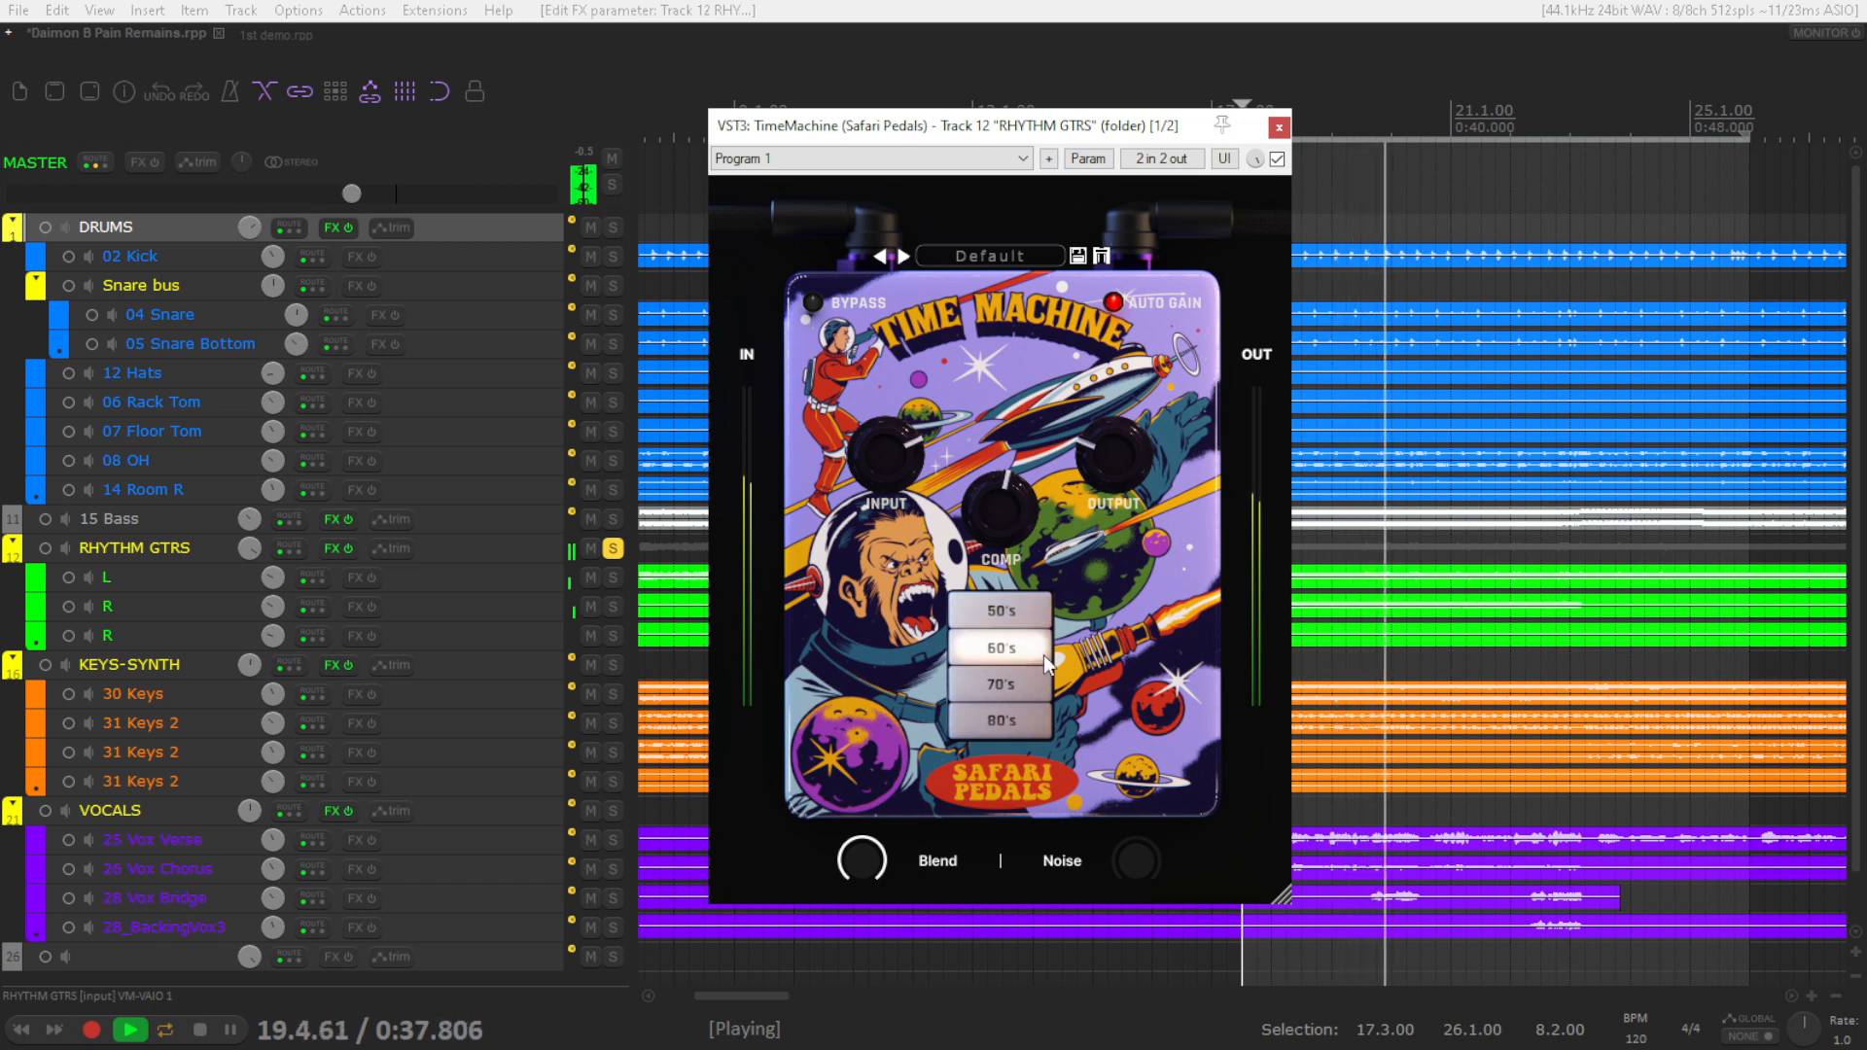
pyautogui.click(1046, 688)
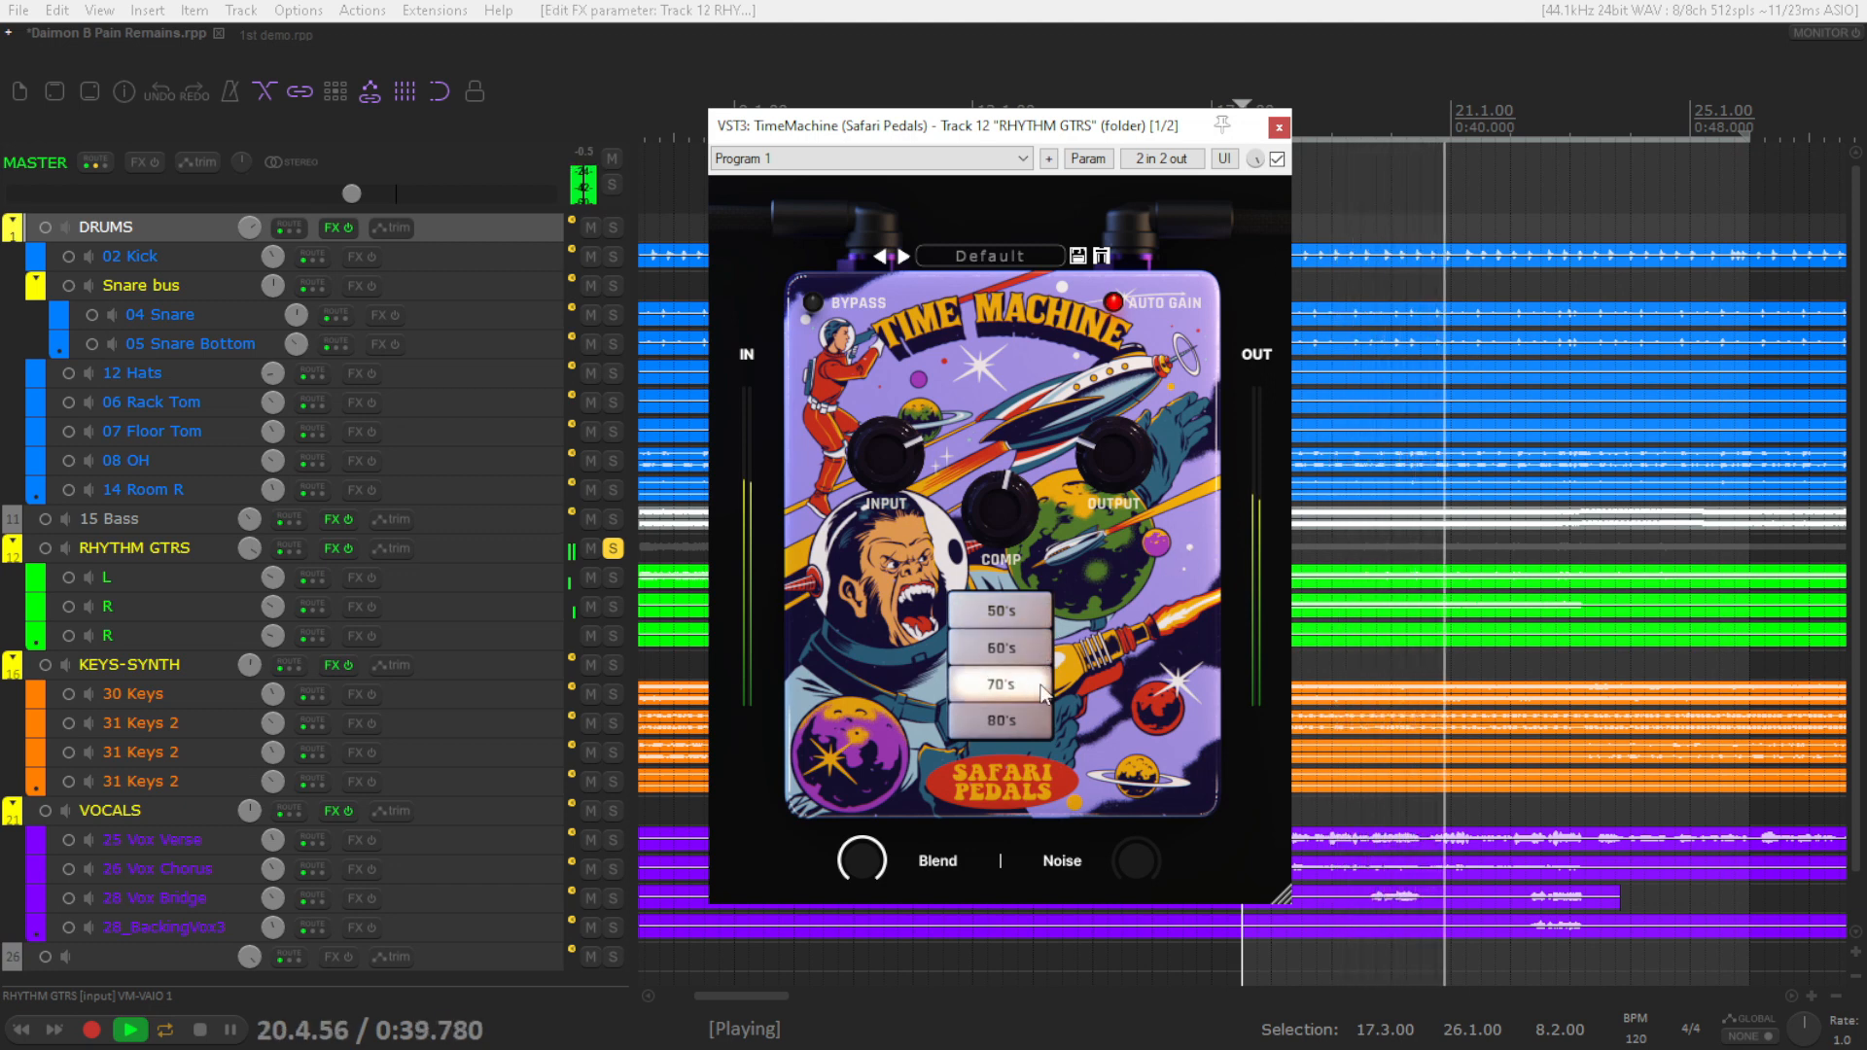
pyautogui.click(1046, 721)
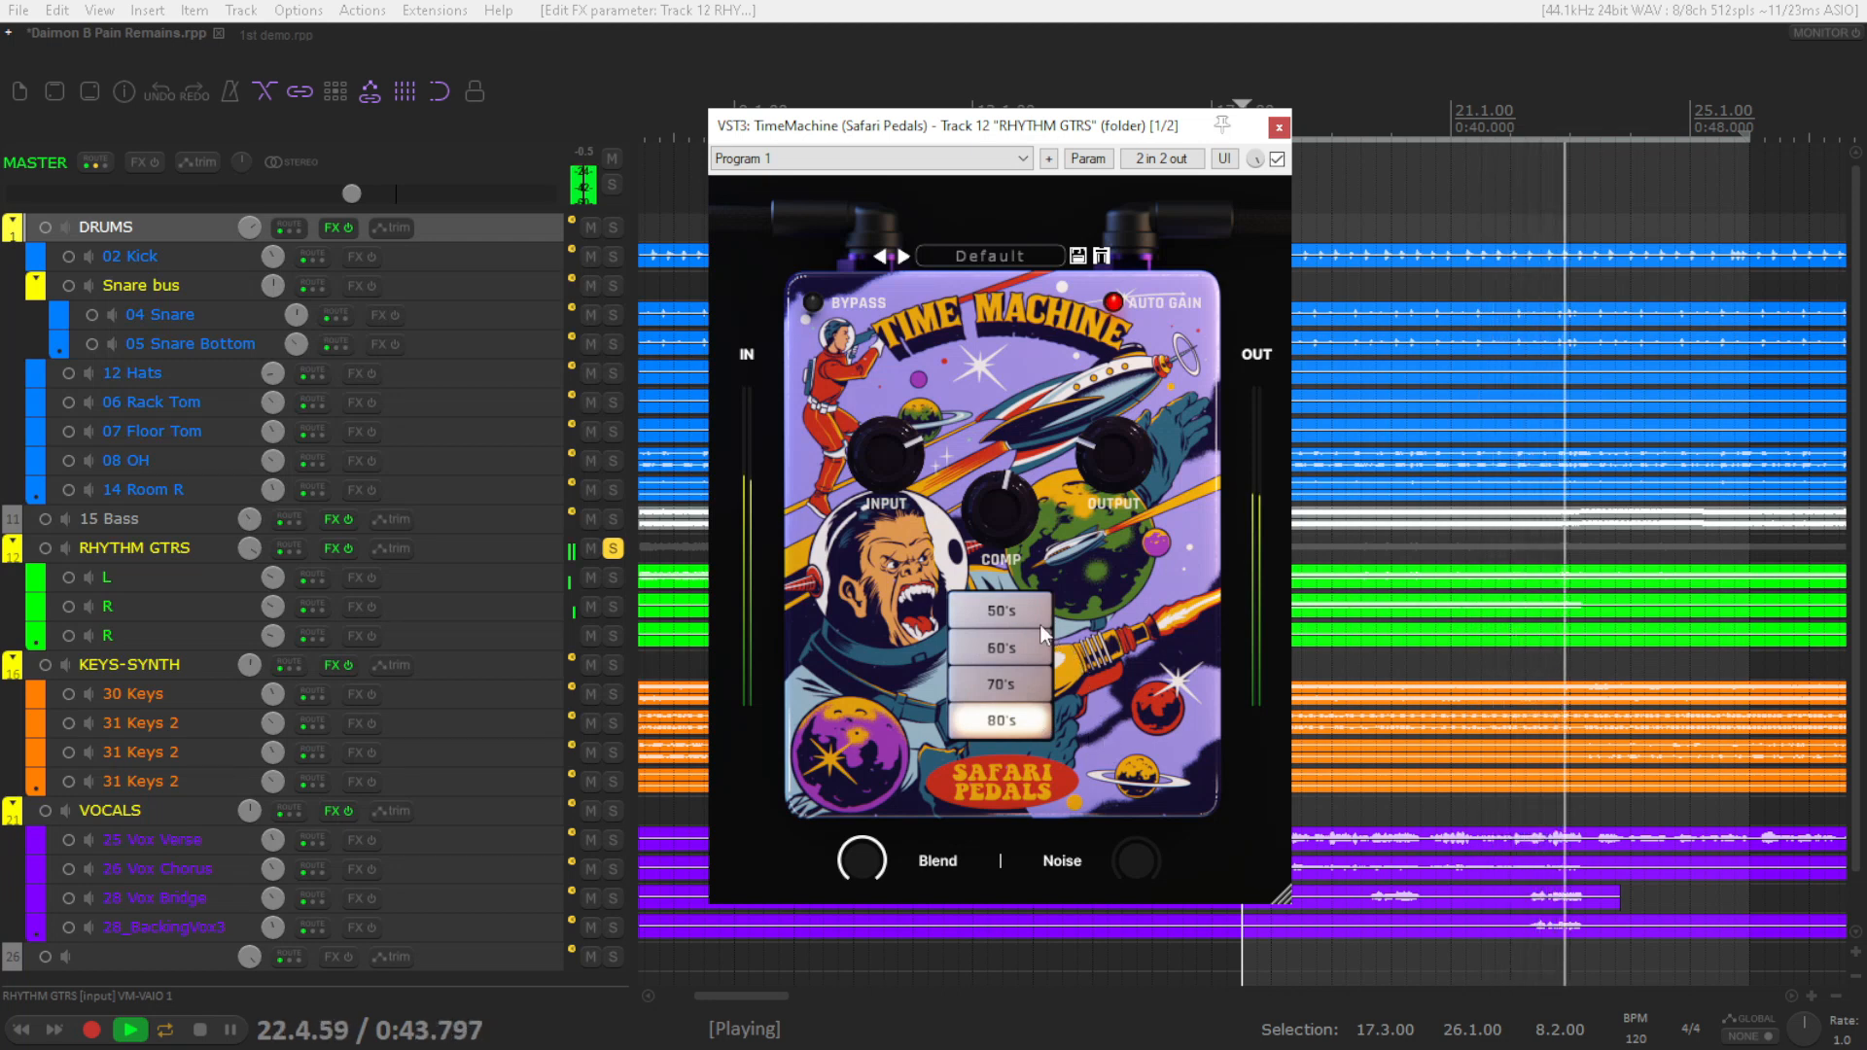
# Compare the rhythm guitars with the Time Machine bypassed and active, and set its era to 50's
pyautogui.click(1276, 159)
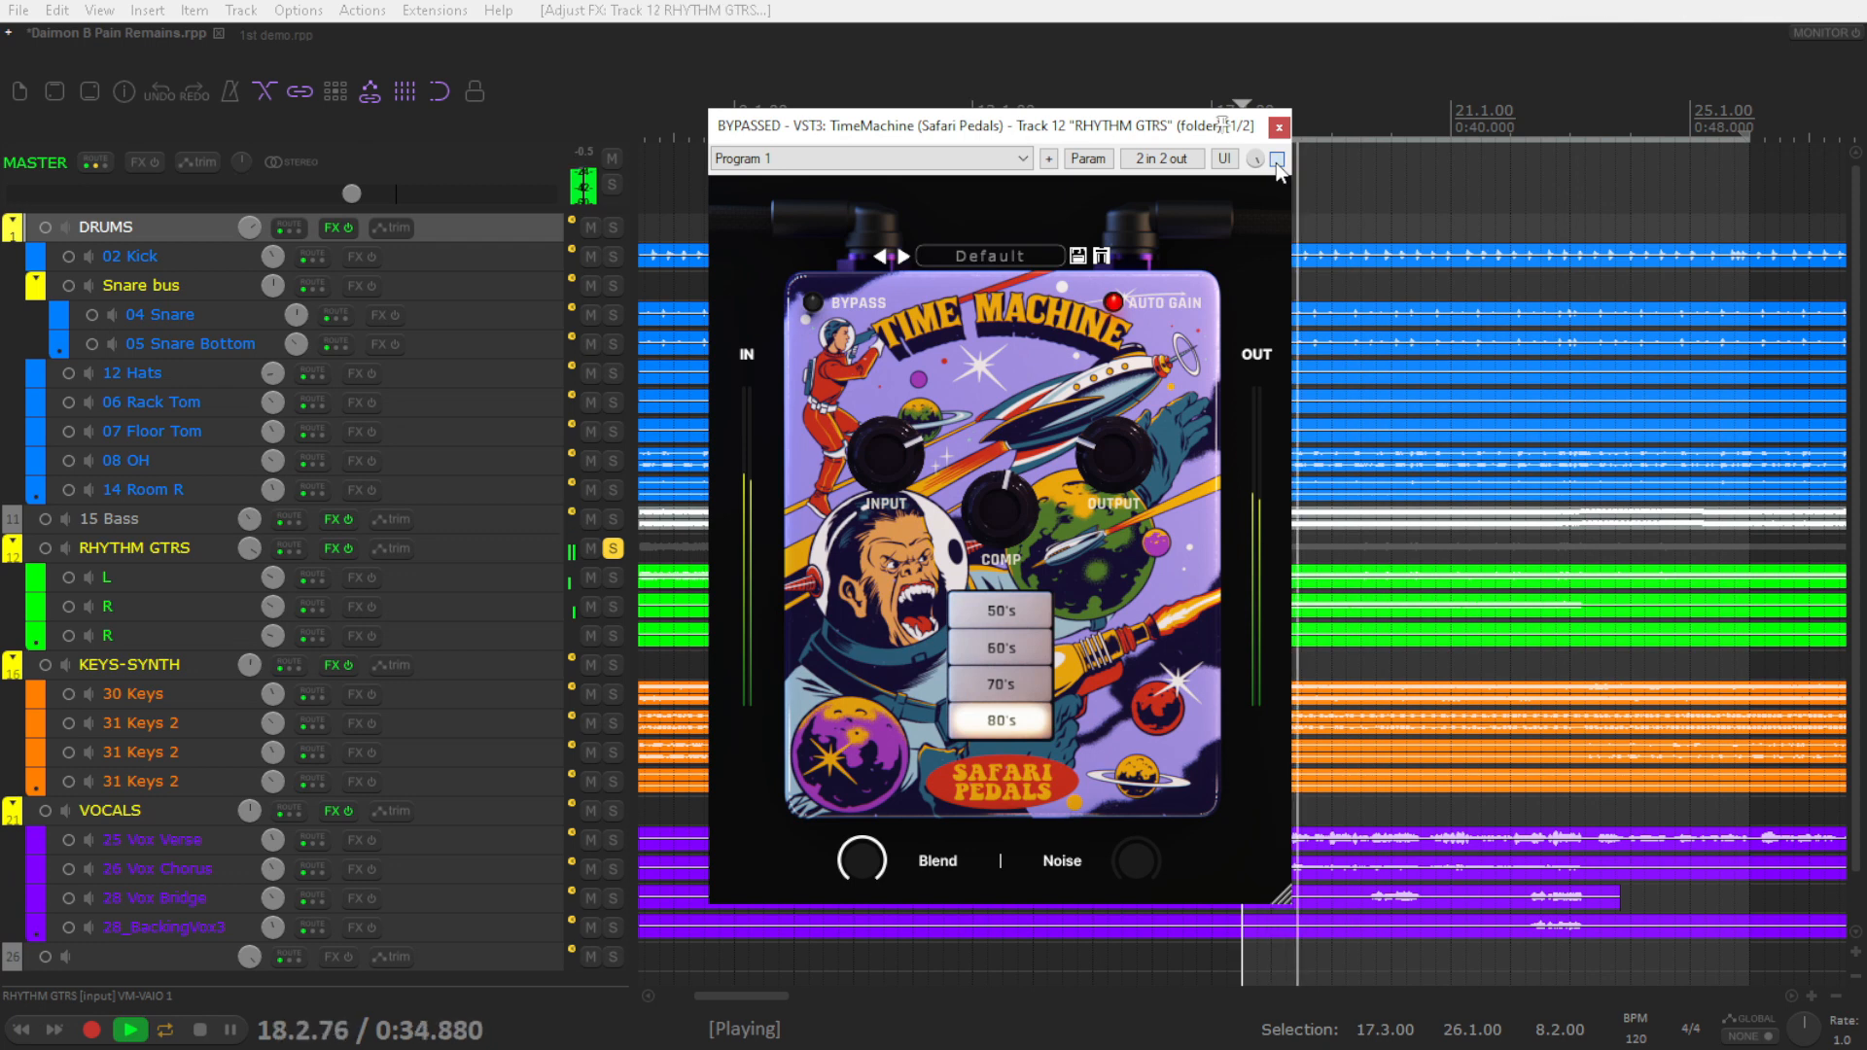
pyautogui.click(1277, 159)
pyautogui.click(1028, 618)
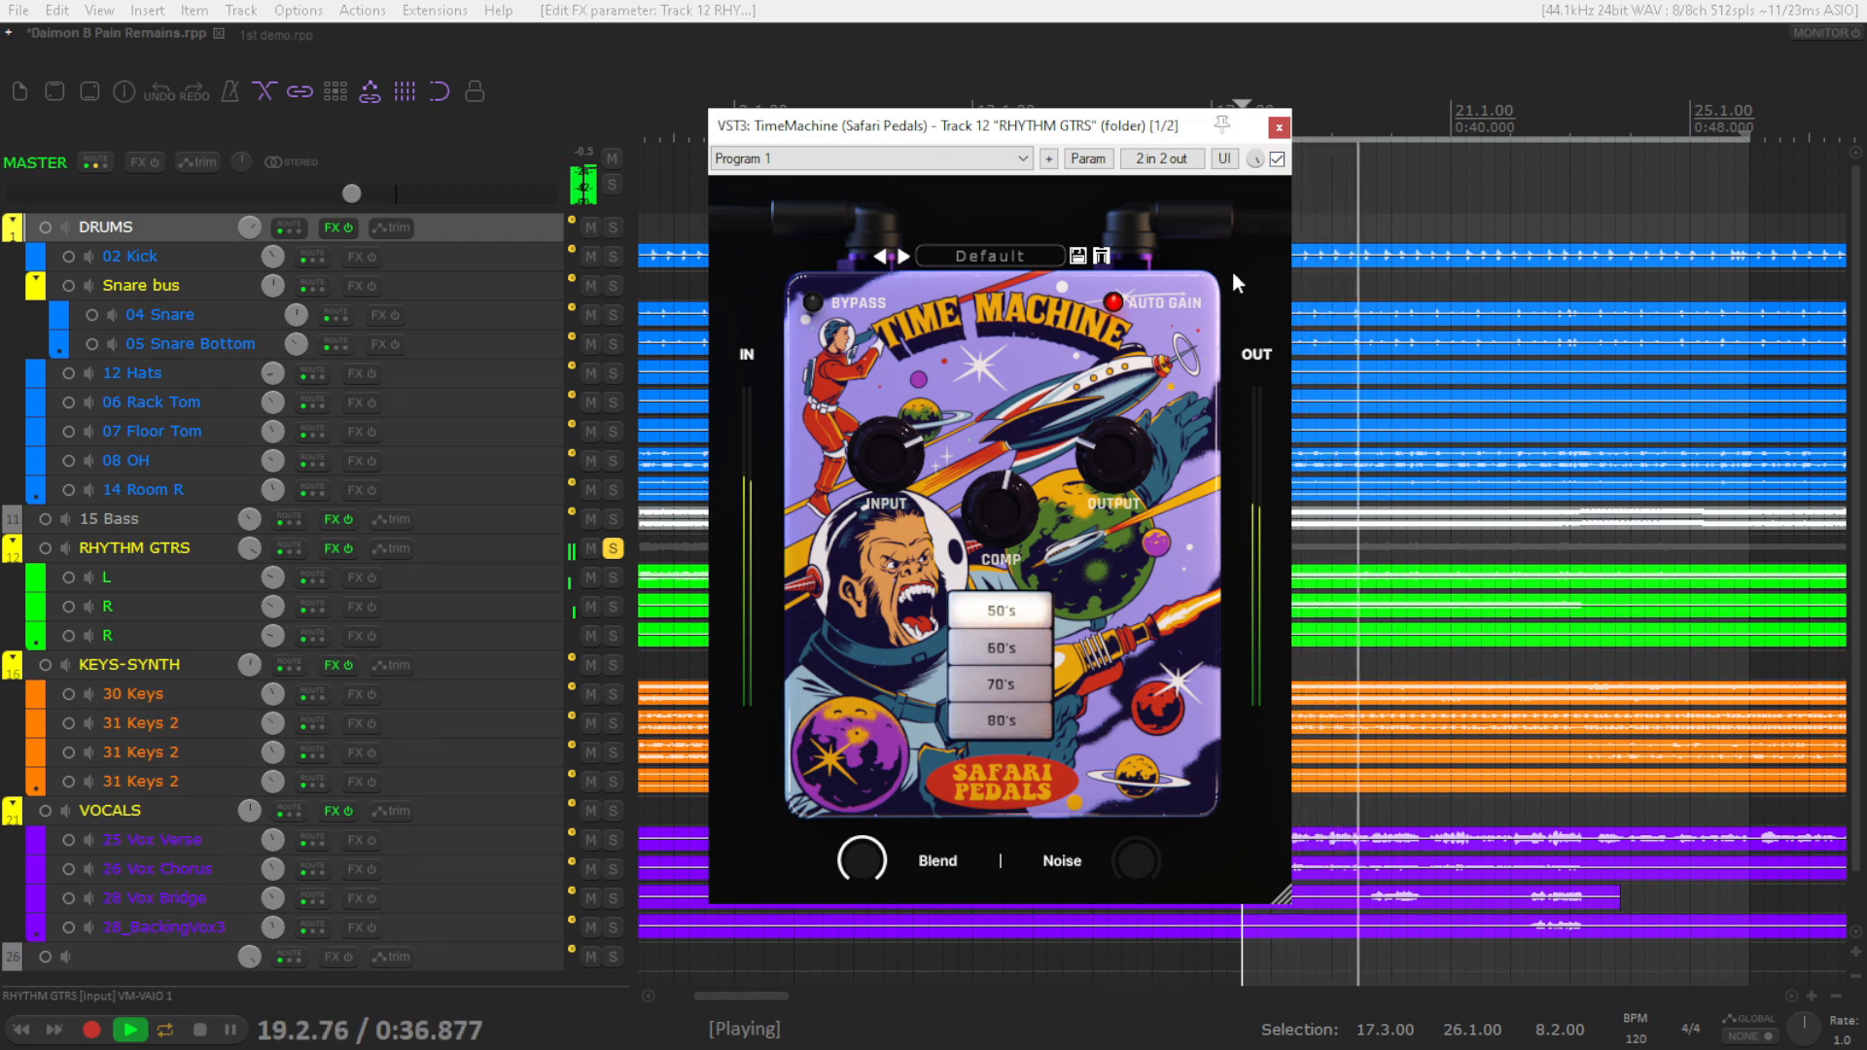
# Set the rhythm guitar Time Machine's Input to about 7.1 and Output to about -6.1 with auto gain off, comparing it bypassed and active
pyautogui.moveTo(900, 437)
pyautogui.mouseDown()
pyautogui.moveTo(900, 420)
pyautogui.moveTo(891, 459)
pyautogui.mouseUp()
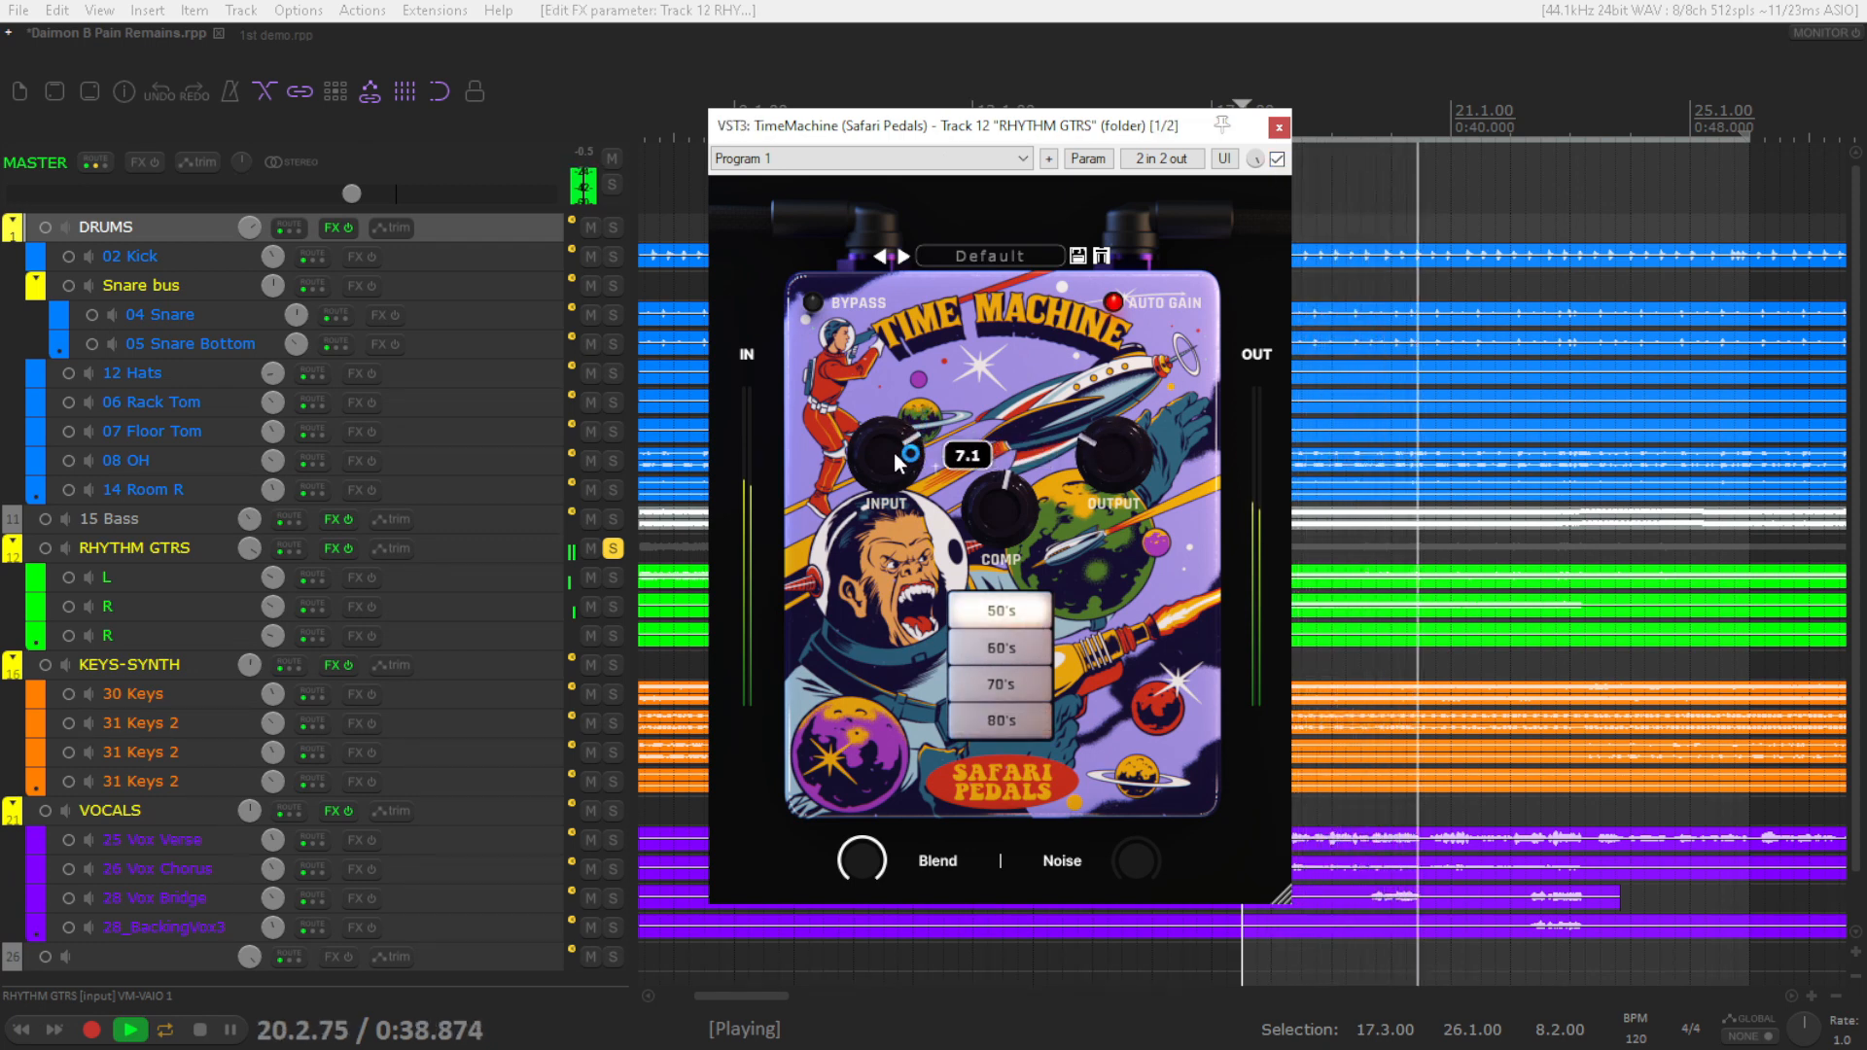
pyautogui.click(1113, 305)
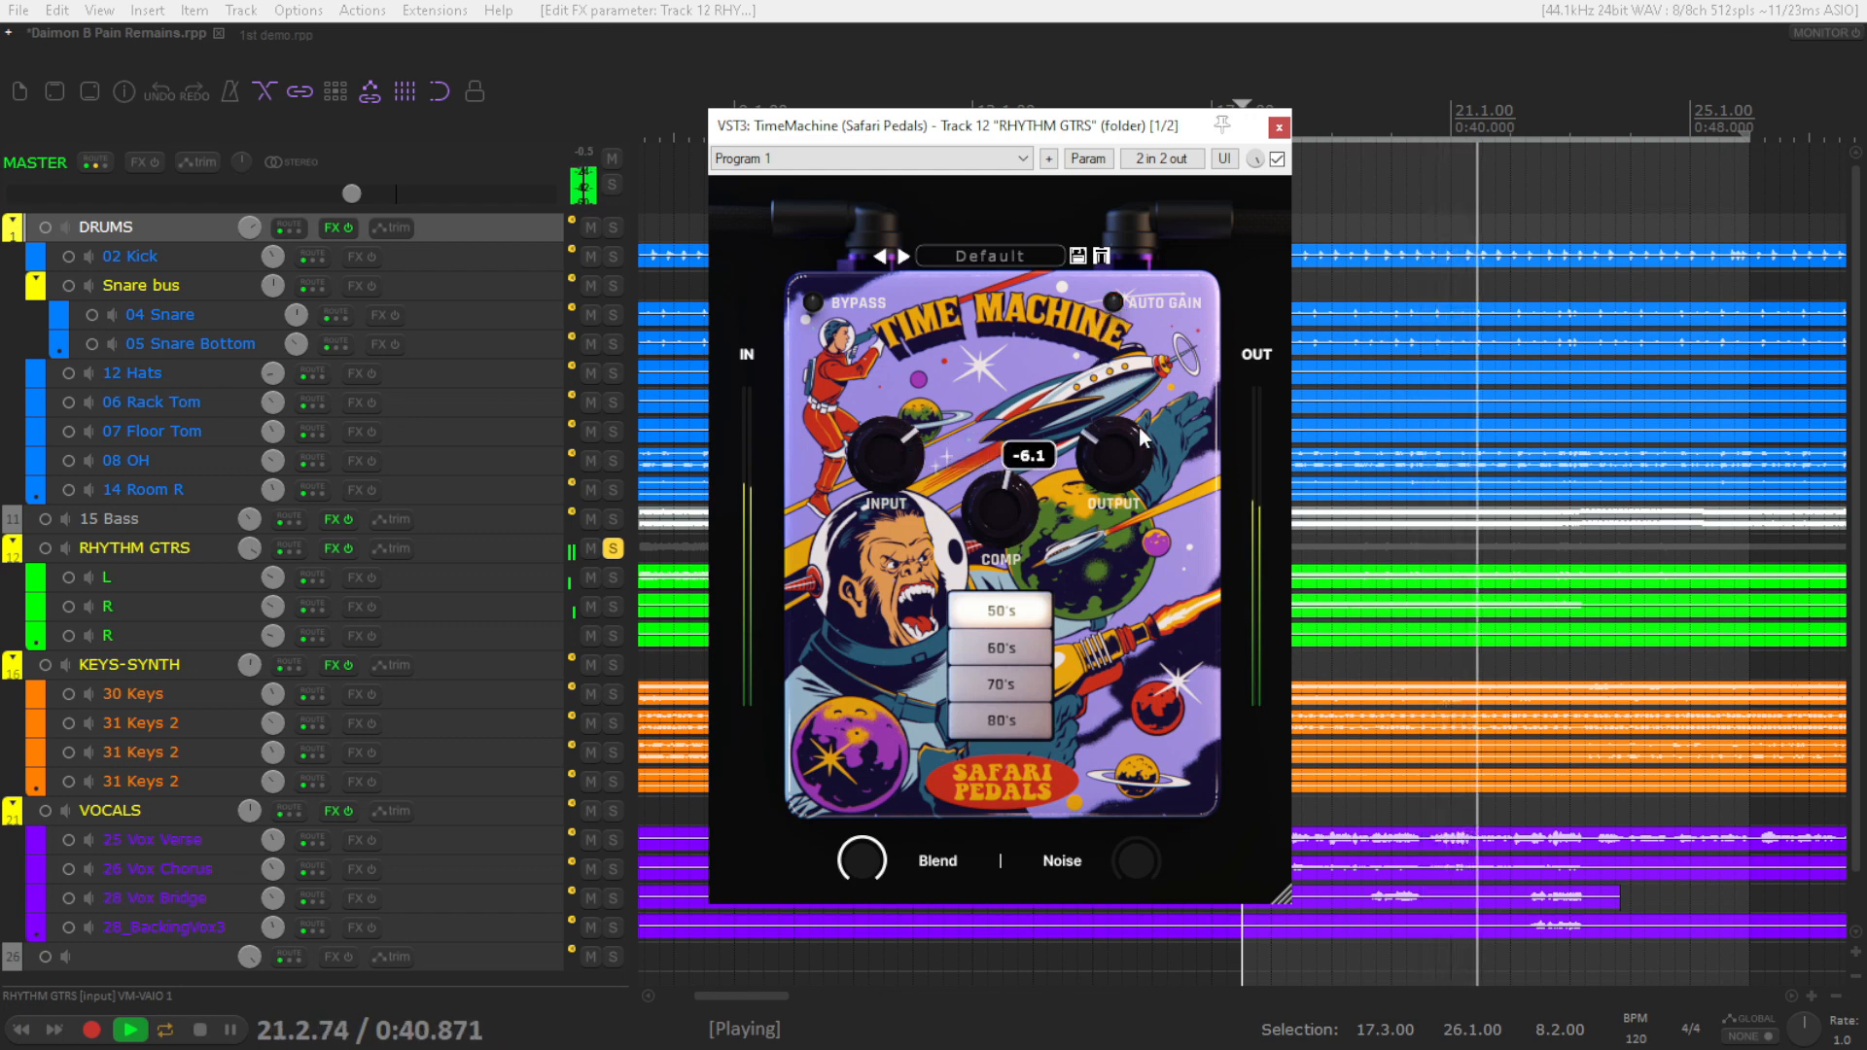
pyautogui.click(1277, 158)
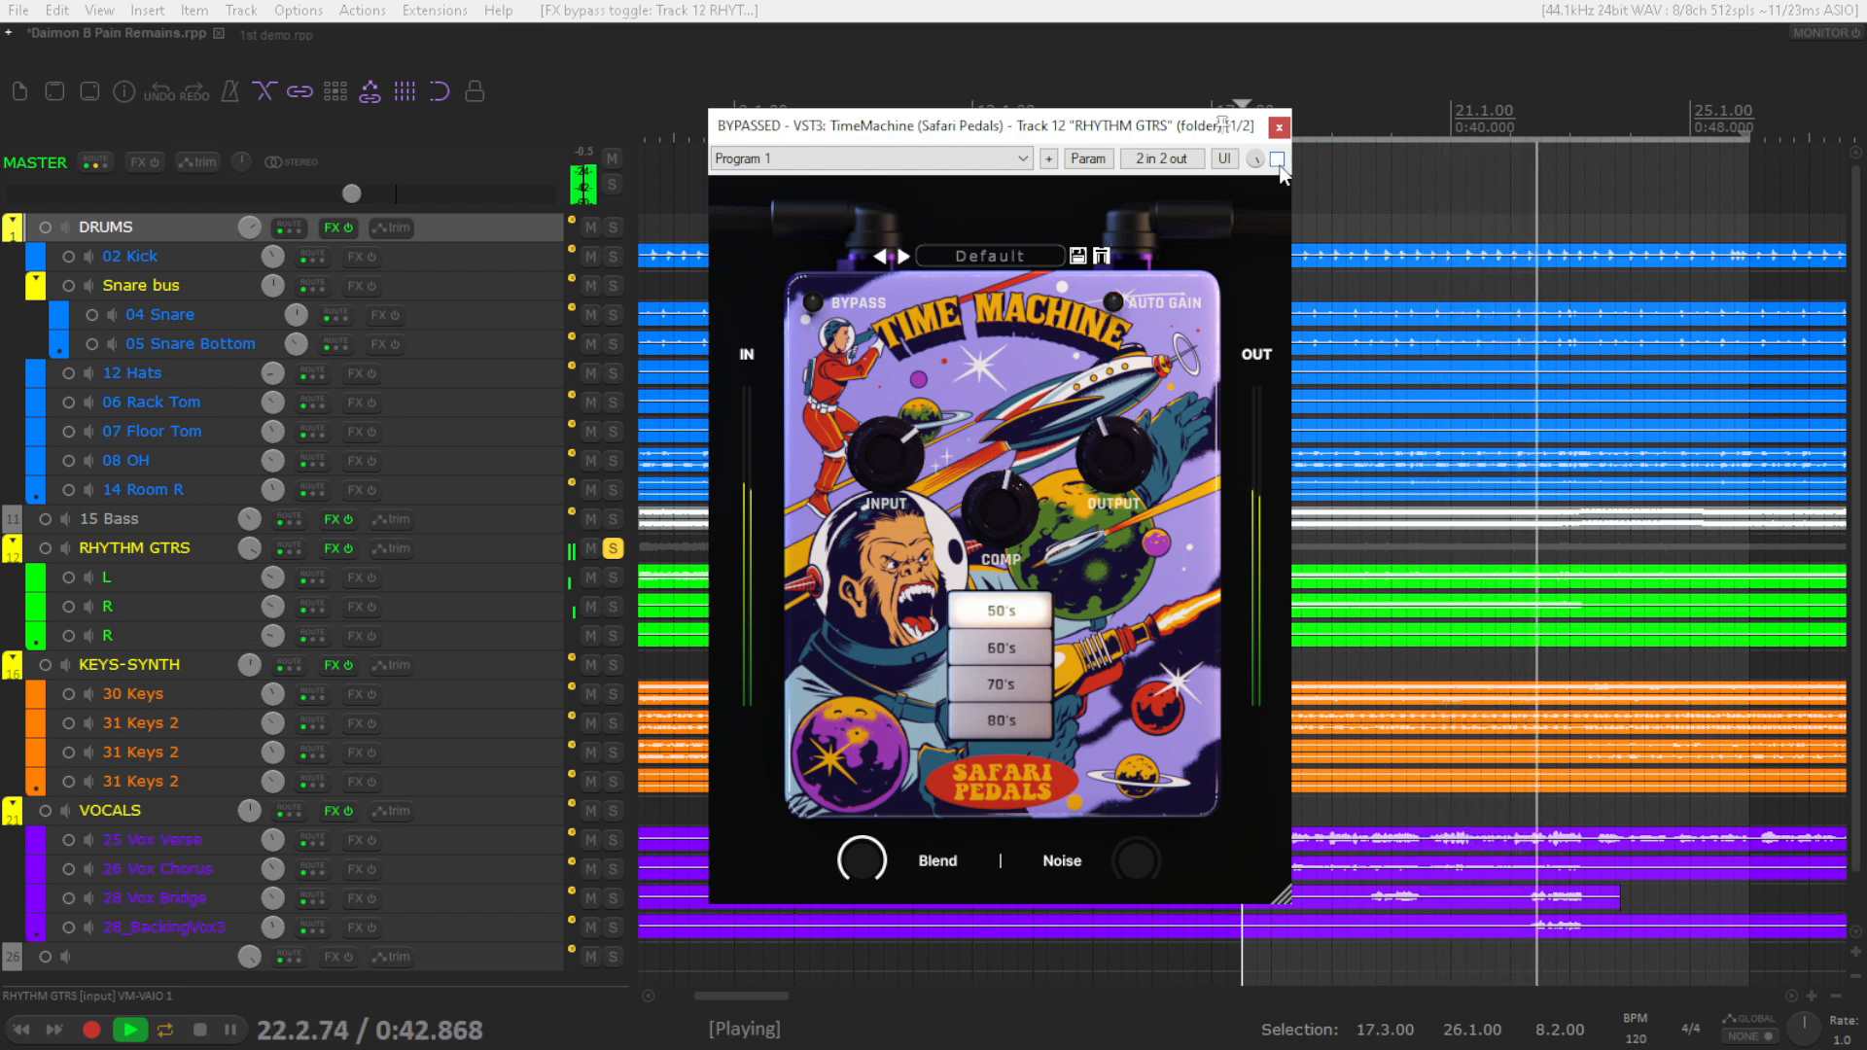
pyautogui.click(1276, 159)
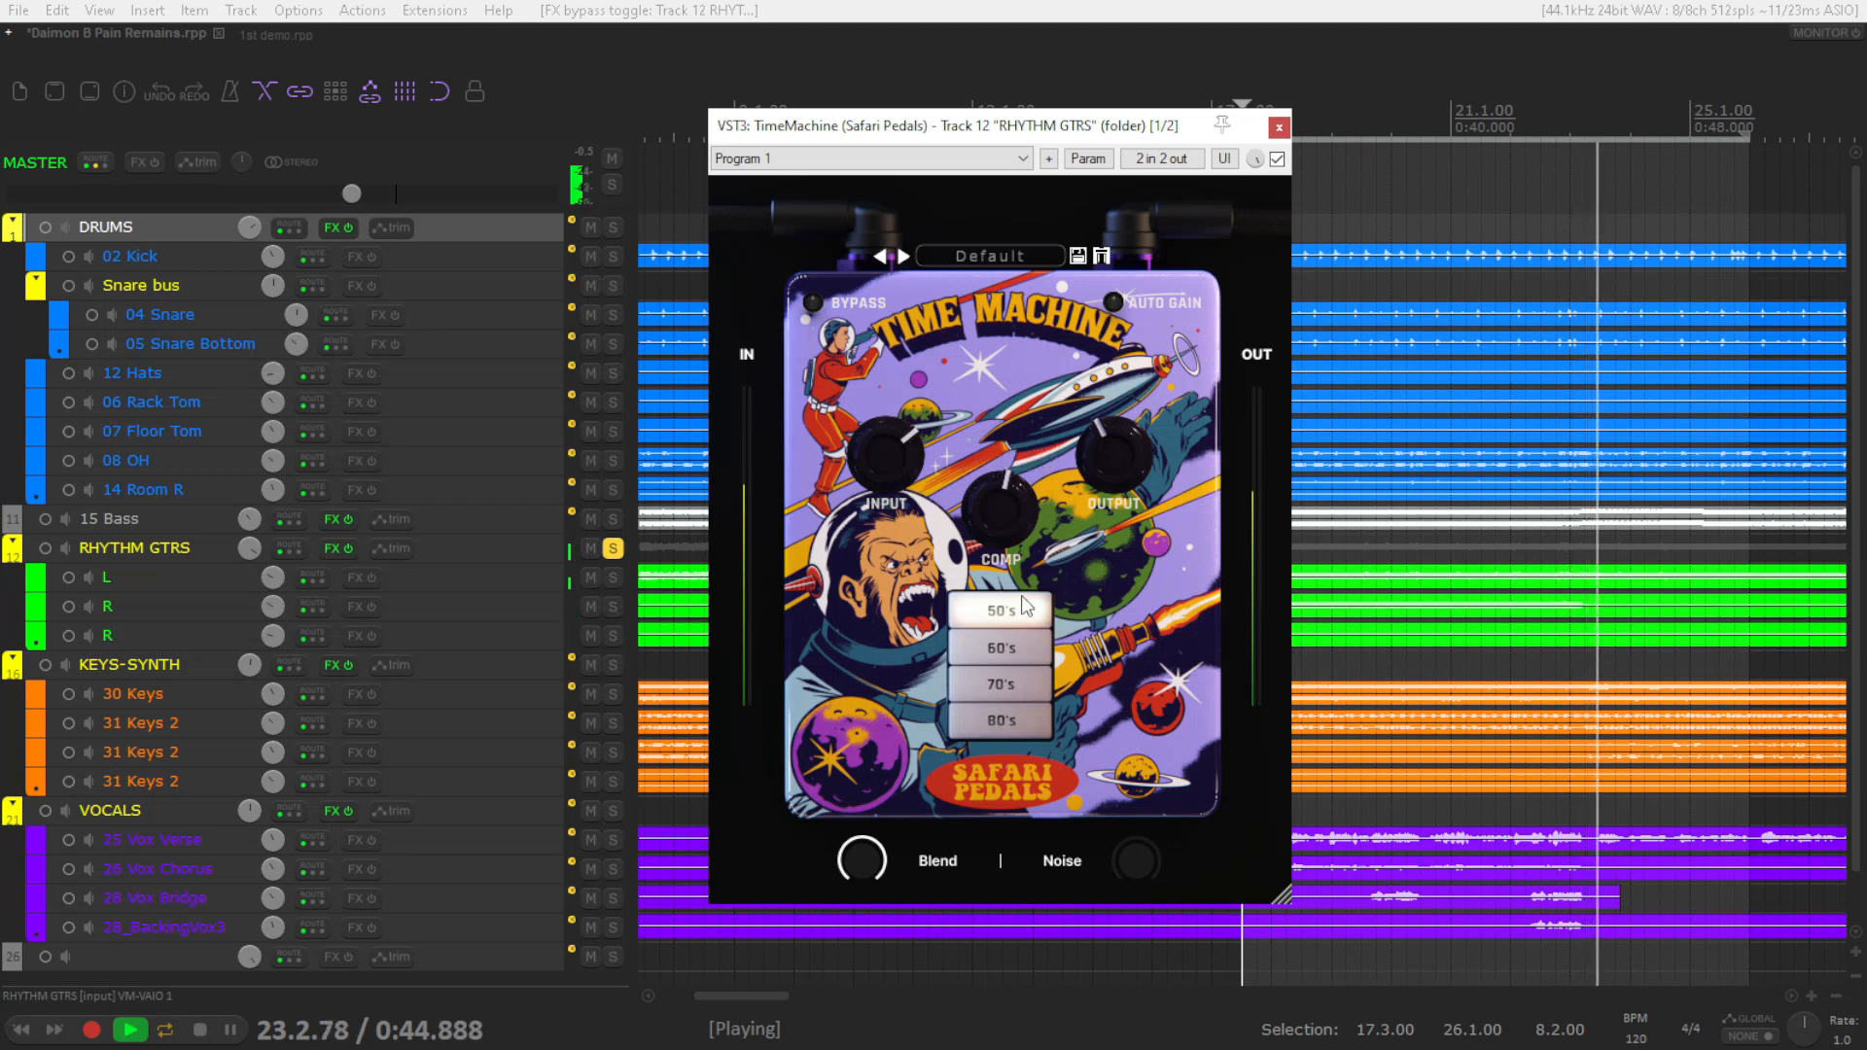
# Audition the 70's and 80's eras on the rhythm guitars, and compare the 80's setting with the plugin bypassed and active
pyautogui.click(992, 686)
pyautogui.click(1011, 720)
pyautogui.press('space')
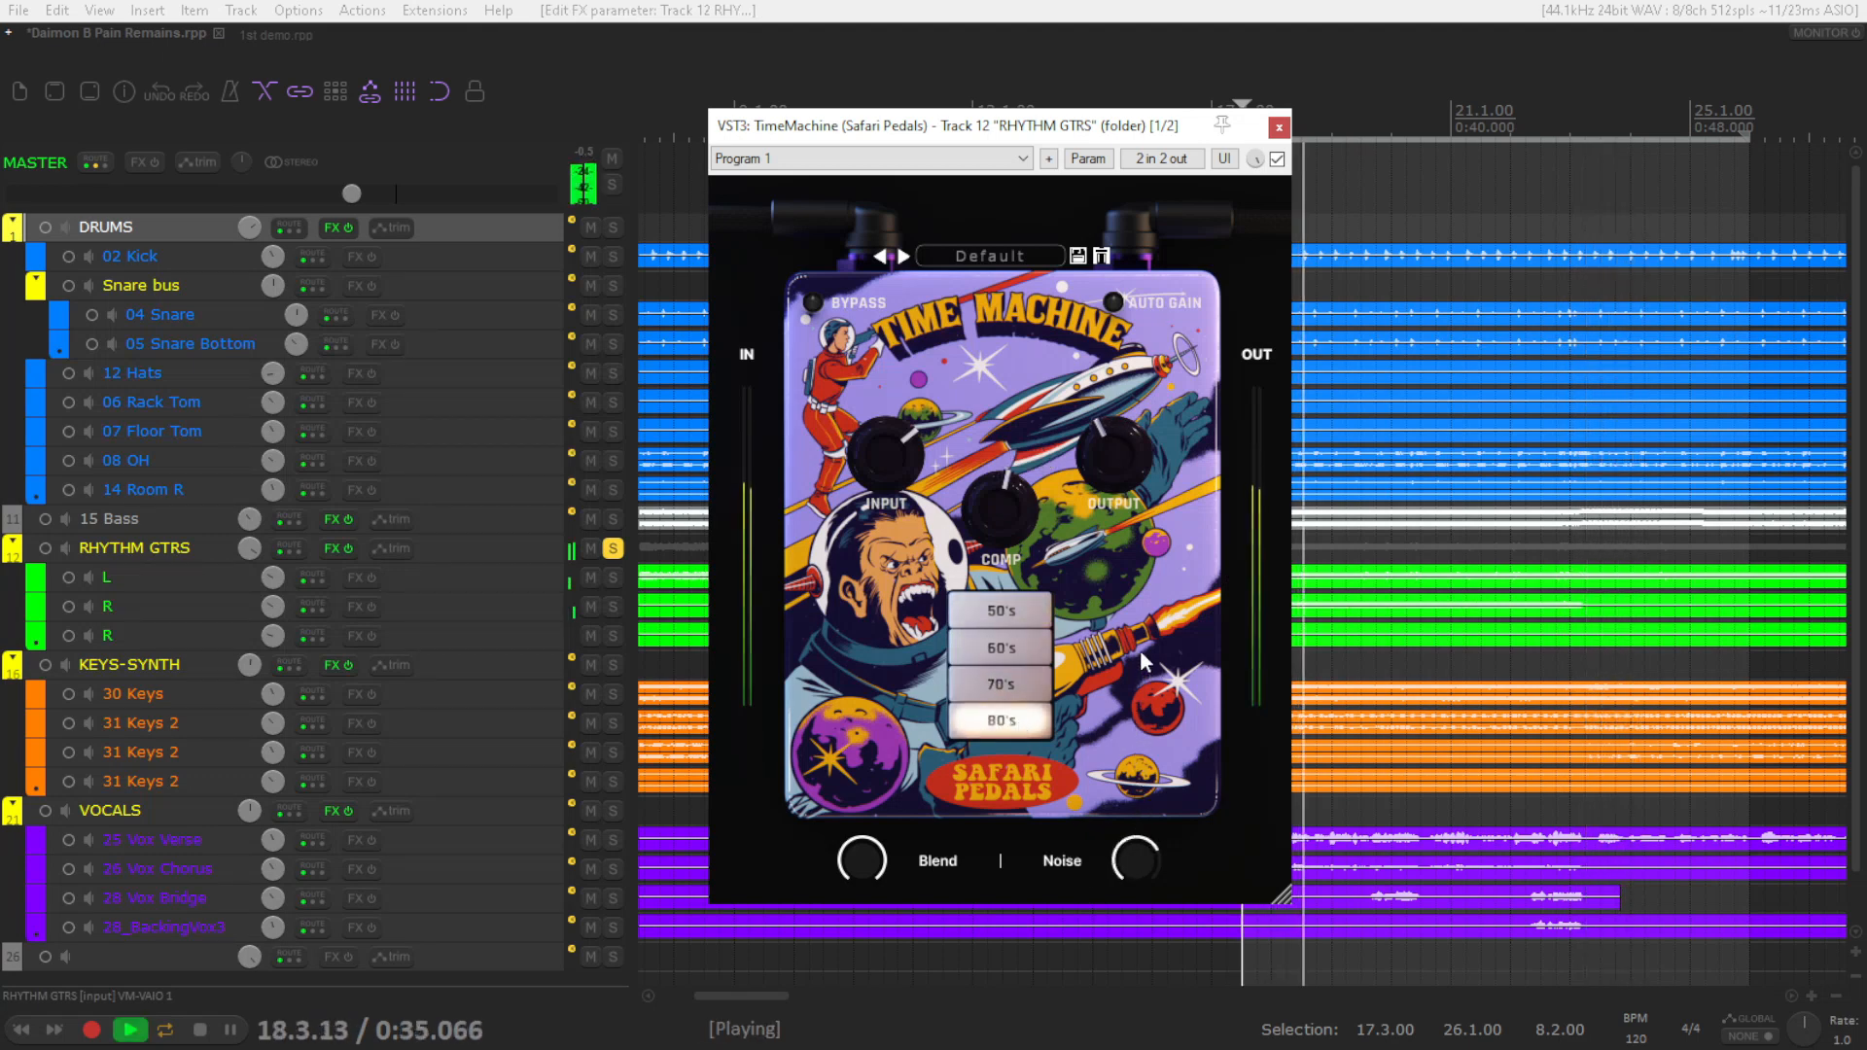
pyautogui.click(1277, 158)
pyautogui.click(1277, 158)
# Set the rhythm guitar Time Machine's Noise to about -44.8 and compare the 50's and 80's eras, finishing on 80's
pyautogui.moveTo(1131, 854)
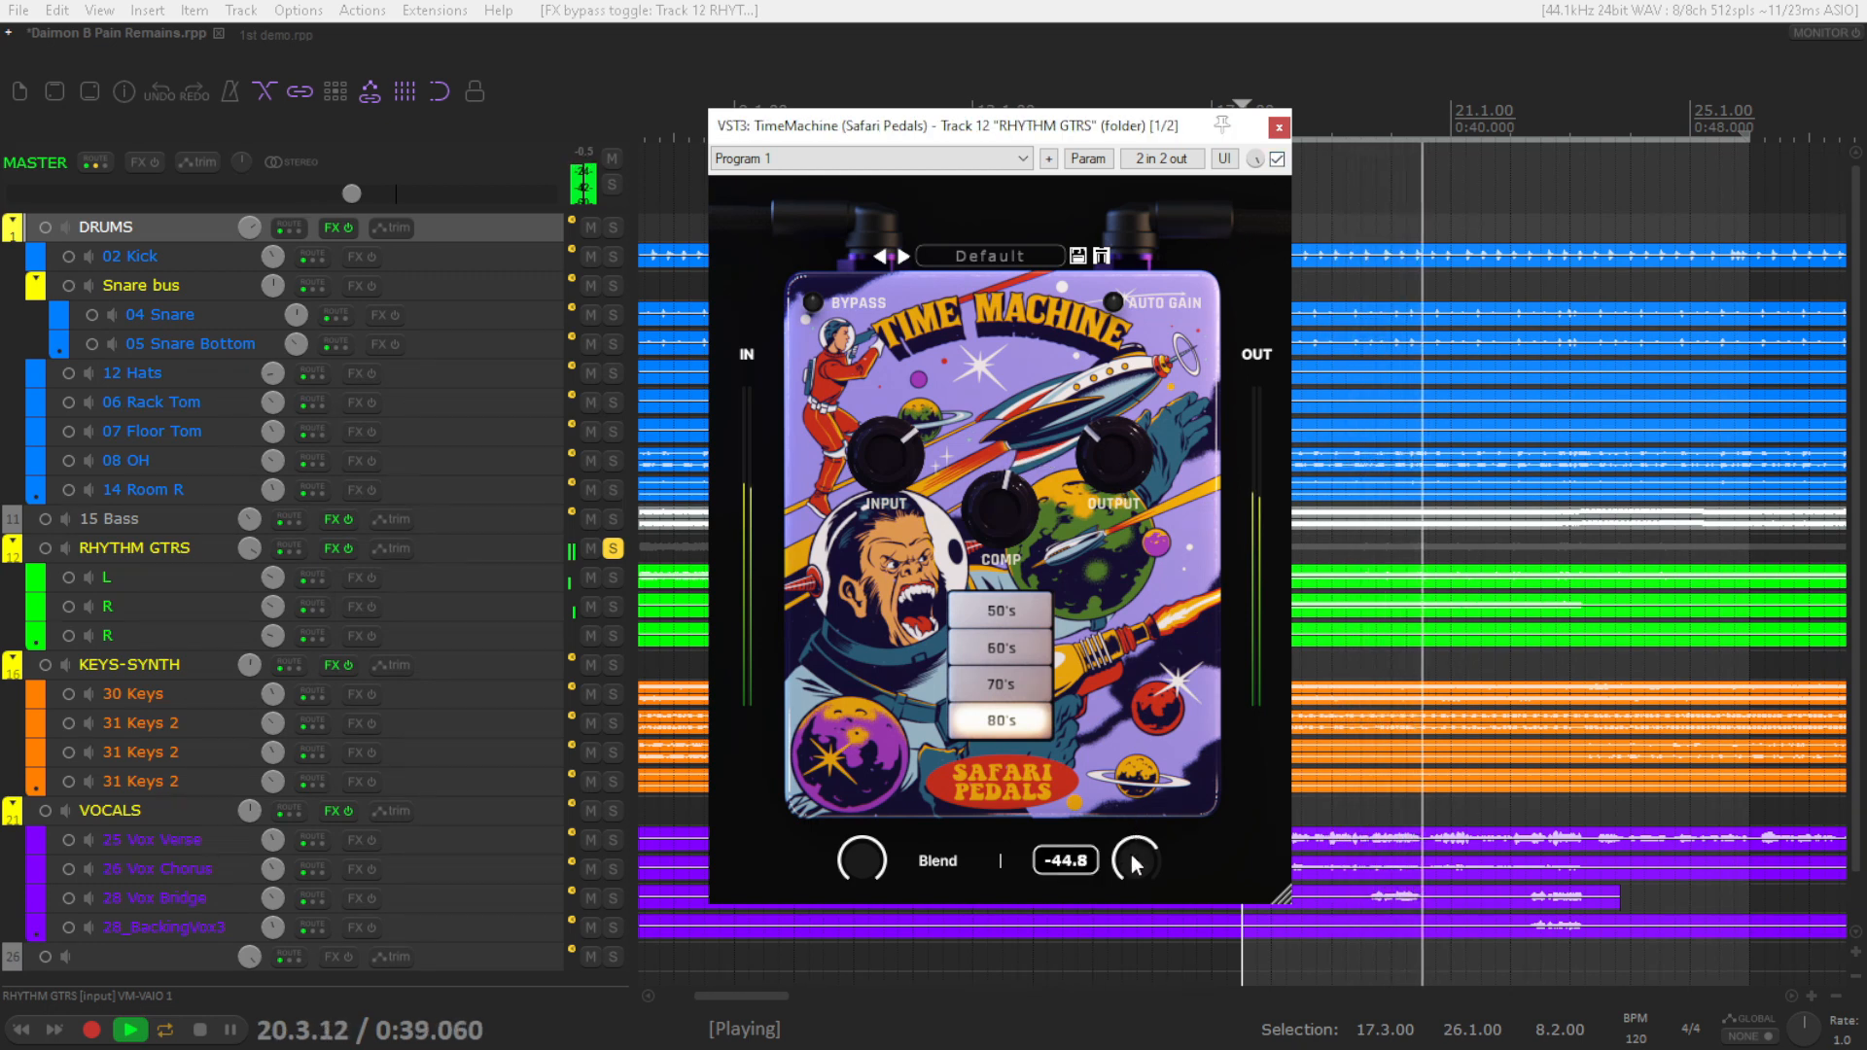
pyautogui.click(1013, 648)
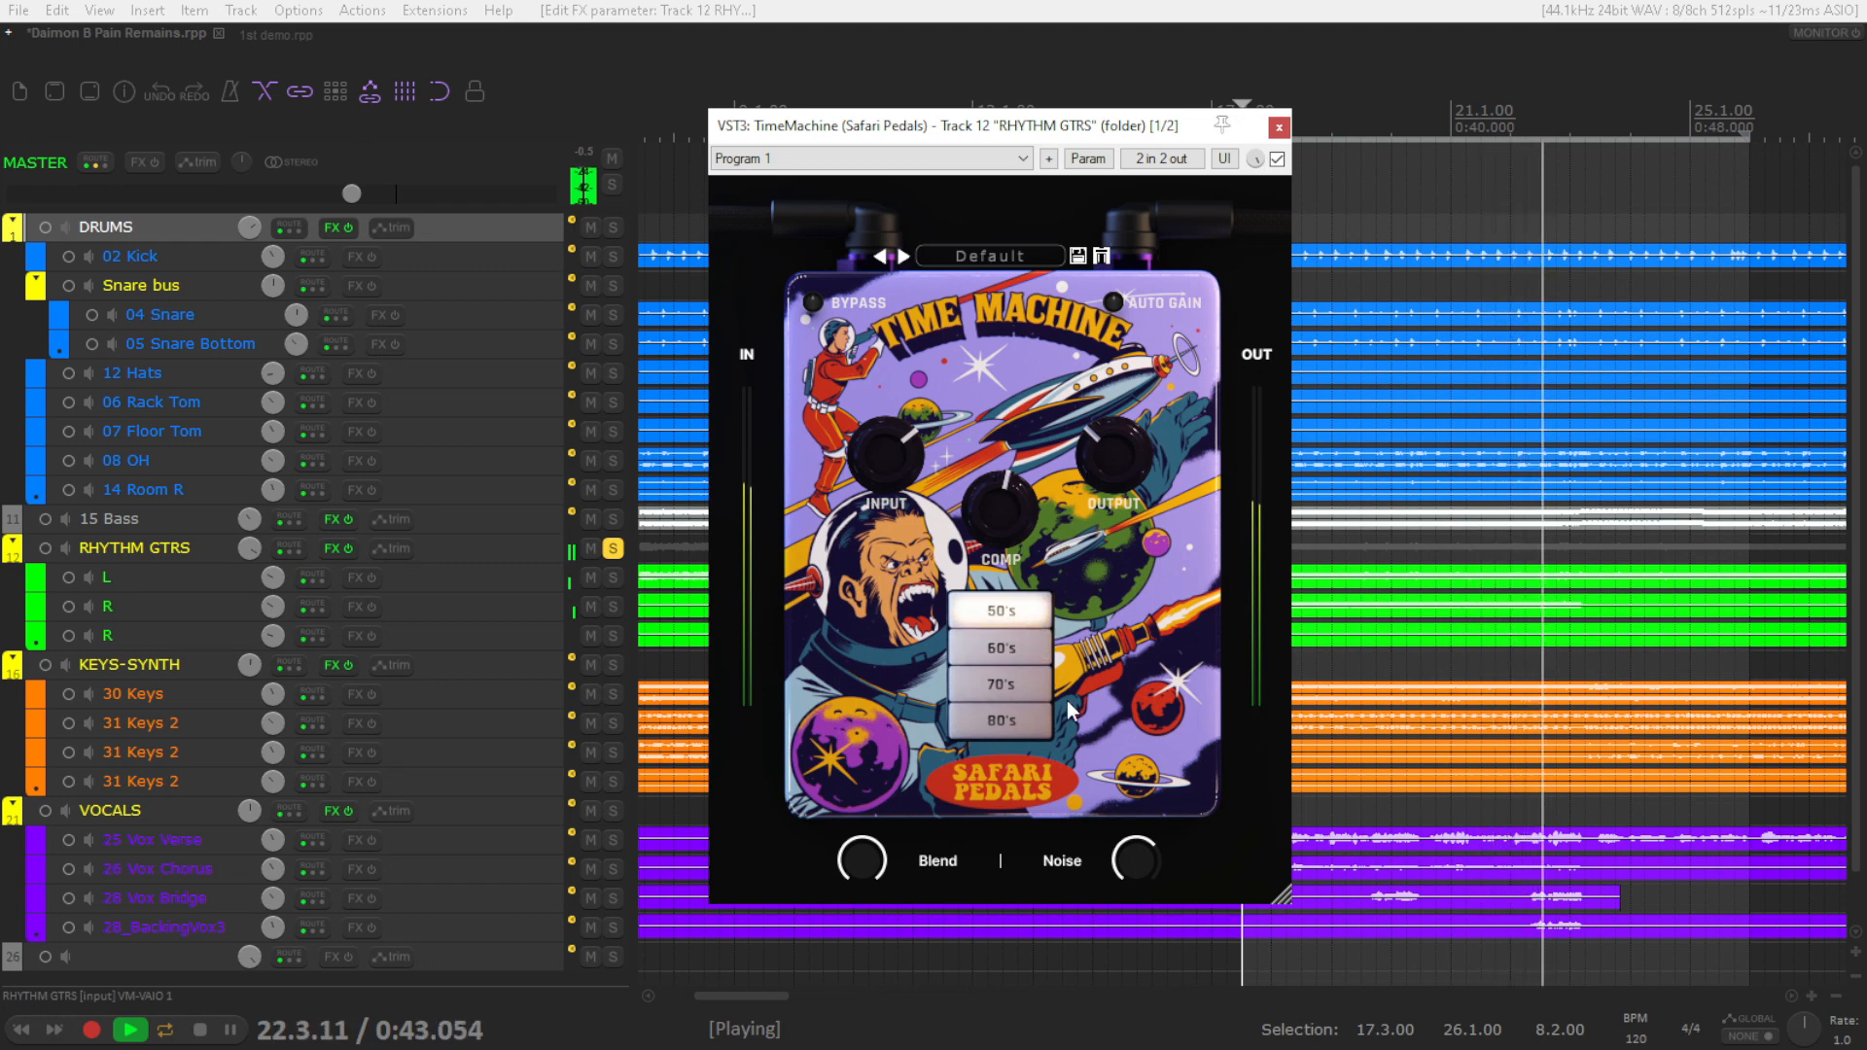
pyautogui.click(1038, 722)
# Bypass and close the rhythm guitar Time Machine, and switch to the 1st demo.rpp project
pyautogui.click(1277, 160)
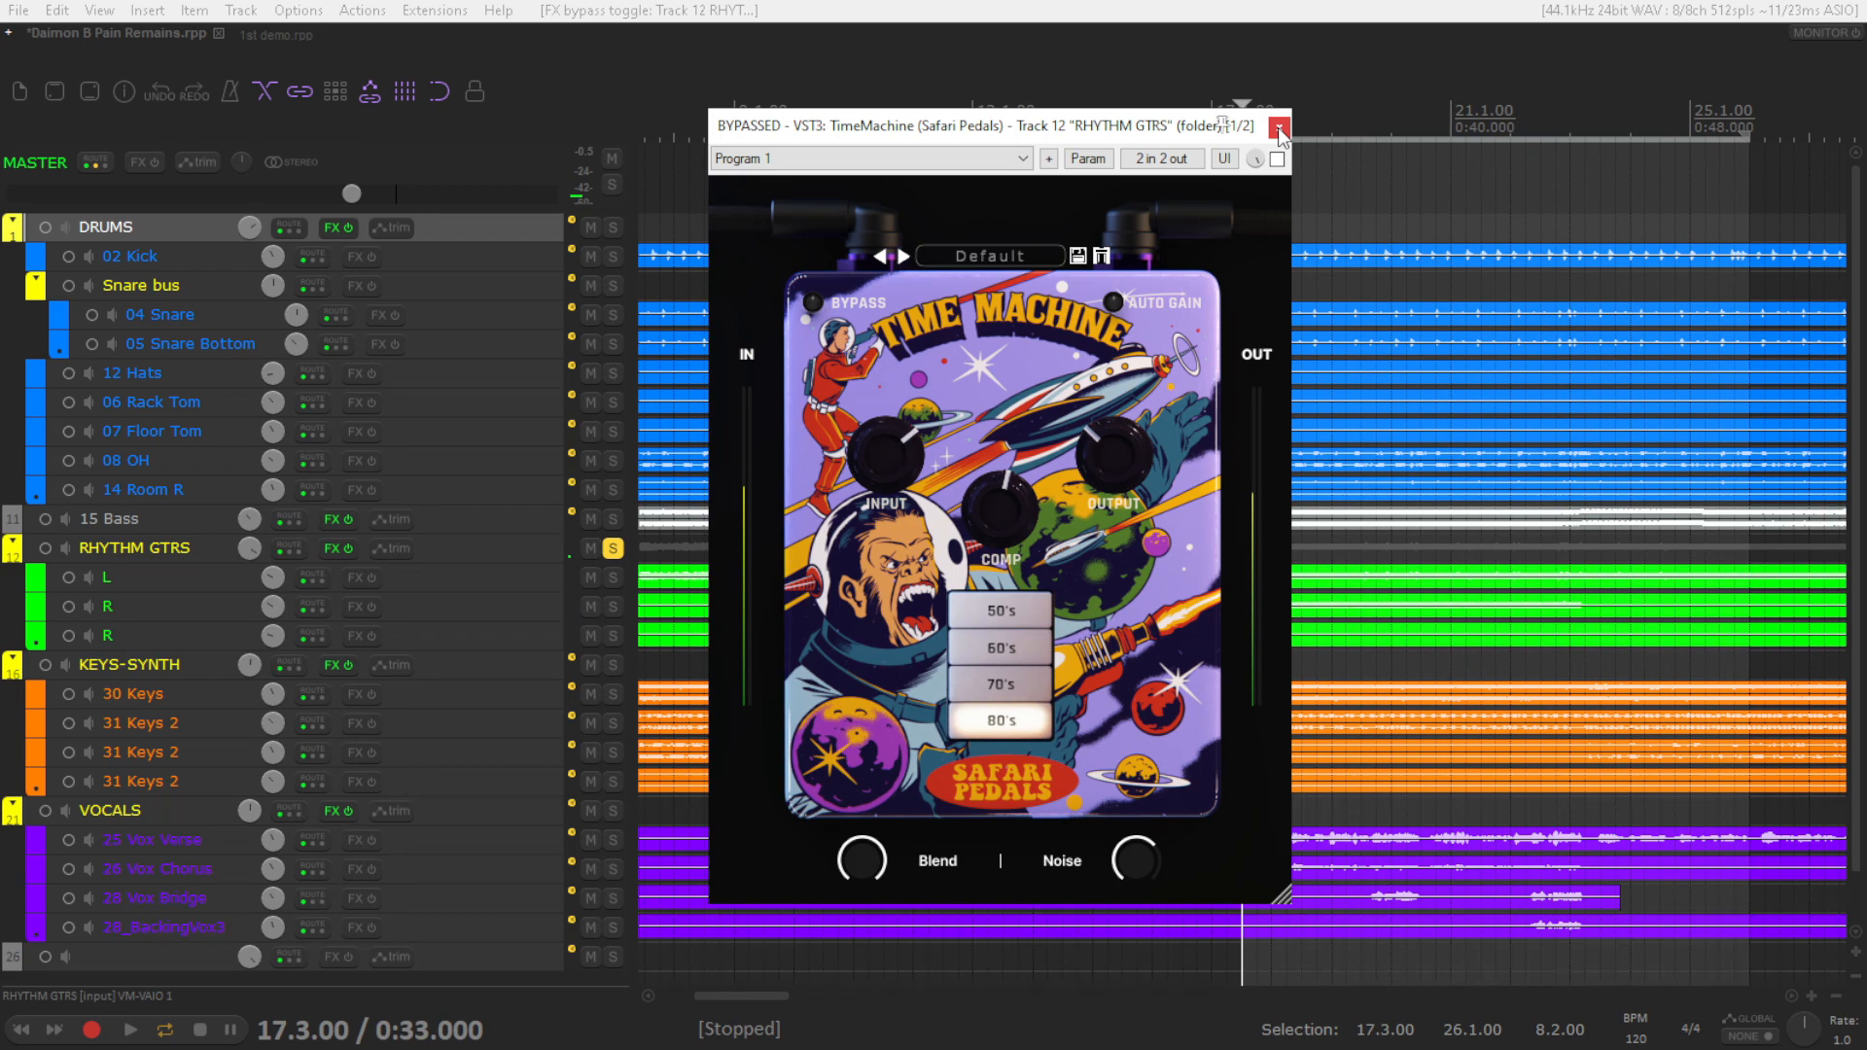
pyautogui.click(1279, 127)
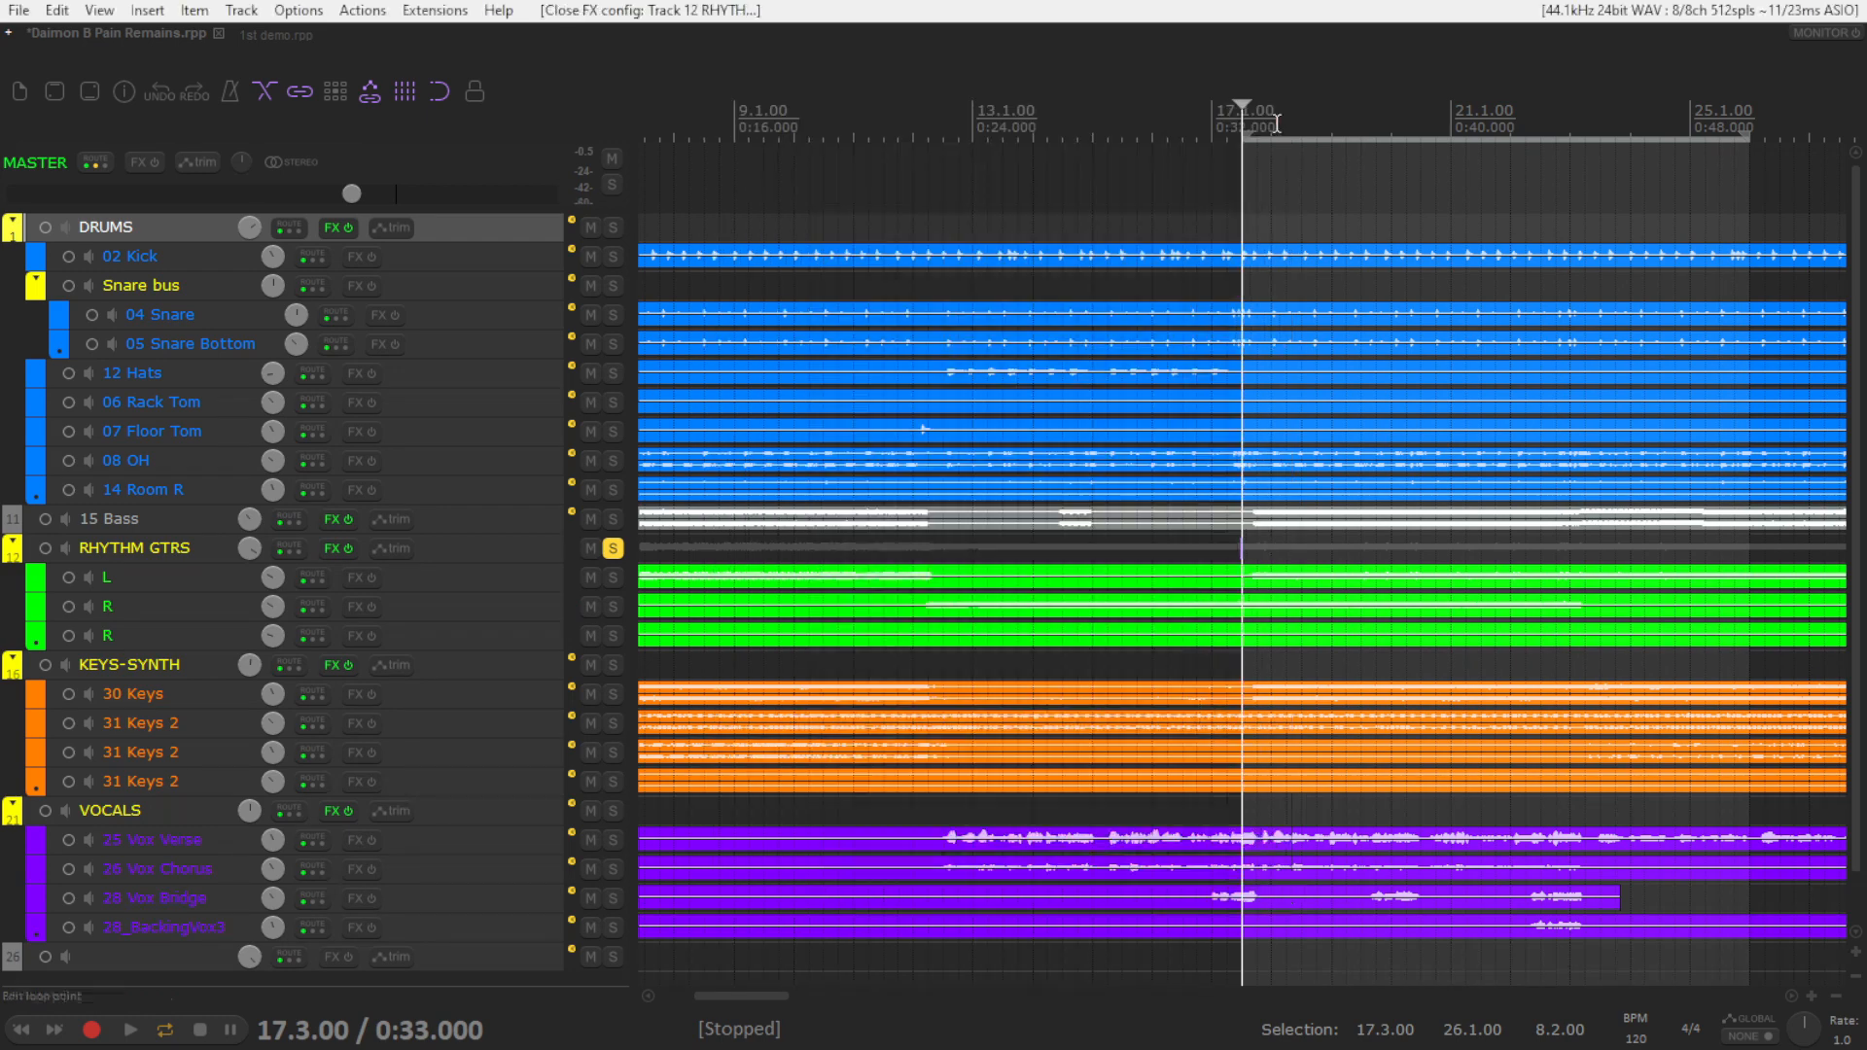
pyautogui.click(294, 33)
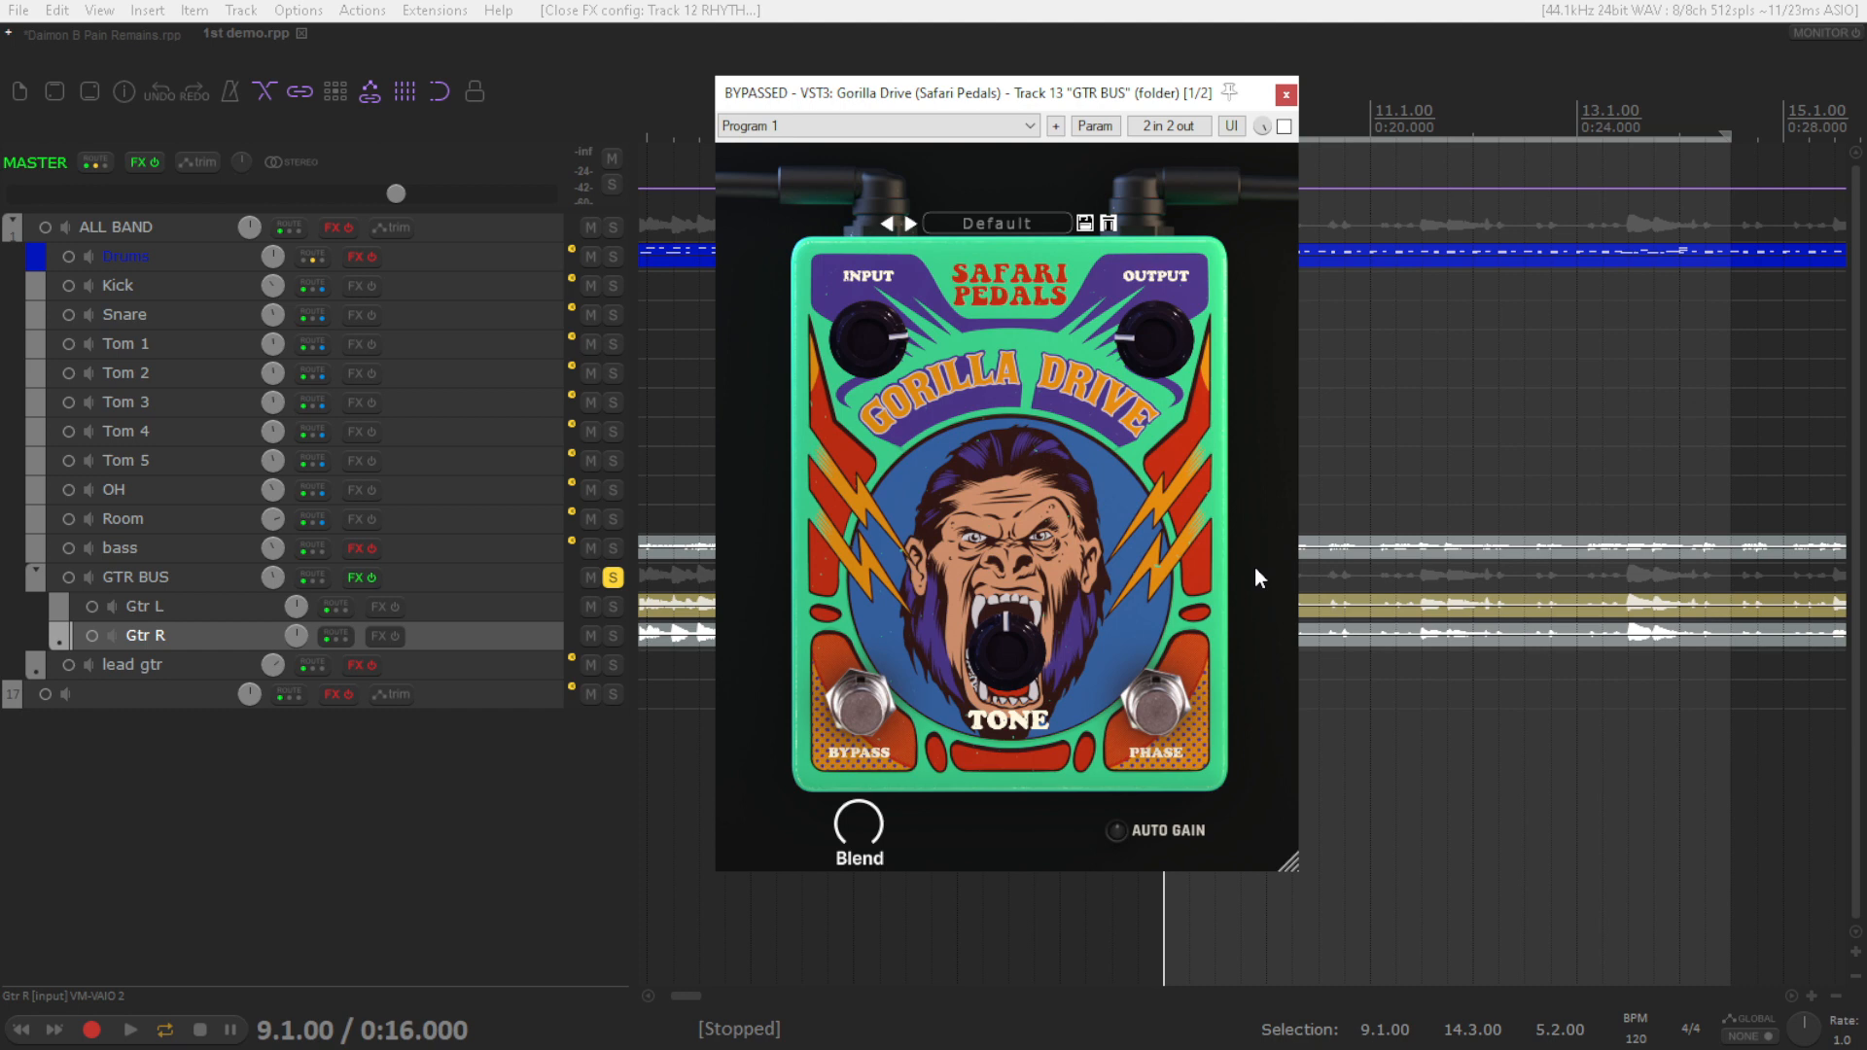
# Play the GTR BUS, activate its Gorilla Drive with auto gain on, raise its Input, and compare the plugin bypassed and active
pyautogui.press('space')
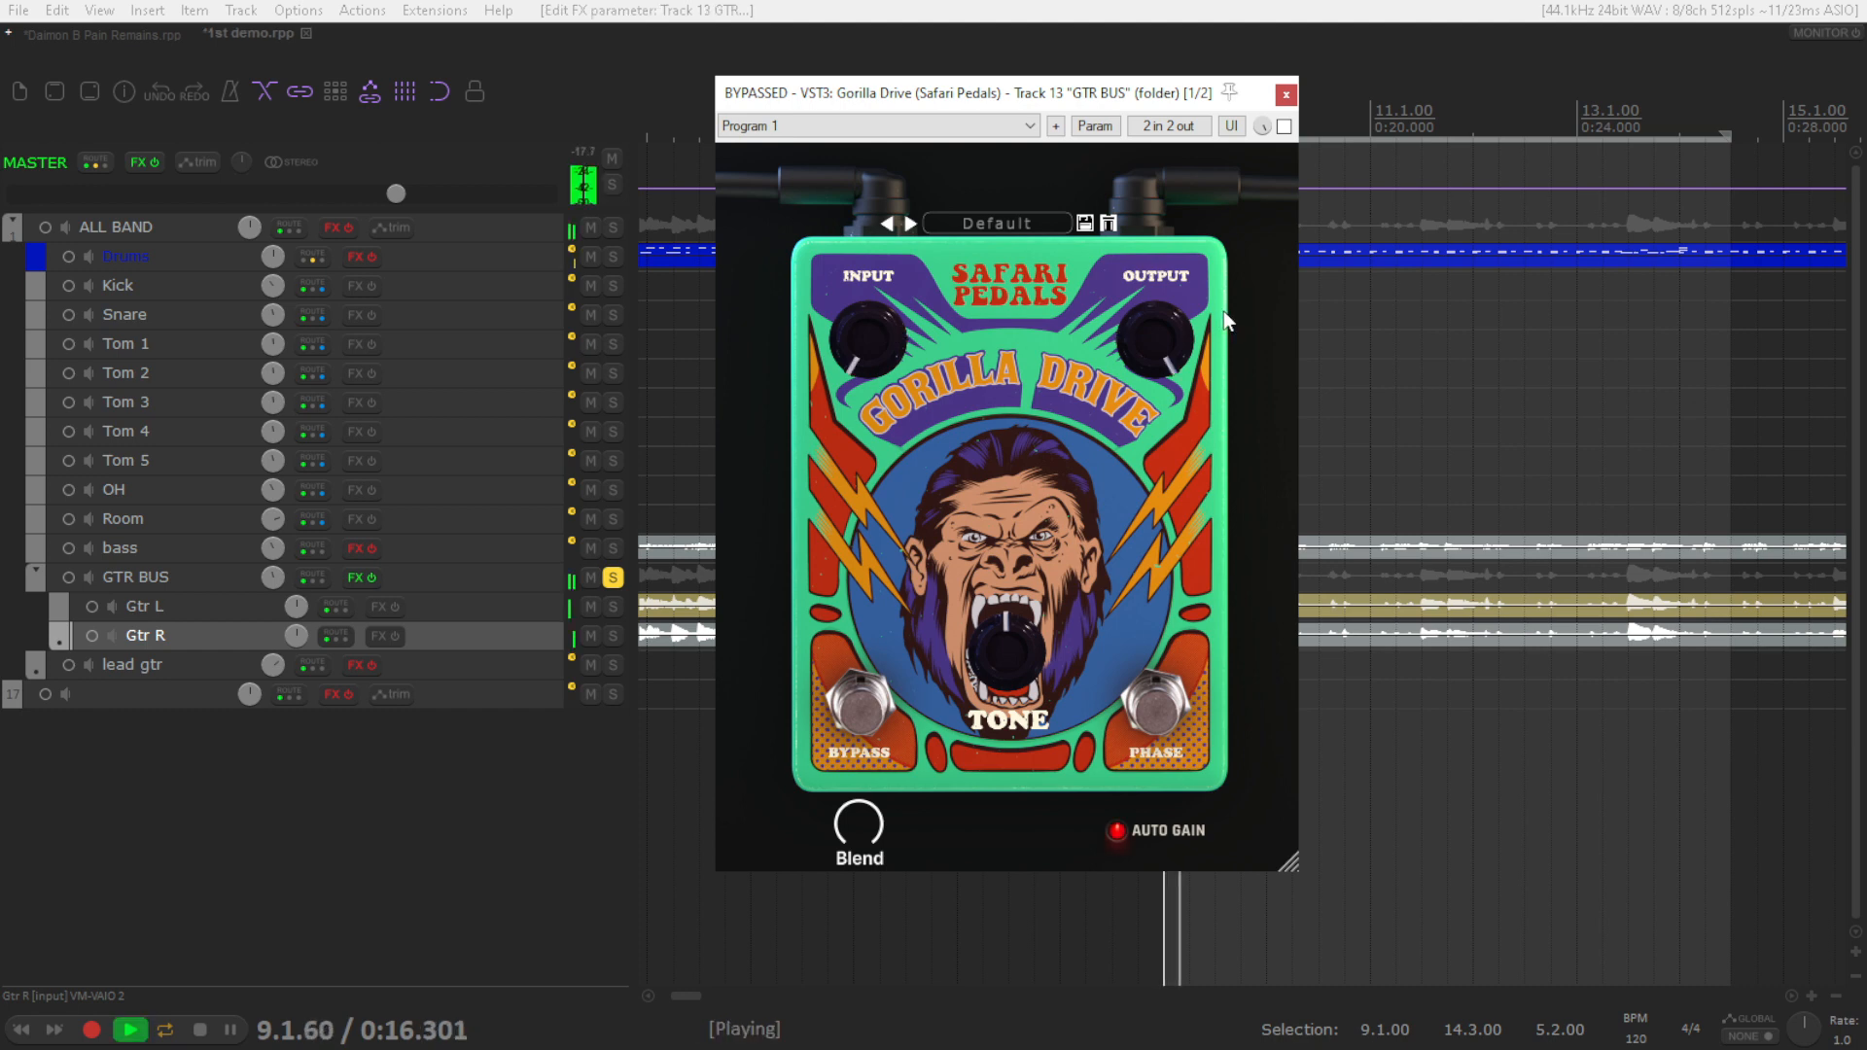
pyautogui.click(1283, 128)
pyautogui.moveTo(856, 340)
pyautogui.mouseDown()
pyautogui.moveTo(832, 348)
pyautogui.moveTo(877, 170)
pyautogui.moveTo(884, 331)
pyautogui.moveTo(875, 286)
pyautogui.moveTo(871, 309)
pyautogui.mouseUp()
pyautogui.click(1283, 126)
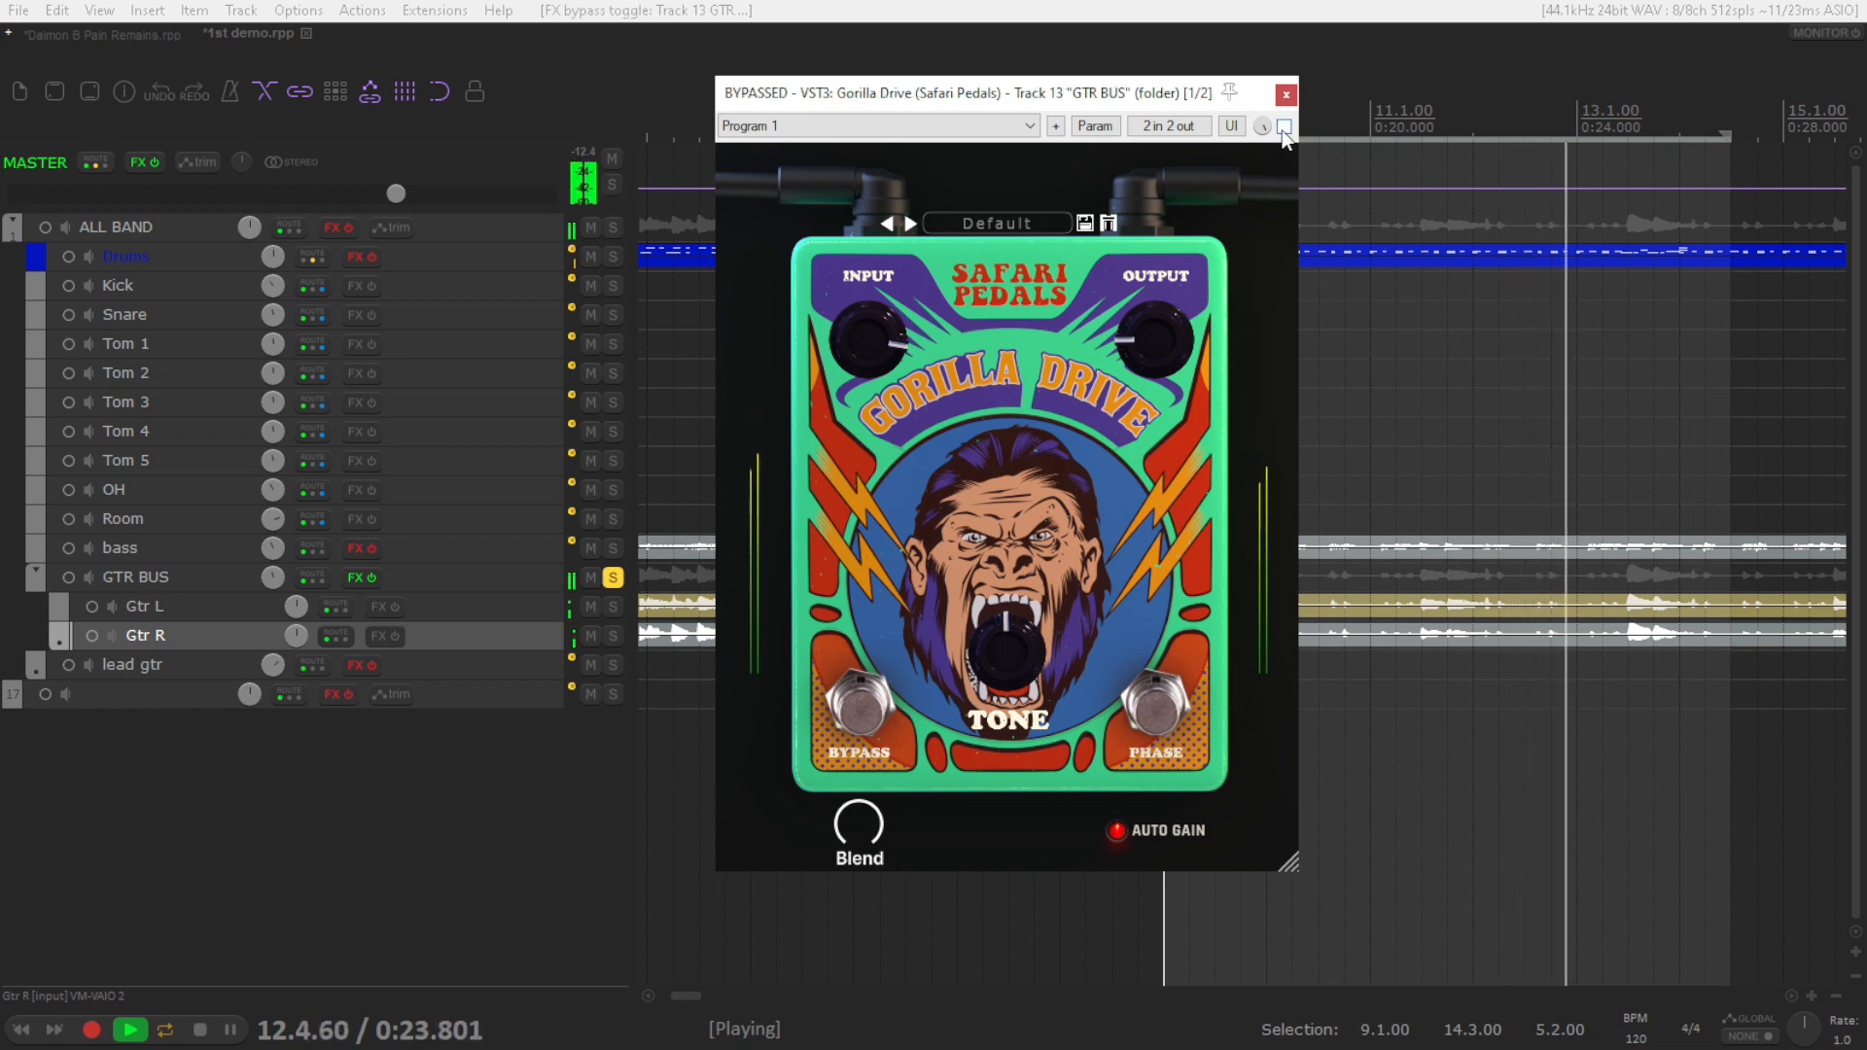
pyautogui.click(1284, 126)
# Raise the GTR BUS Gorilla Drive's Tone and push its Input to about 16.0, comparing the guitars with the plugin bypassed and active
pyautogui.moveTo(1011, 627); pyautogui.dragTo(1024, 576)
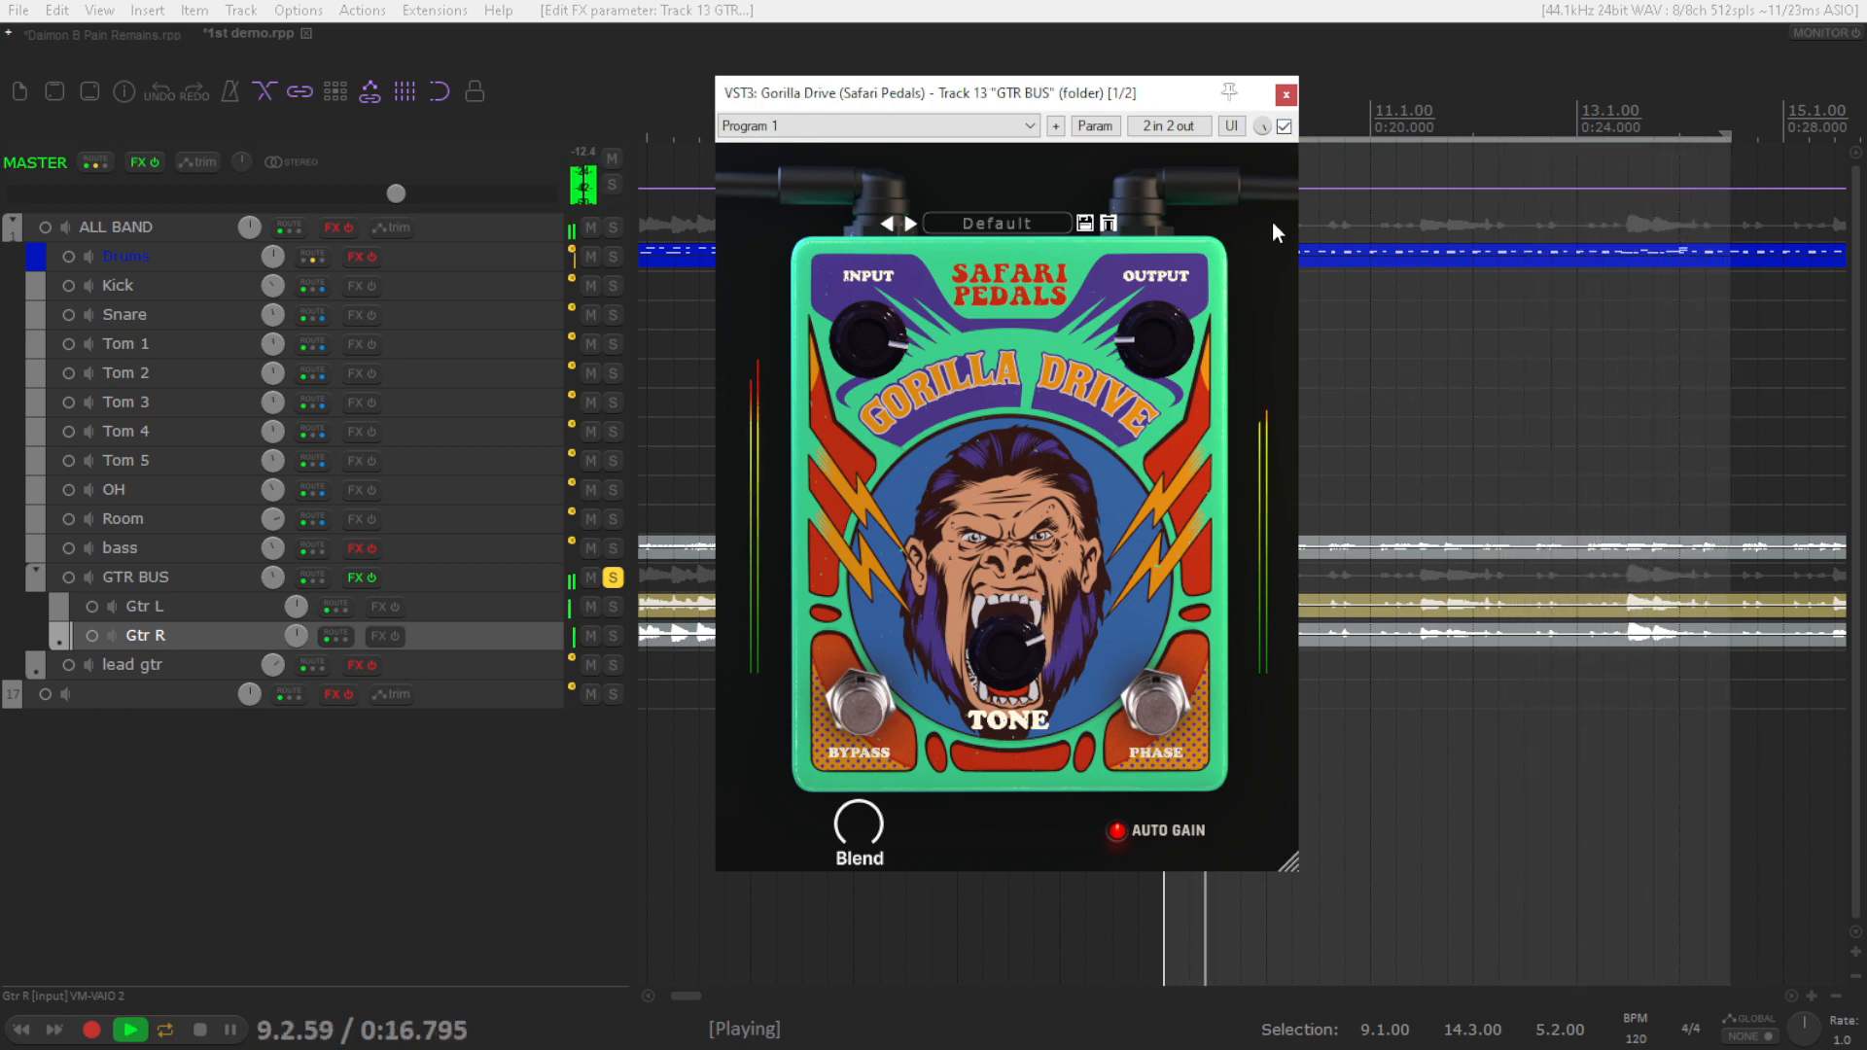
pyautogui.click(1283, 126)
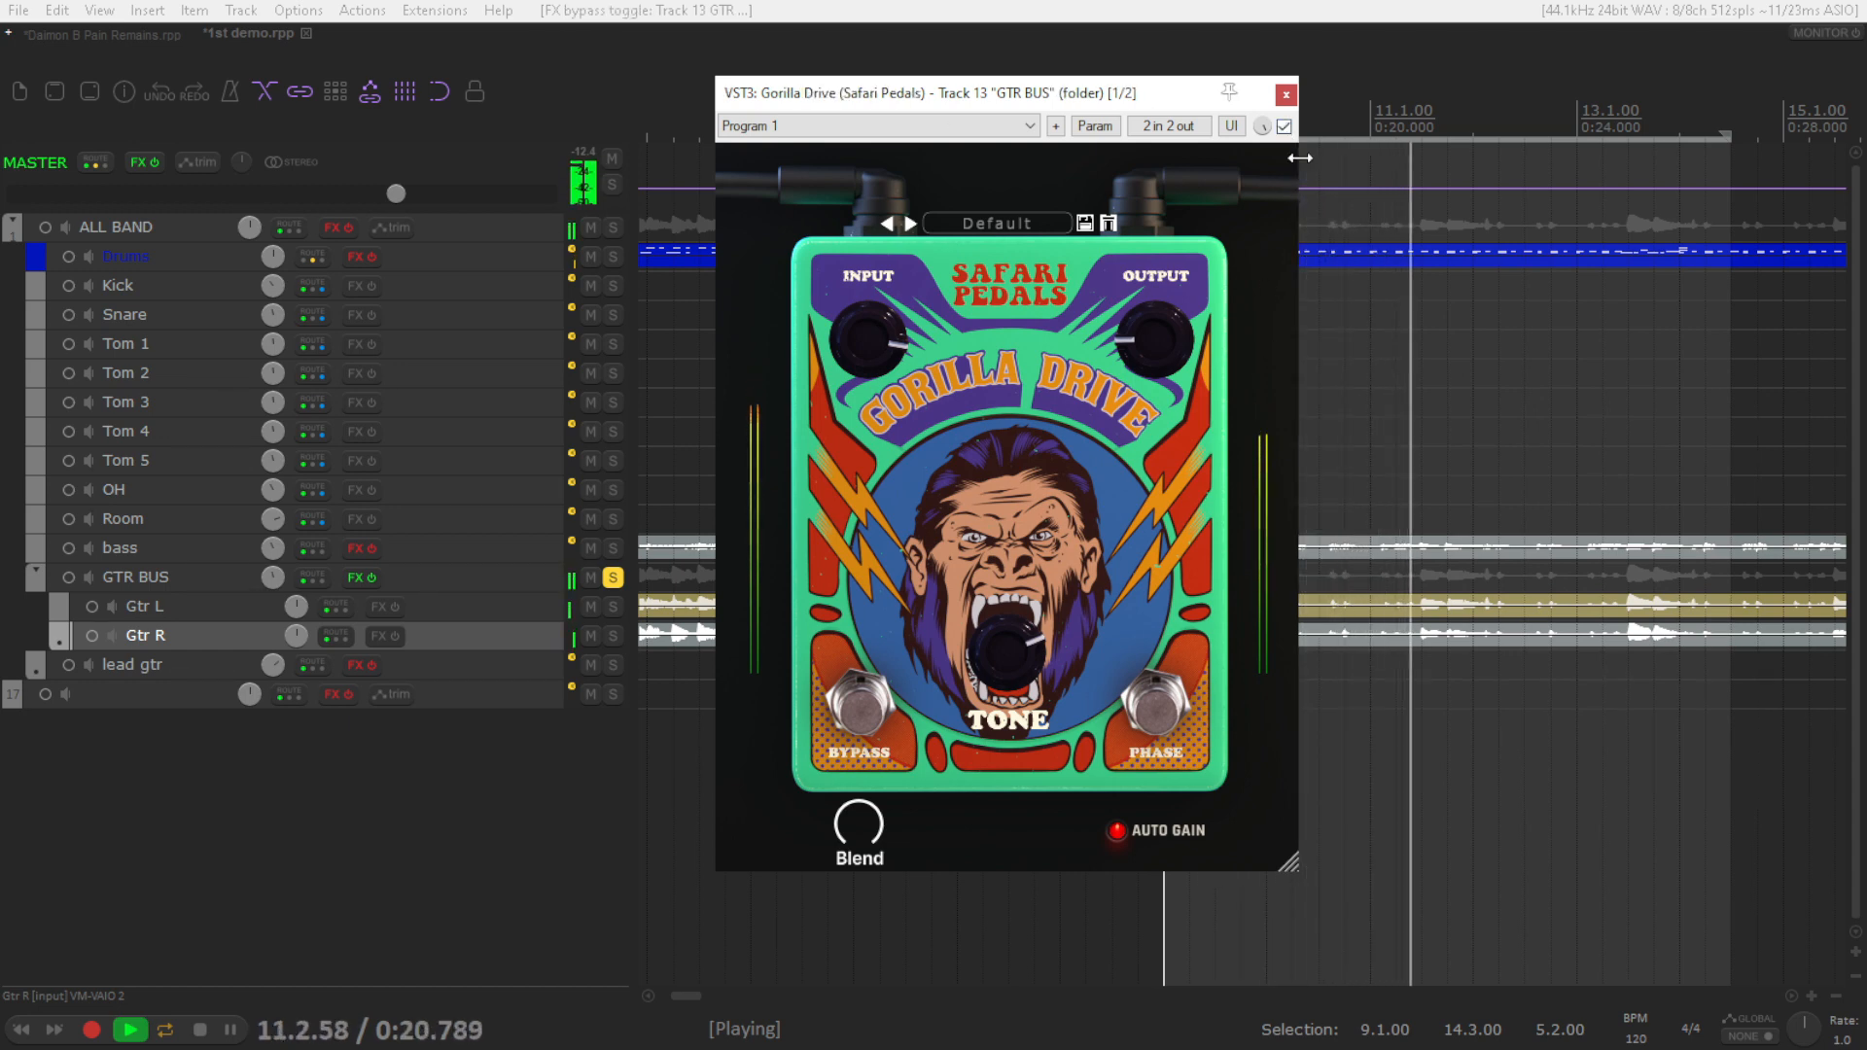
pyautogui.moveTo(1011, 620)
pyautogui.mouseDown()
pyautogui.moveTo(1023, 797)
pyautogui.moveTo(1017, 642)
pyautogui.mouseUp()
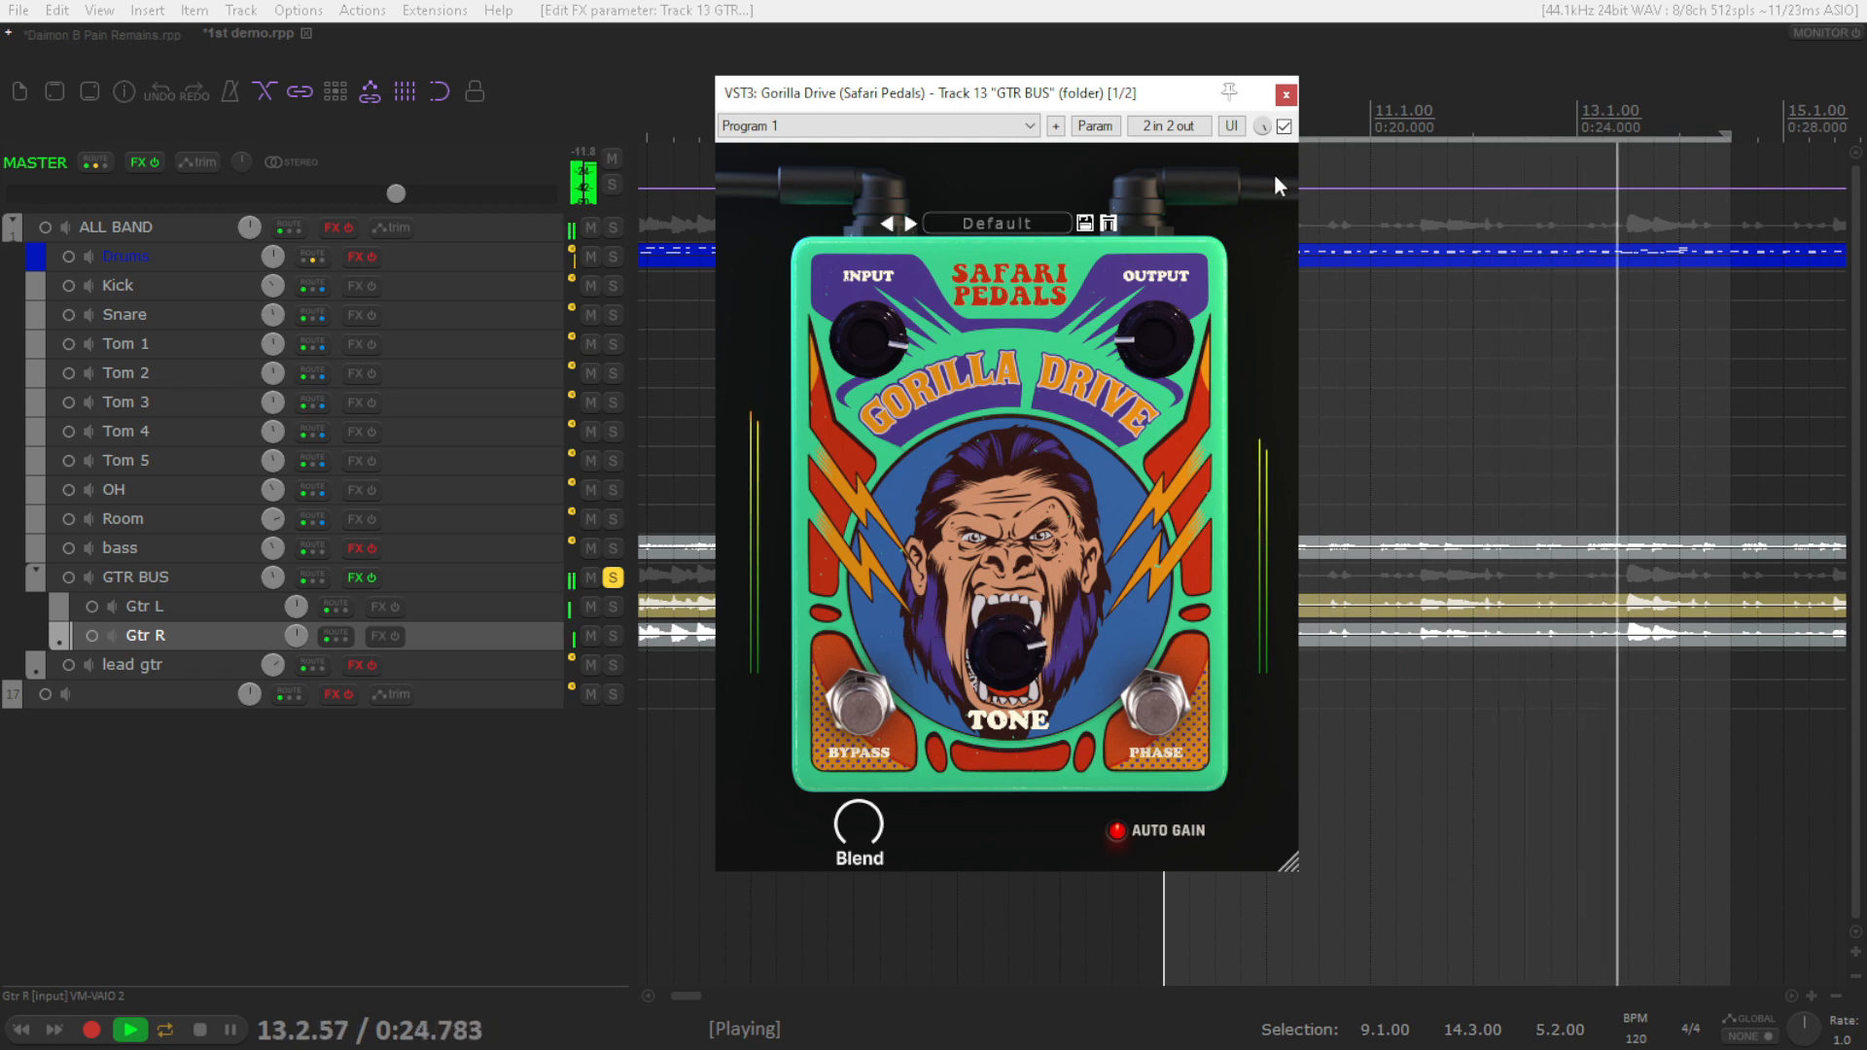
pyautogui.click(1284, 126)
pyautogui.click(1283, 126)
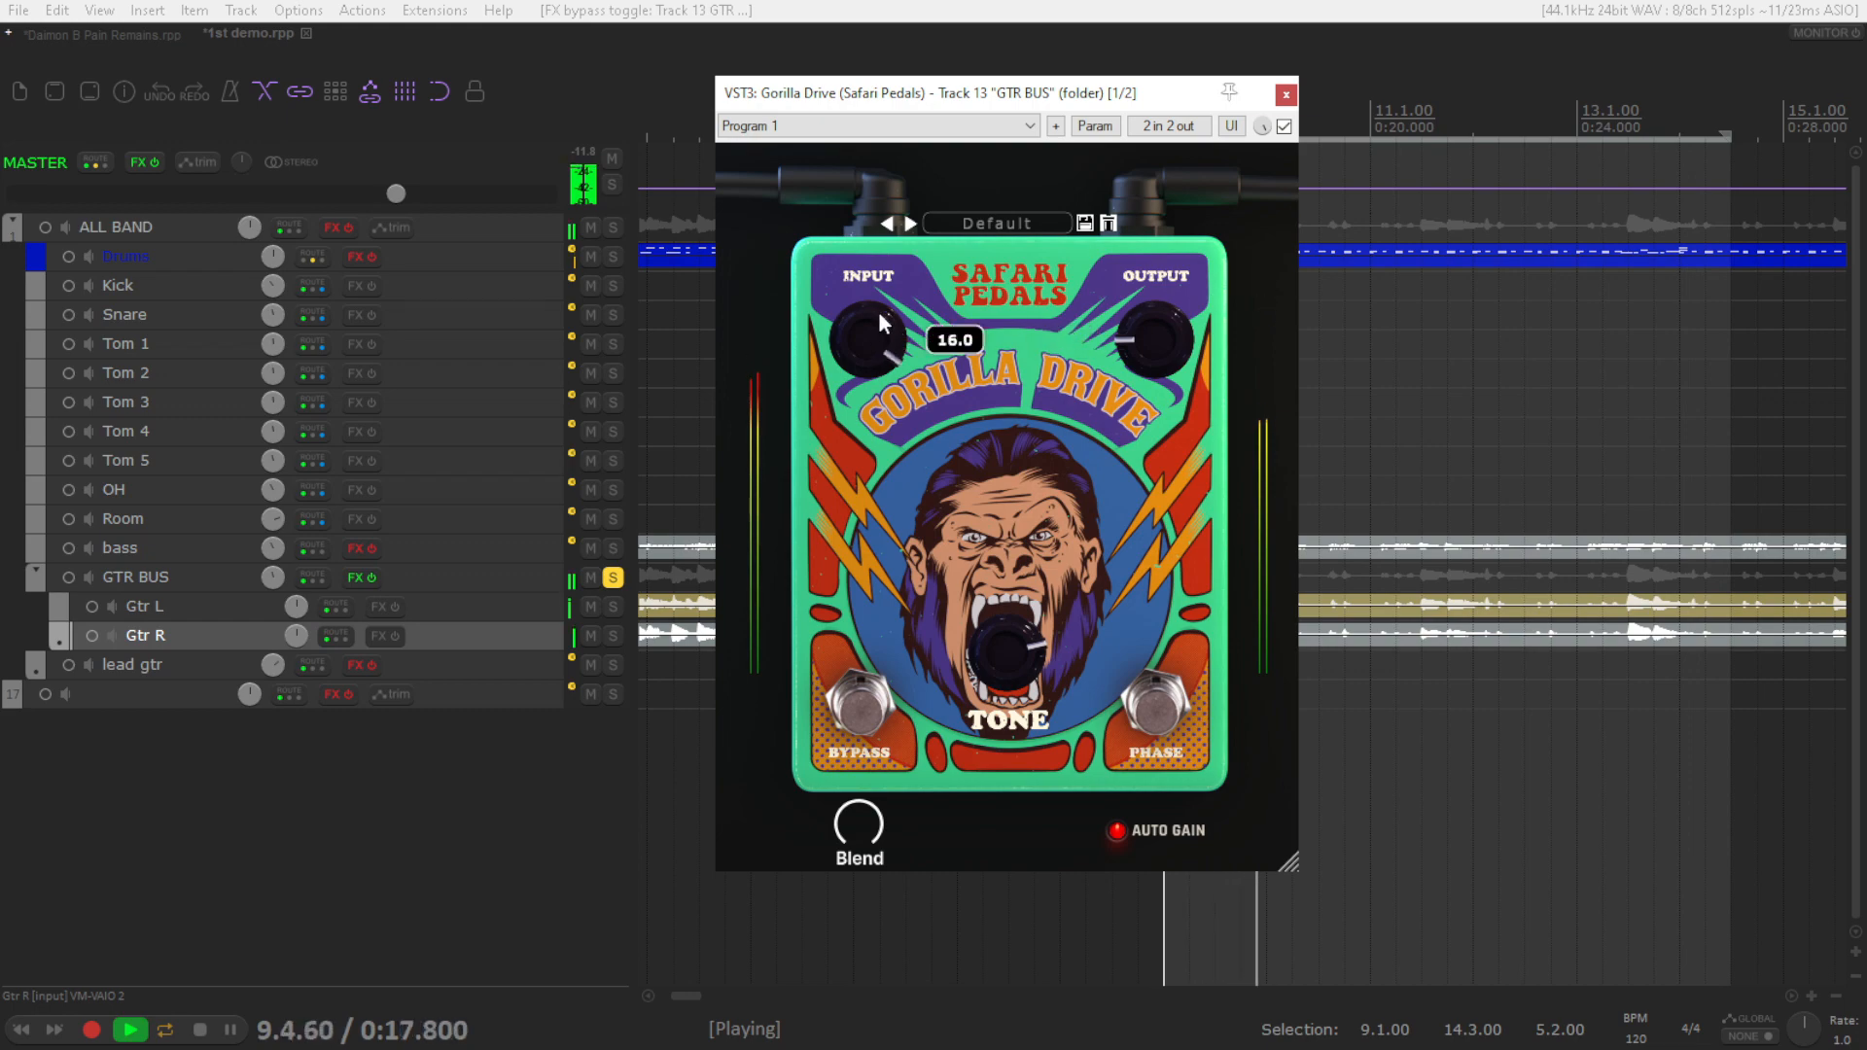
pyautogui.press('space')
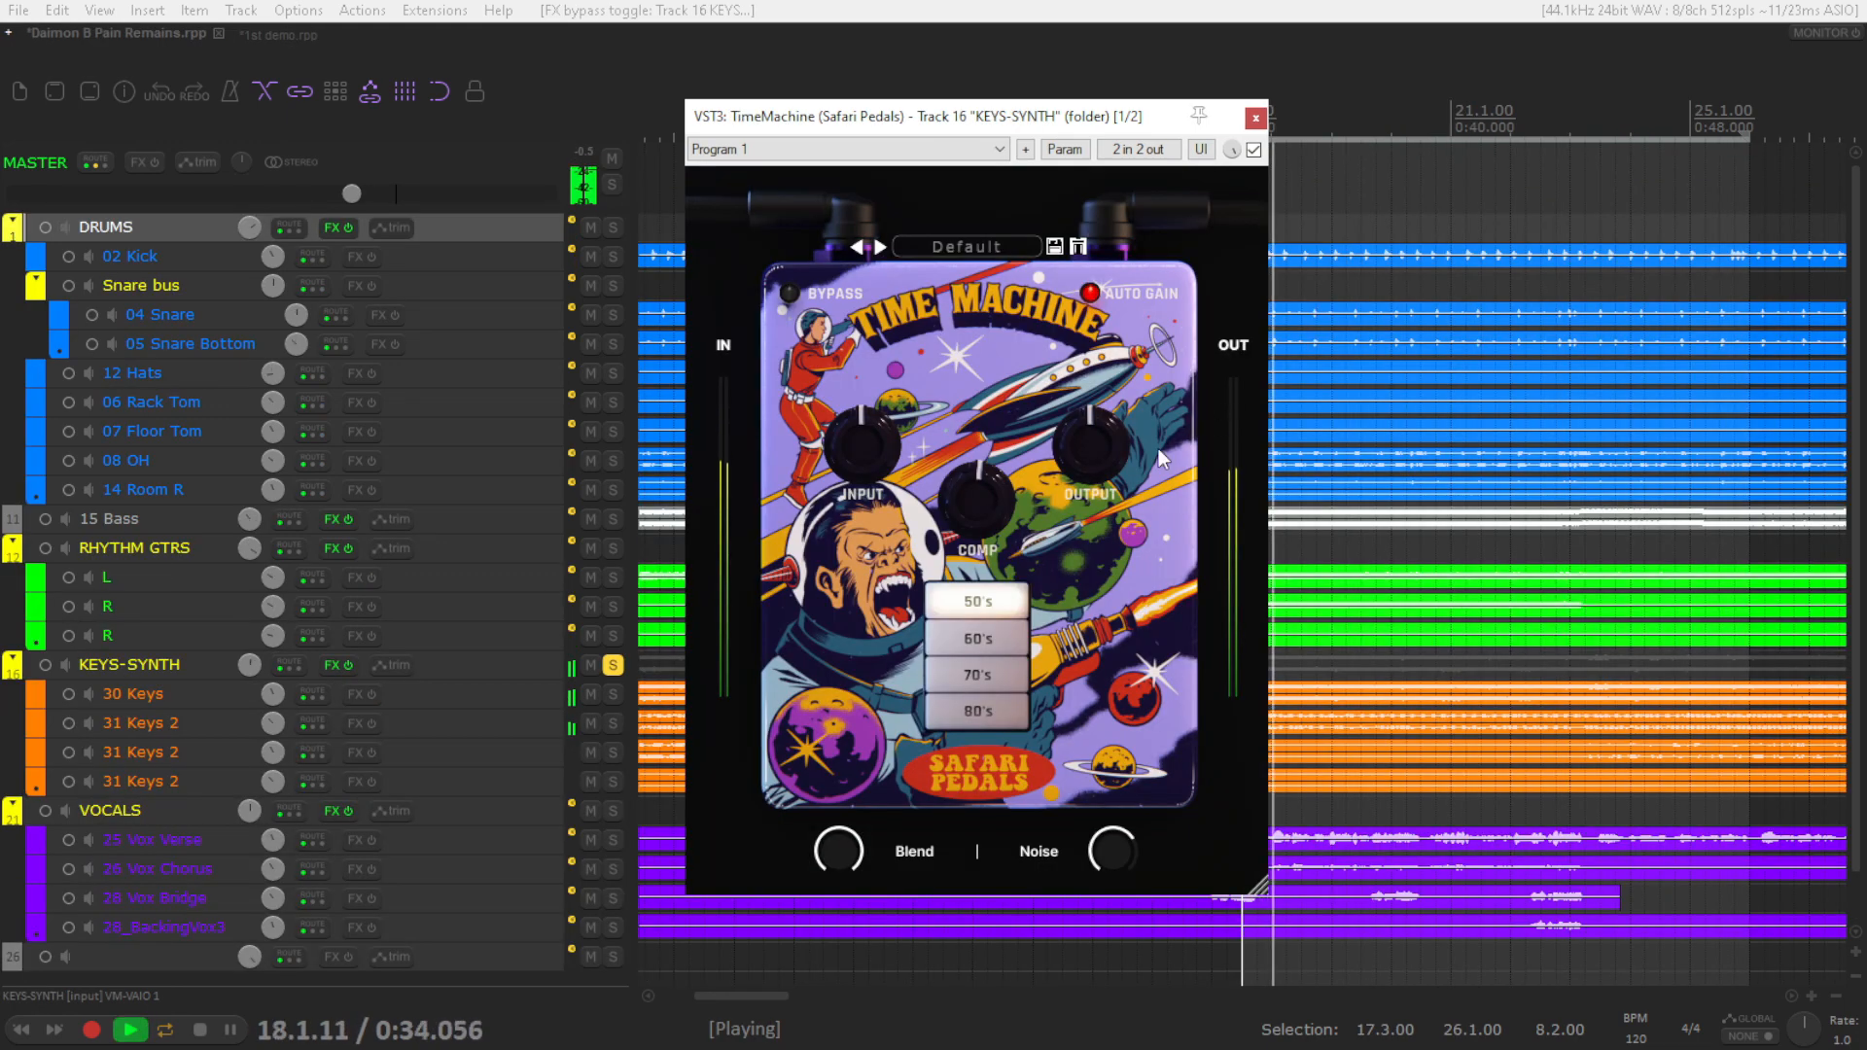
# Raise the Input of the KEYS-SYNTH Time Machine on 50's, comparing the keys with the plugin bypassed and active
pyautogui.moveTo(871, 453)
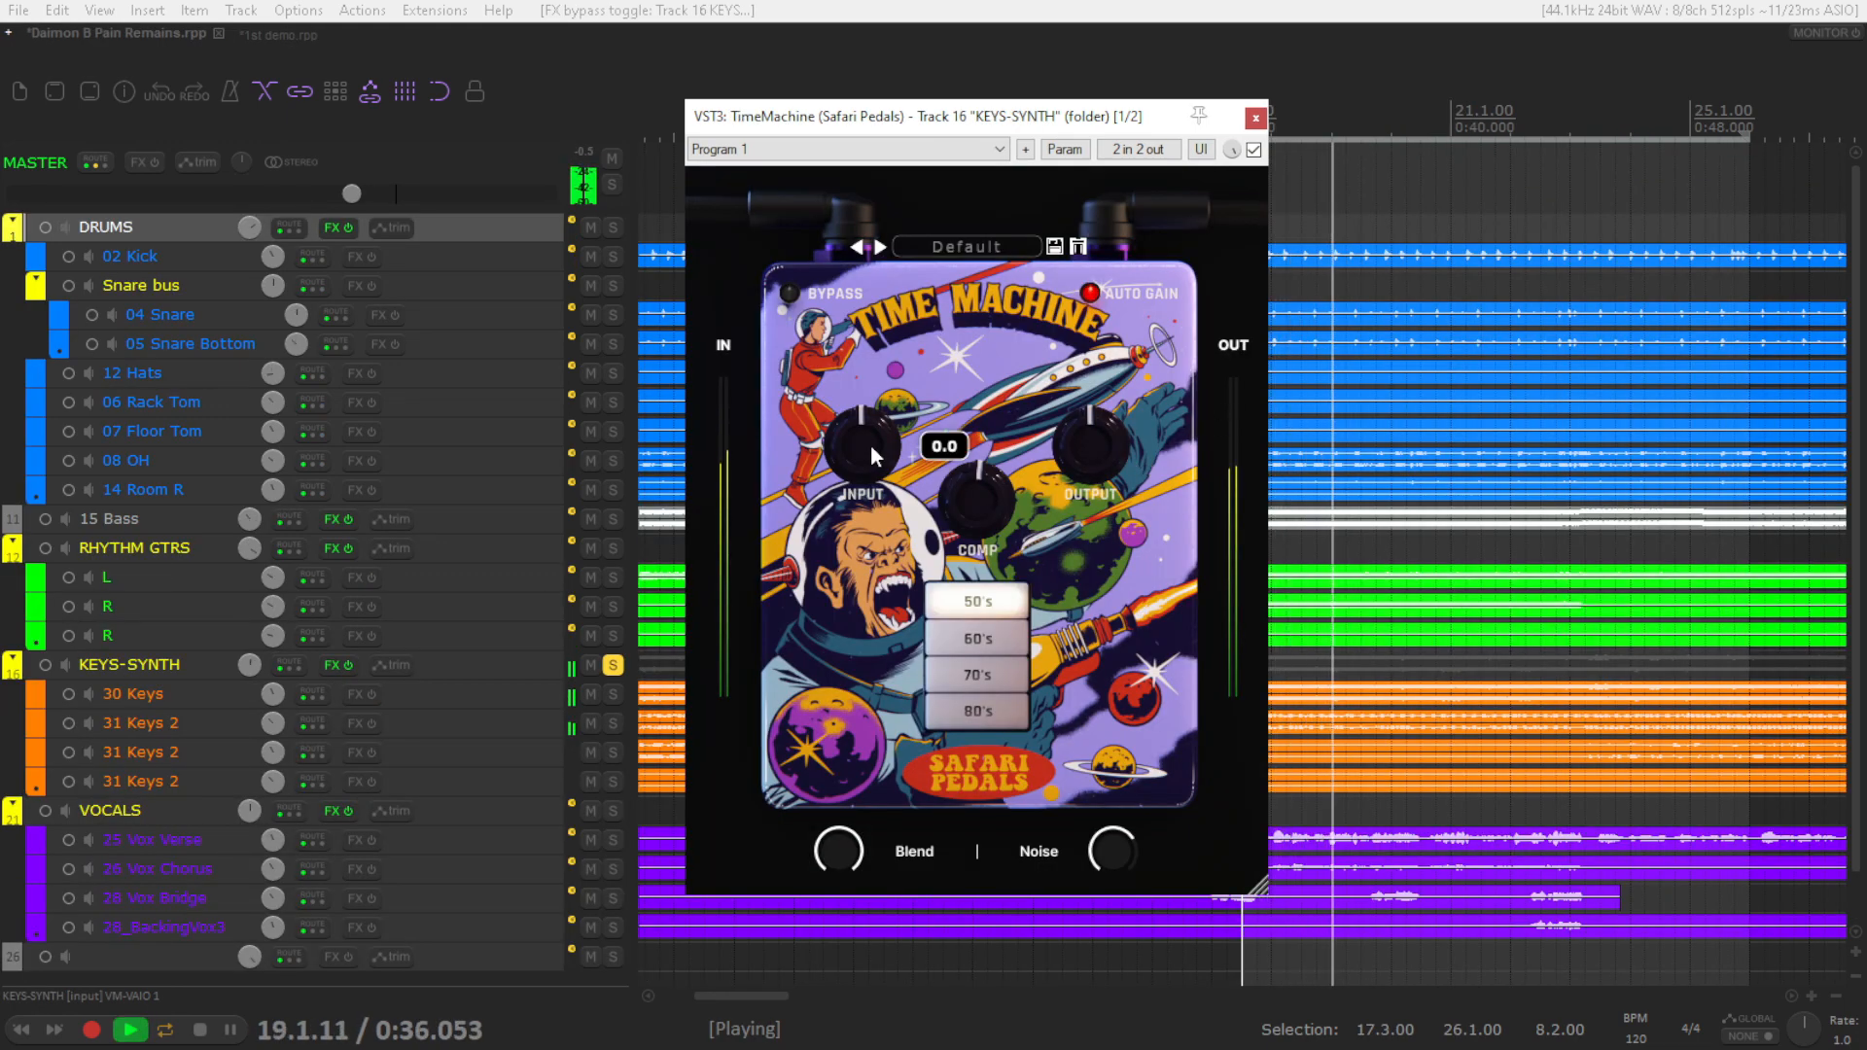
pyautogui.click(1254, 150)
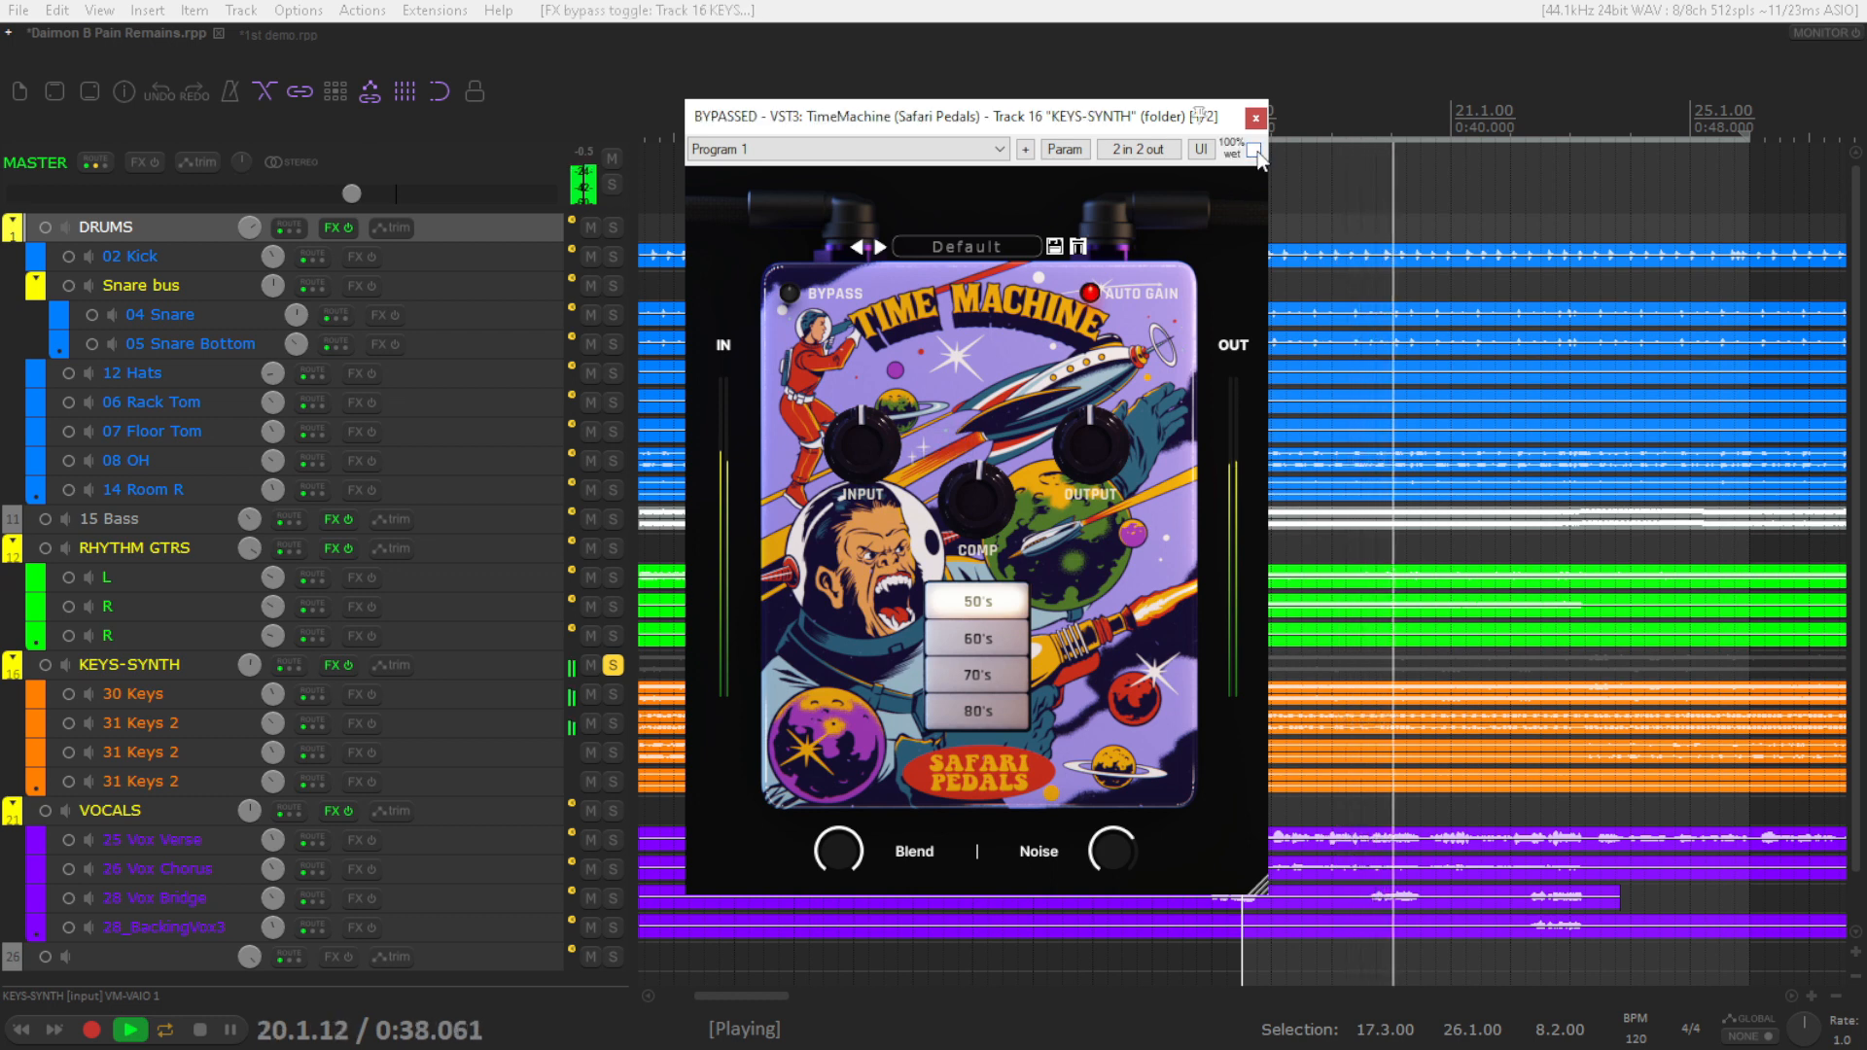
pyautogui.click(1253, 149)
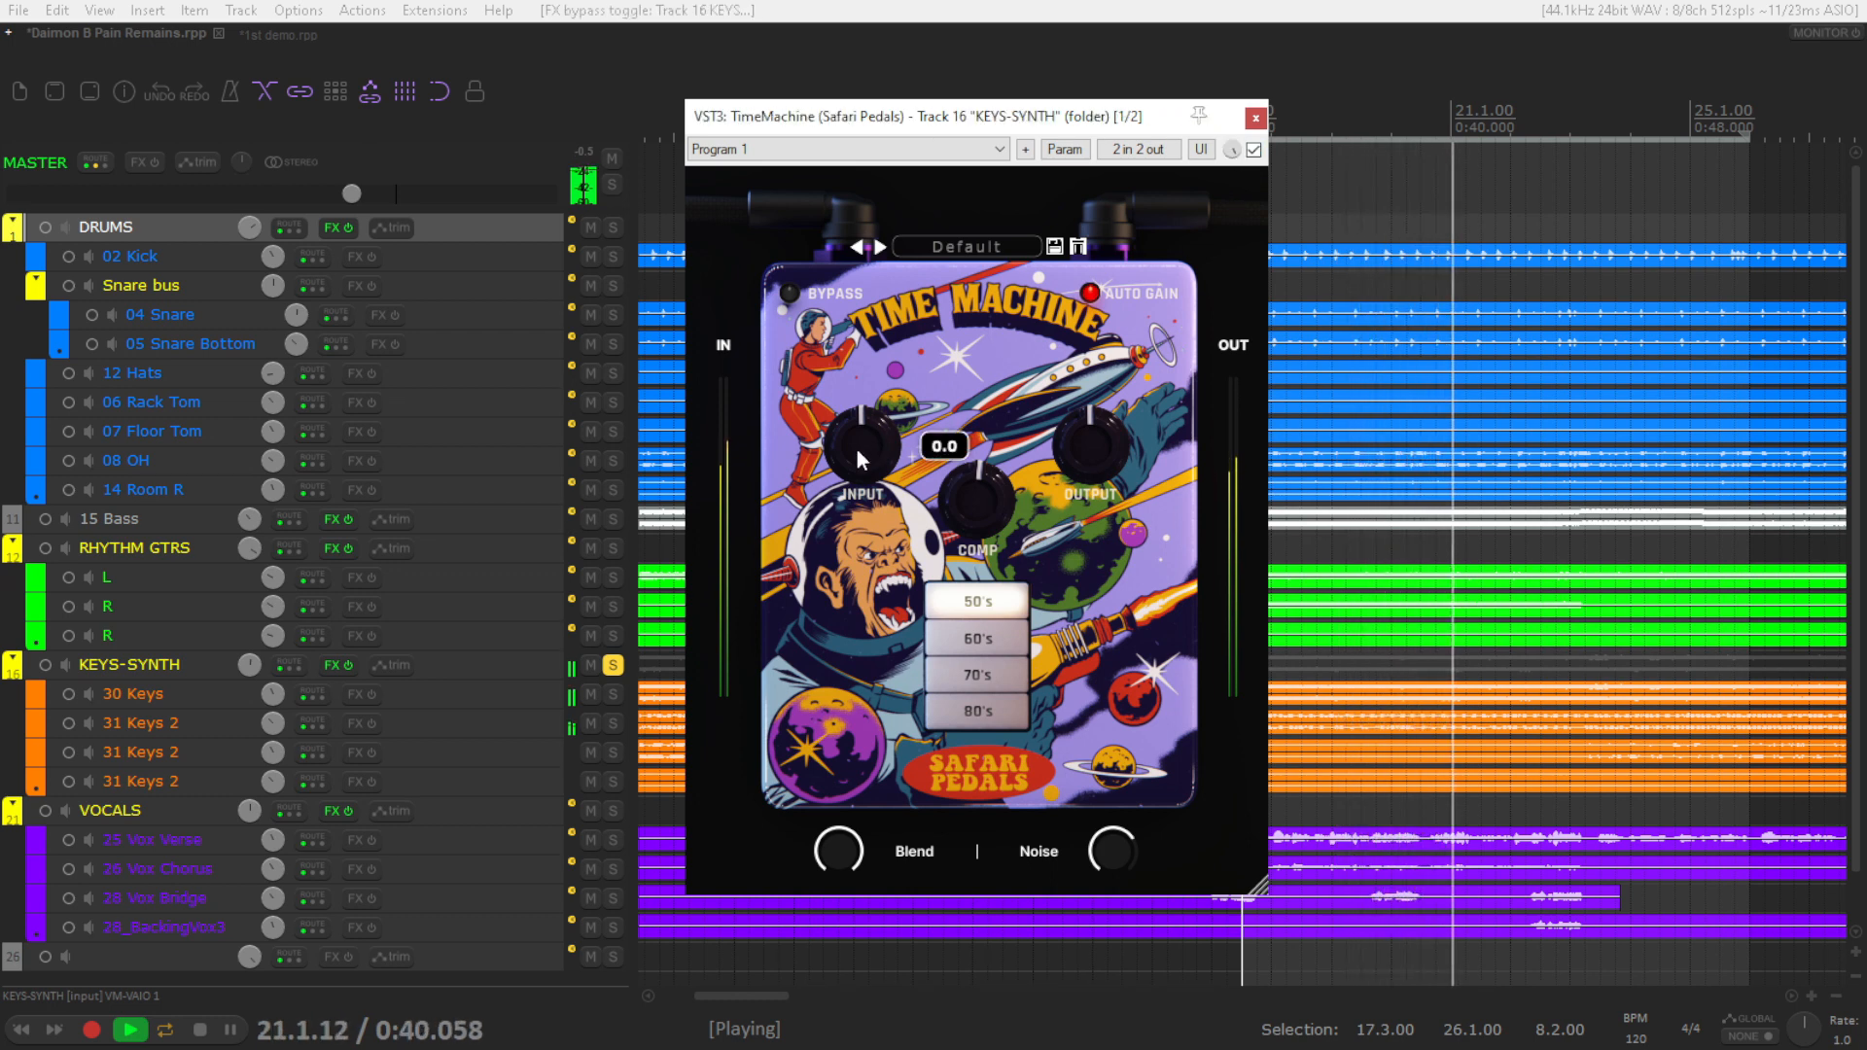
pyautogui.moveTo(855, 449)
pyautogui.mouseDown()
pyautogui.moveTo(872, 352)
pyautogui.moveTo(871, 418)
pyautogui.mouseUp()
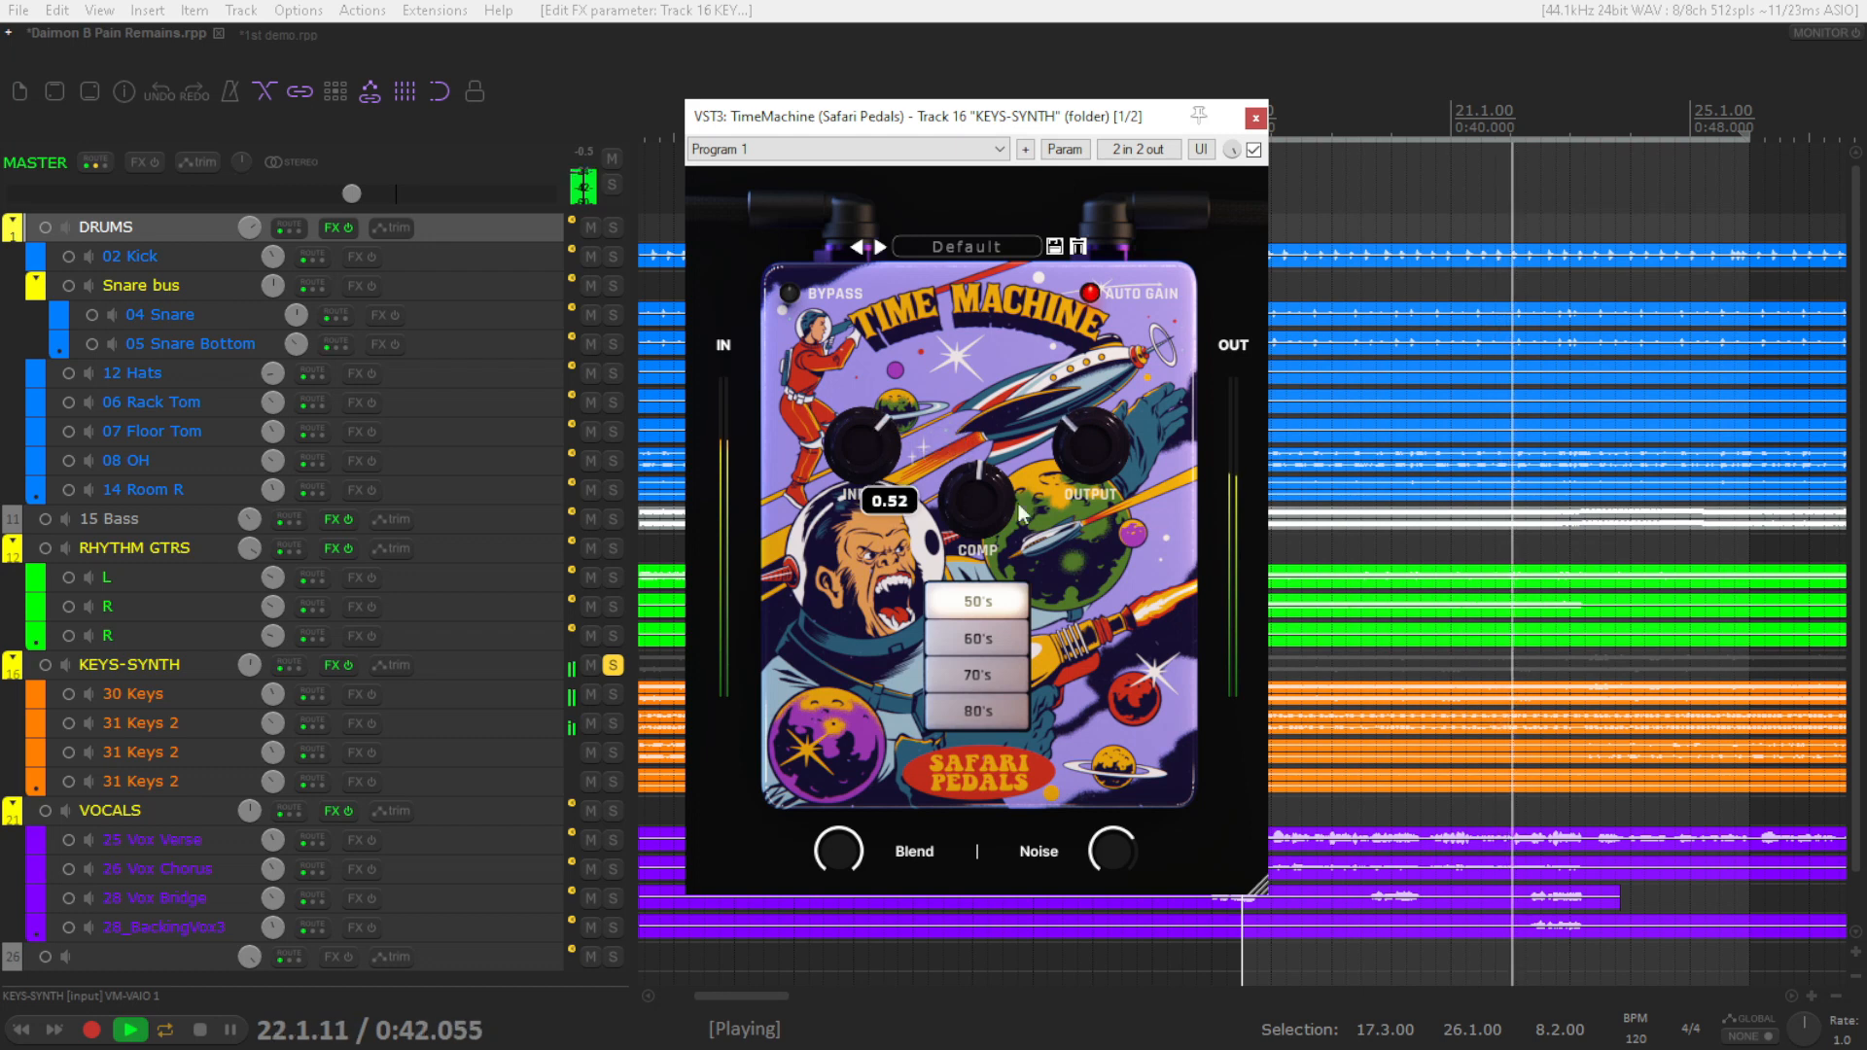
pyautogui.click(1253, 150)
pyautogui.click(1253, 150)
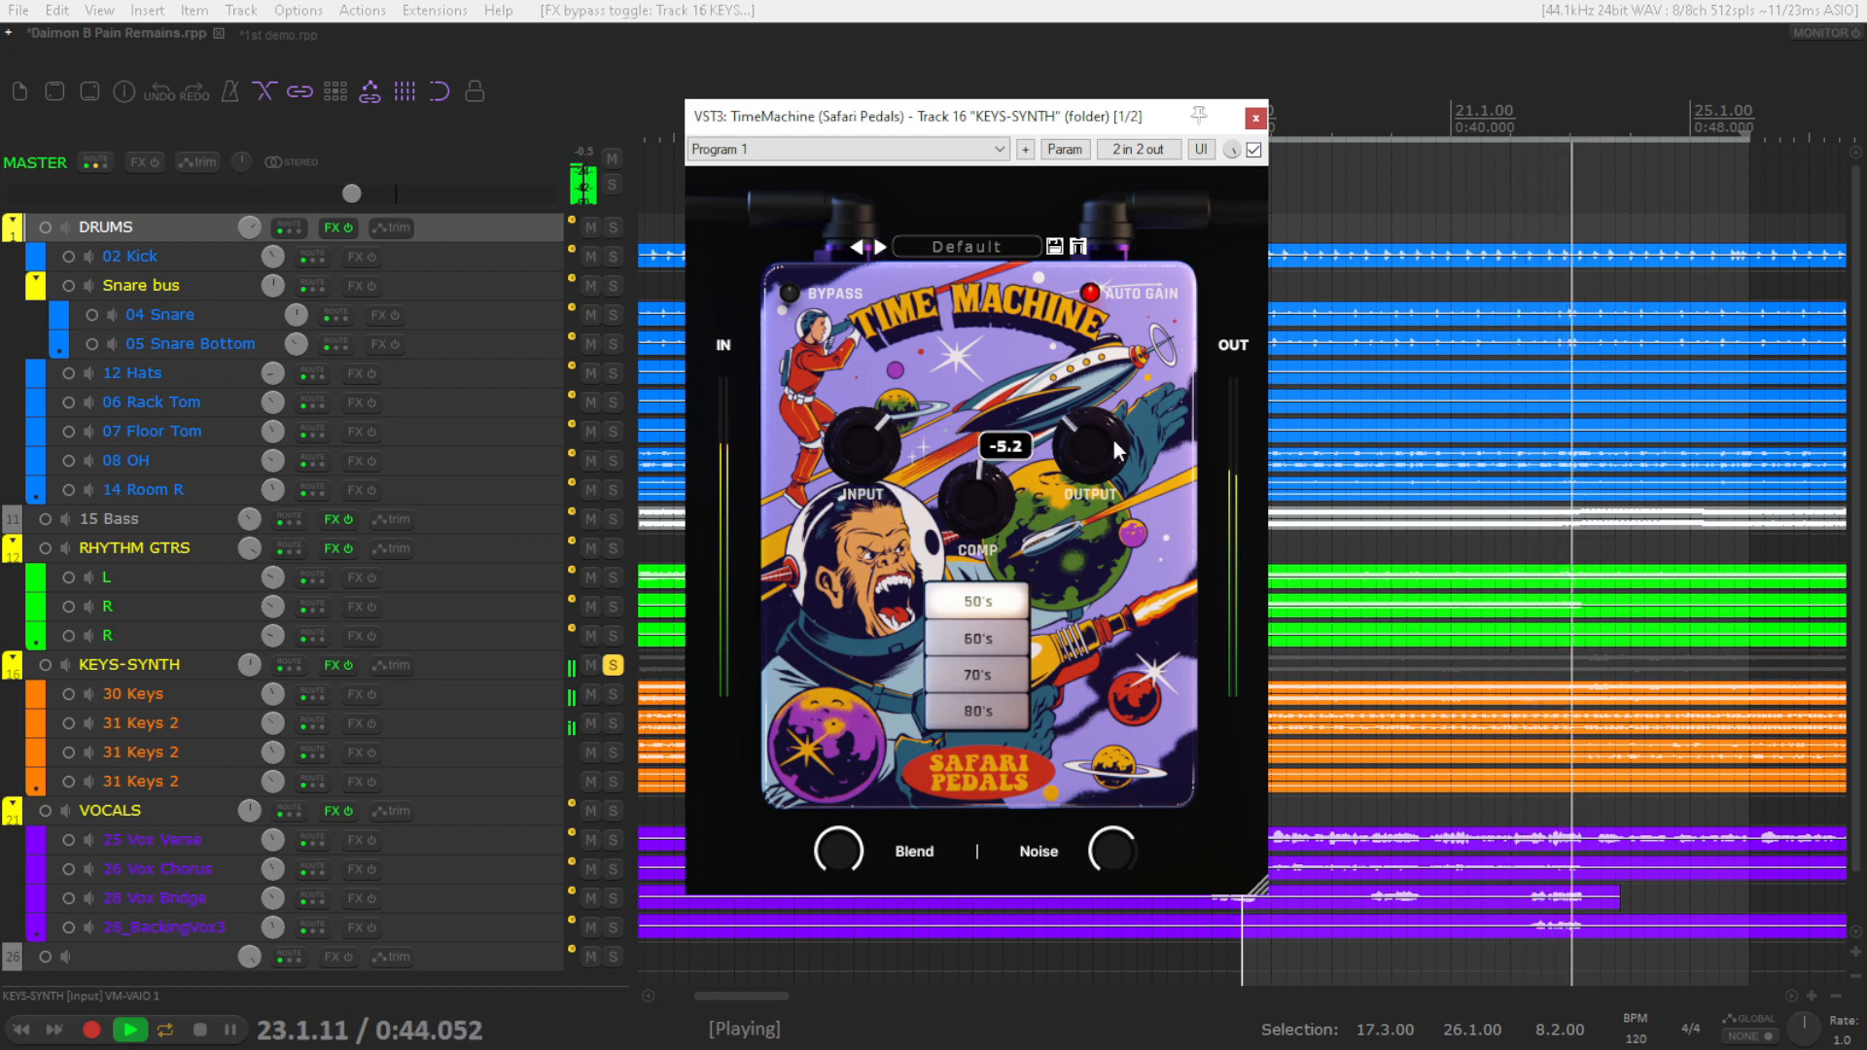
# Audition the 70's and 80's eras on the KEYS-SYNTH Time Machine, turn down its Noise, and compare against bypass
pyautogui.click(995, 677)
pyautogui.click(989, 713)
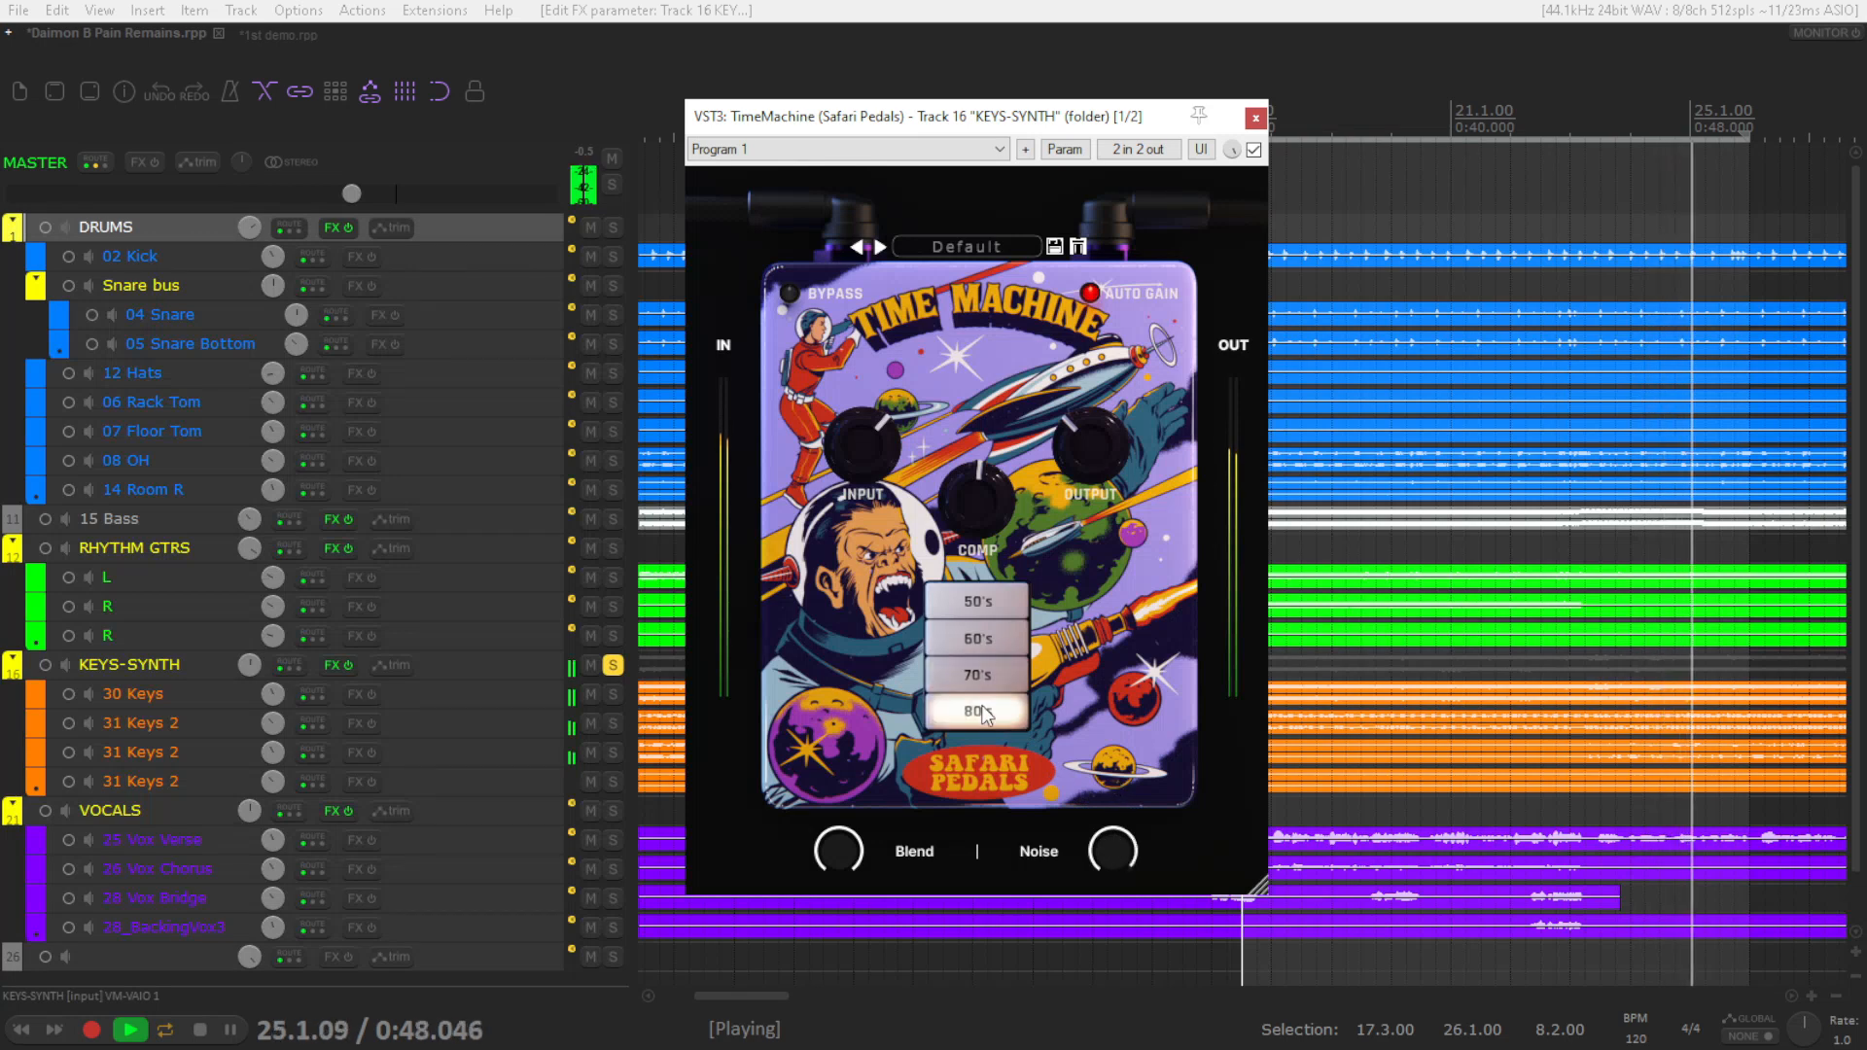
pyautogui.moveTo(1114, 860); pyautogui.dragTo(1116, 925)
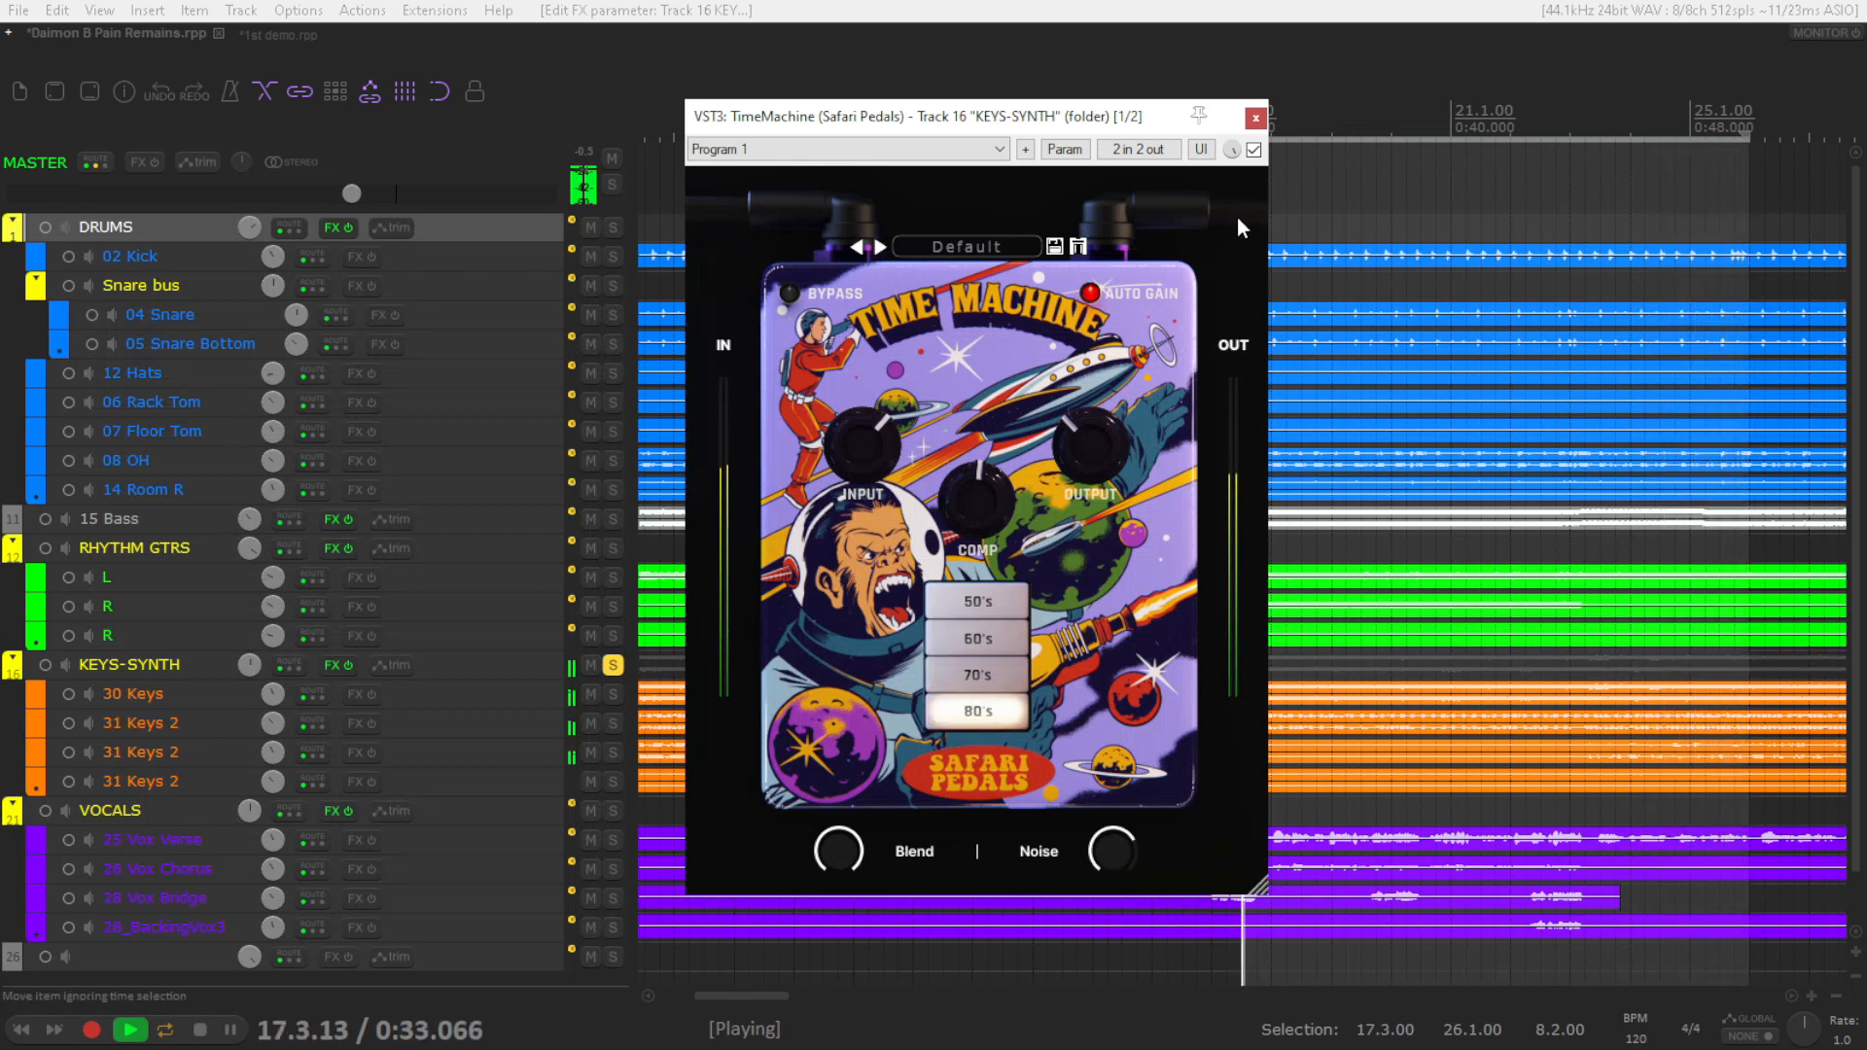
pyautogui.click(1253, 150)
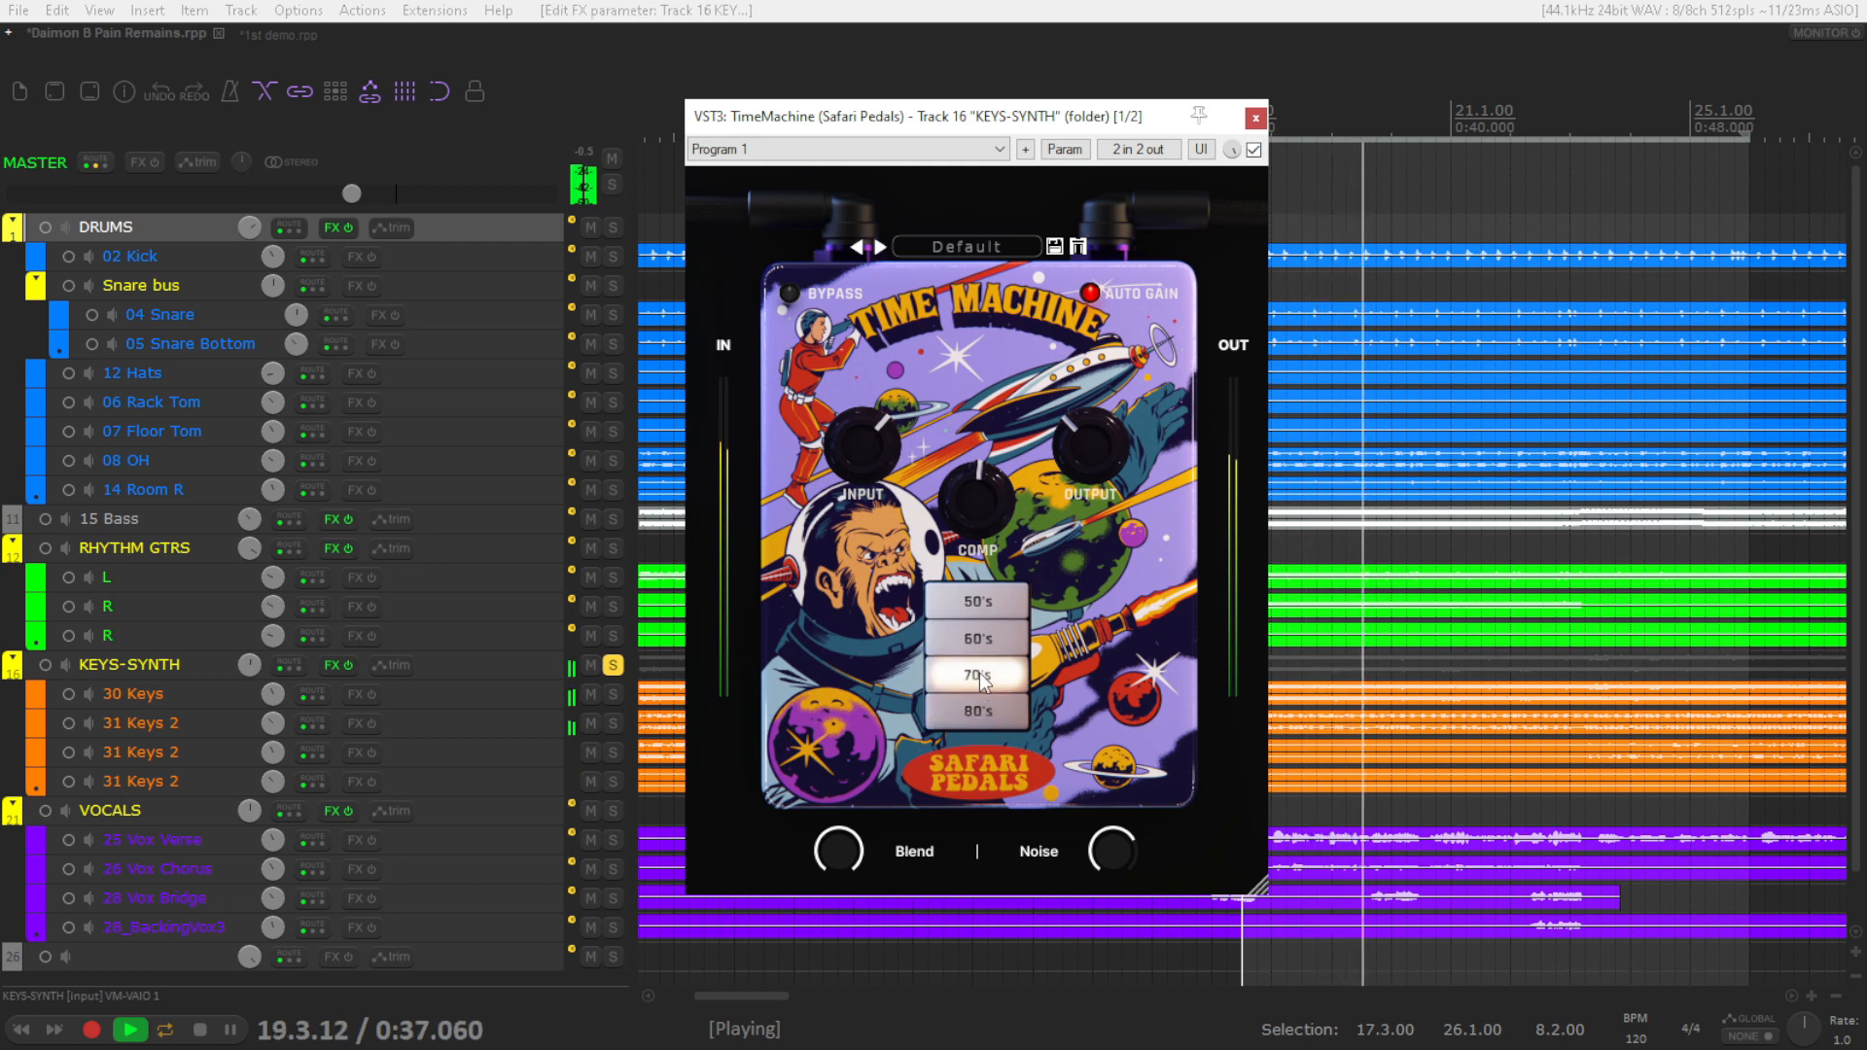
# Compare the 60's and 80's eras of the KEYS-SYNTH Time Machine with the plugin bypassed and active, finishing on 80's
pyautogui.click(978, 642)
pyautogui.click(1256, 153)
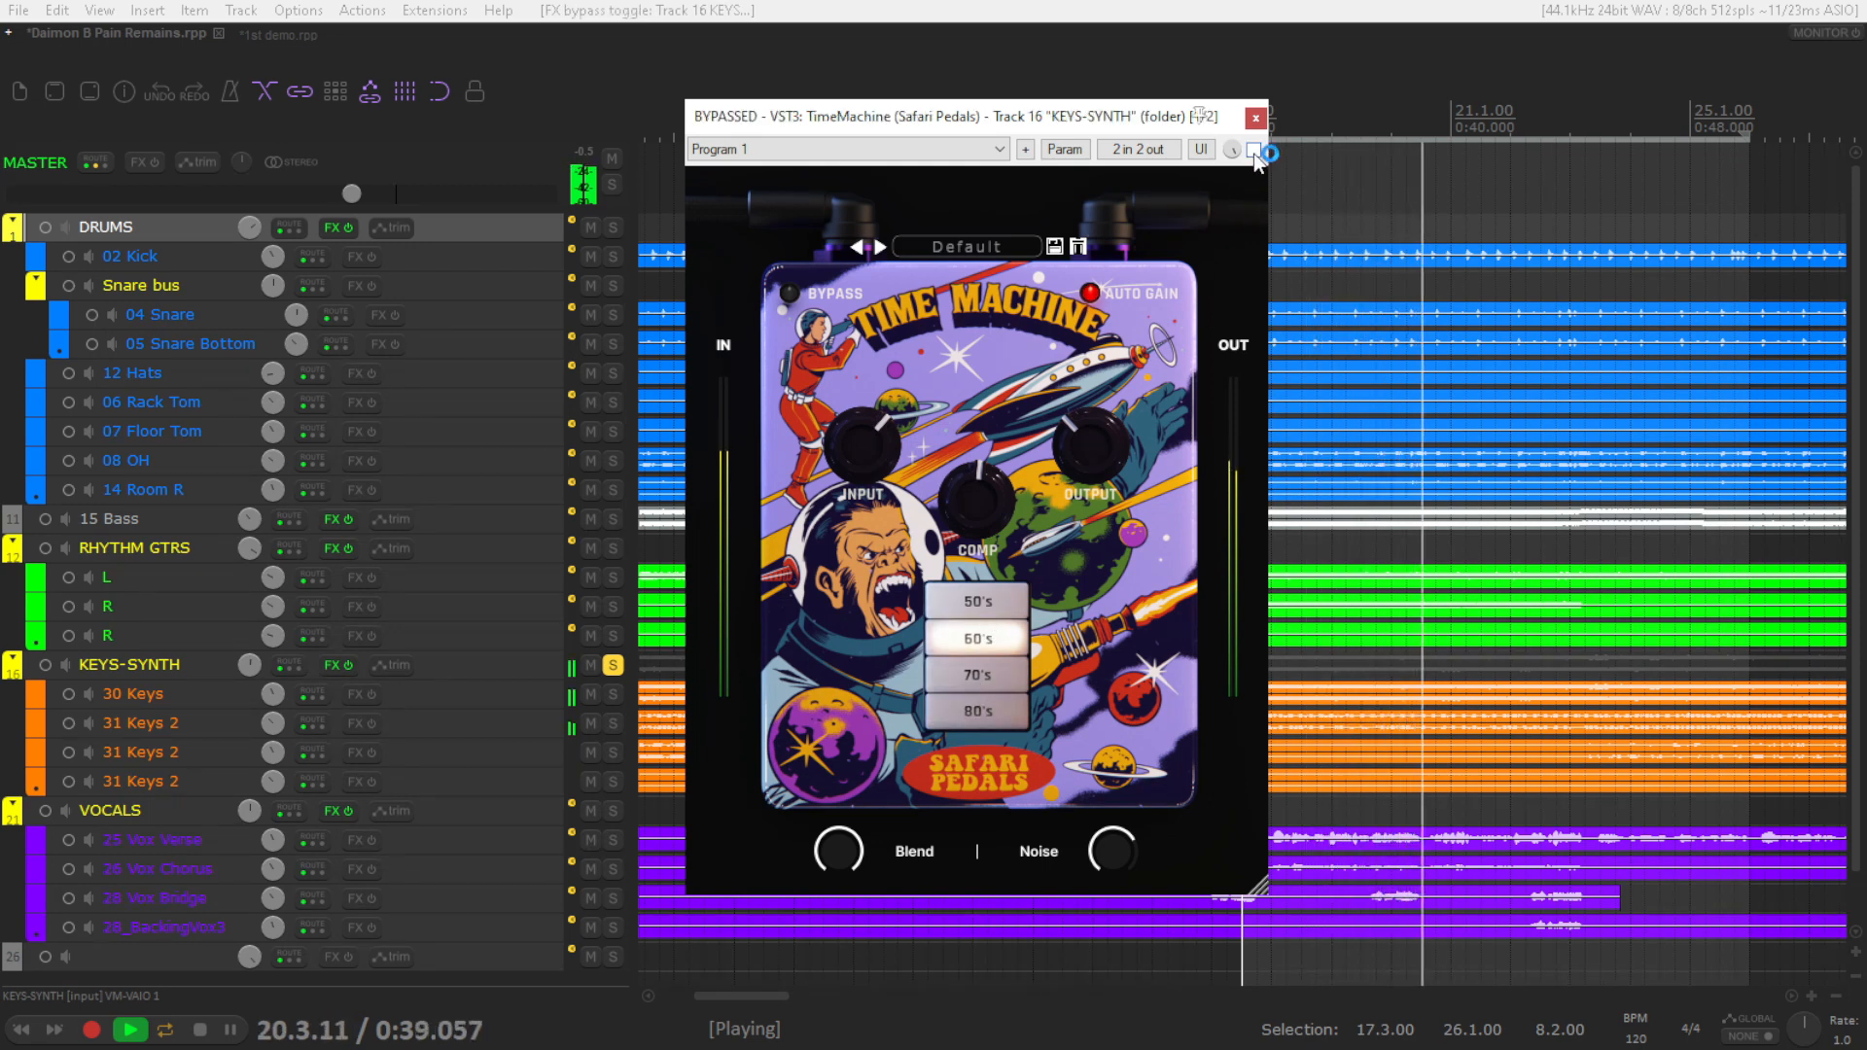
pyautogui.click(1256, 153)
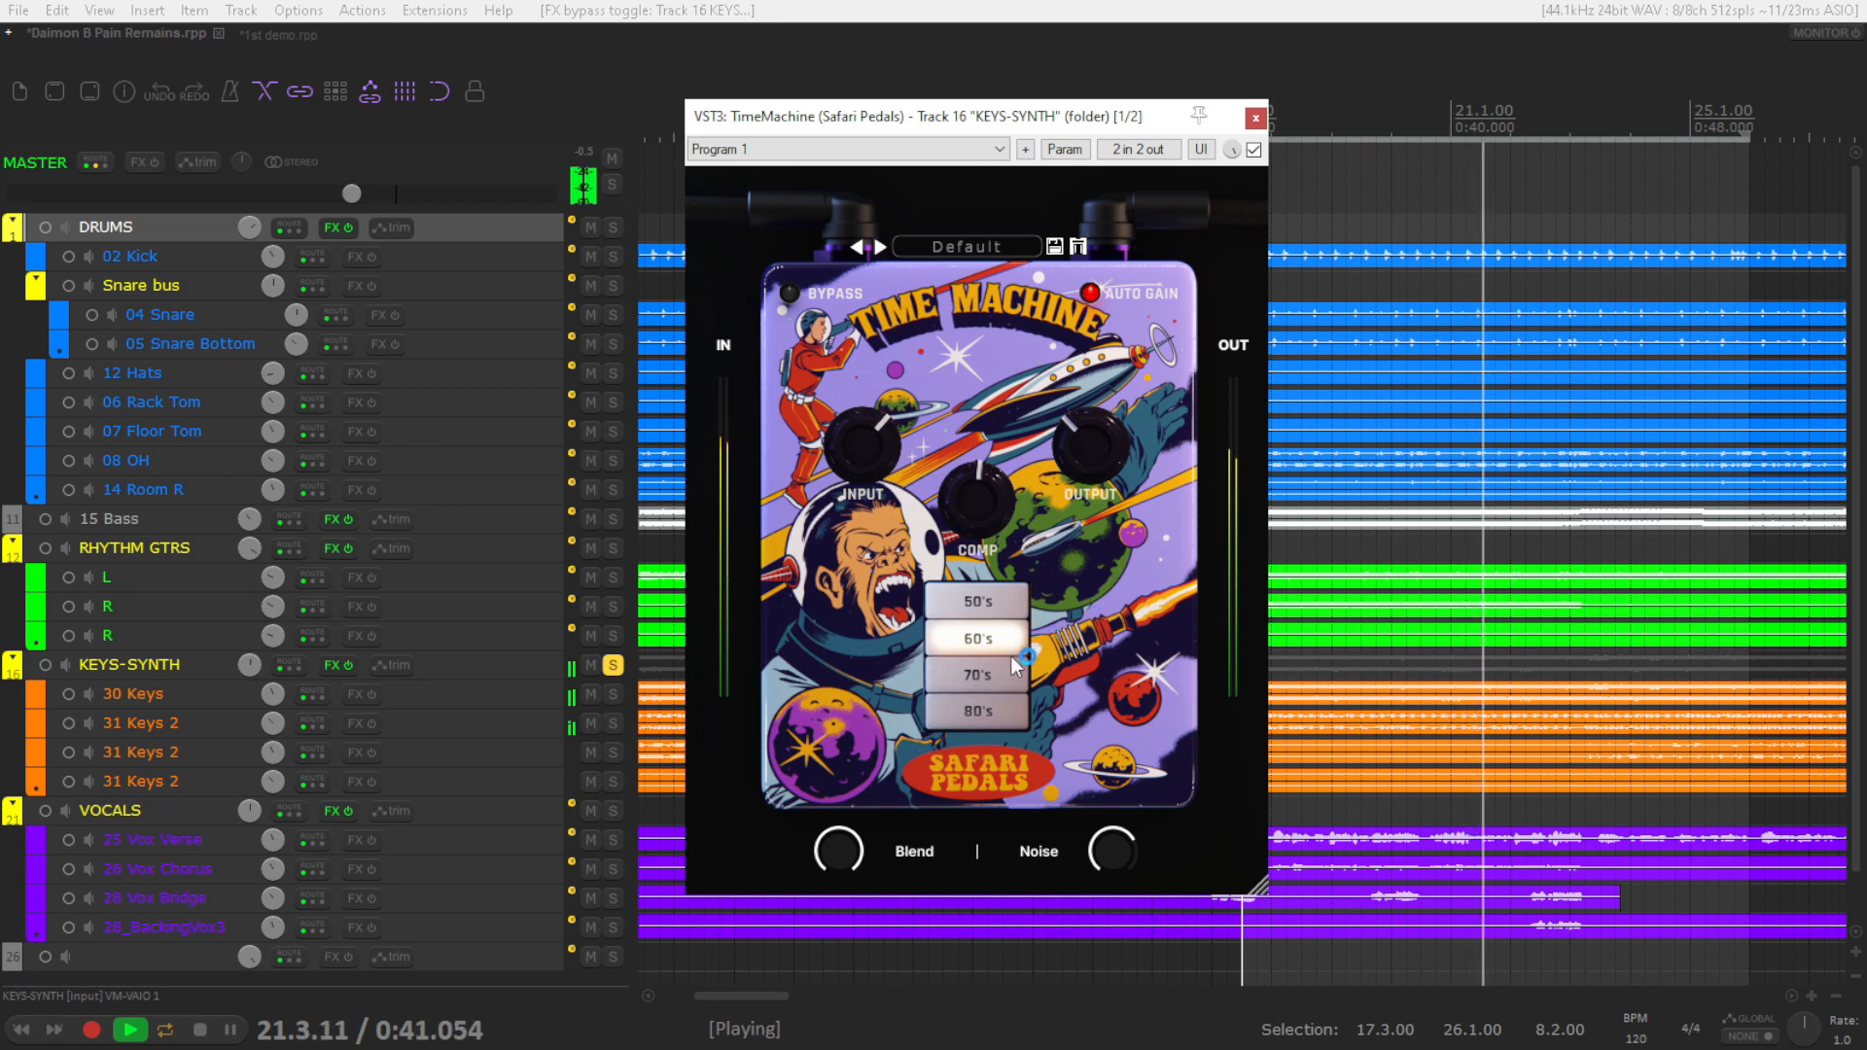
pyautogui.click(1001, 712)
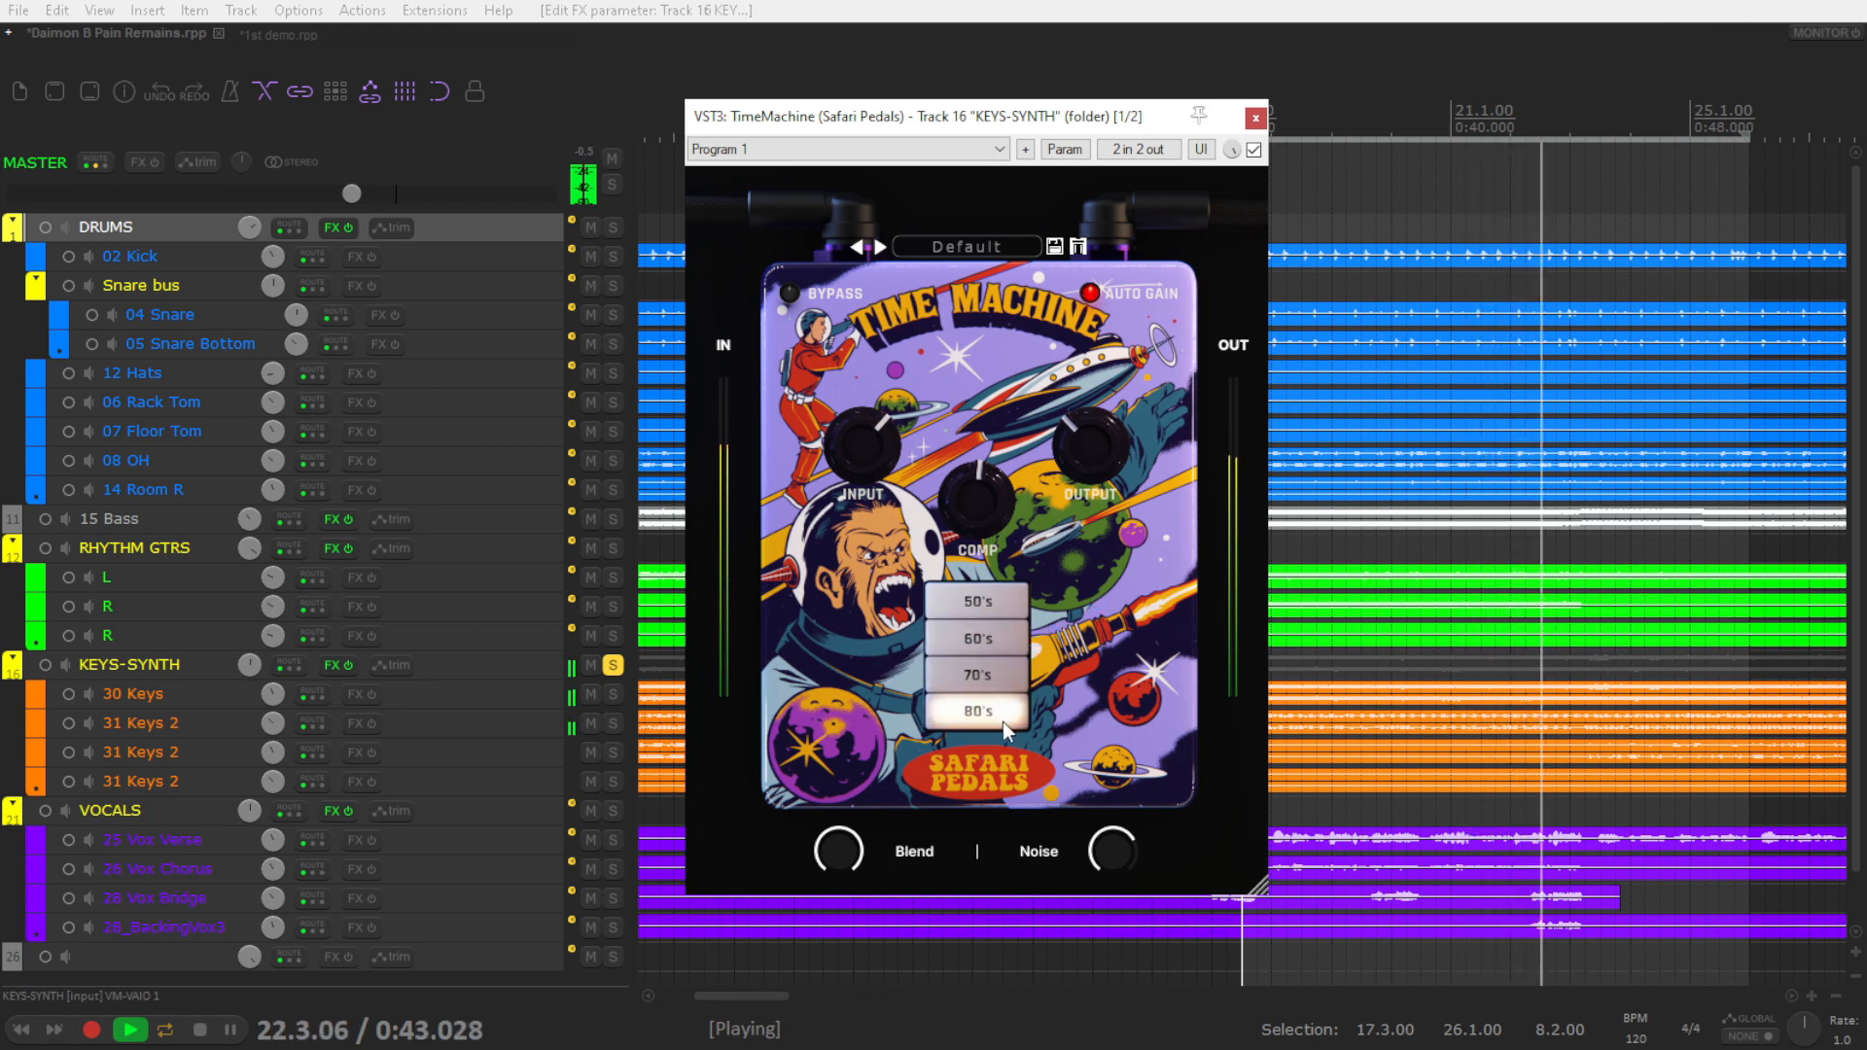
pyautogui.click(1254, 150)
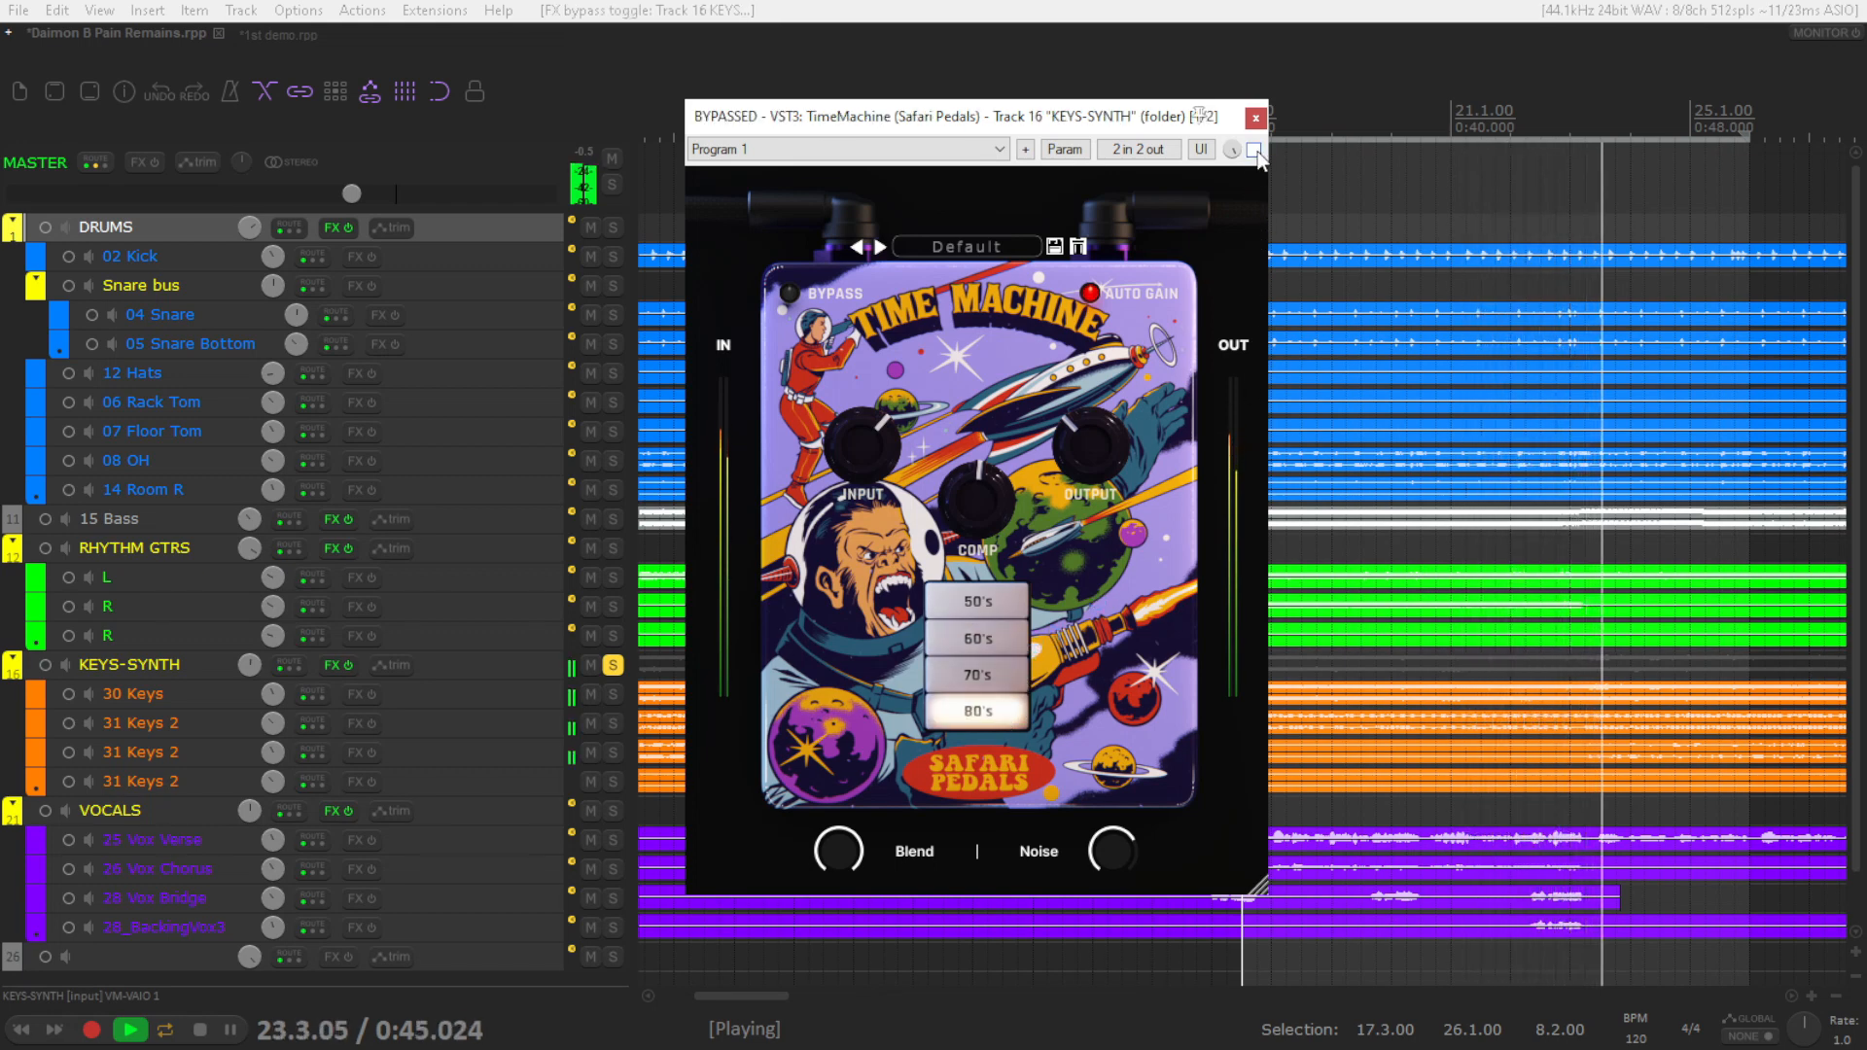
pyautogui.click(1254, 150)
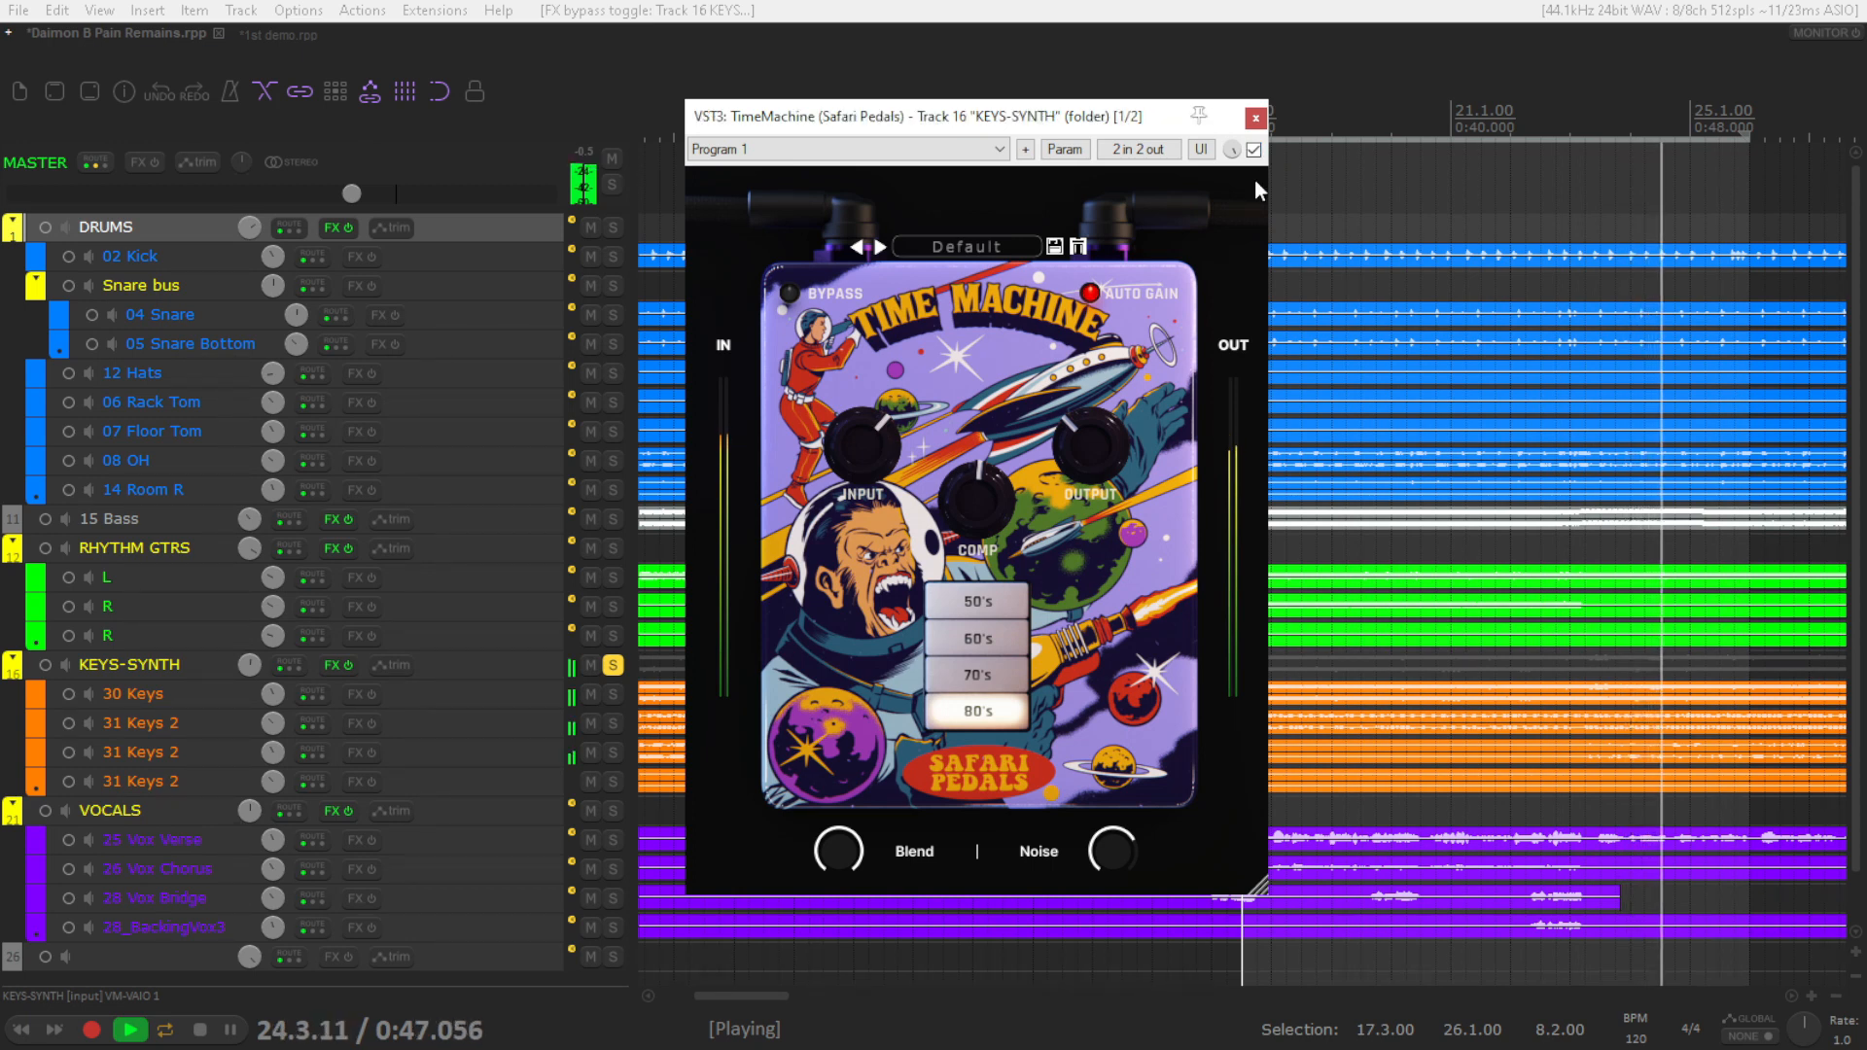
pyautogui.click(1253, 152)
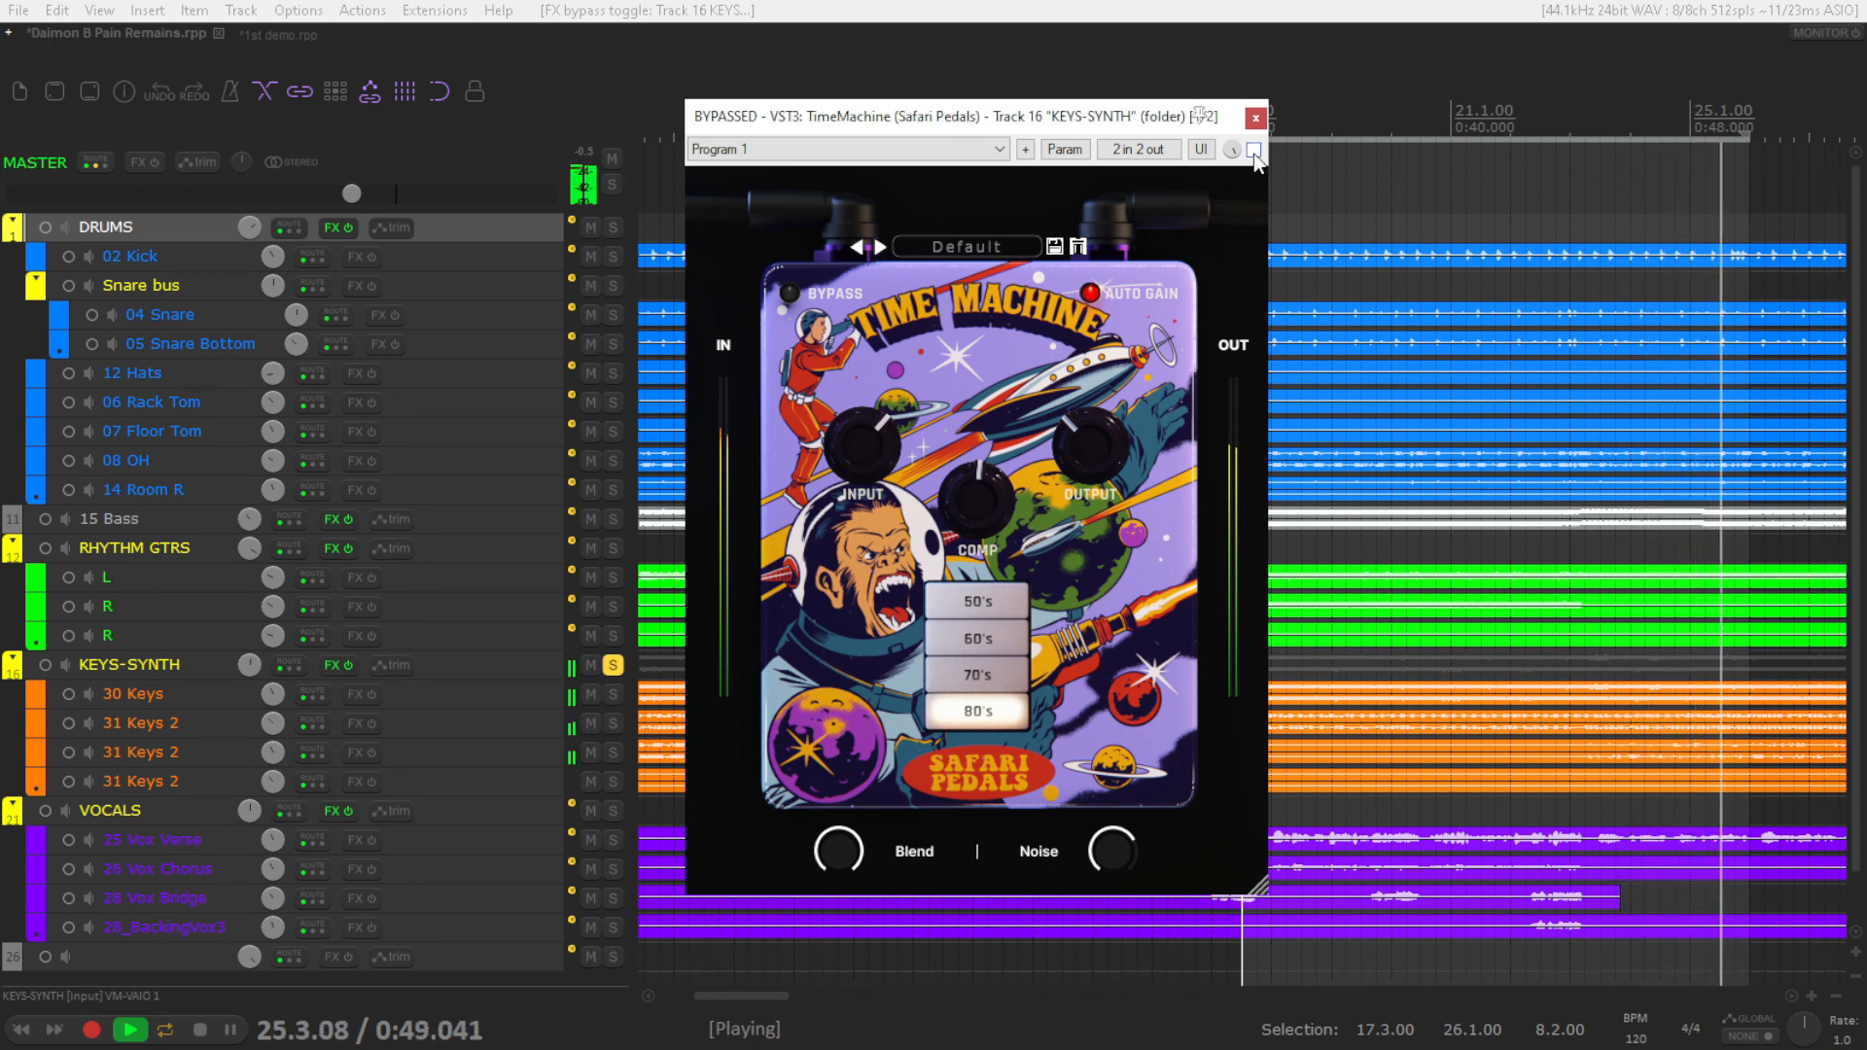
pyautogui.click(1253, 152)
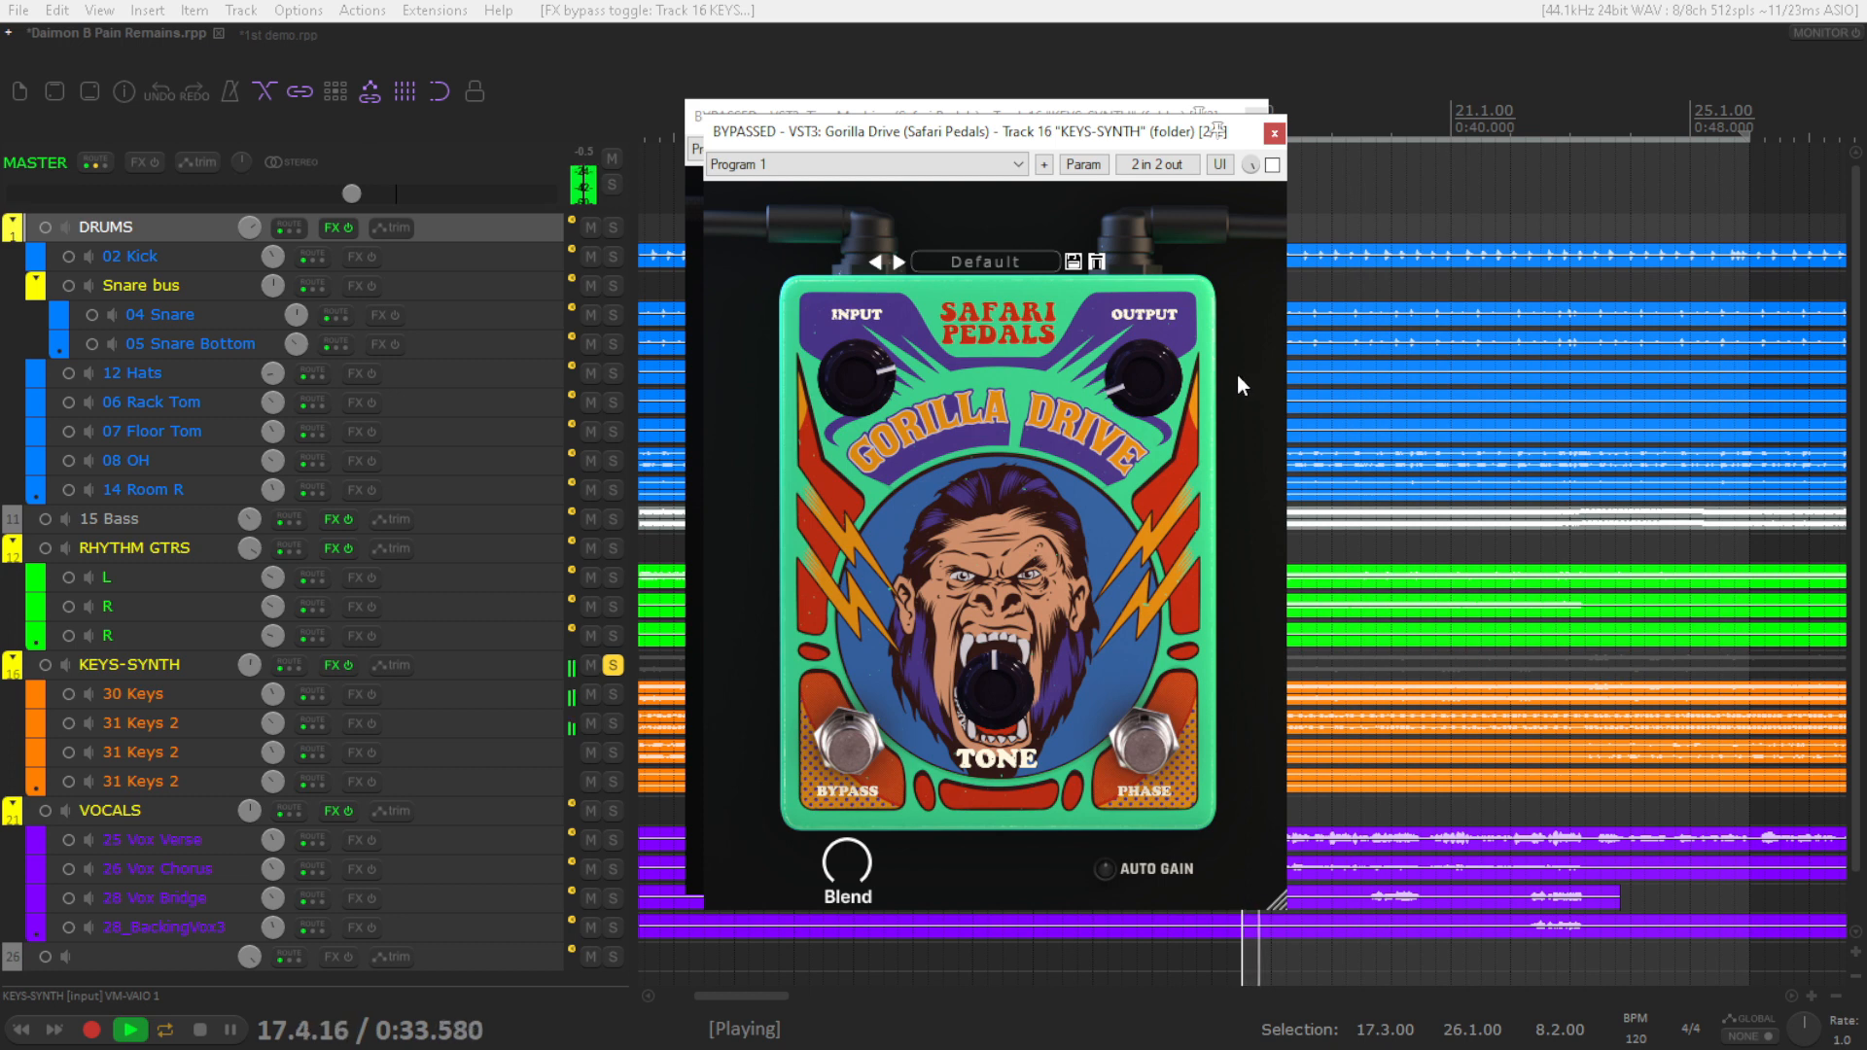
# Activate the KEYS-SYNTH Gorilla Drive, raise its Input, adjust its Tone, and compare the keys bypassed and active
pyautogui.click(1272, 166)
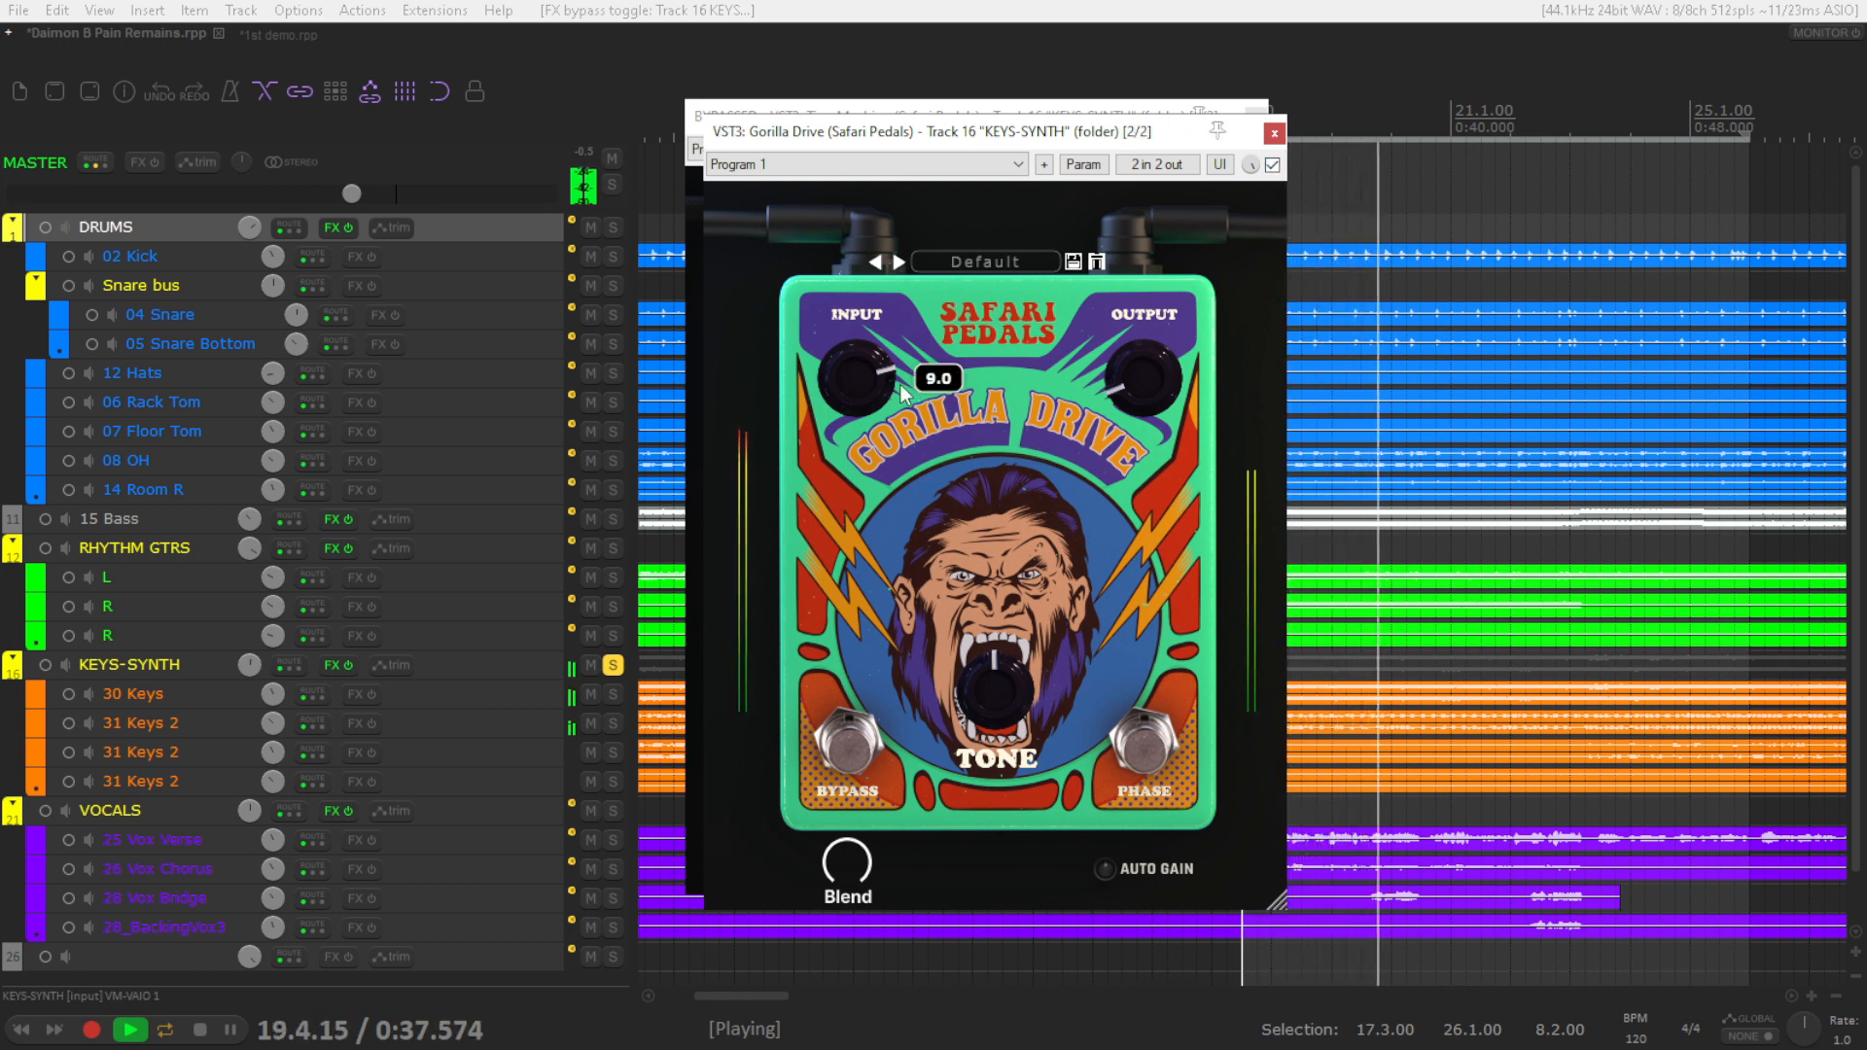
pyautogui.moveTo(901, 383); pyautogui.dragTo(844, 347)
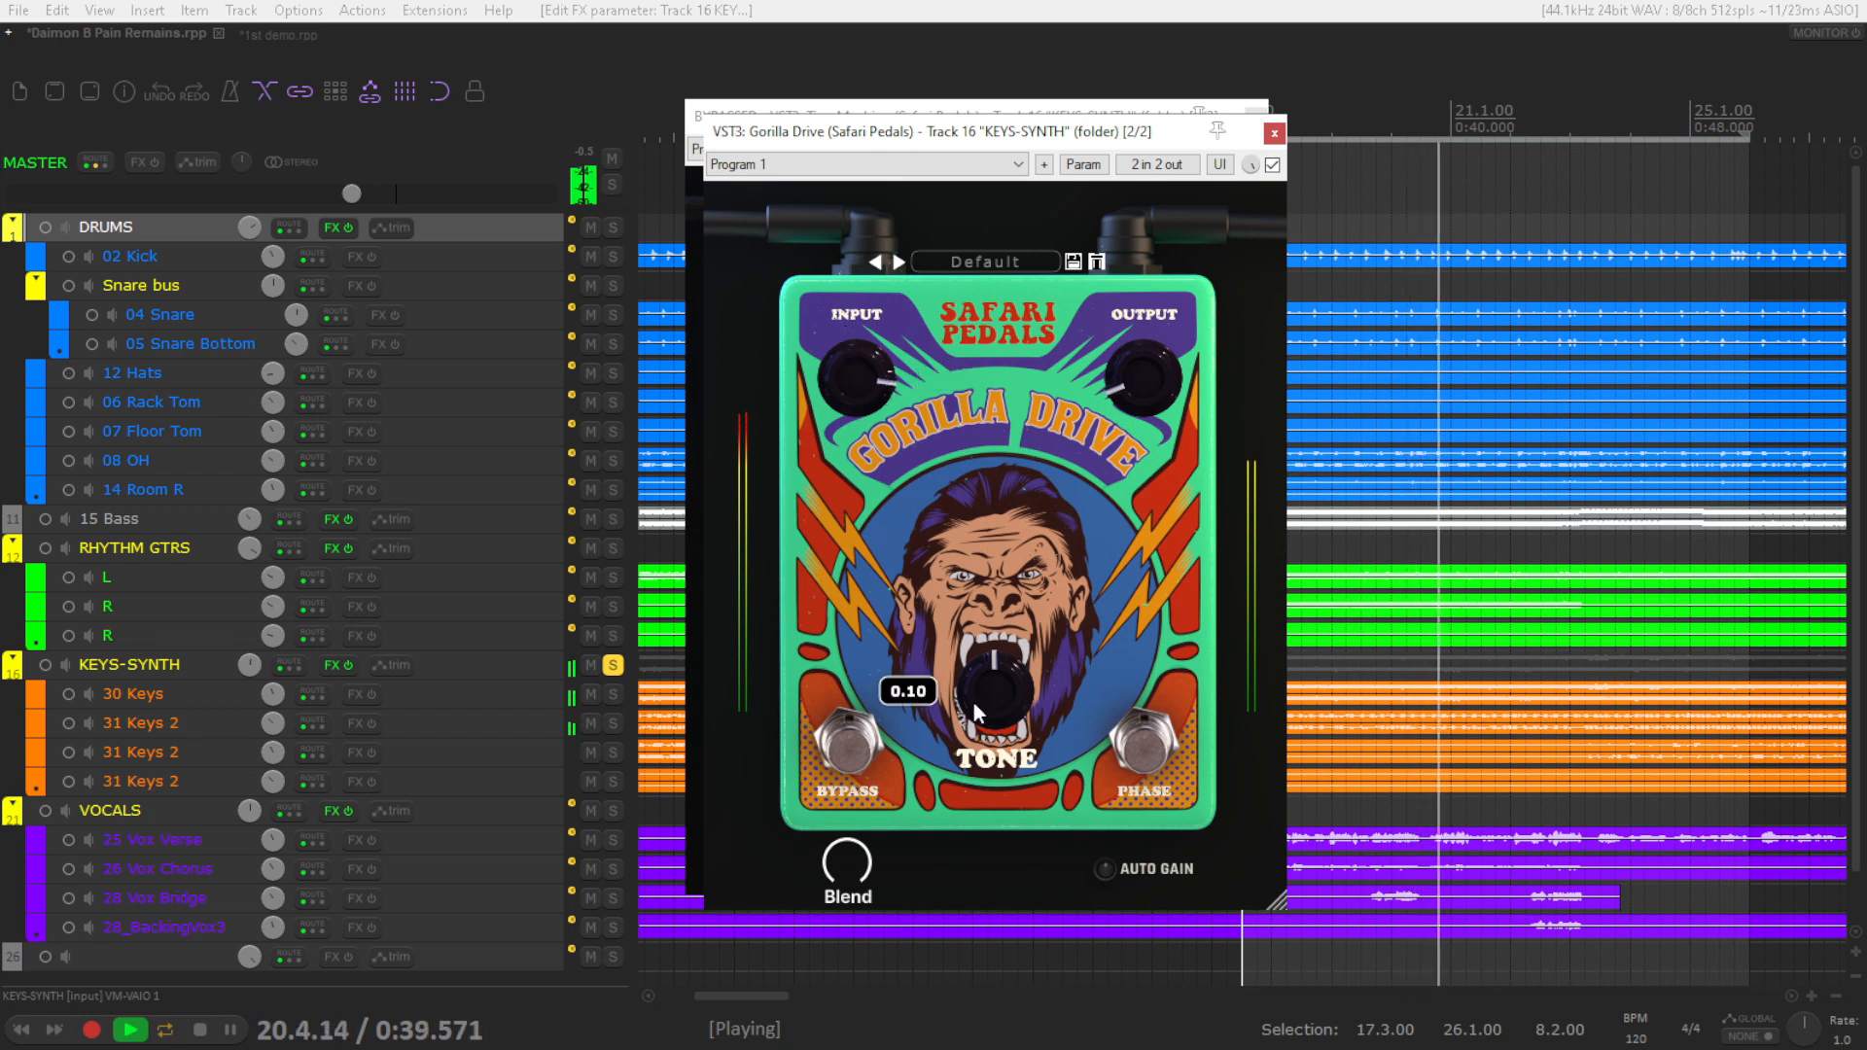
pyautogui.moveTo(972, 702); pyautogui.dragTo(980, 658)
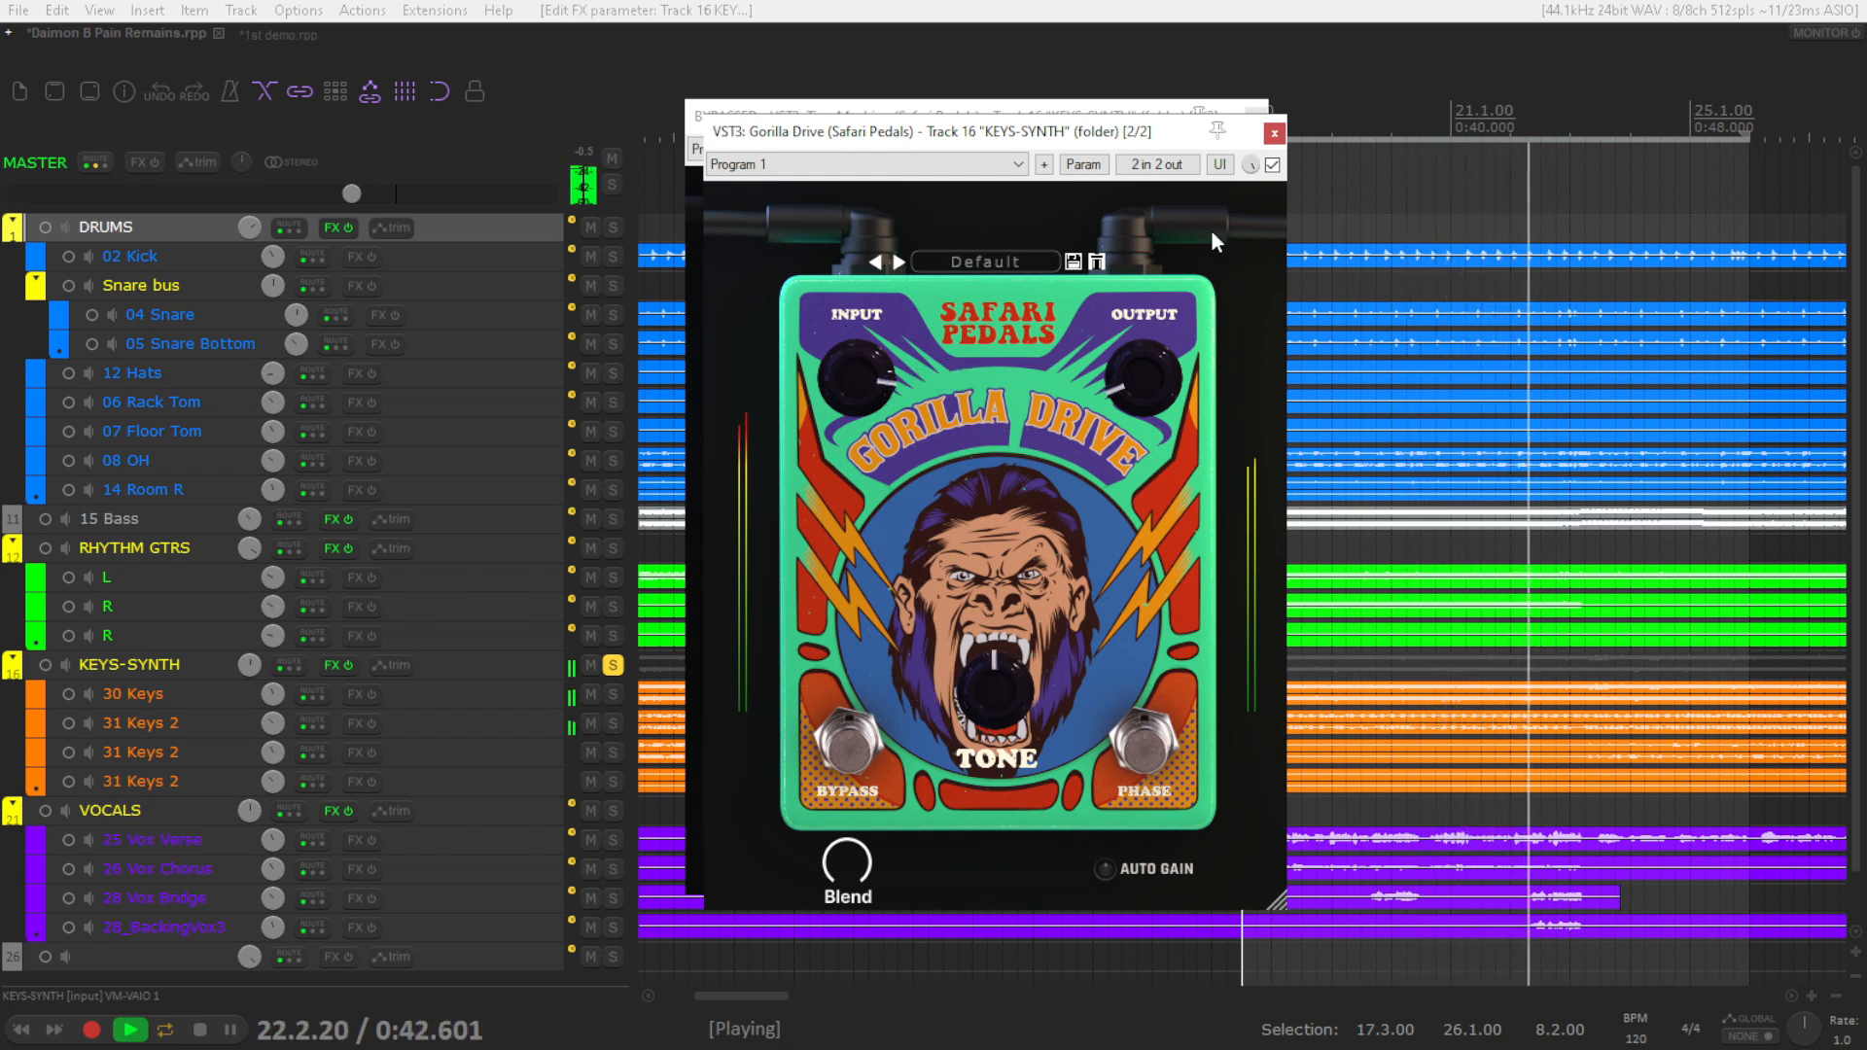
pyautogui.click(1272, 164)
pyautogui.click(1272, 164)
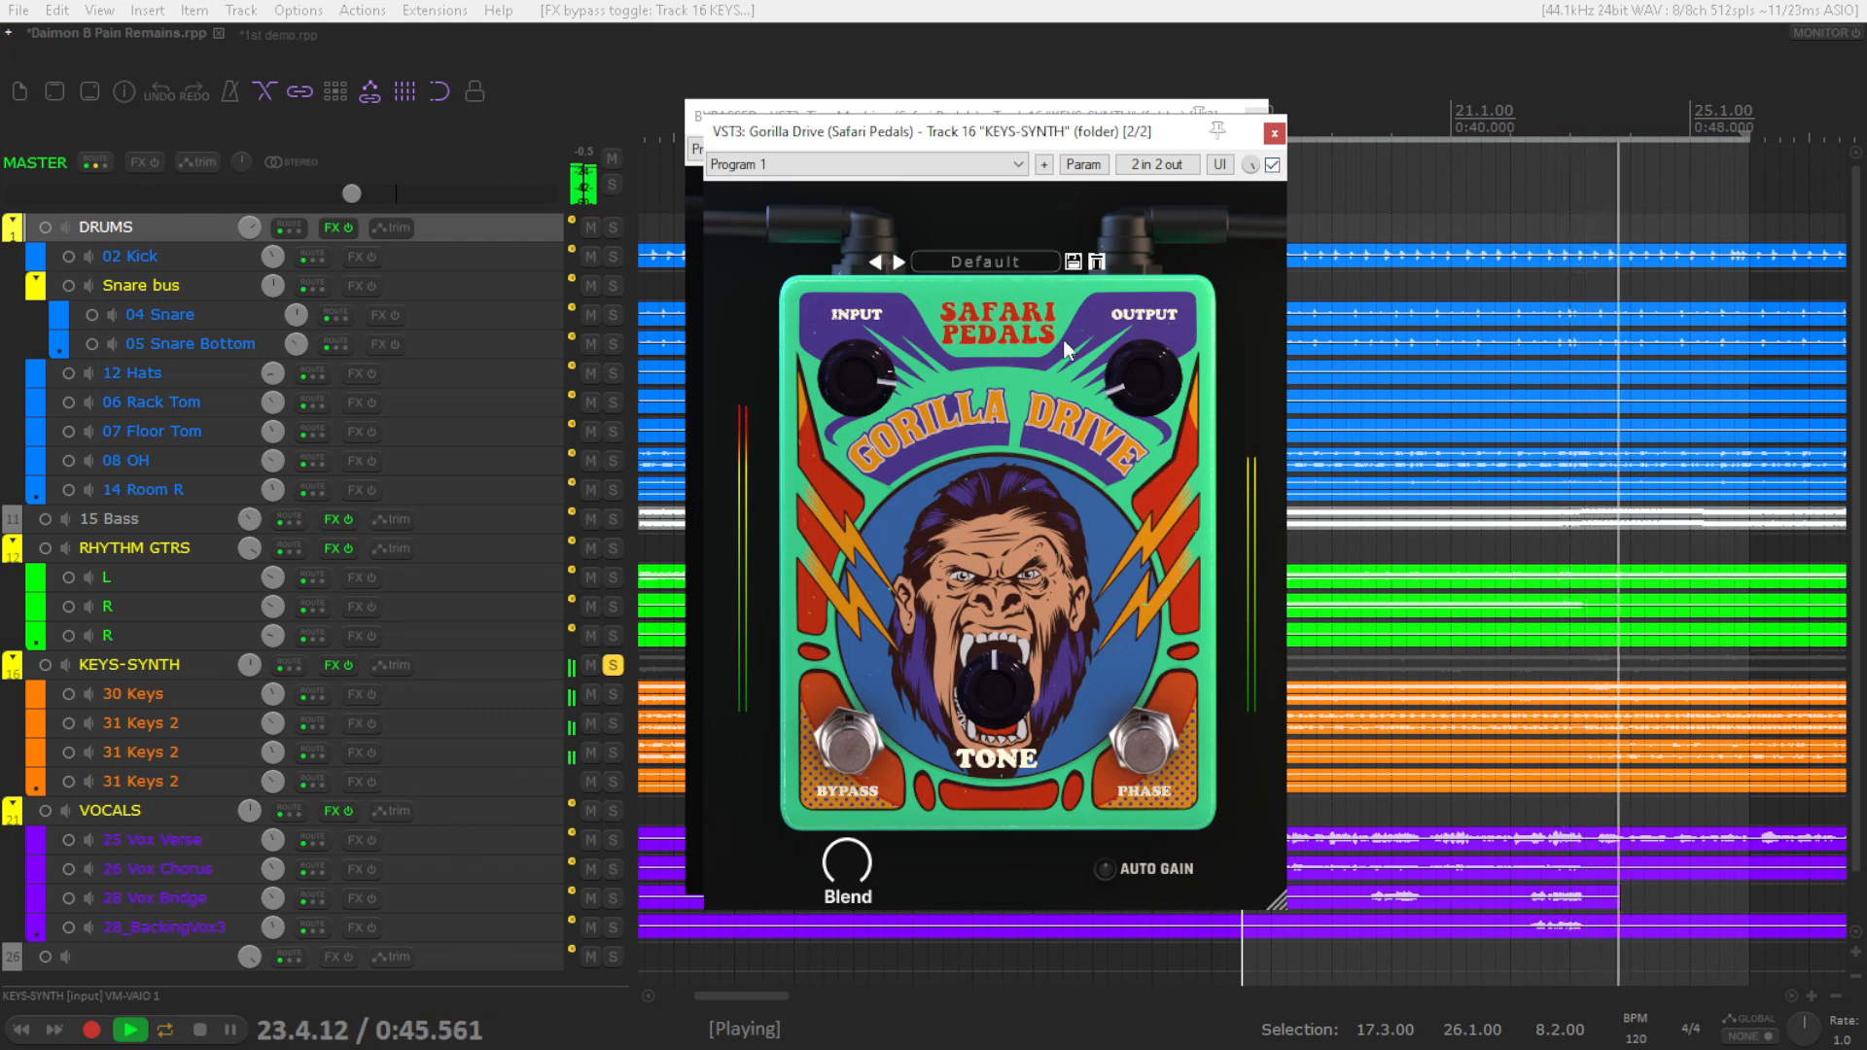
# Lower the KEYS-SYNTH Gorilla Drive's Input to about 9.3 and repeatedly compare the keys with the plugin bypassed and active
pyautogui.scroll(2, 862, 377)
pyautogui.moveTo(861, 368); pyautogui.dragTo(864, 425)
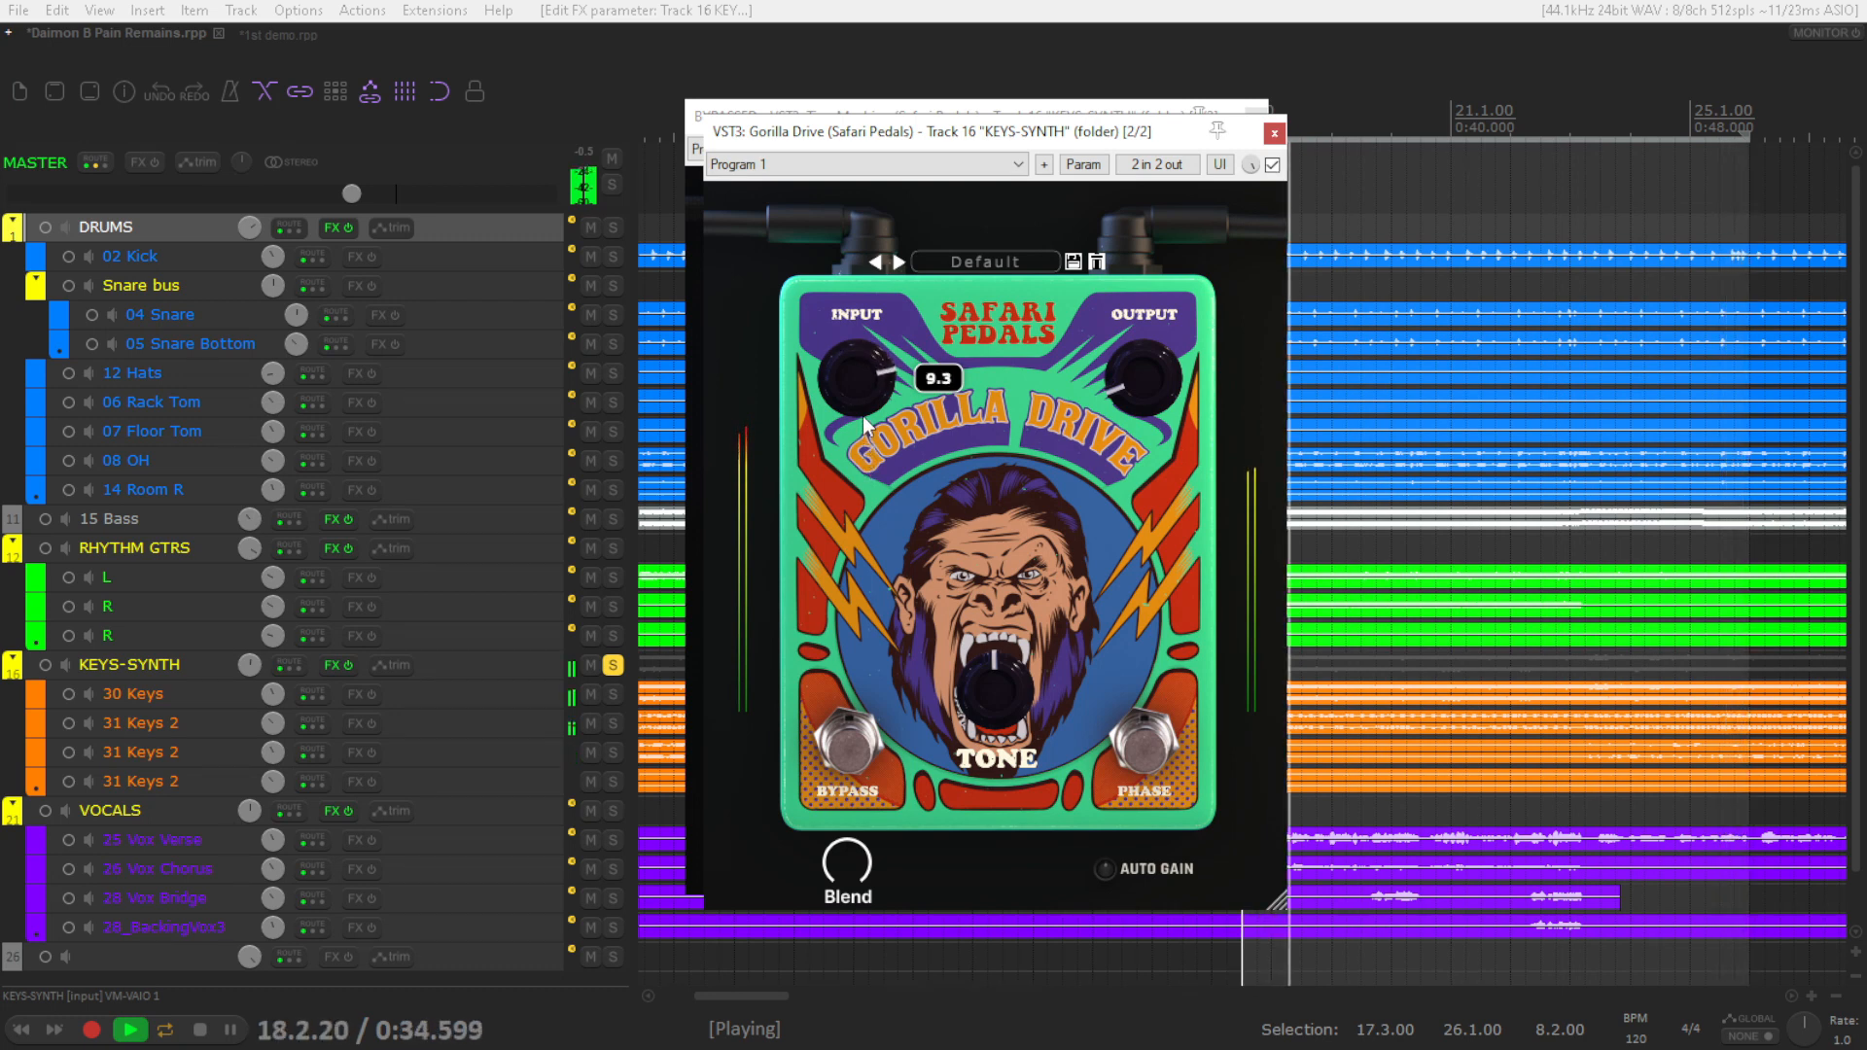
pyautogui.click(1272, 165)
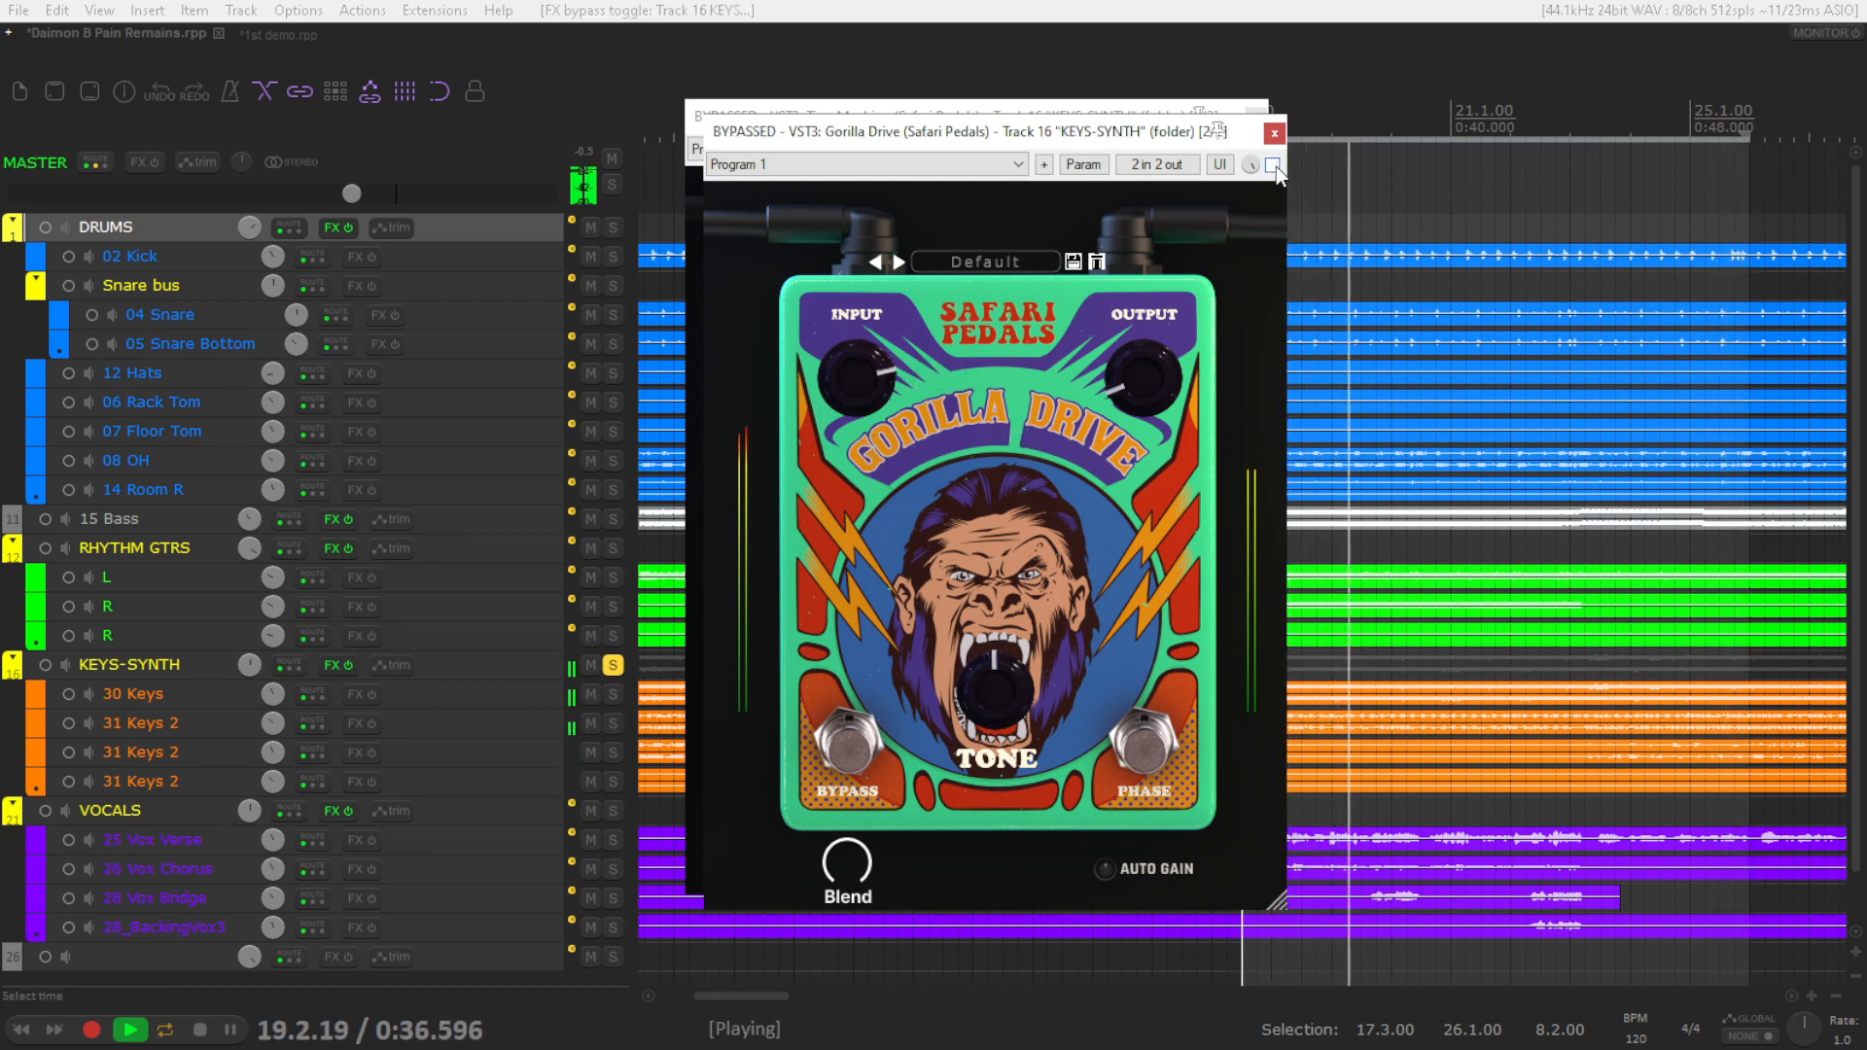
pyautogui.click(1273, 165)
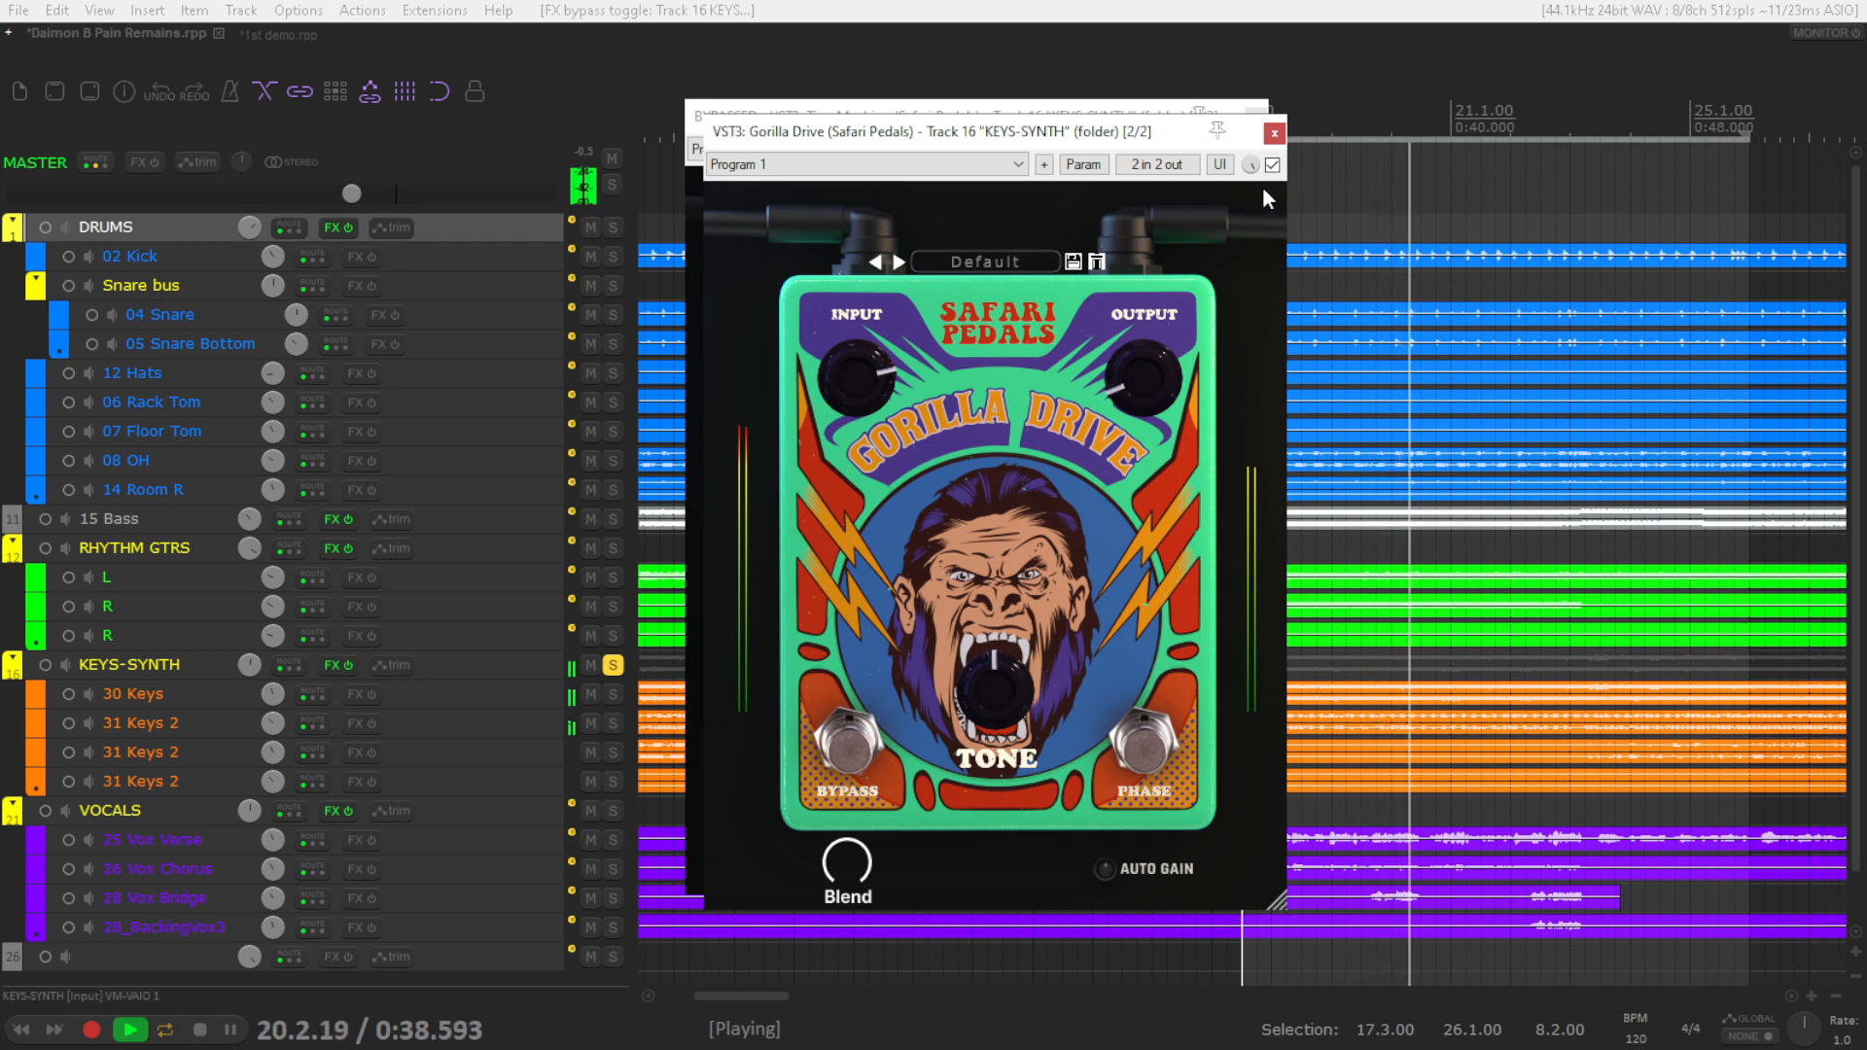
pyautogui.click(1273, 165)
pyautogui.click(1273, 165)
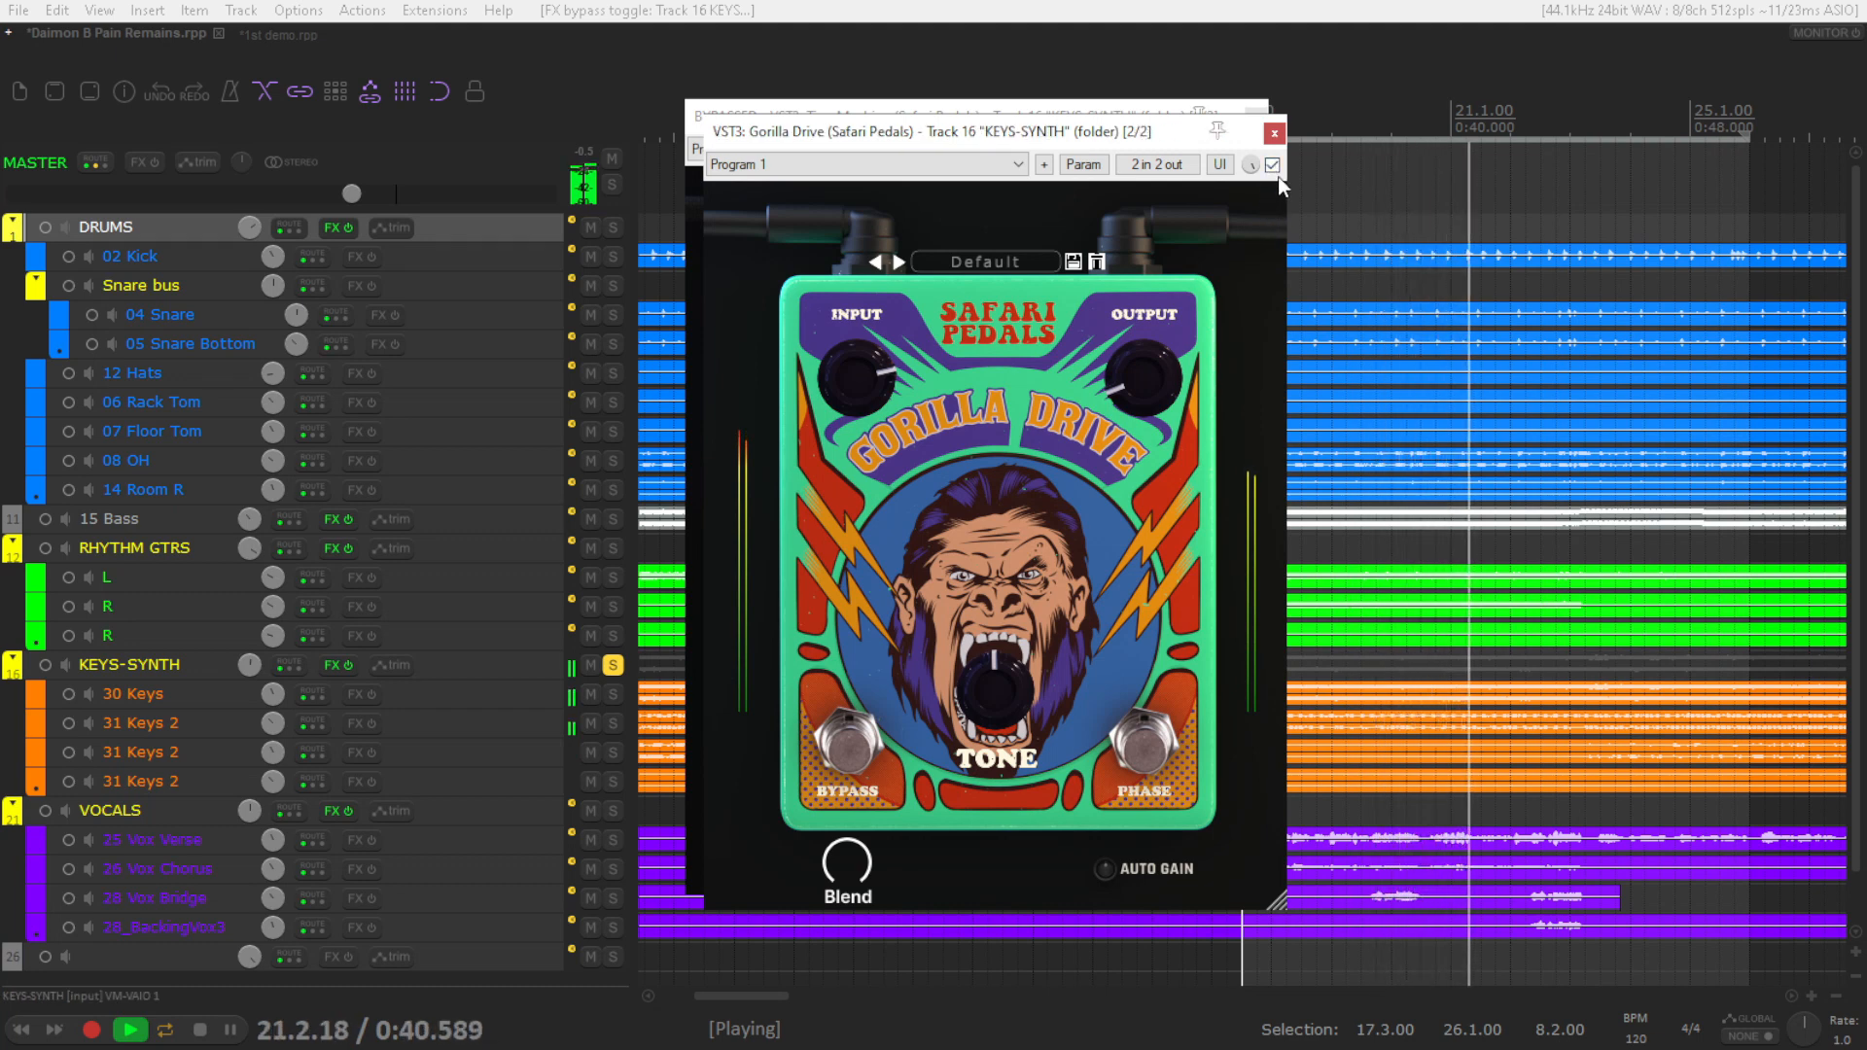
pyautogui.click(1273, 166)
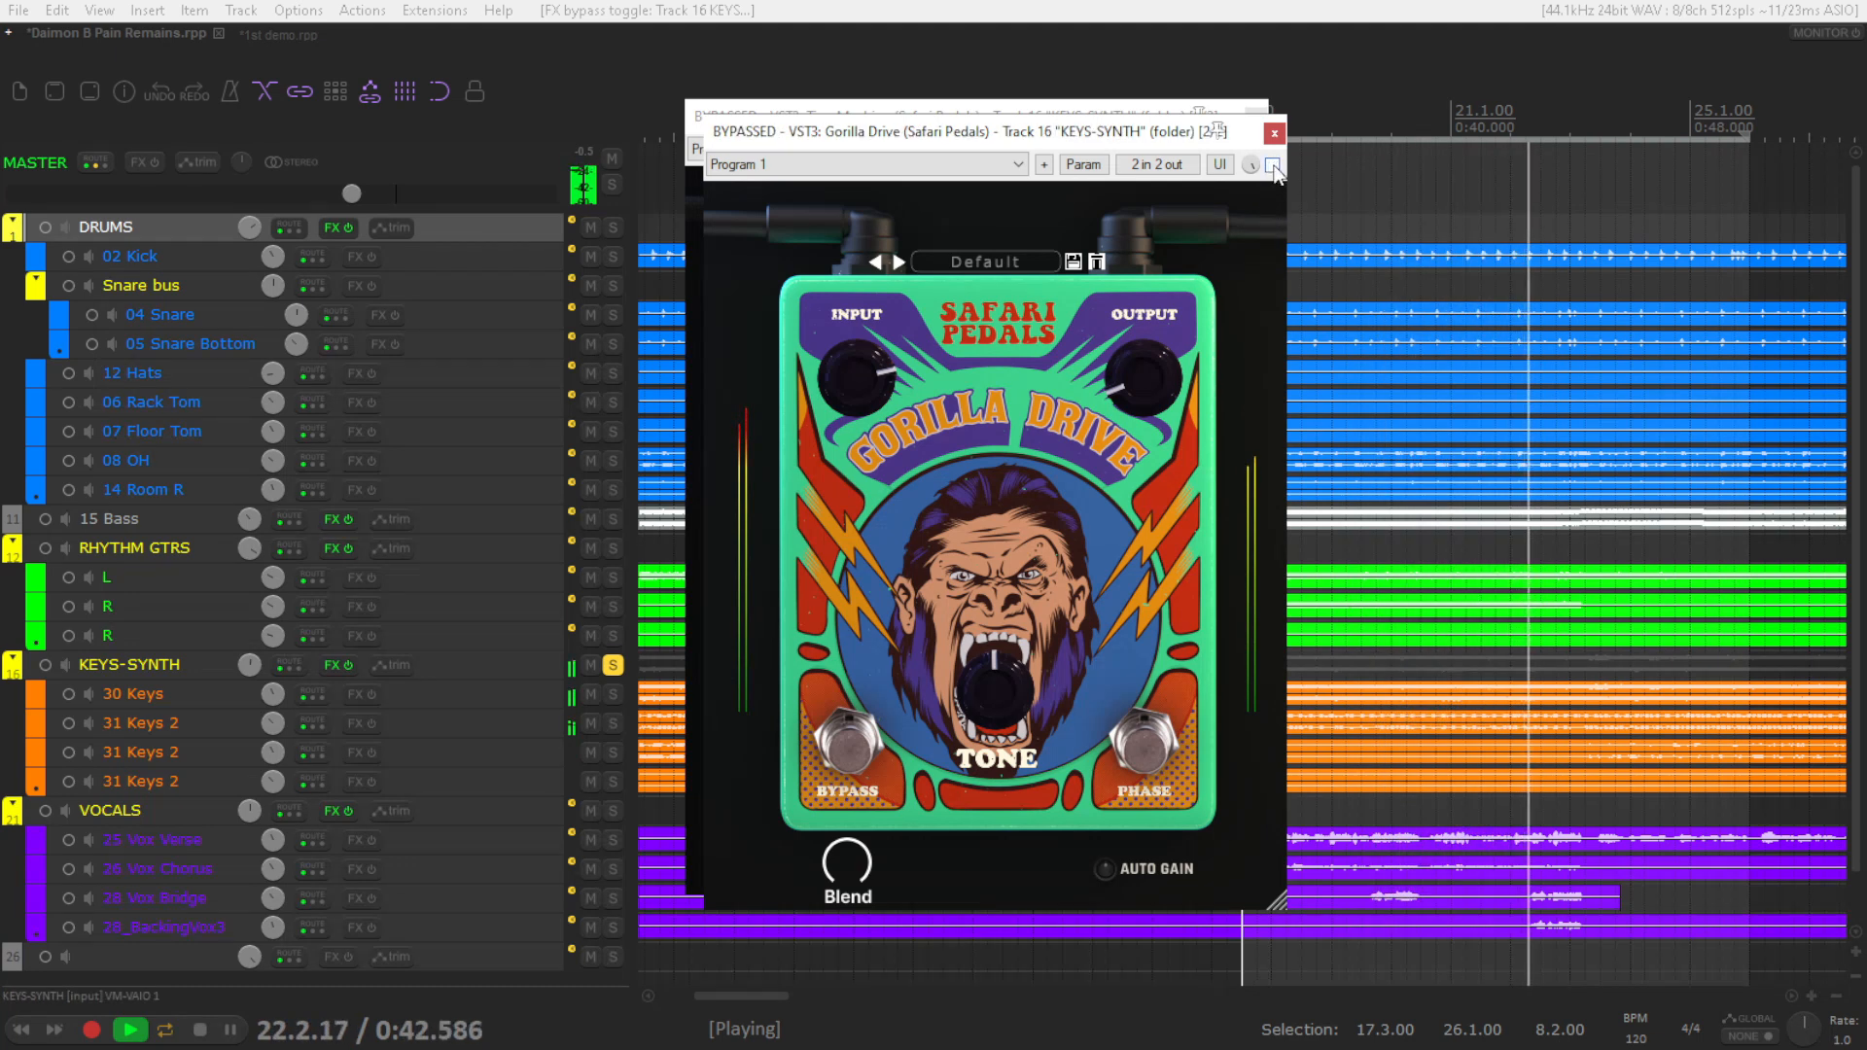
pyautogui.click(1273, 165)
# Stop playback, then bypass and close the KEYS-SYNTH Gorilla Drive
pyautogui.press('space')
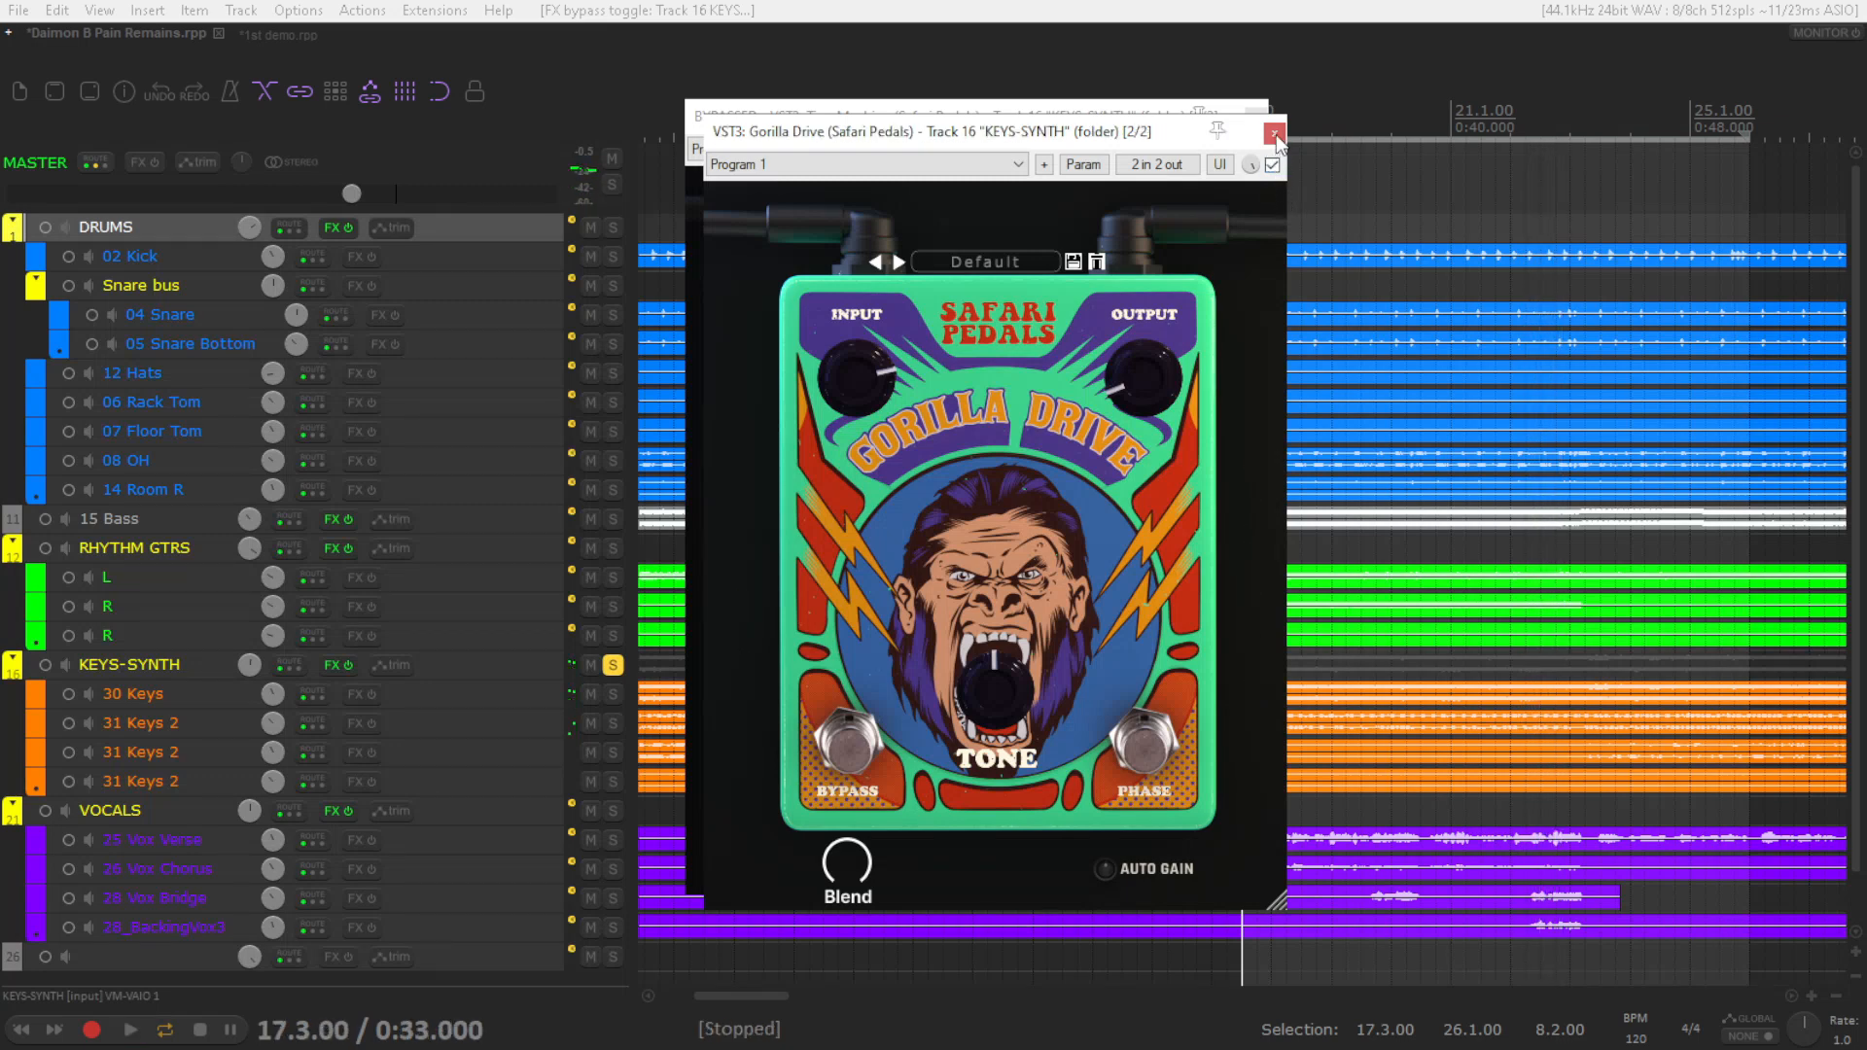
pyautogui.click(1273, 165)
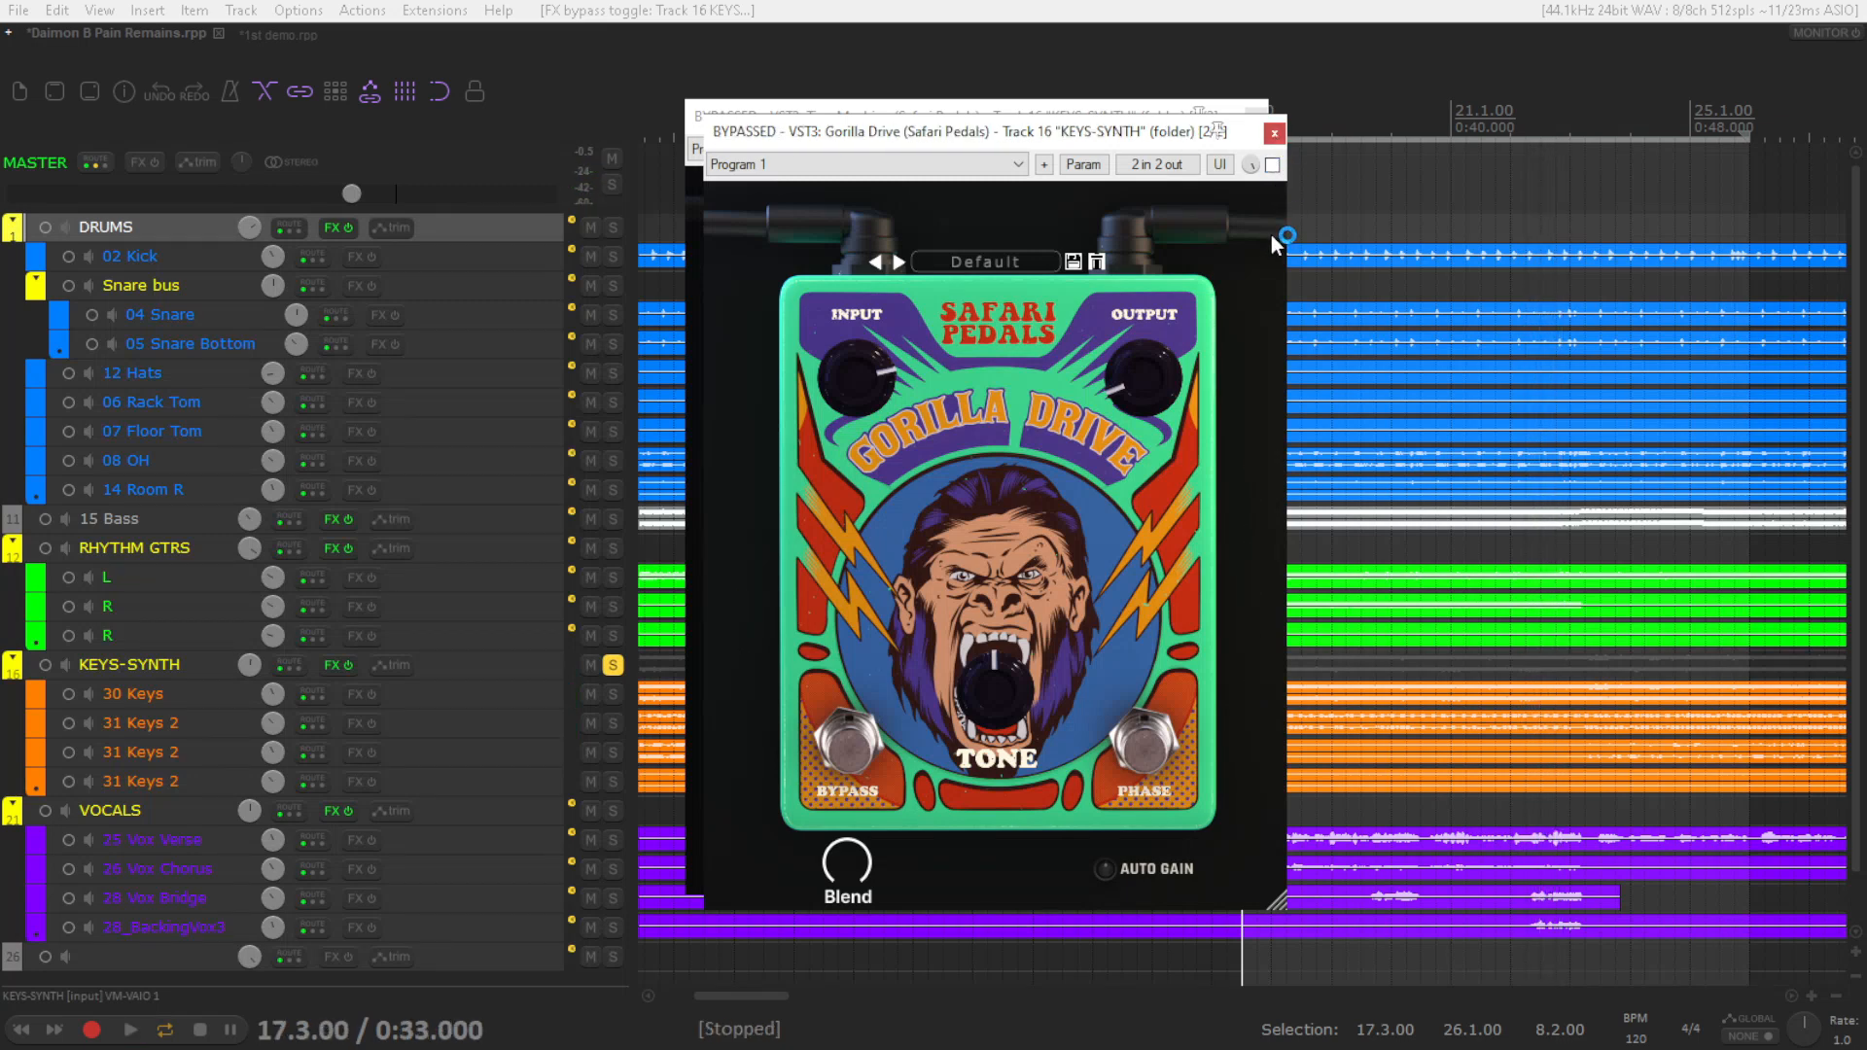
pyautogui.click(1275, 135)
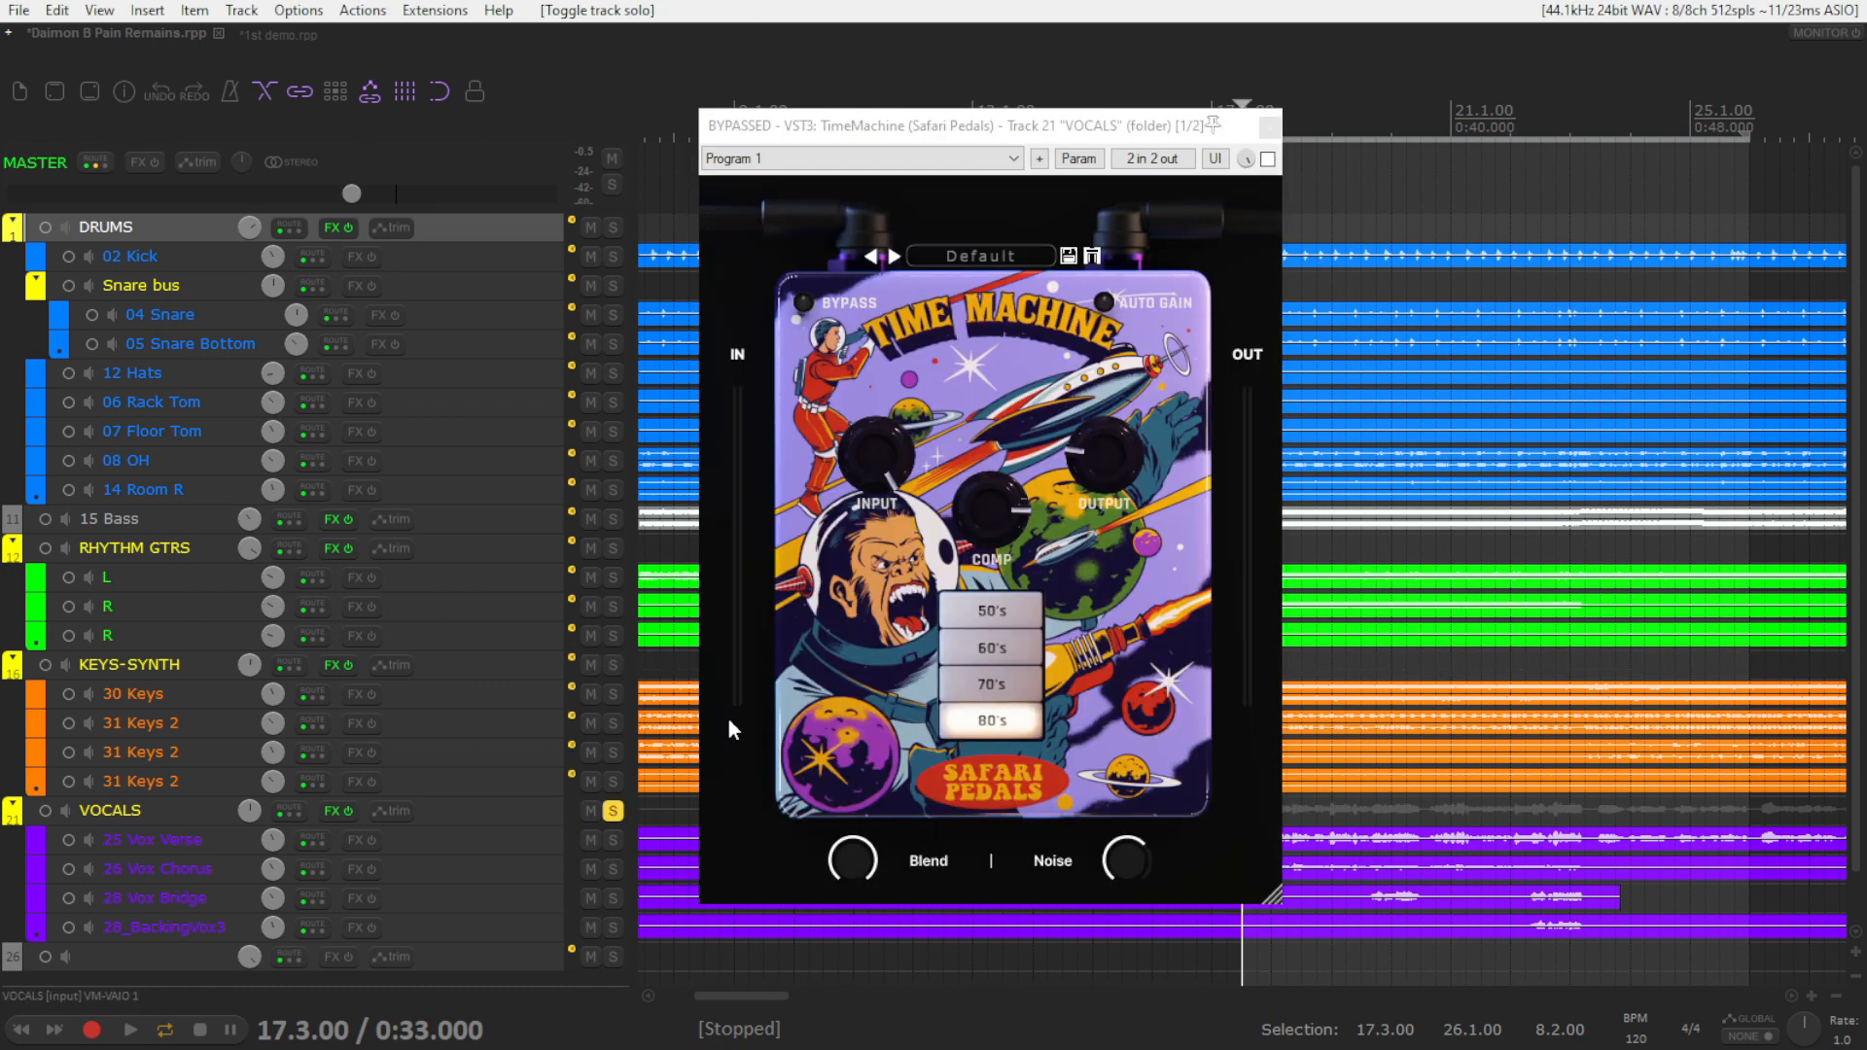
# Activate the VOCALS Time Machine on 50's during playback, toggle auto gain while resetting Input, and set Input to about 10.9
pyautogui.click(1006, 615)
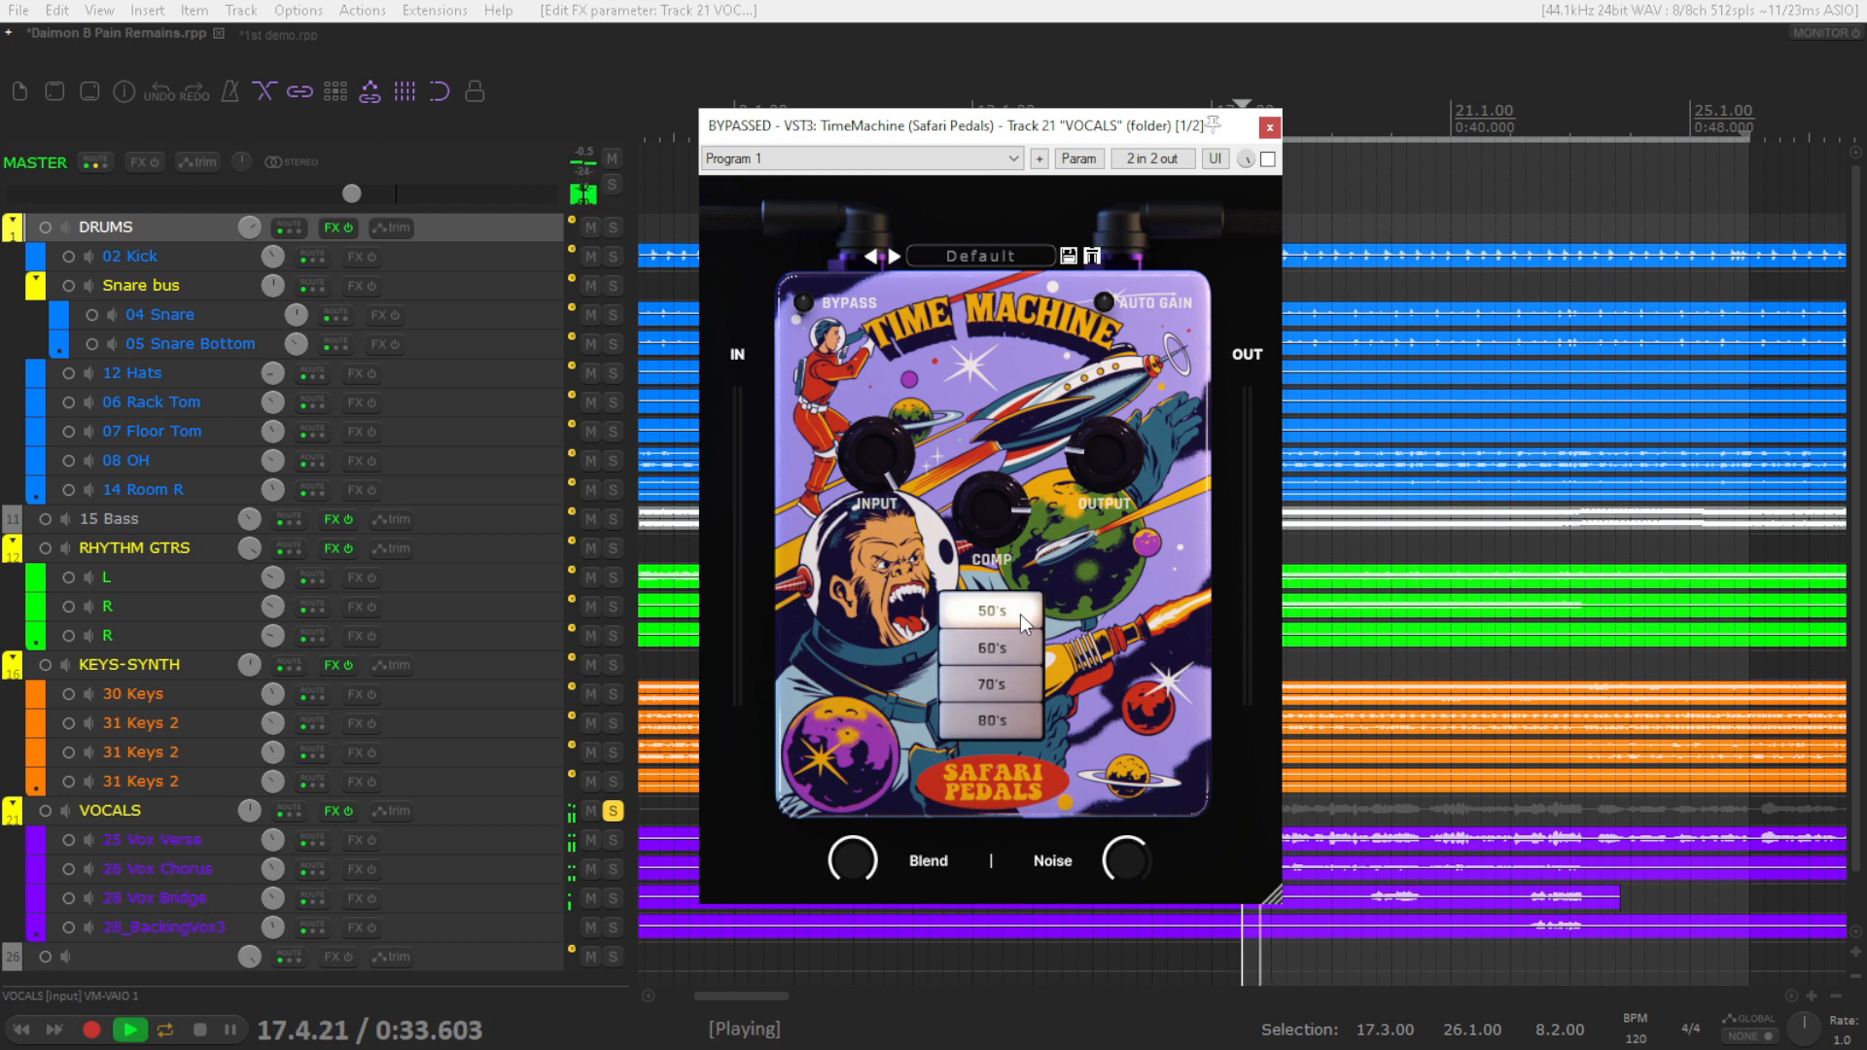
pyautogui.click(1268, 158)
pyautogui.moveTo(885, 474)
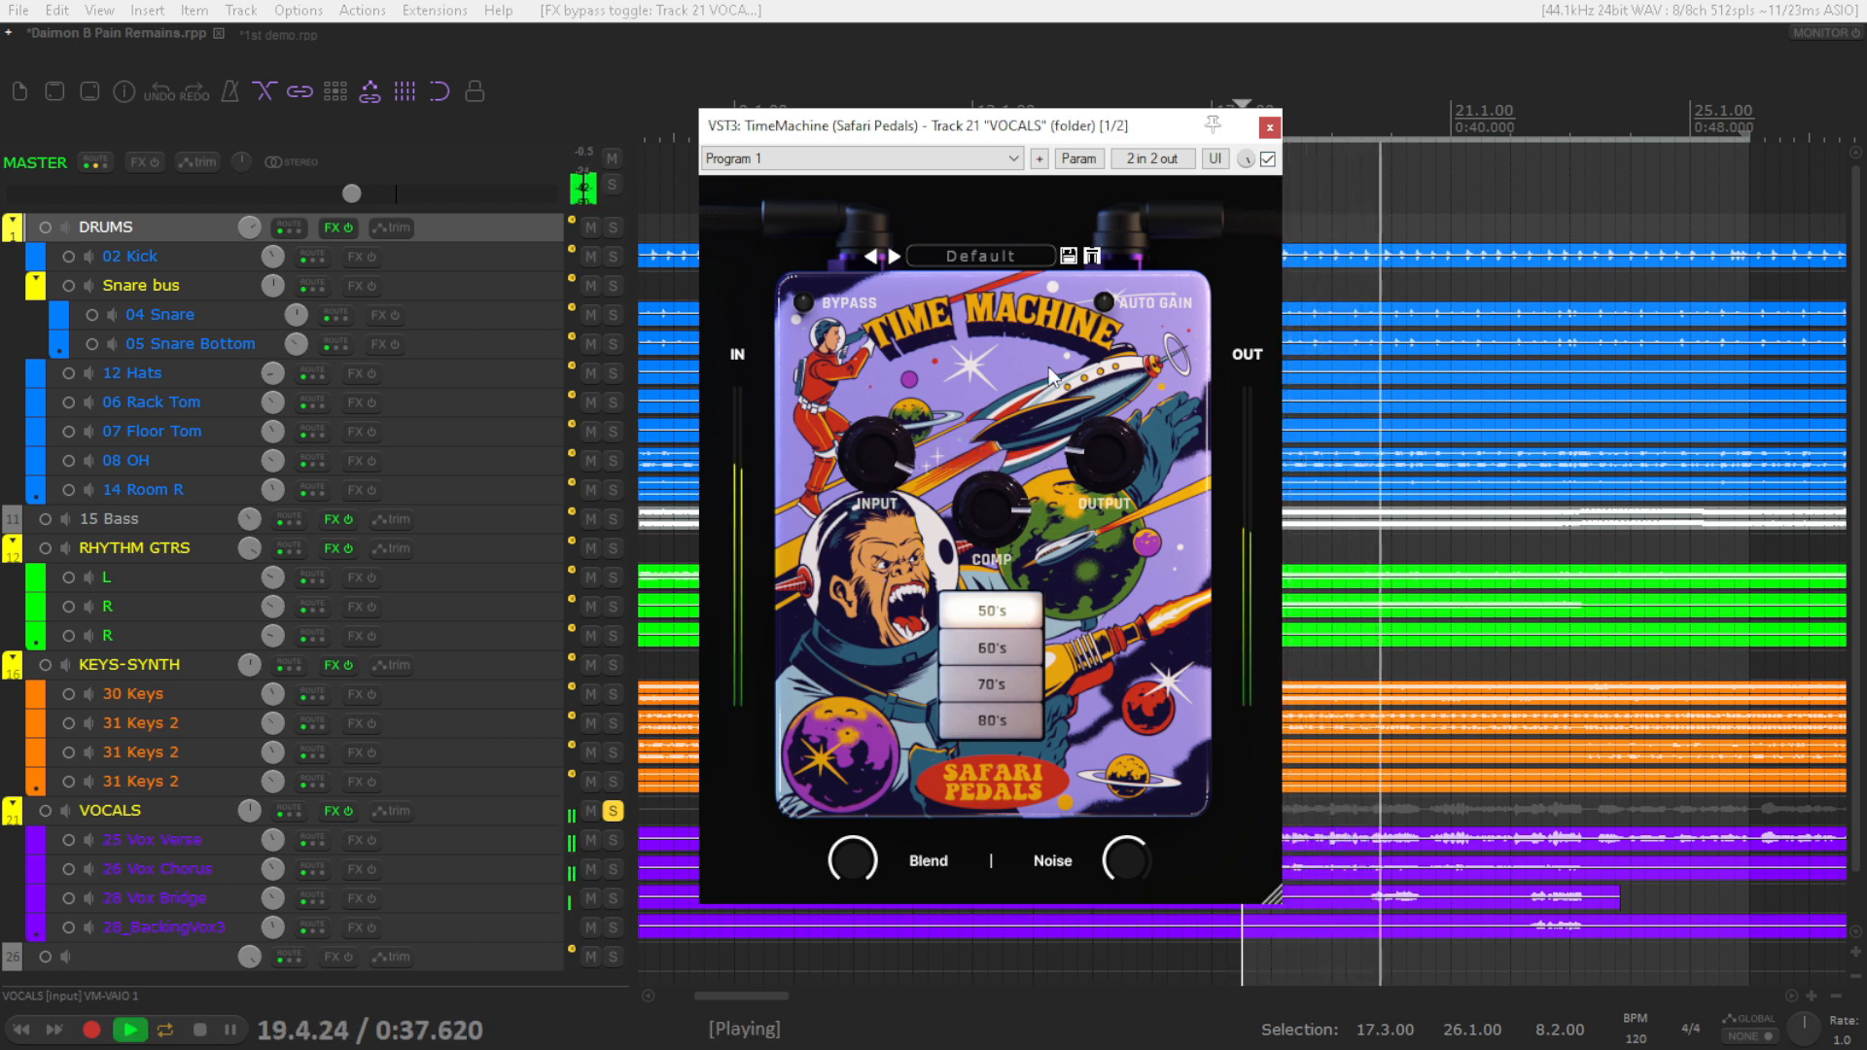
pyautogui.click(1104, 302)
pyautogui.moveTo(885, 458); pyautogui.dragTo(879, 547)
pyautogui.click(1104, 303)
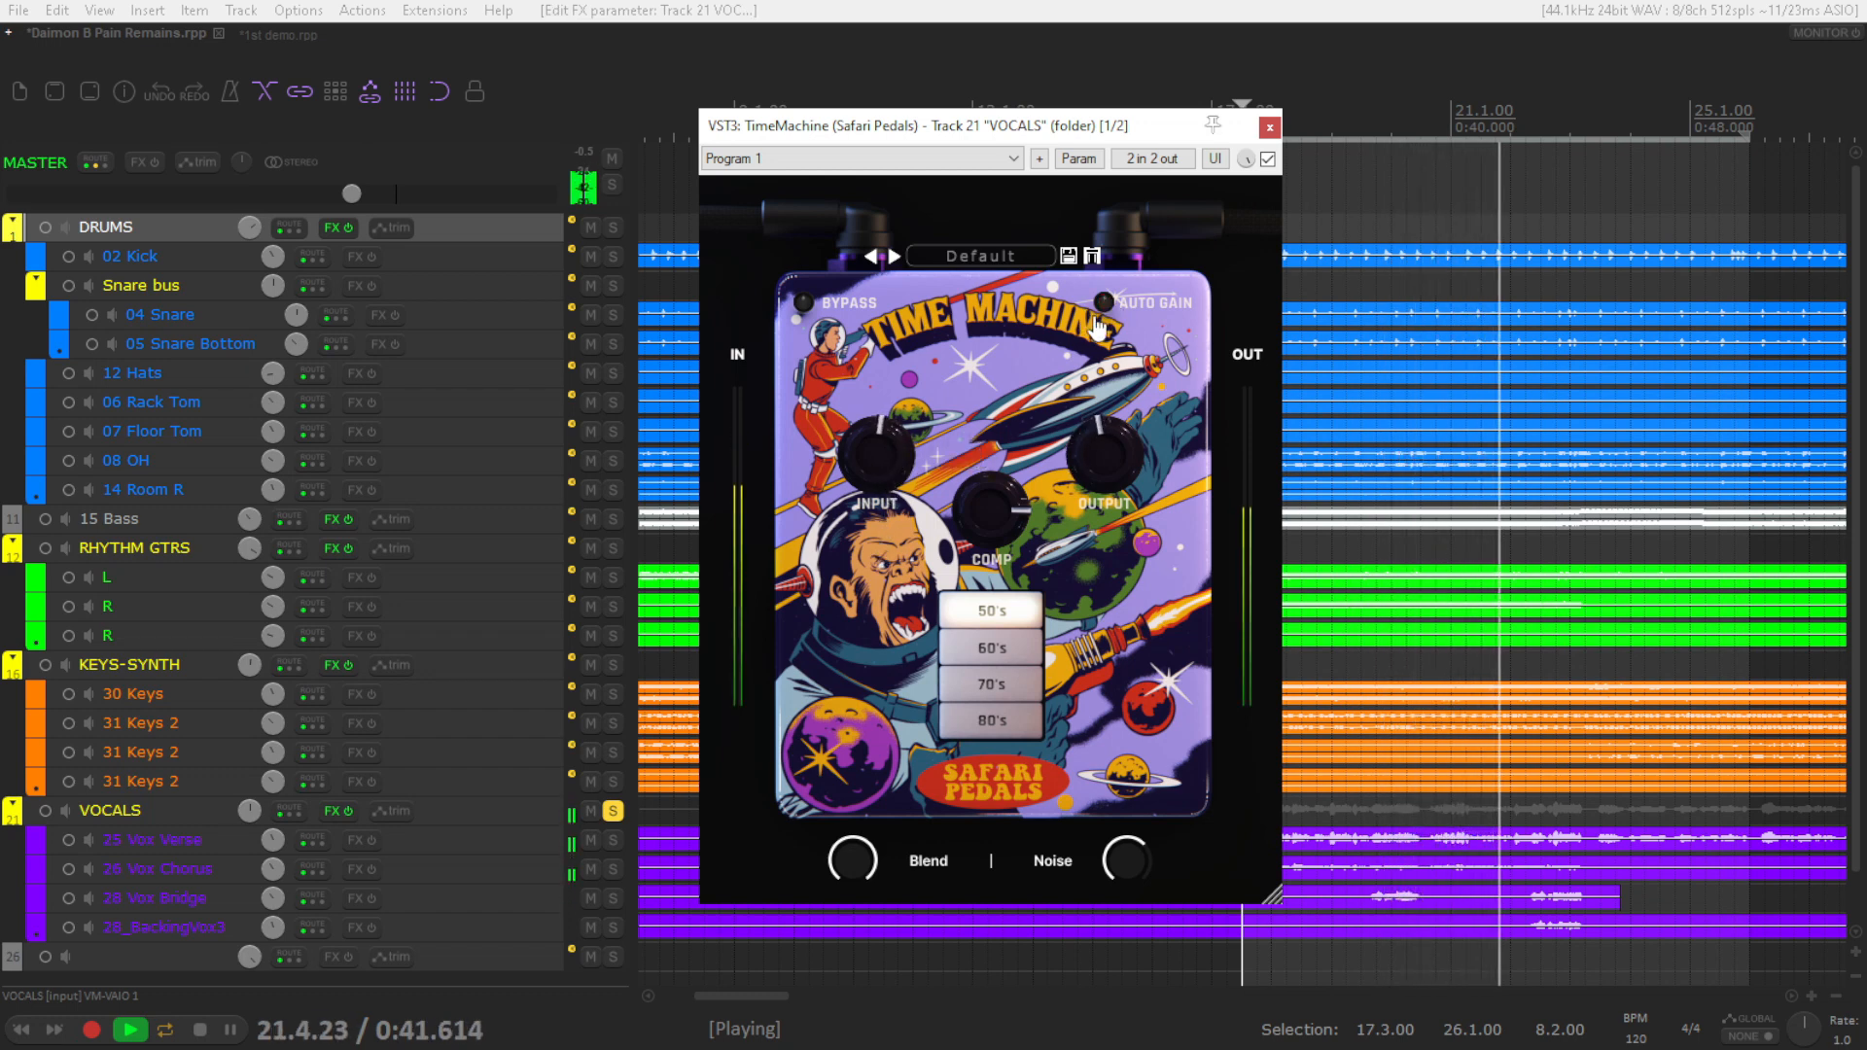
pyautogui.moveTo(880, 455); pyautogui.dragTo(899, 393)
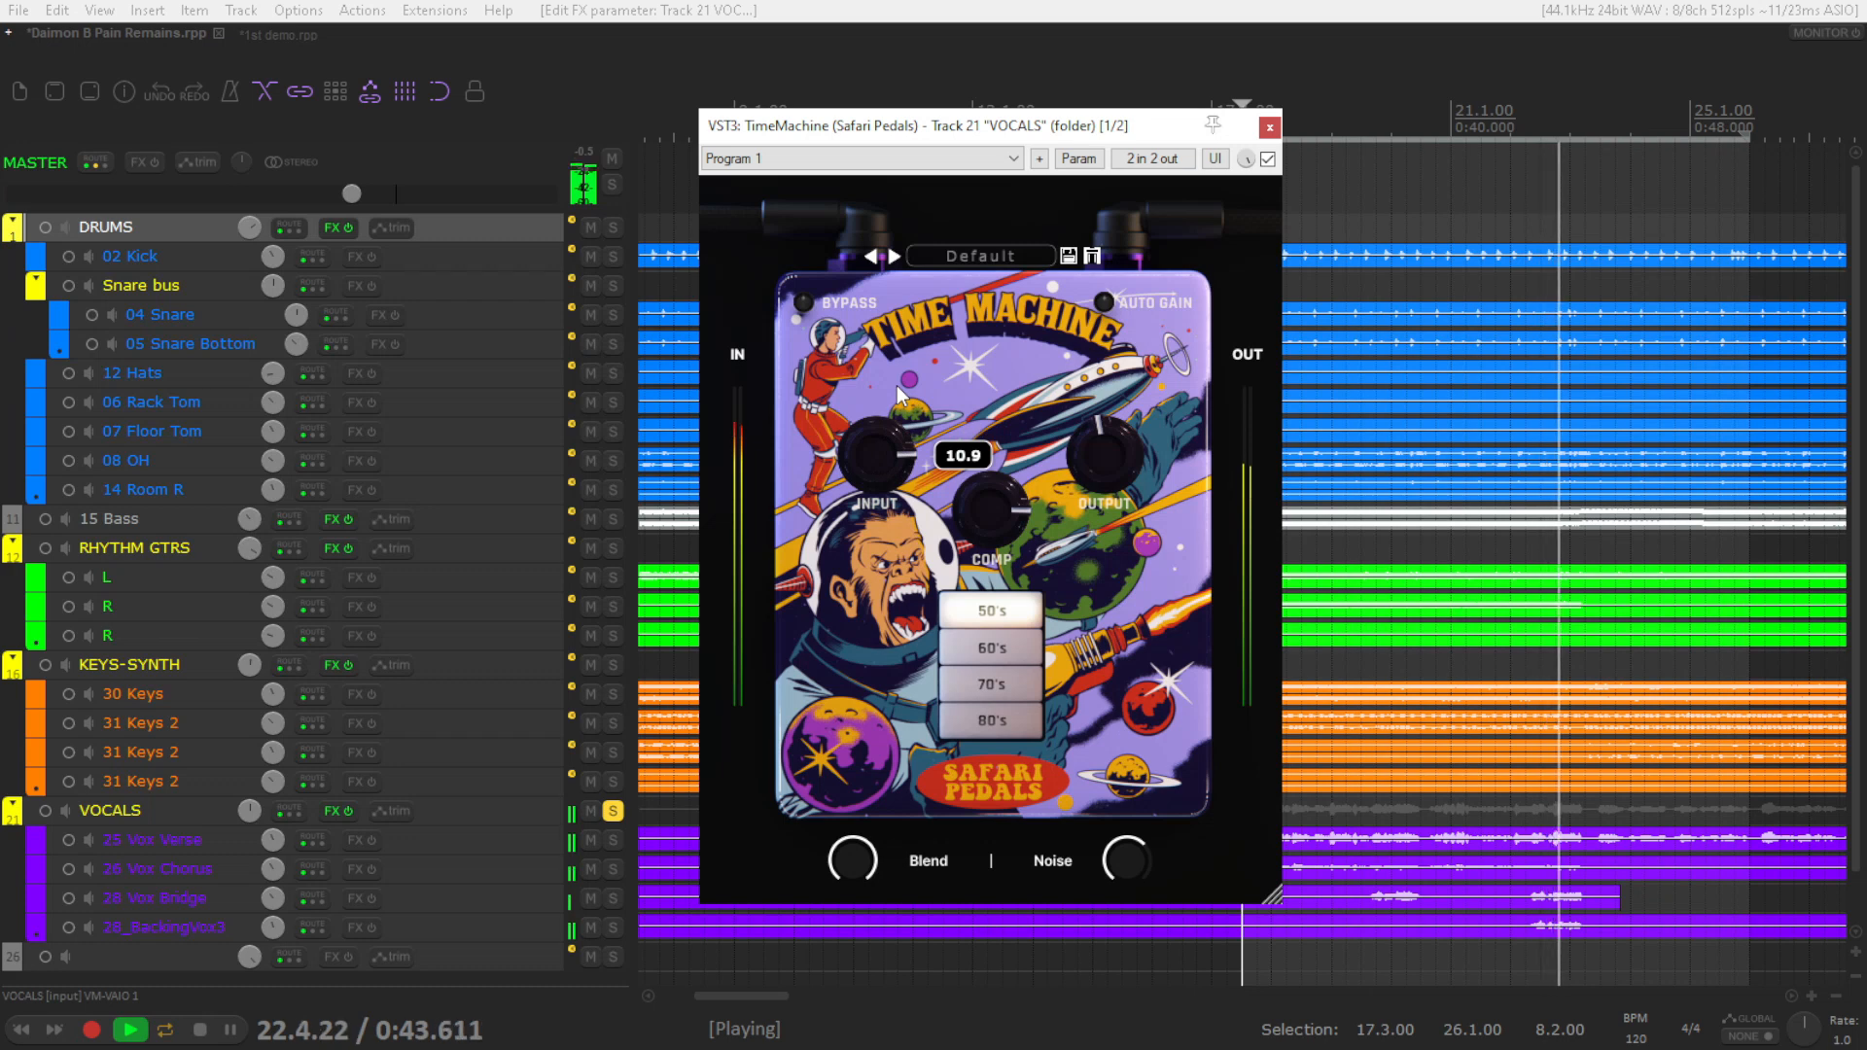
# Audition the 60's, 70's and 80's eras on the VOCALS Time Machine, finishing on 80's
pyautogui.click(962, 652)
pyautogui.click(991, 684)
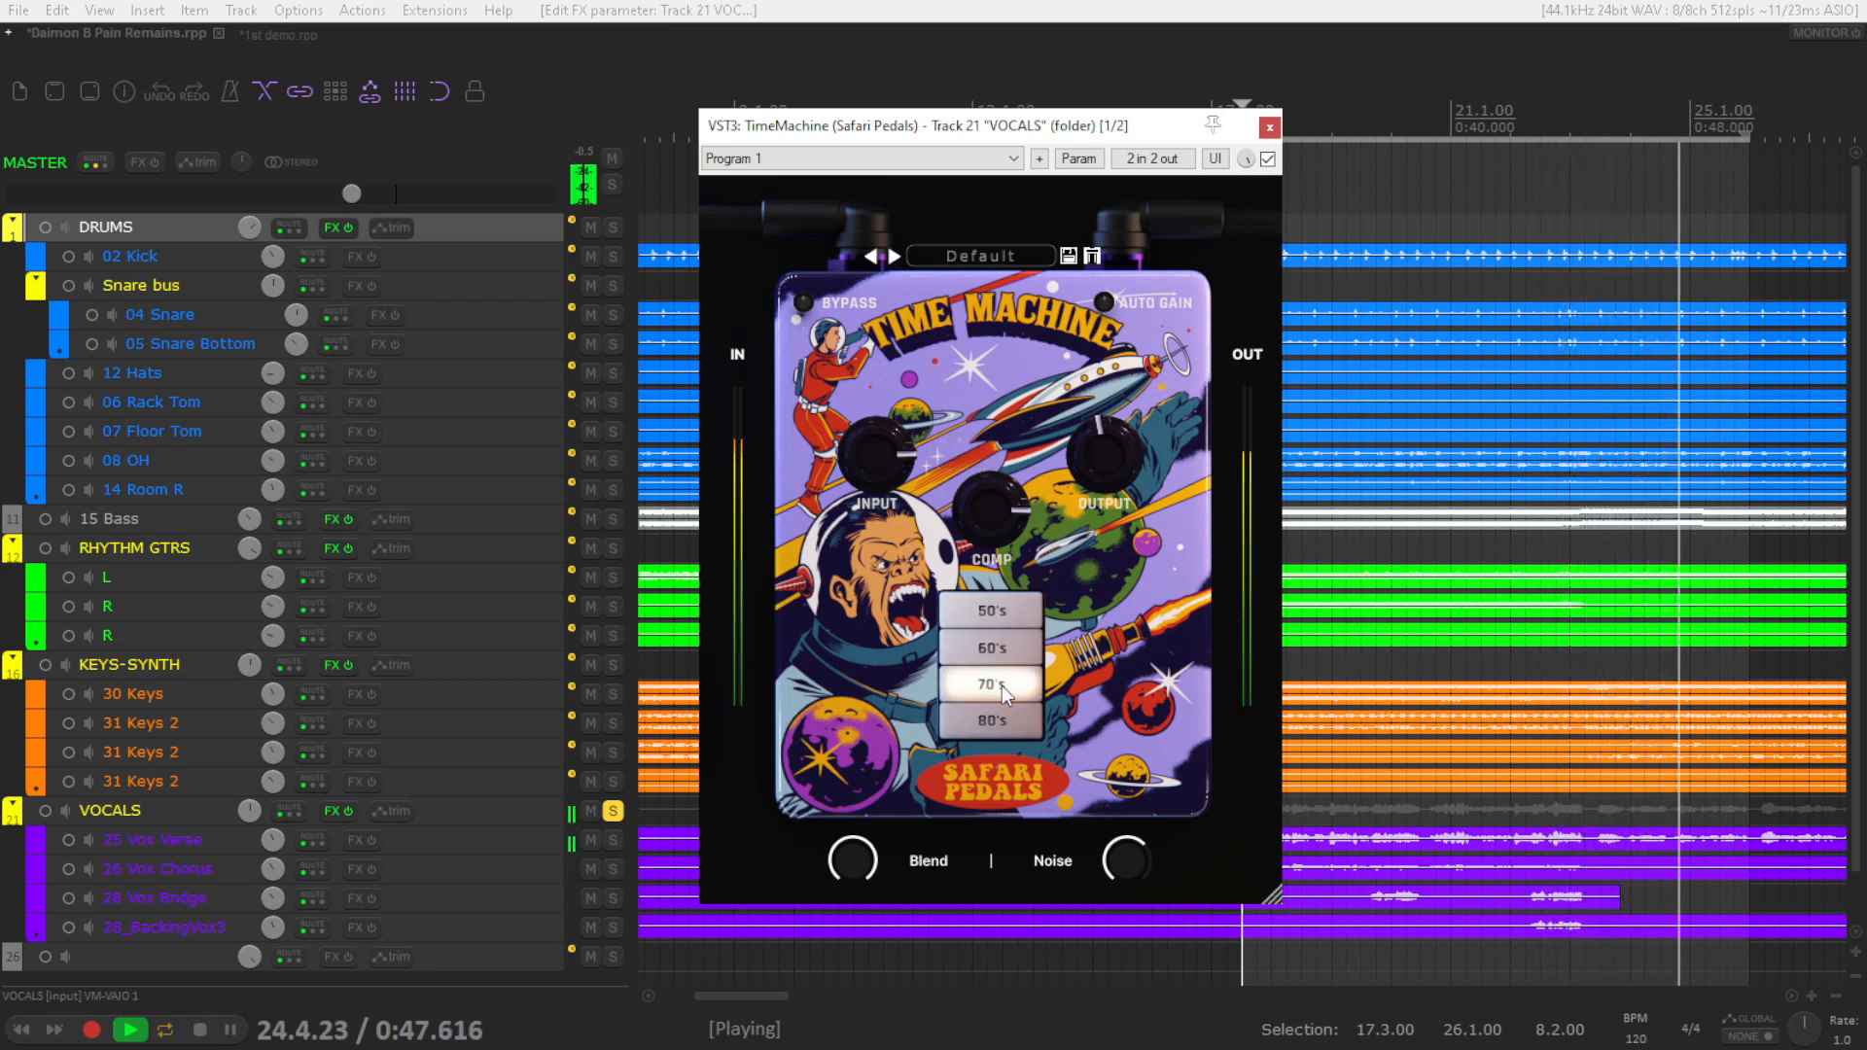
pyautogui.click(1000, 719)
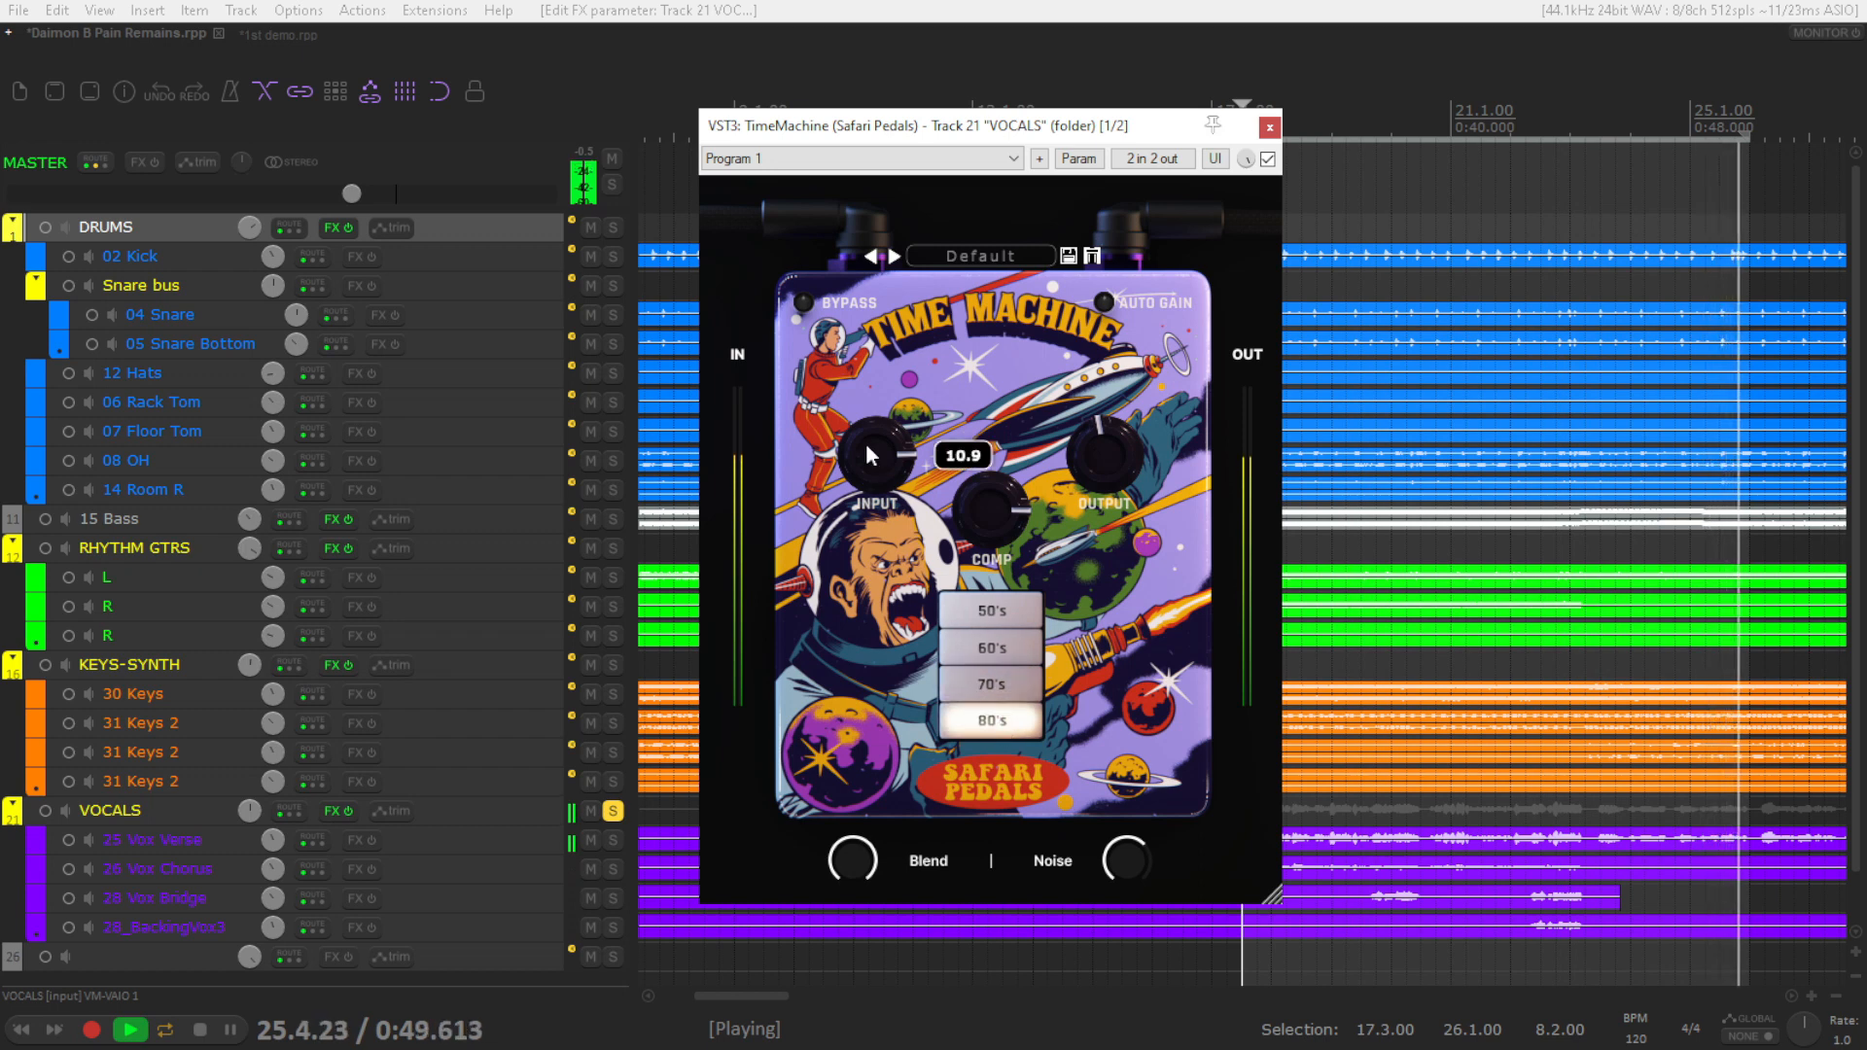
# Raise the VOCALS Time Machine's Input slightly, turn down its Comp, and bypass the plugin to hear the unprocessed vocals
pyautogui.moveTo(865, 441); pyautogui.dragTo(866, 435)
pyautogui.moveTo(1011, 492); pyautogui.dragTo(978, 683)
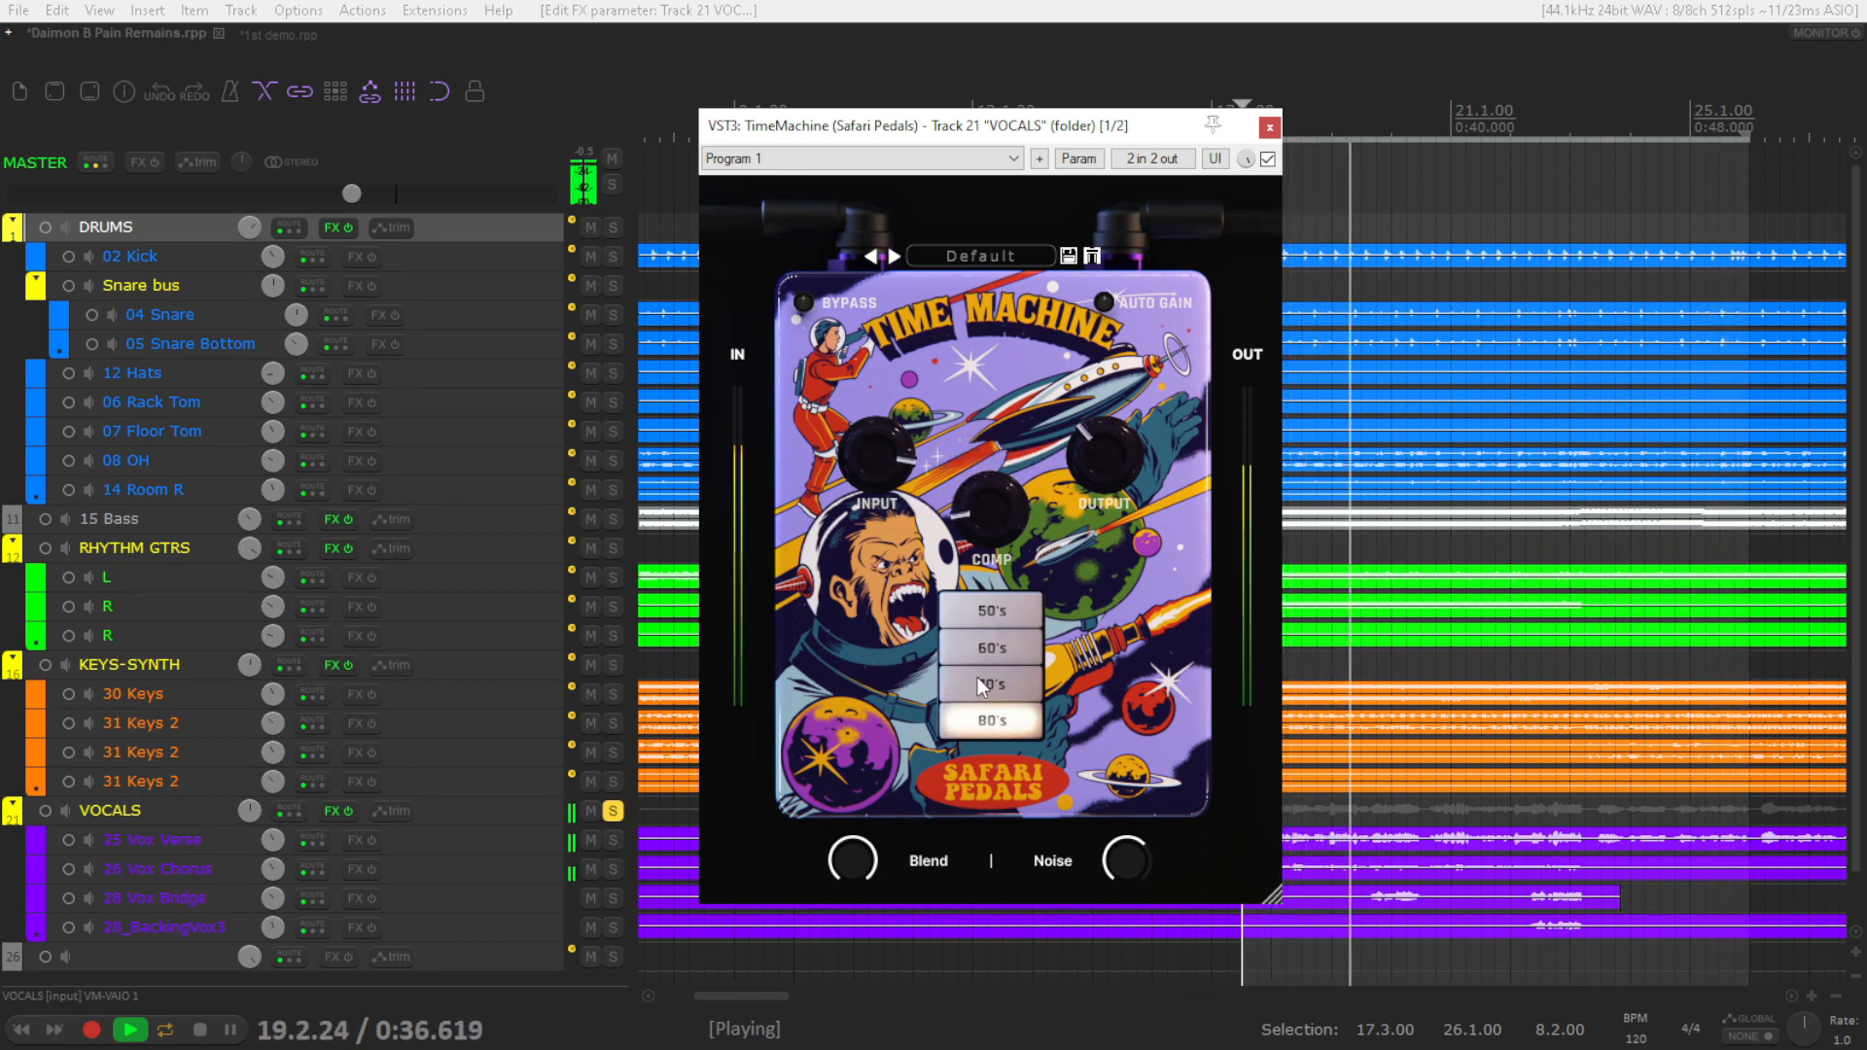
pyautogui.click(1268, 160)
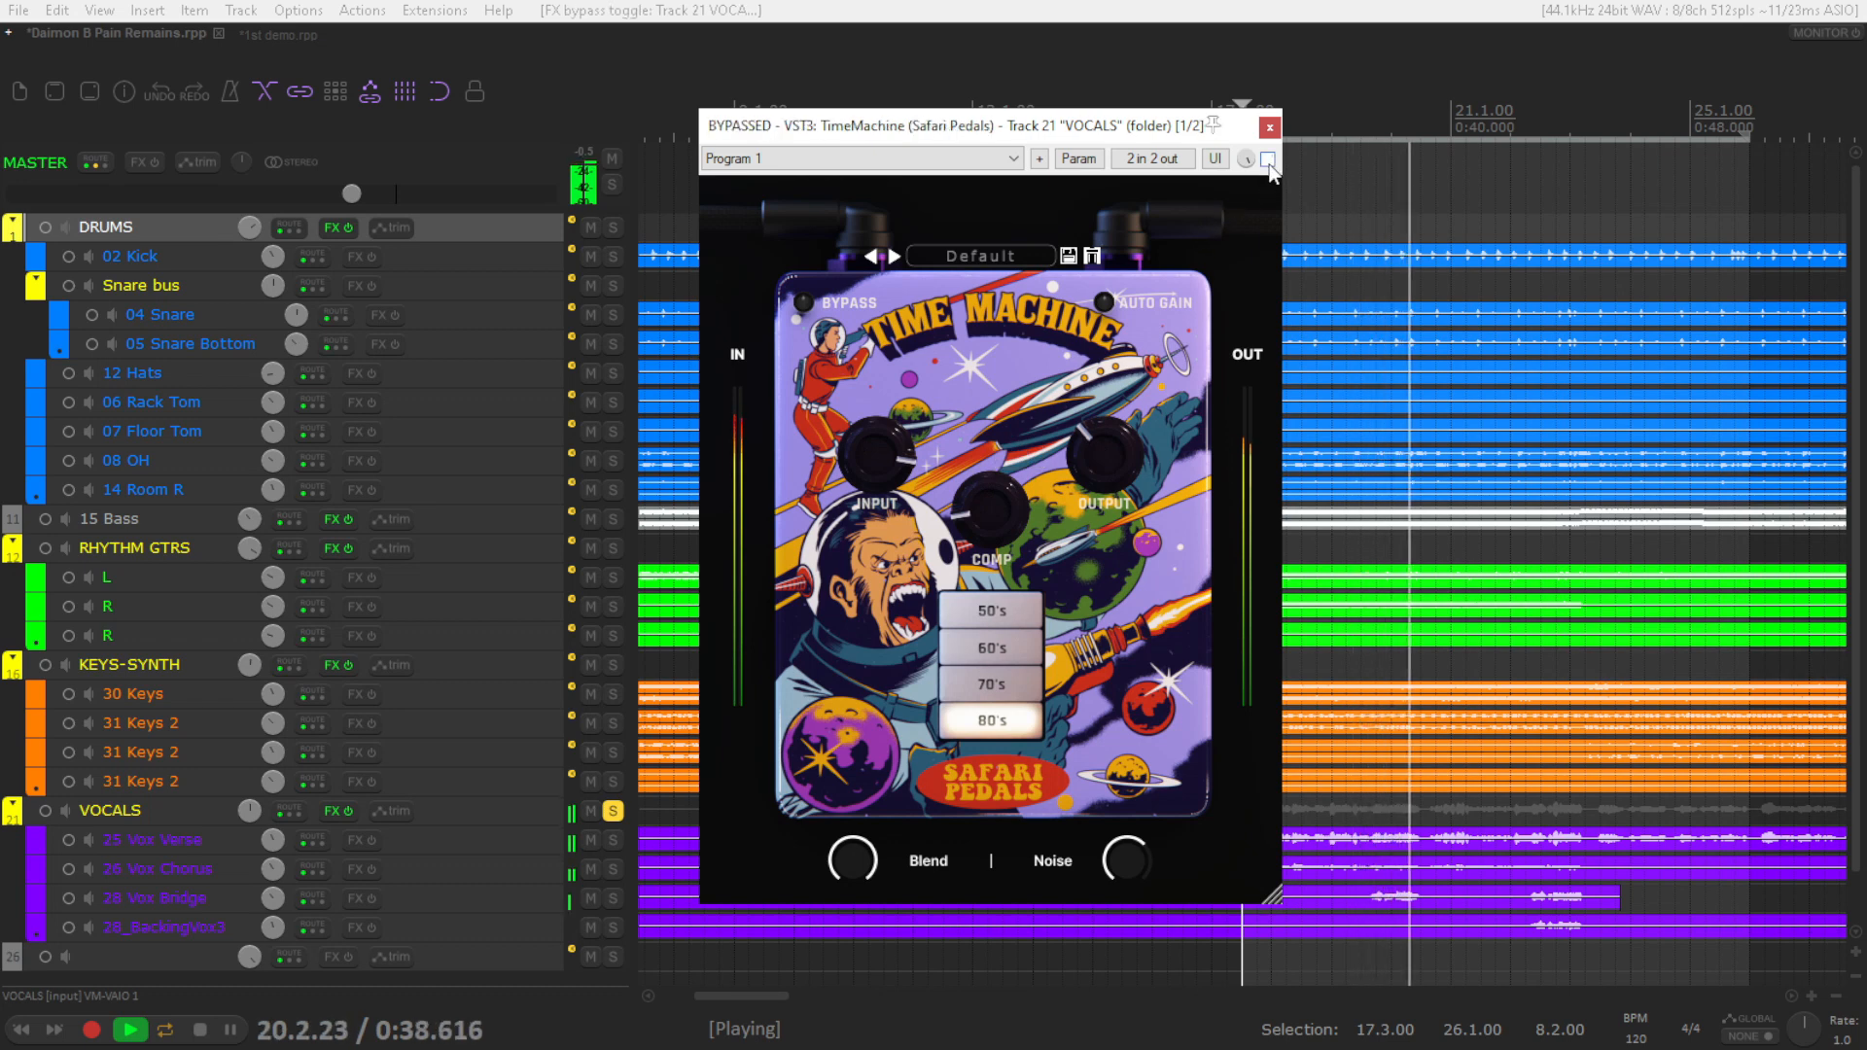
# Reactivate the VOCALS Time Machine, switch it to 60's, set Noise to about -36.5, and compare the vocals with the plugin bypassed and active
pyautogui.click(1268, 160)
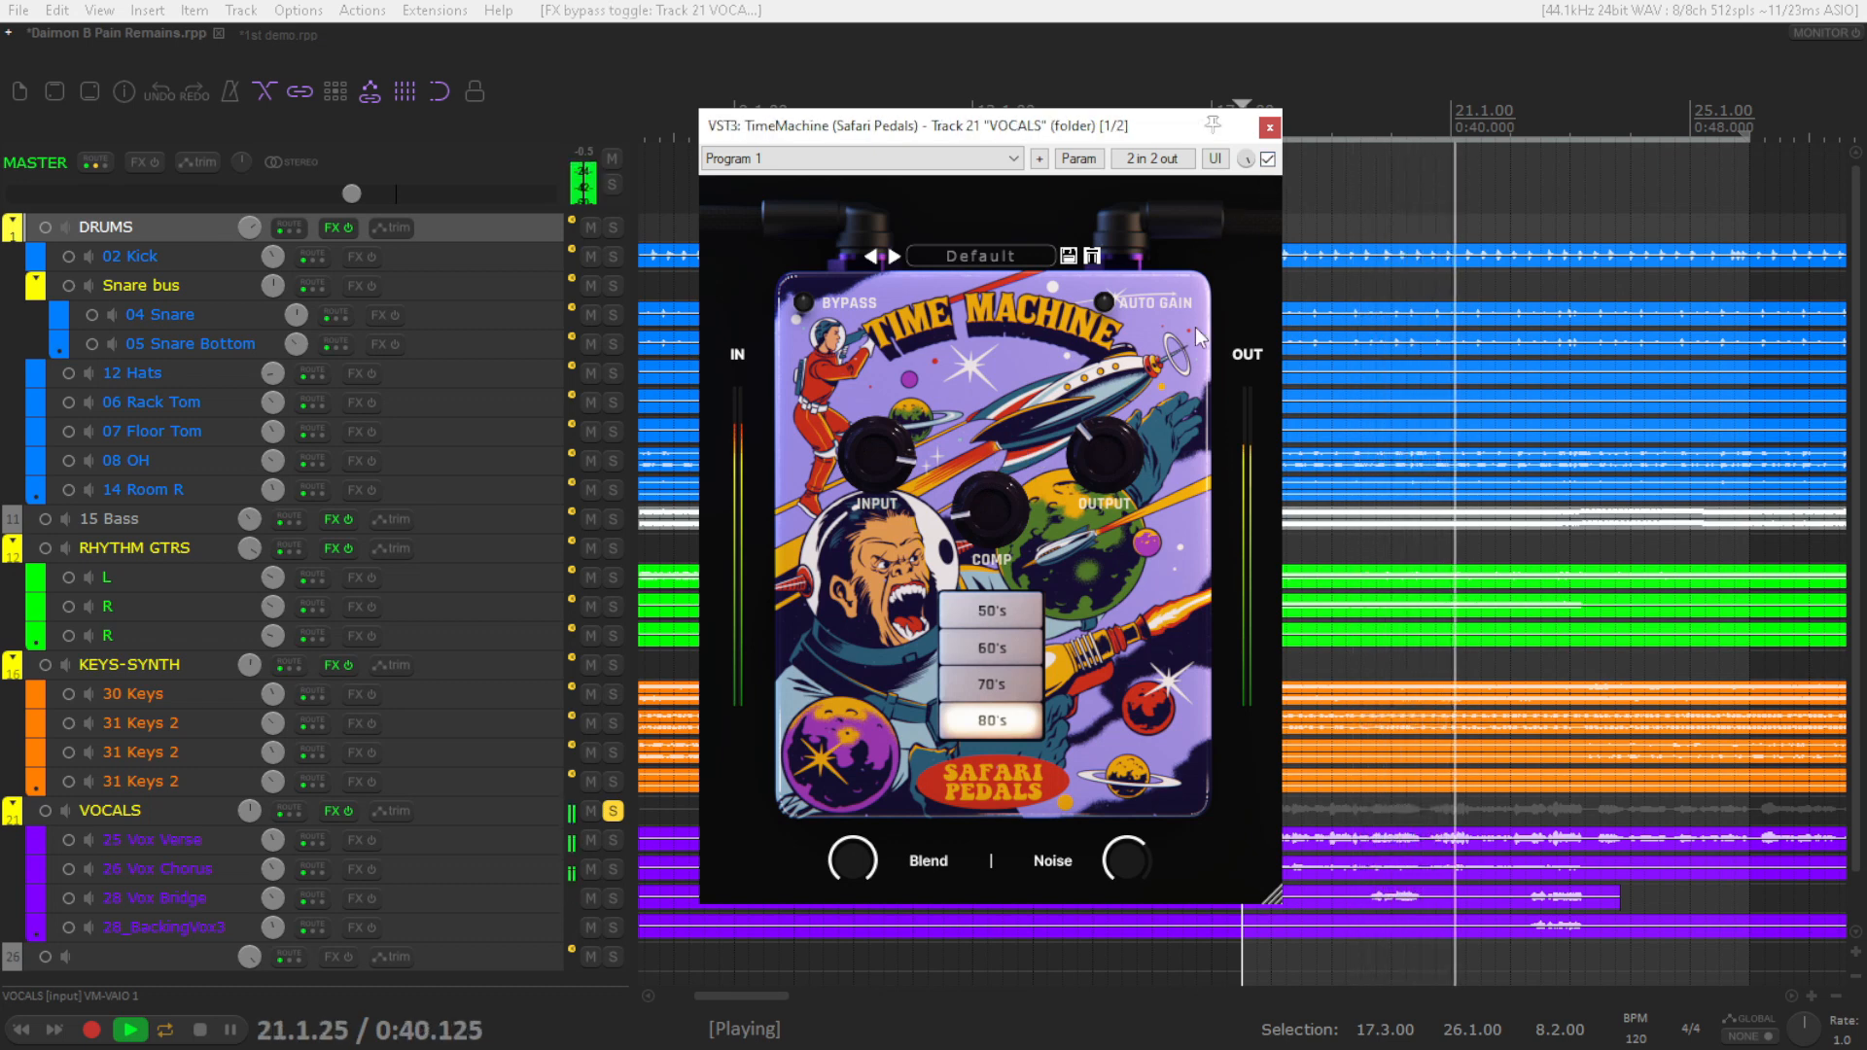
pyautogui.click(1011, 640)
pyautogui.moveTo(1126, 858); pyautogui.dragTo(1133, 842)
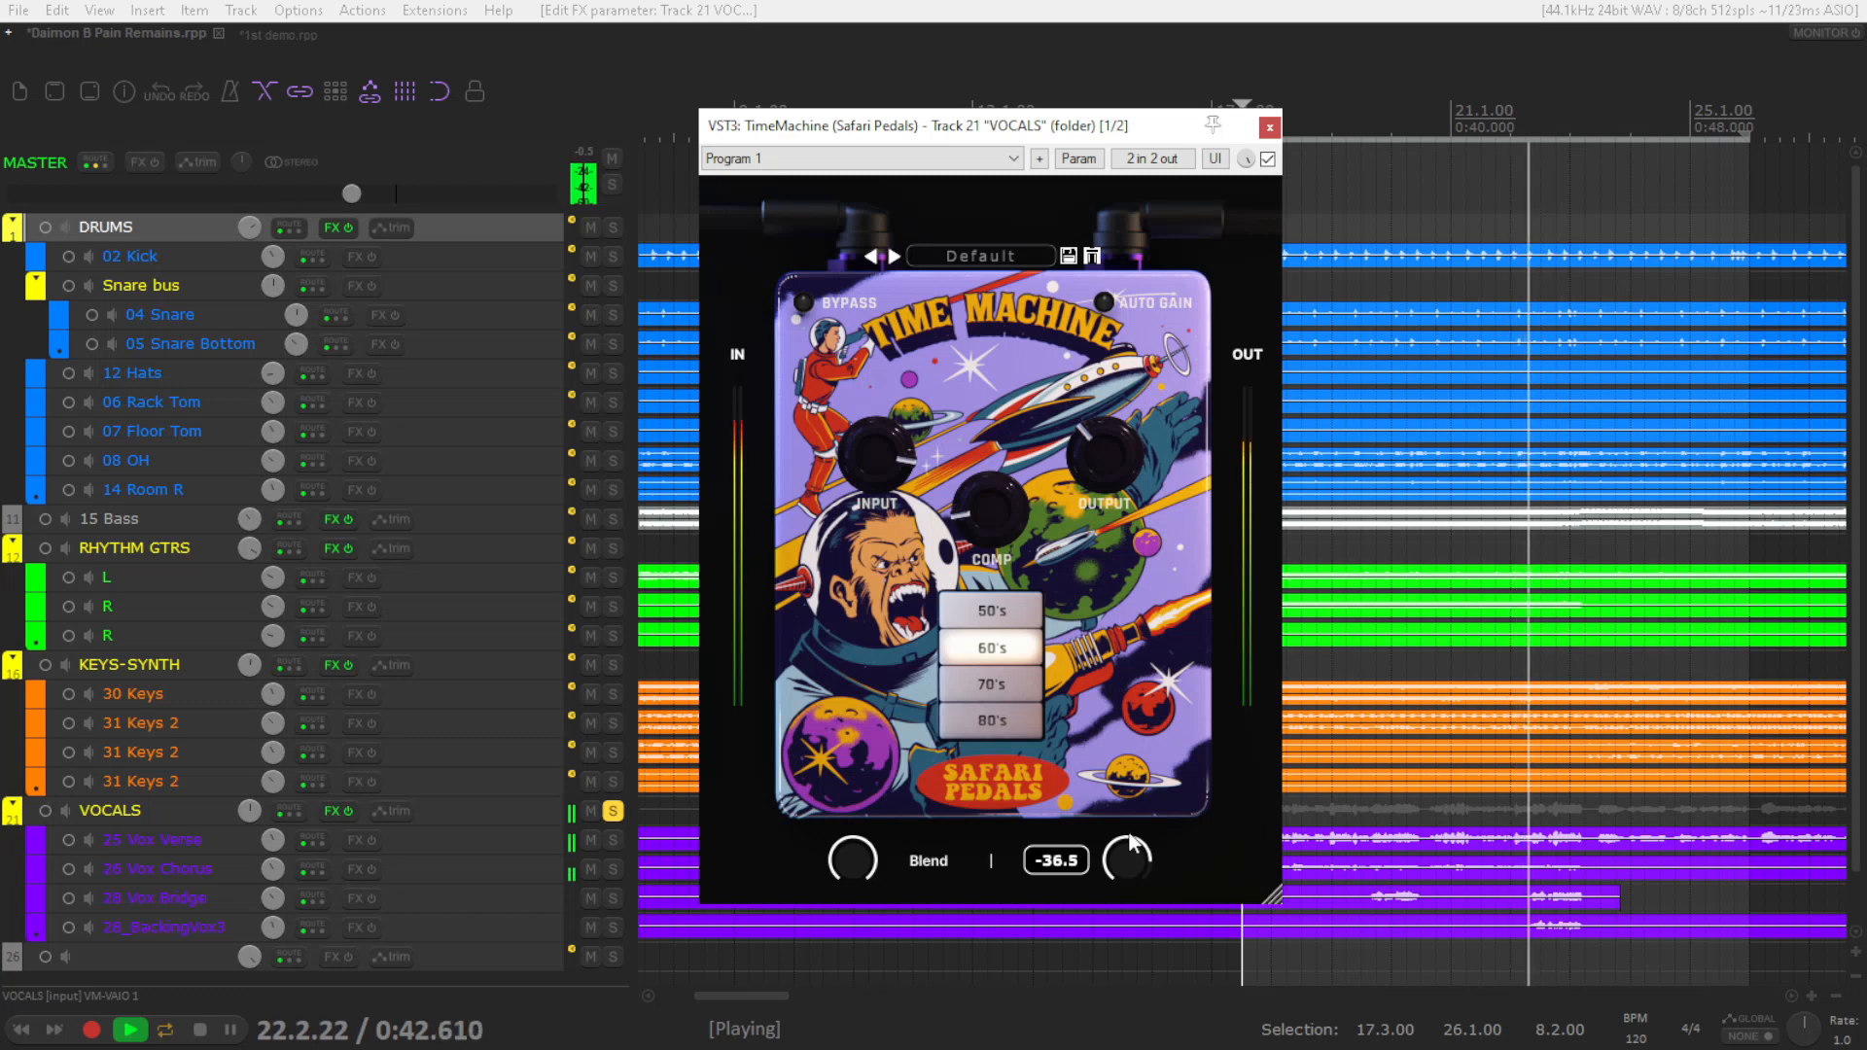
pyautogui.click(1268, 160)
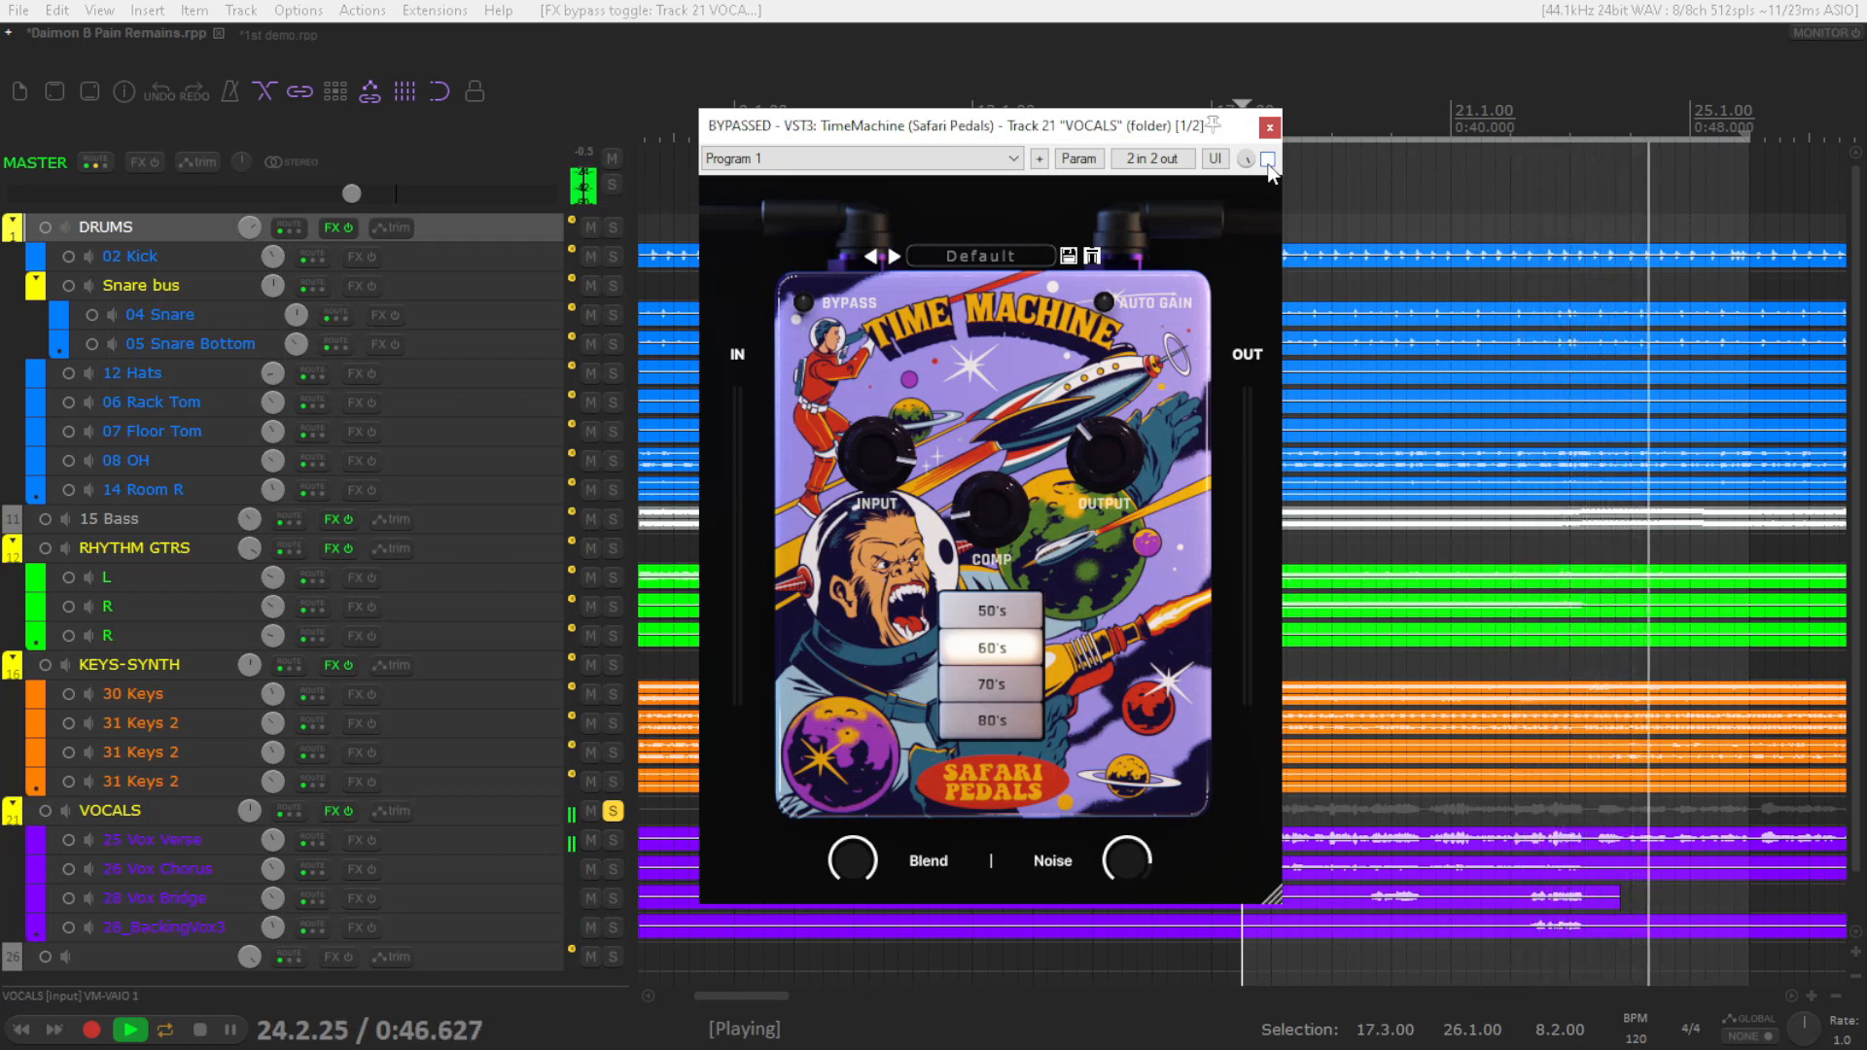
pyautogui.click(1268, 159)
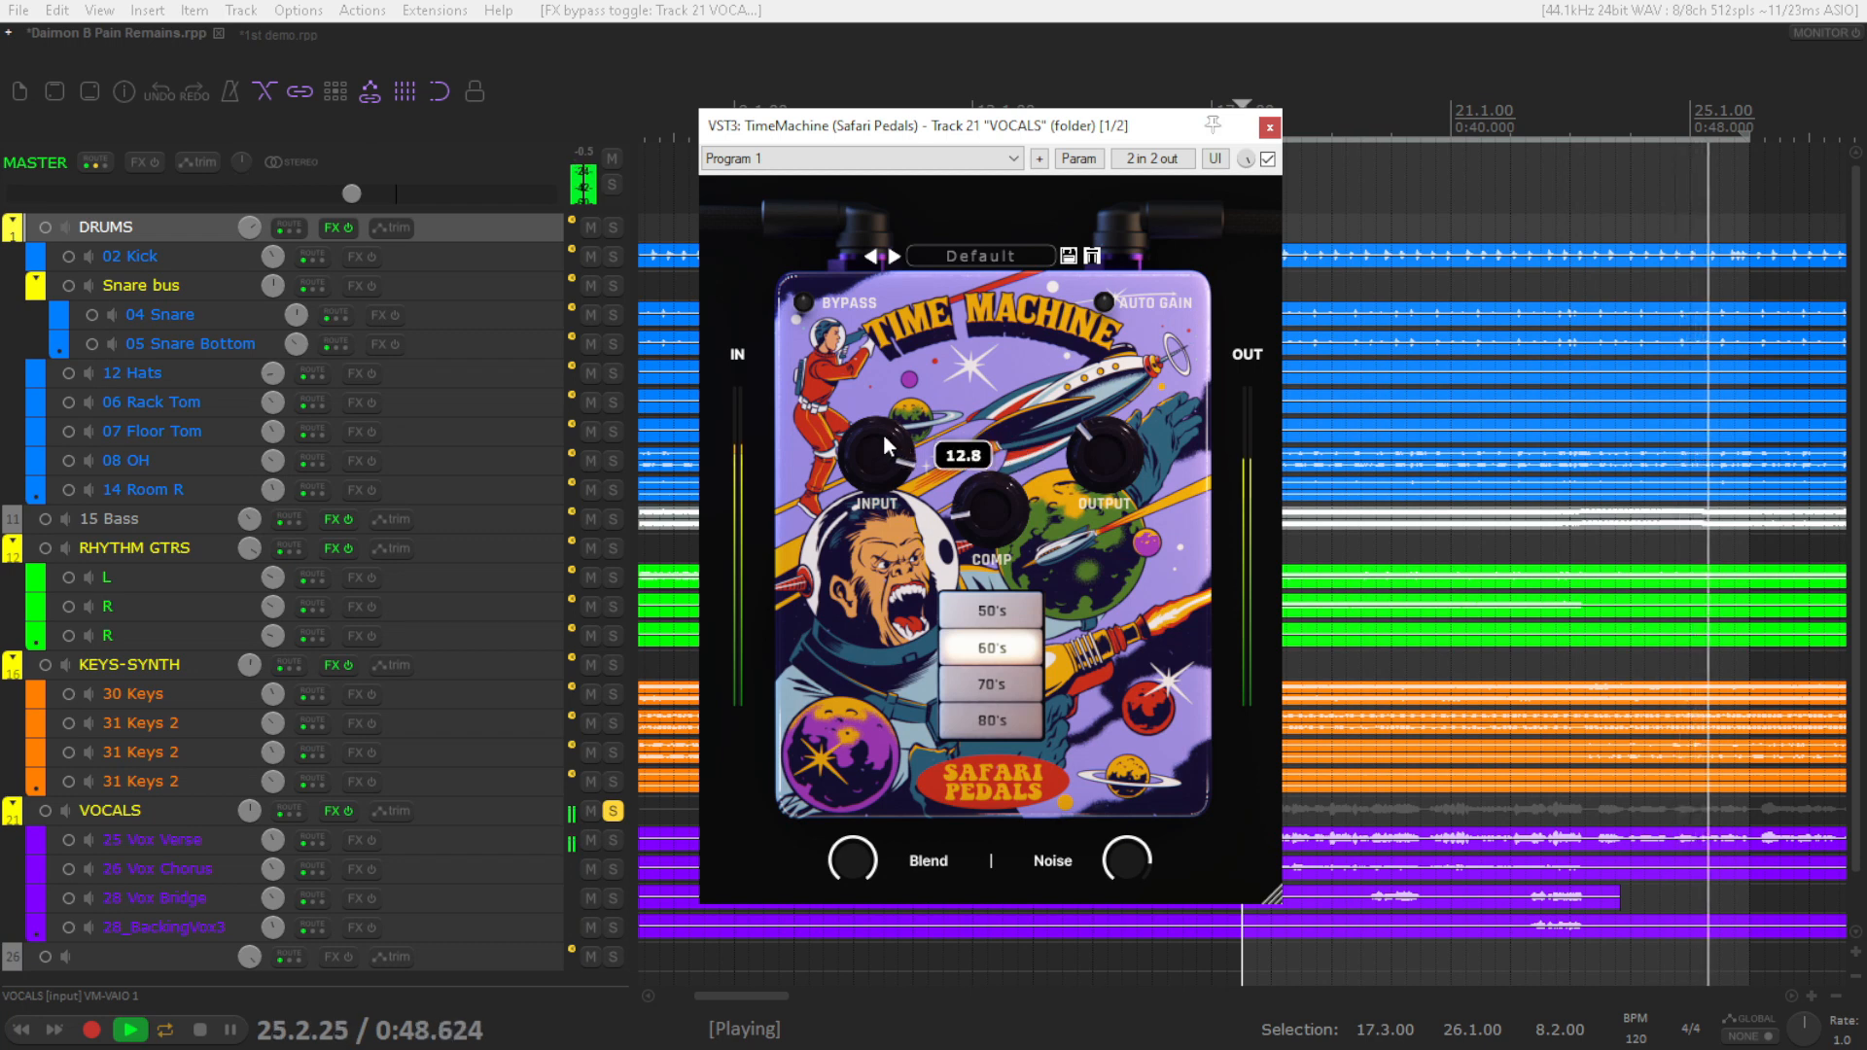
# Raise the VOCALS Time Machine's Comp to about 0.79 and toggle the plugin's bypass to compare the sound
pyautogui.moveTo(1018, 476); pyautogui.dragTo(1026, 333)
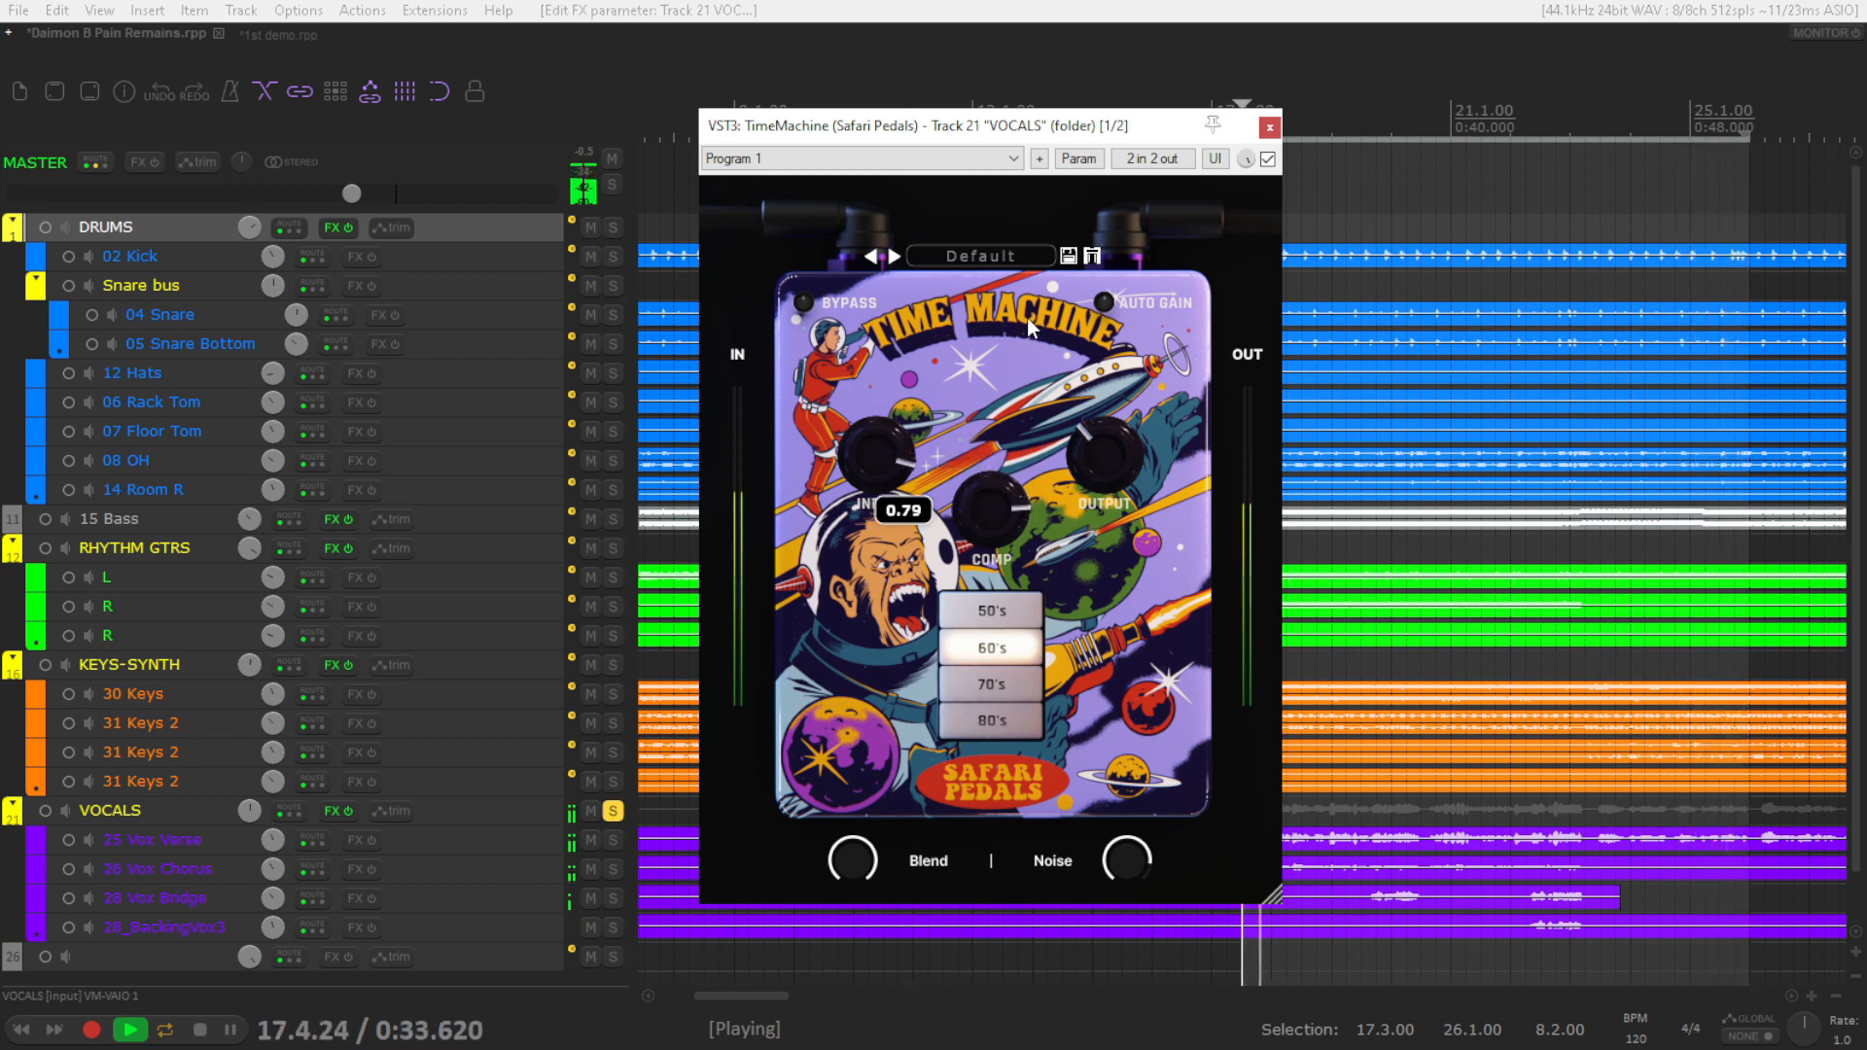
pyautogui.click(1268, 161)
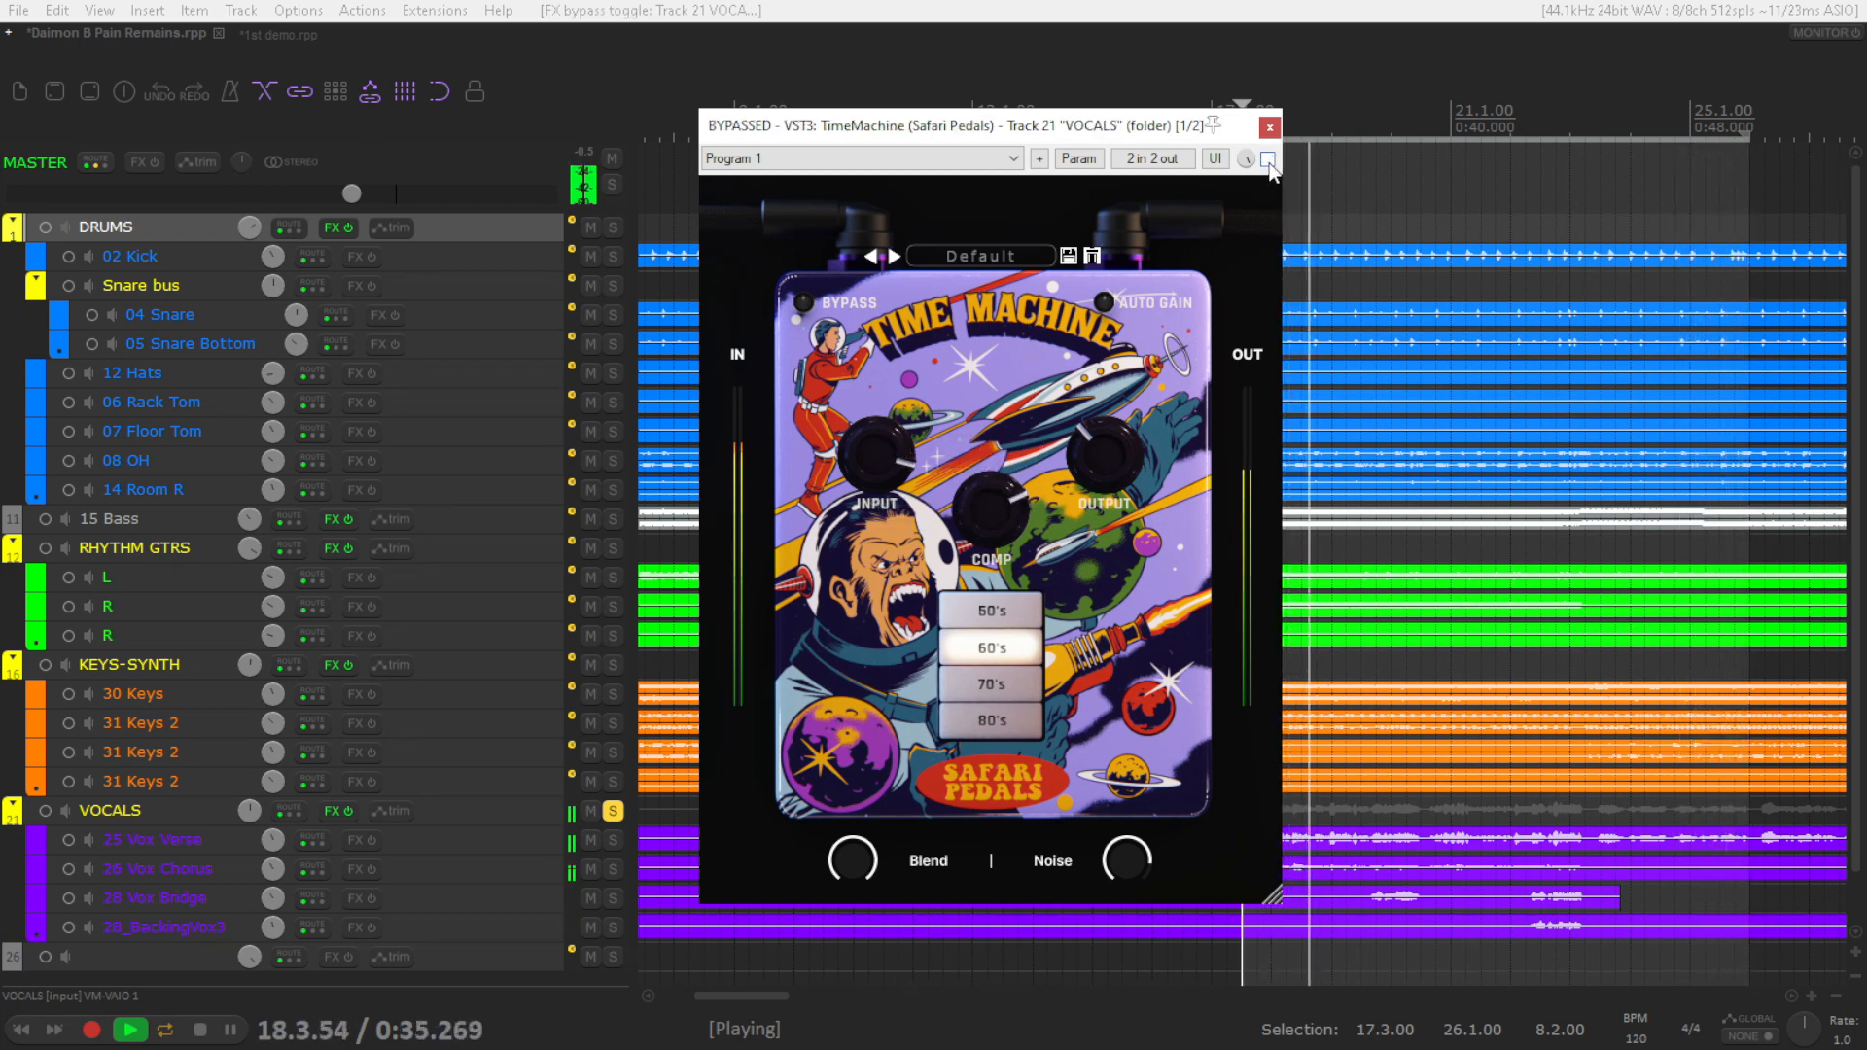
pyautogui.click(1267, 161)
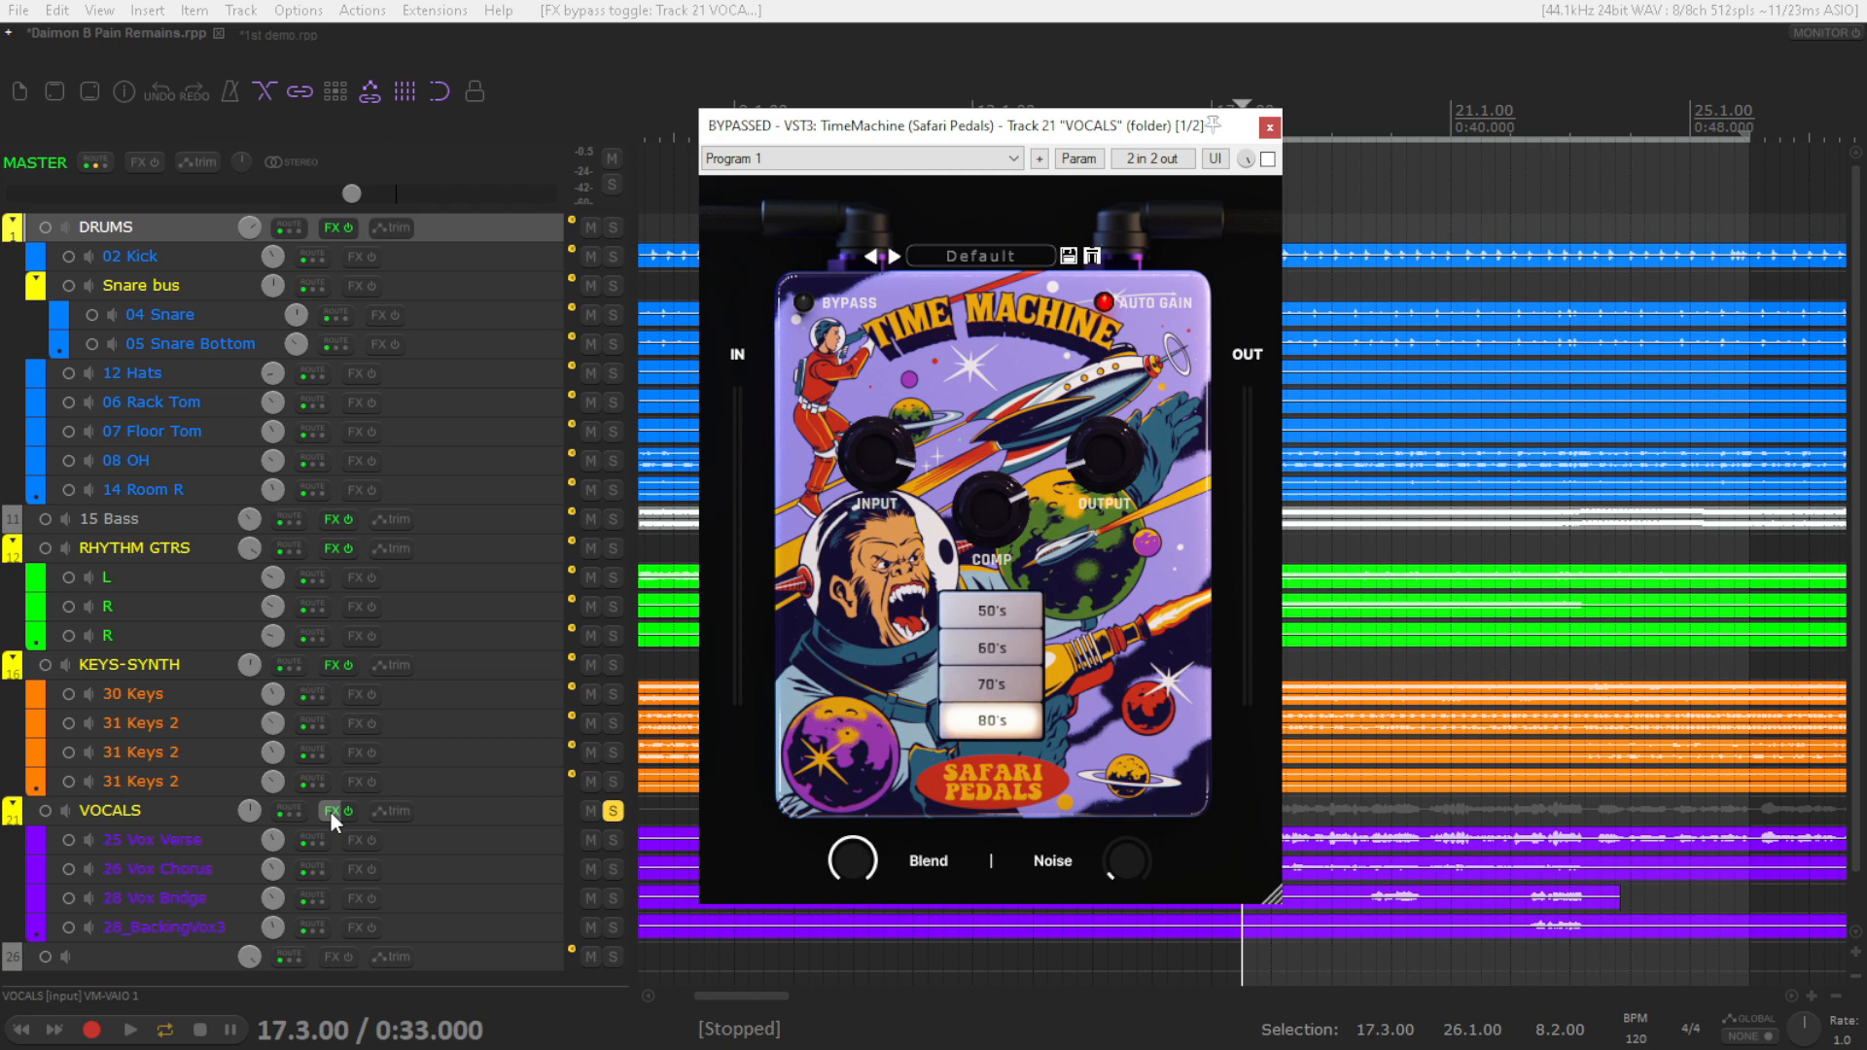
# Open the VOCALS Gorilla Drive, activate it during playback, and raise its Input to about 16.0
pyautogui.rightClick(330, 813)
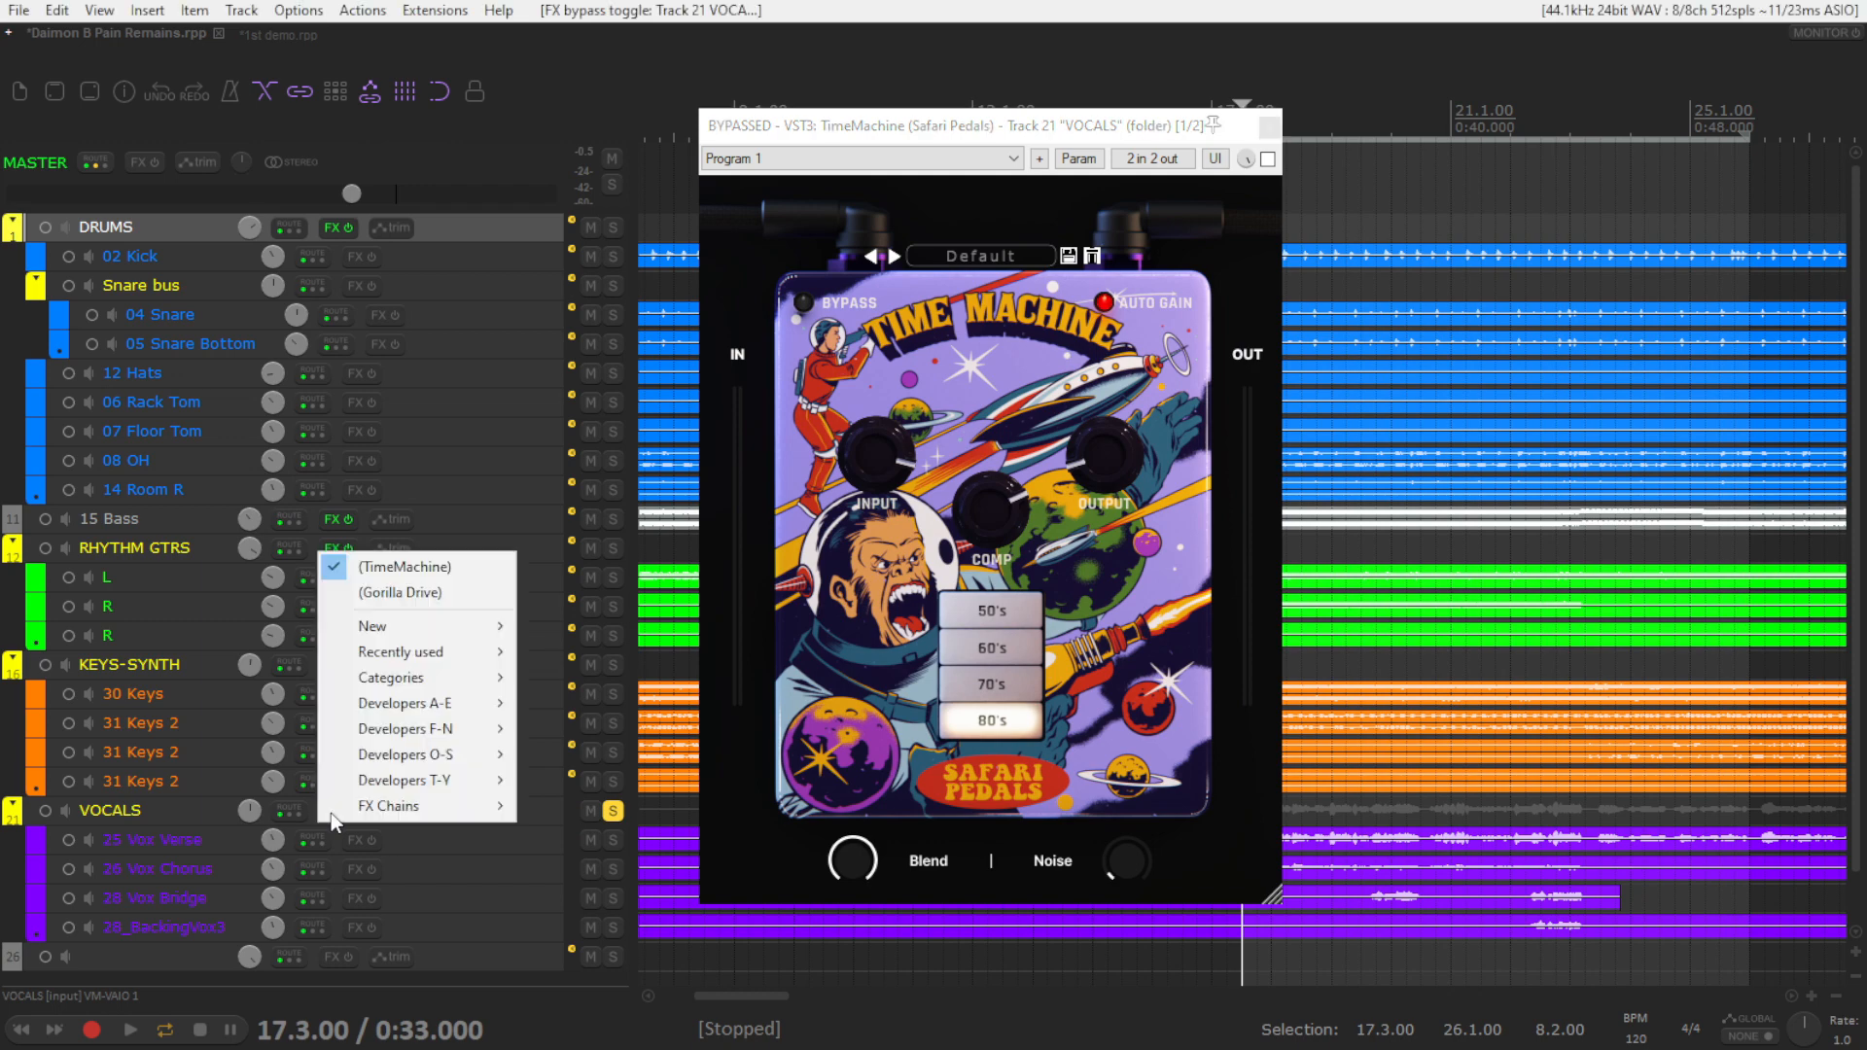
pyautogui.click(409, 591)
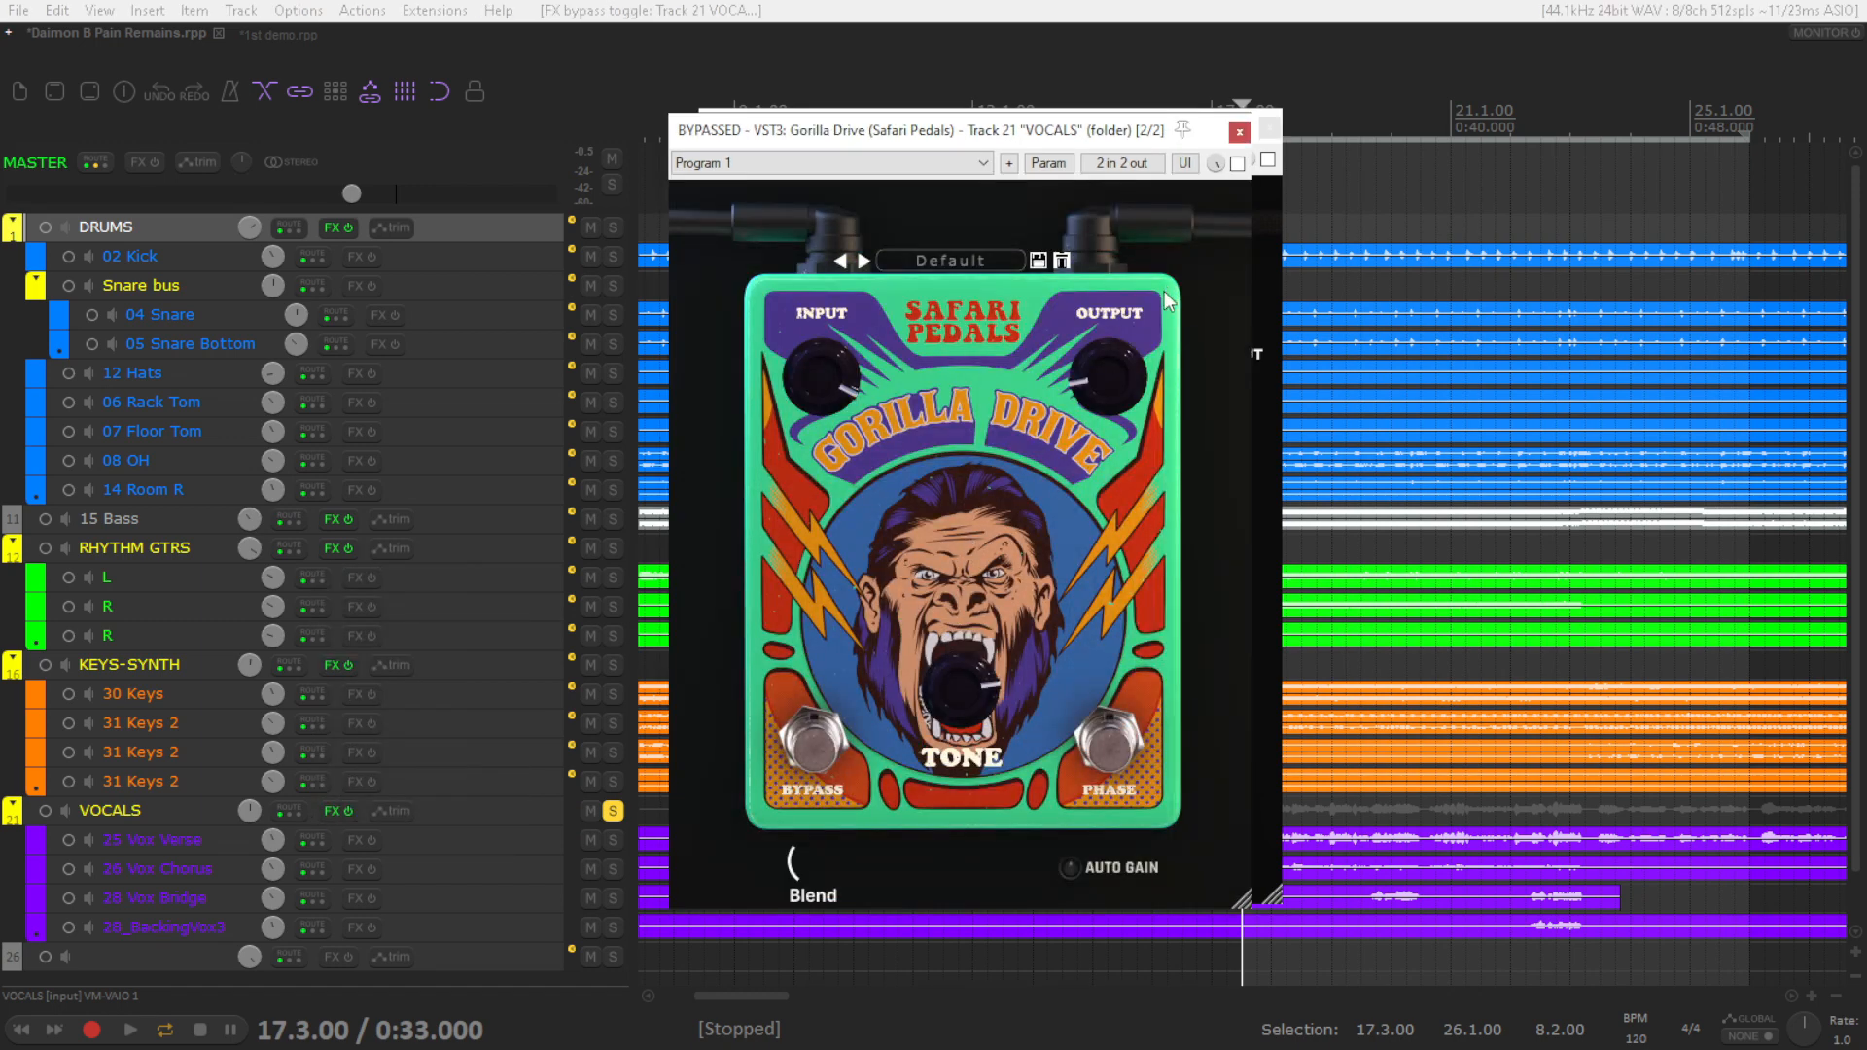
pyautogui.press('space')
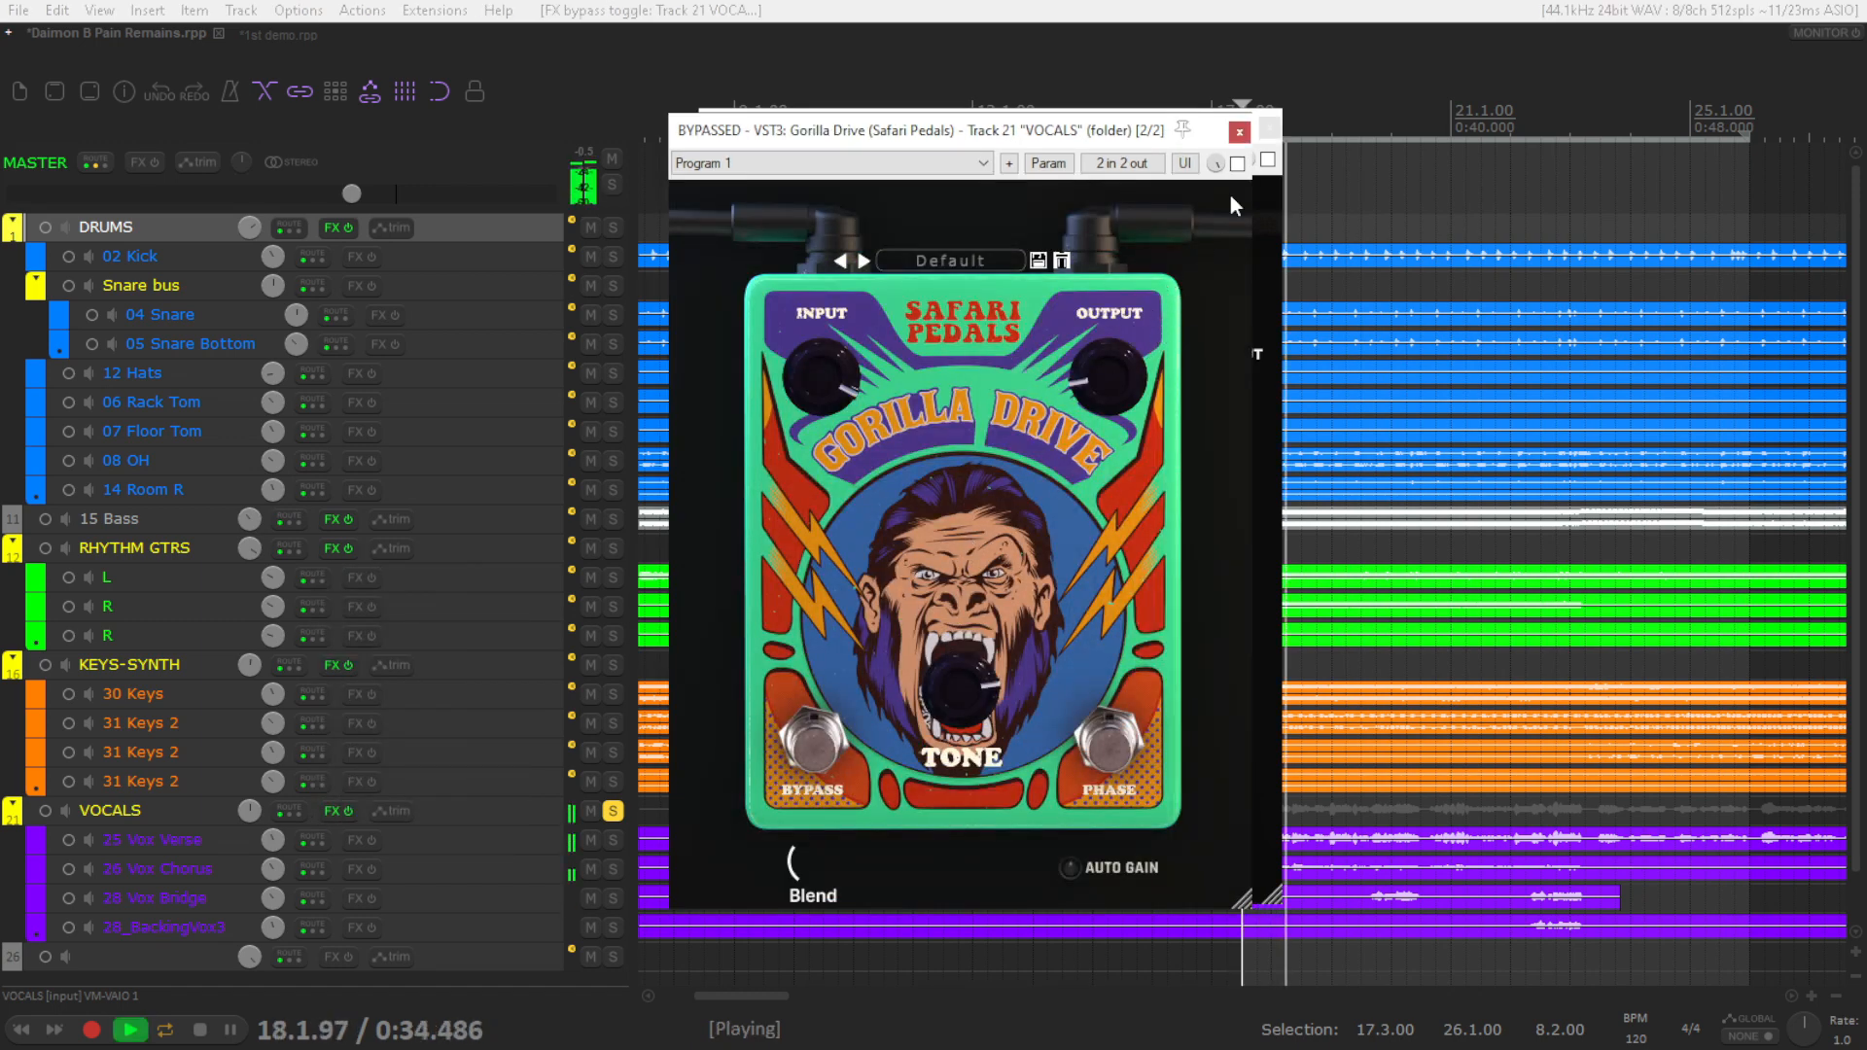
pyautogui.click(1237, 163)
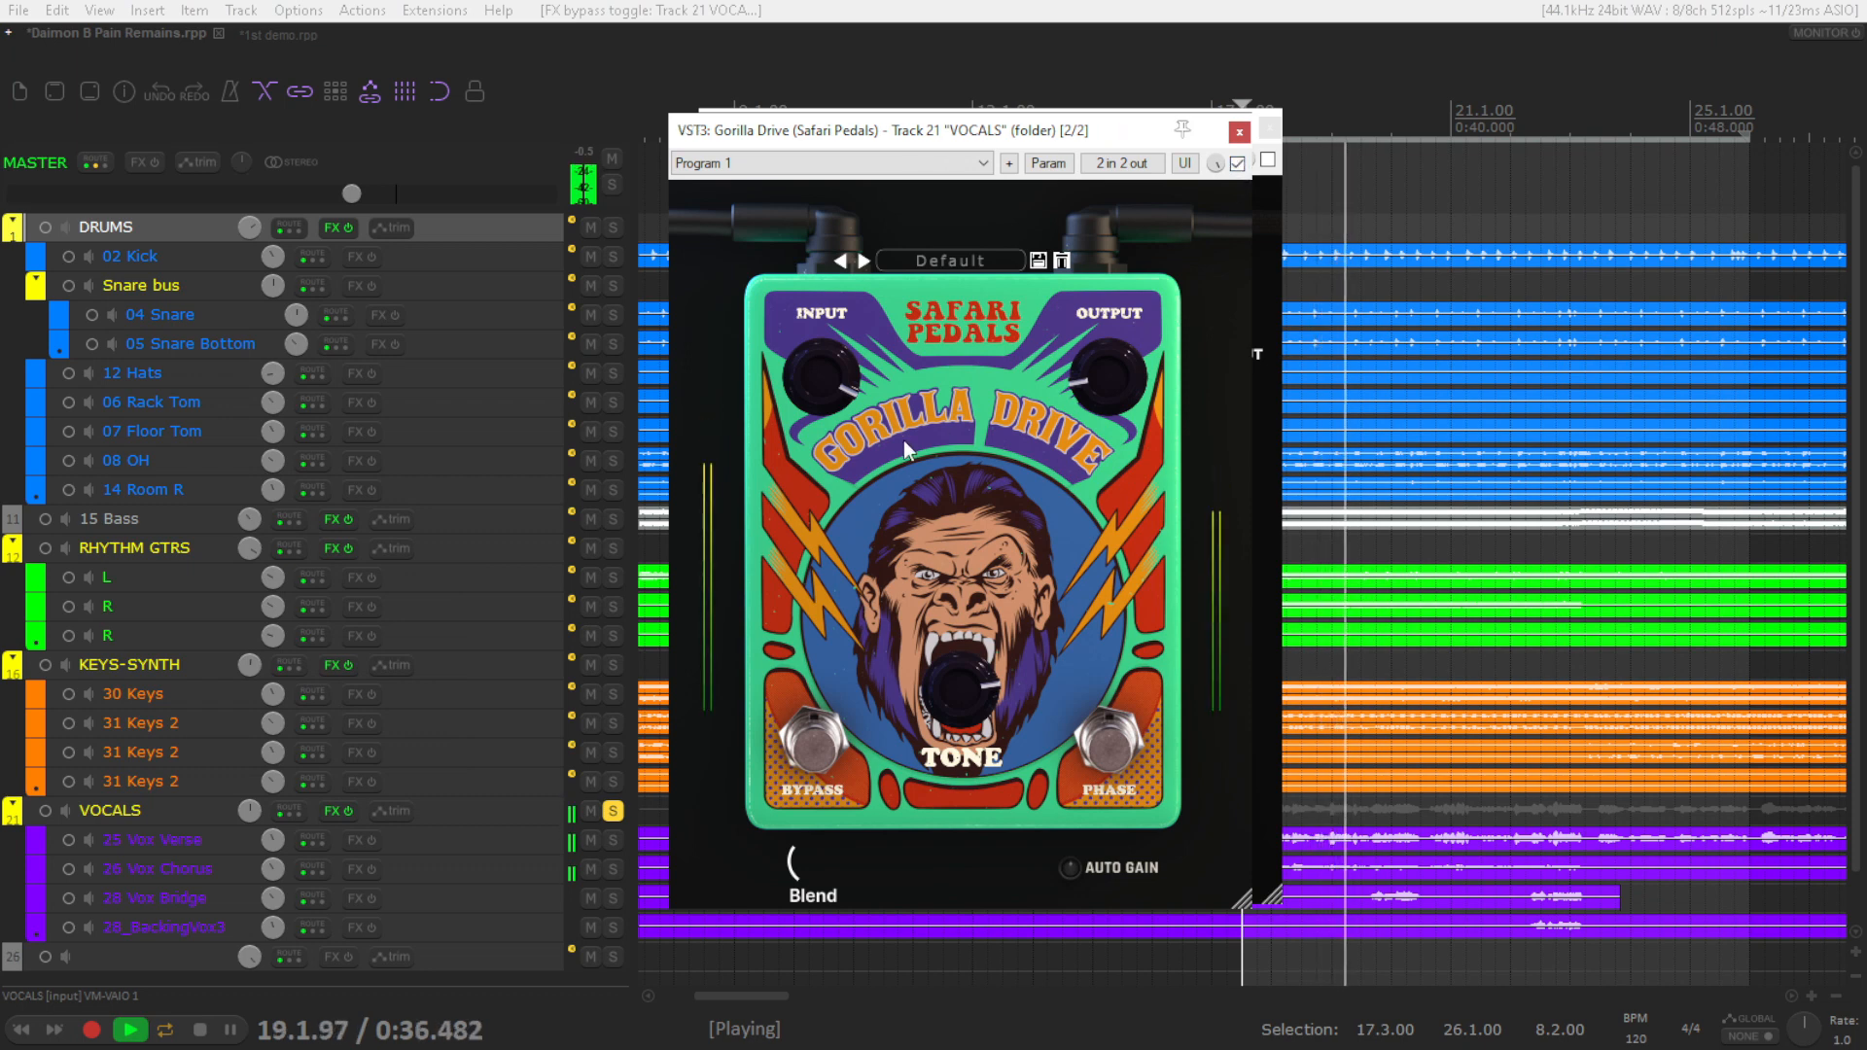
pyautogui.moveTo(833, 379)
pyautogui.moveTo(833, 375)
pyautogui.mouseDown()
pyautogui.moveTo(831, 342)
pyautogui.moveTo(832, 358)
pyautogui.mouseUp()
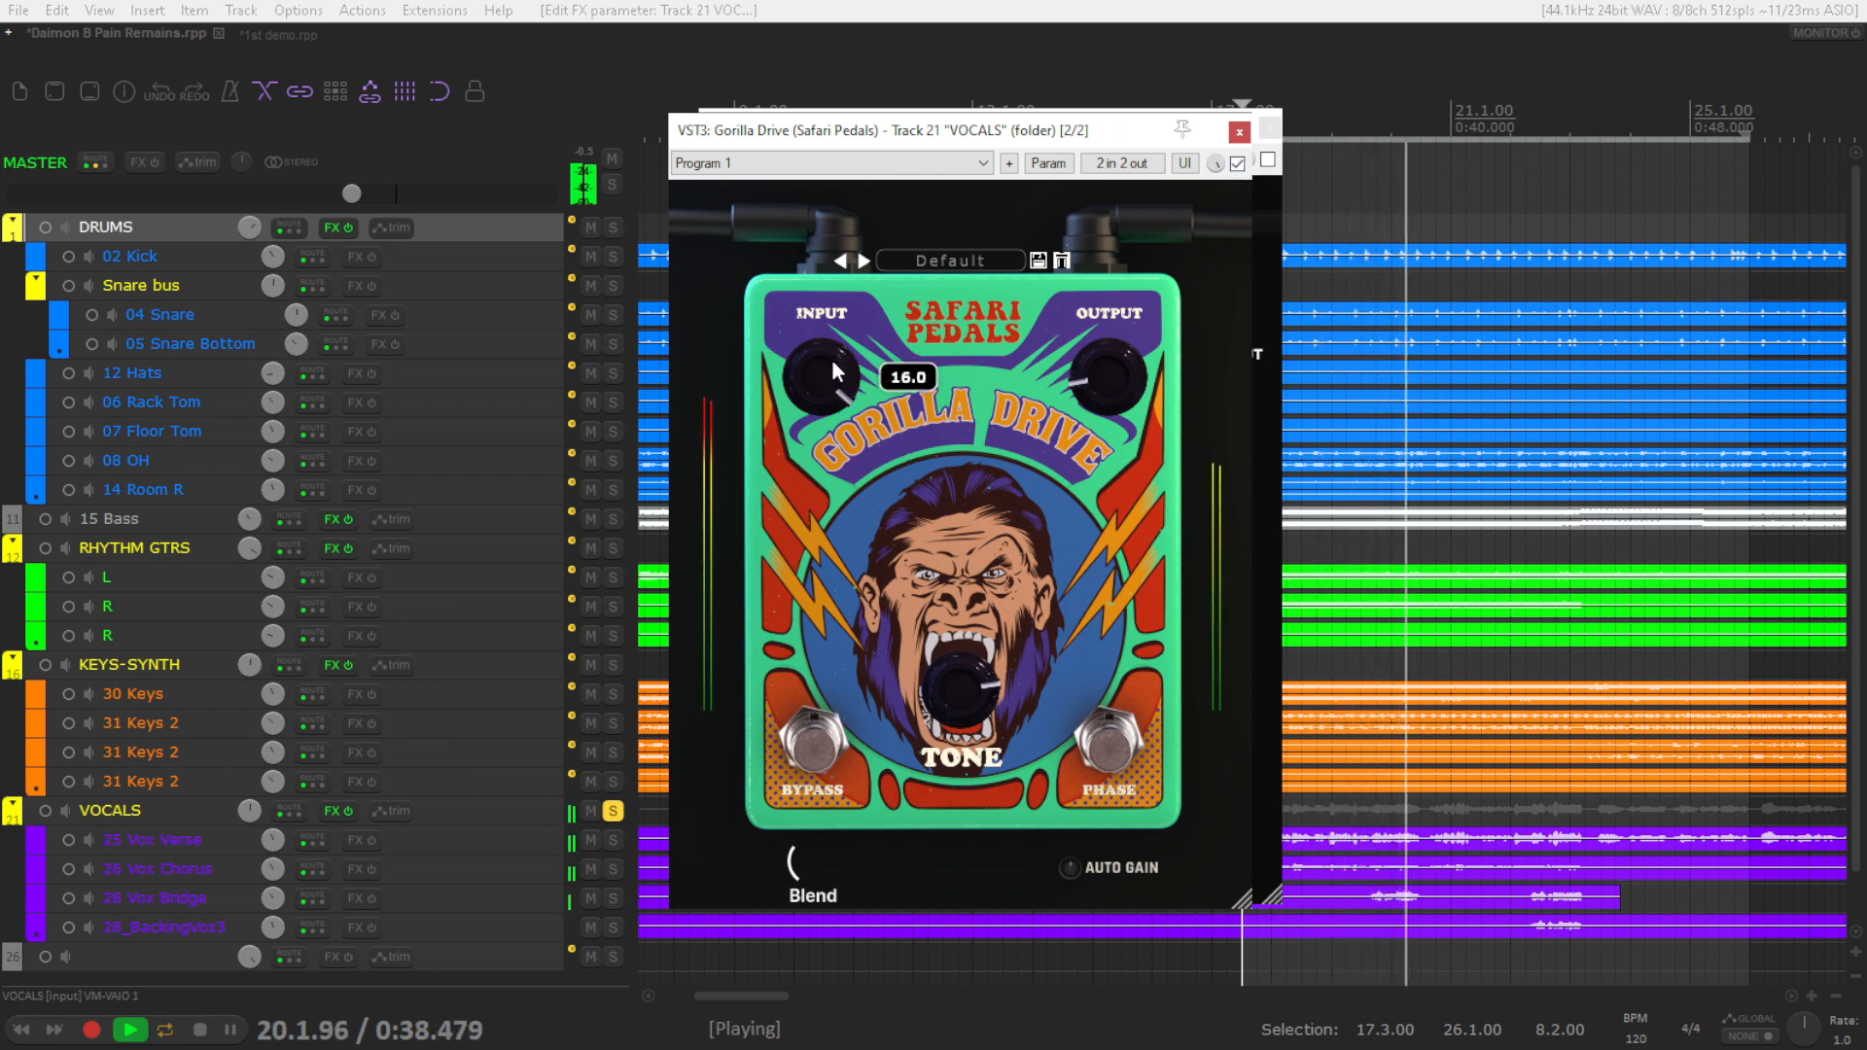
# Adjust the VOCALS Gorilla Drive's Tone, turn Blend fully up, set Output to about -13.9, and finish with the plugin bypassed and playback stopped
pyautogui.moveTo(988, 693)
pyautogui.moveTo(972, 685)
pyautogui.mouseDown()
pyautogui.moveTo(972, 873)
pyautogui.moveTo(978, 609)
pyautogui.moveTo(980, 708)
pyautogui.mouseUp()
pyautogui.moveTo(811, 860); pyautogui.dragTo(822, 656)
pyautogui.moveTo(1075, 355); pyautogui.dragTo(1079, 383)
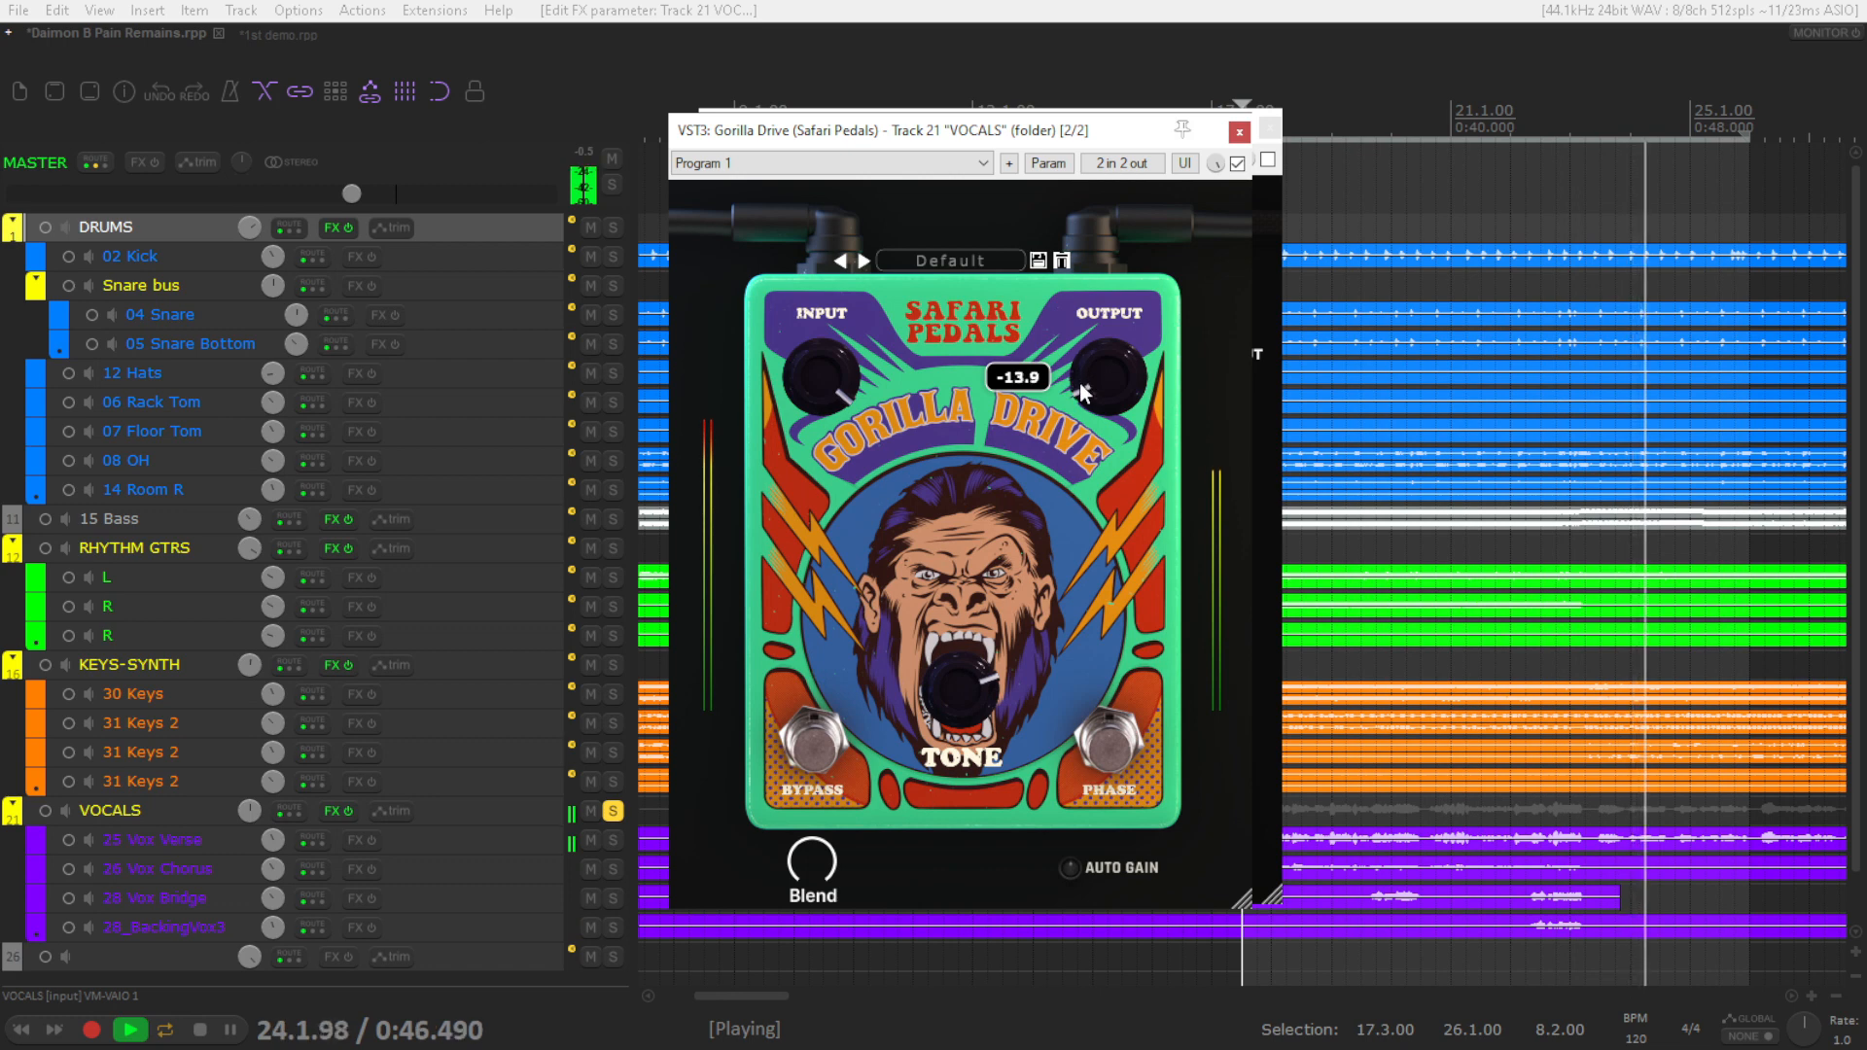
pyautogui.click(820, 755)
pyautogui.press('space')
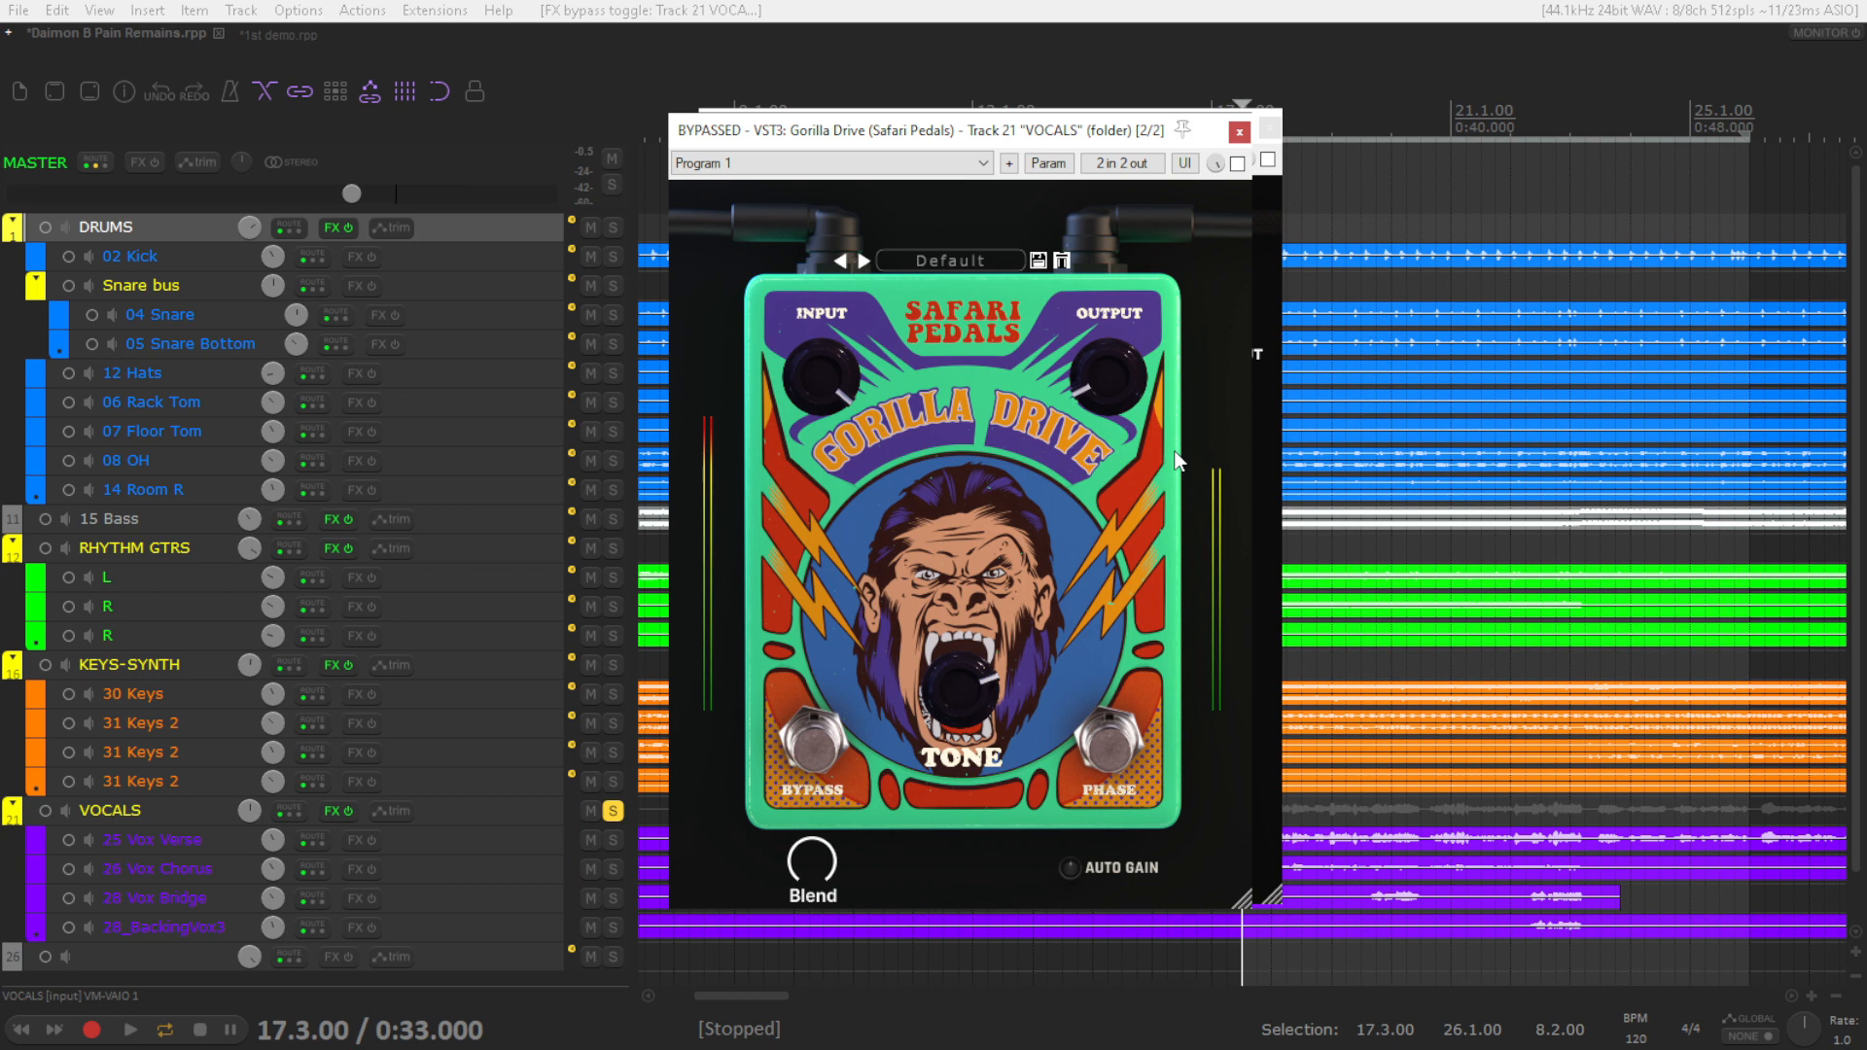
# Lower the VOCALS Gorilla Drive's Blend, restart playback, and reactivate the plugin
pyautogui.moveTo(813, 947); pyautogui.dragTo(807, 990)
pyautogui.moveTo(813, 867); pyautogui.dragTo(813, 865)
pyautogui.press('space')
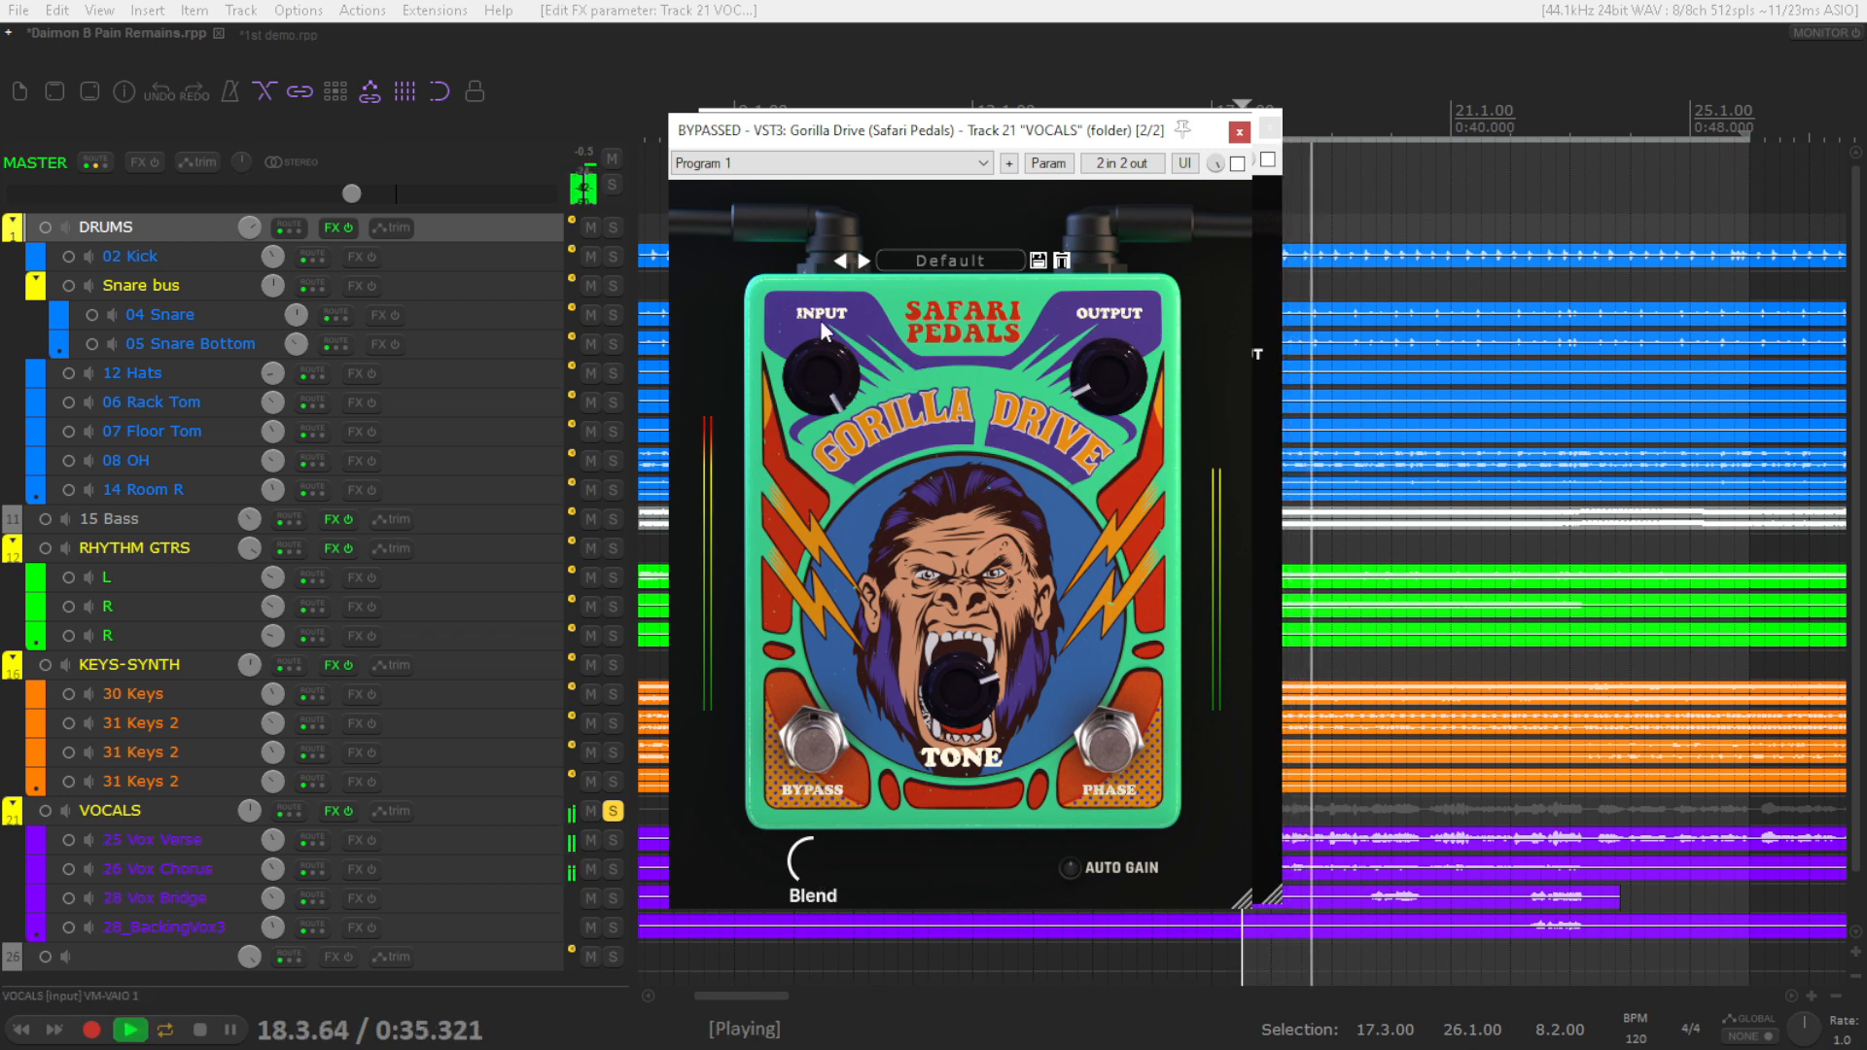
pyautogui.click(1237, 163)
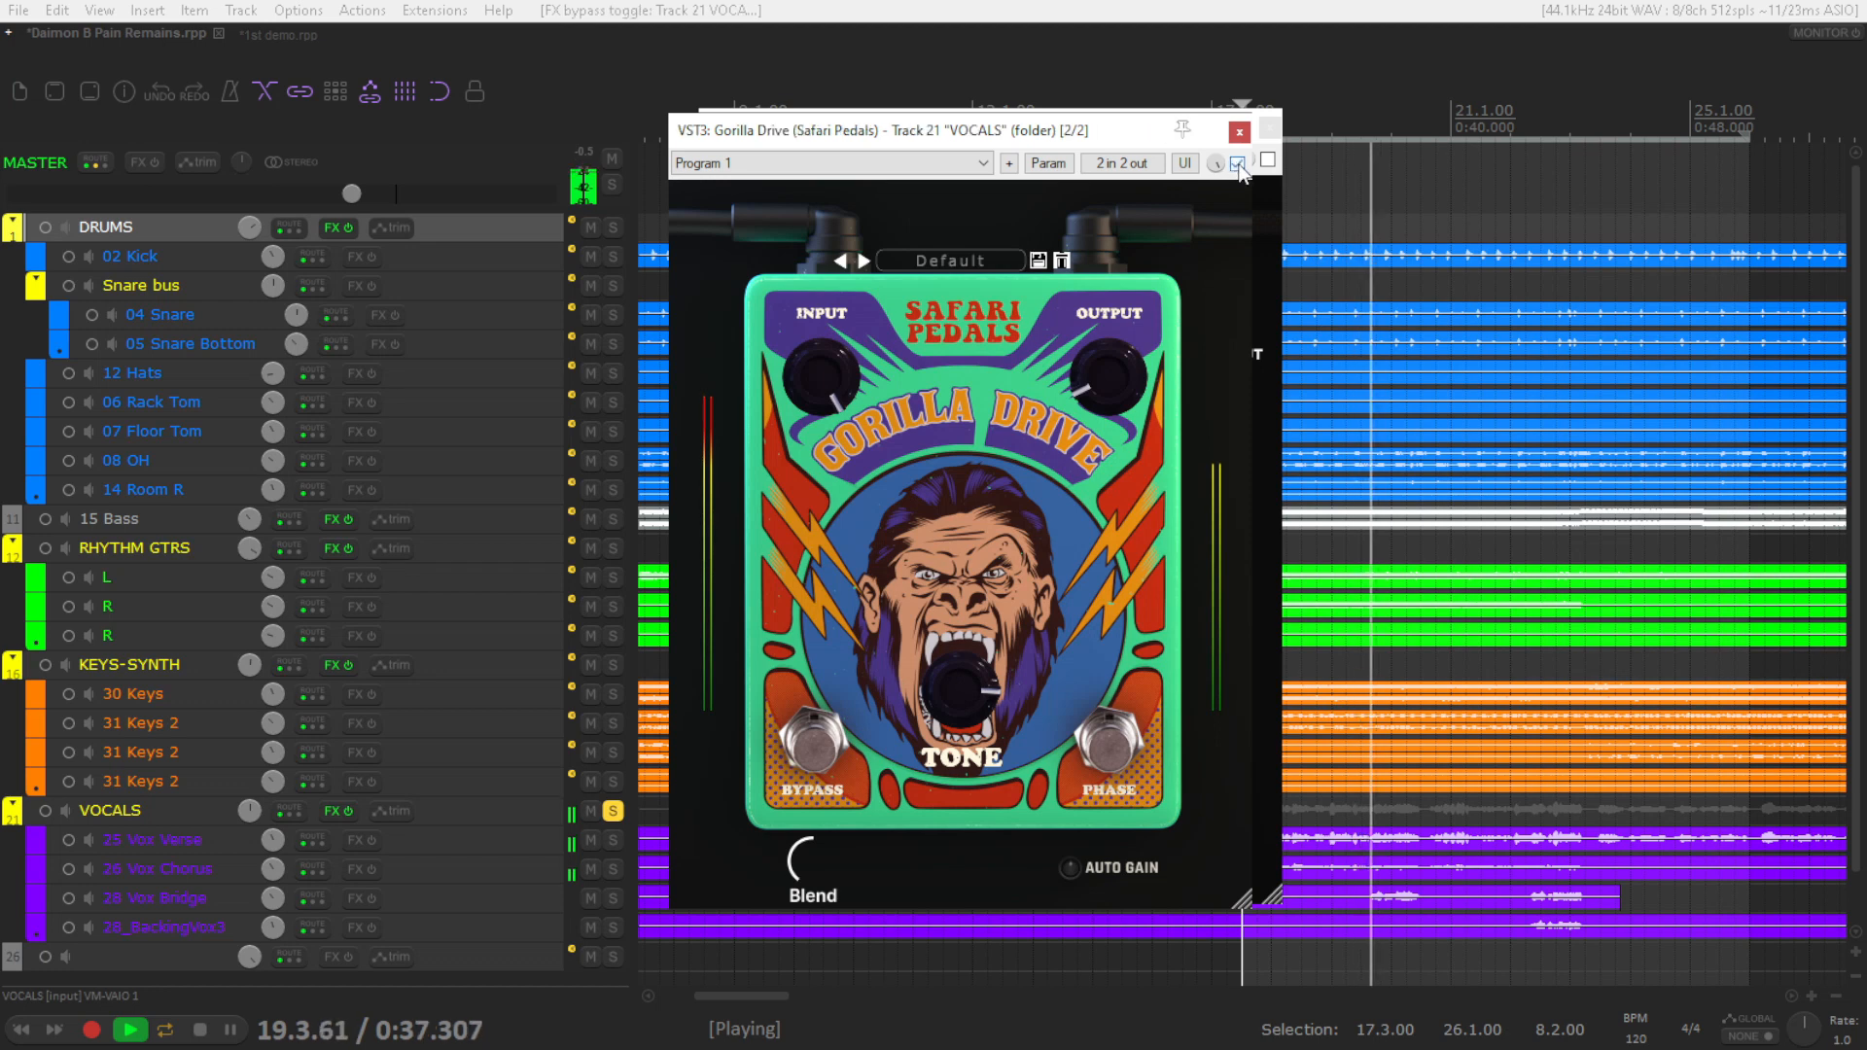
# Set the VOCALS Gorilla Drive's Blend to about 0.45 and compare the vocals with the plugin active and bypassed
pyautogui.moveTo(830, 867)
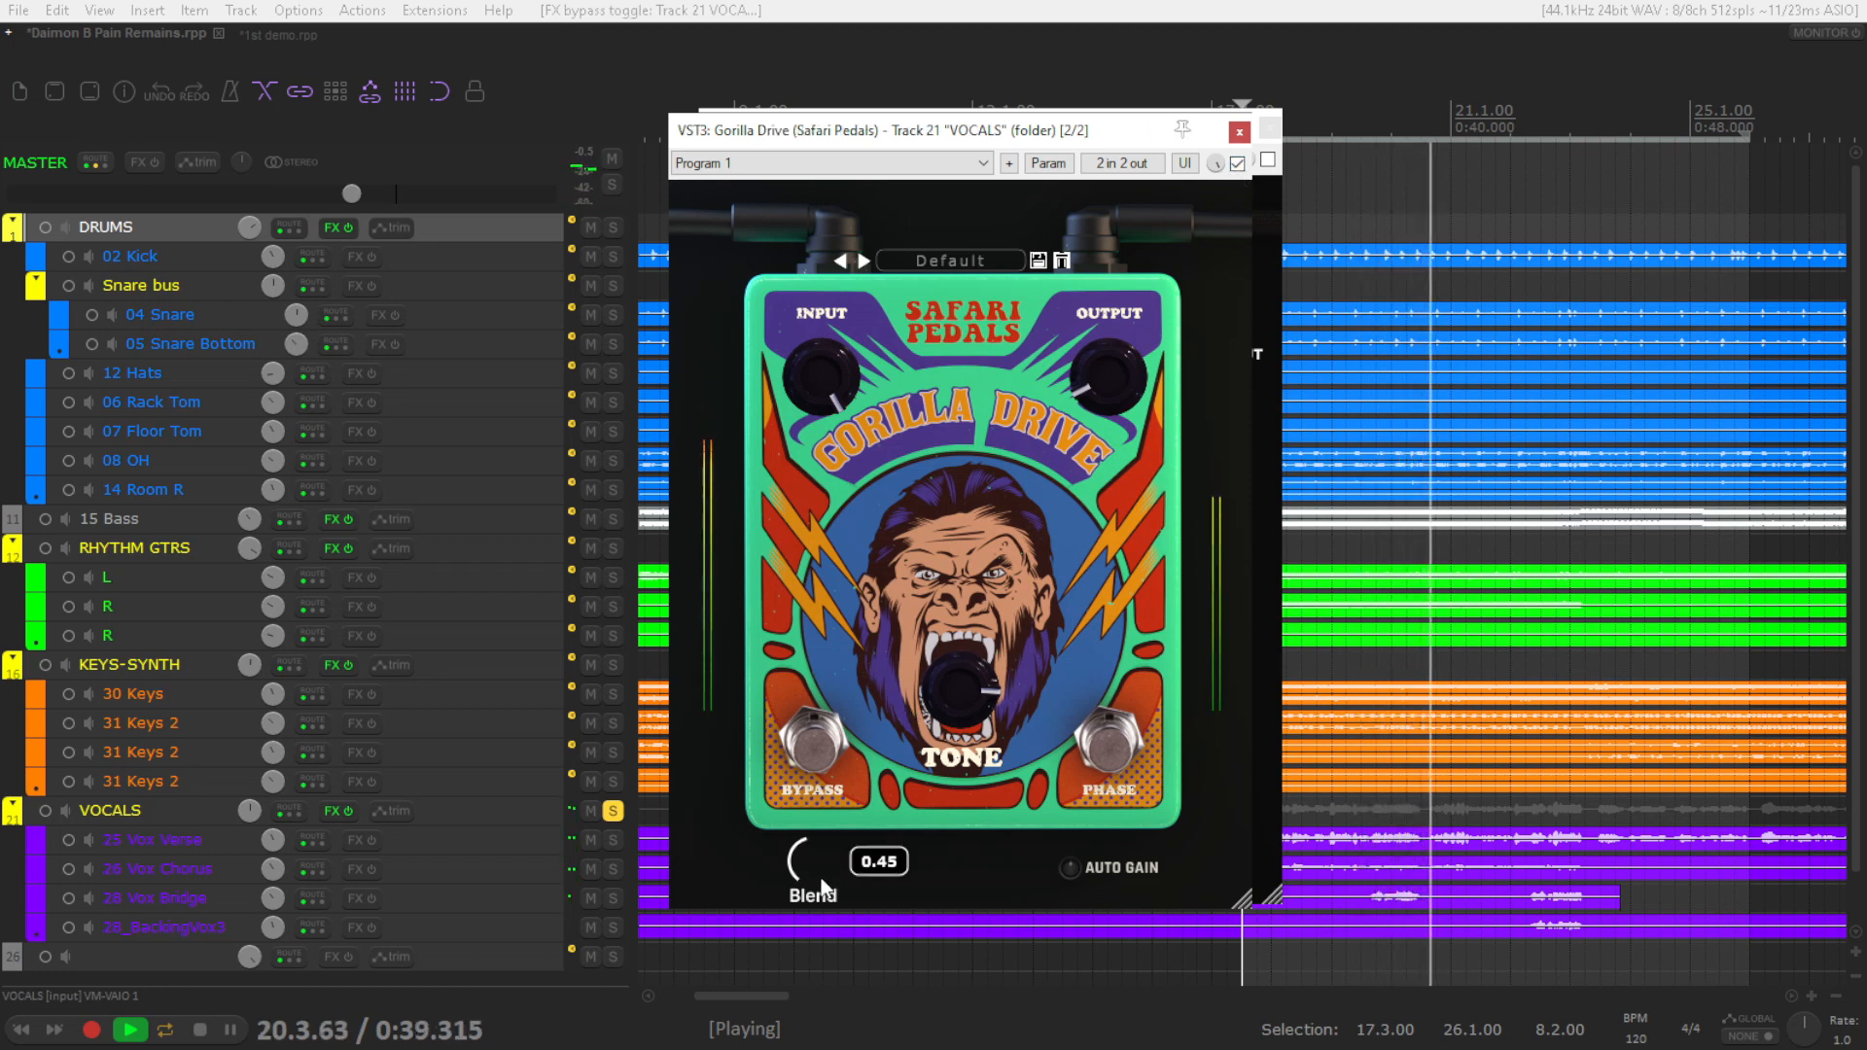
pyautogui.click(1237, 163)
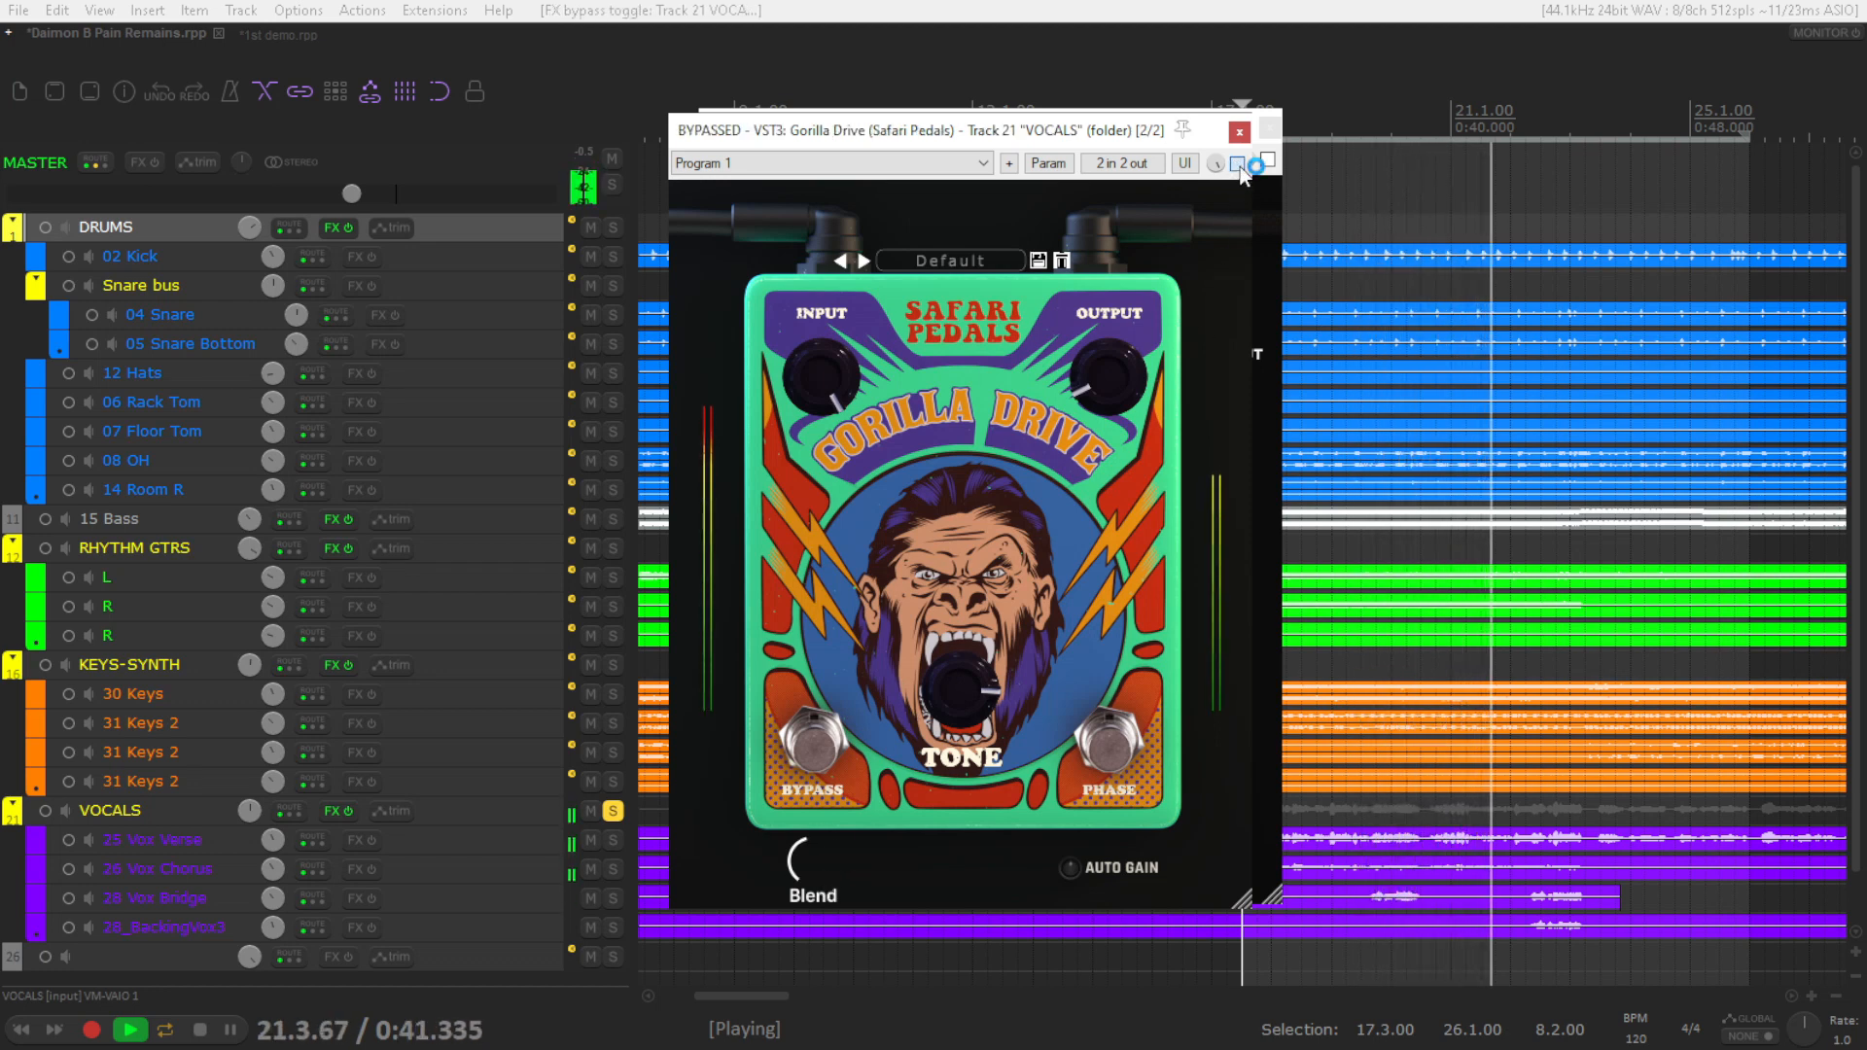
pyautogui.click(1236, 163)
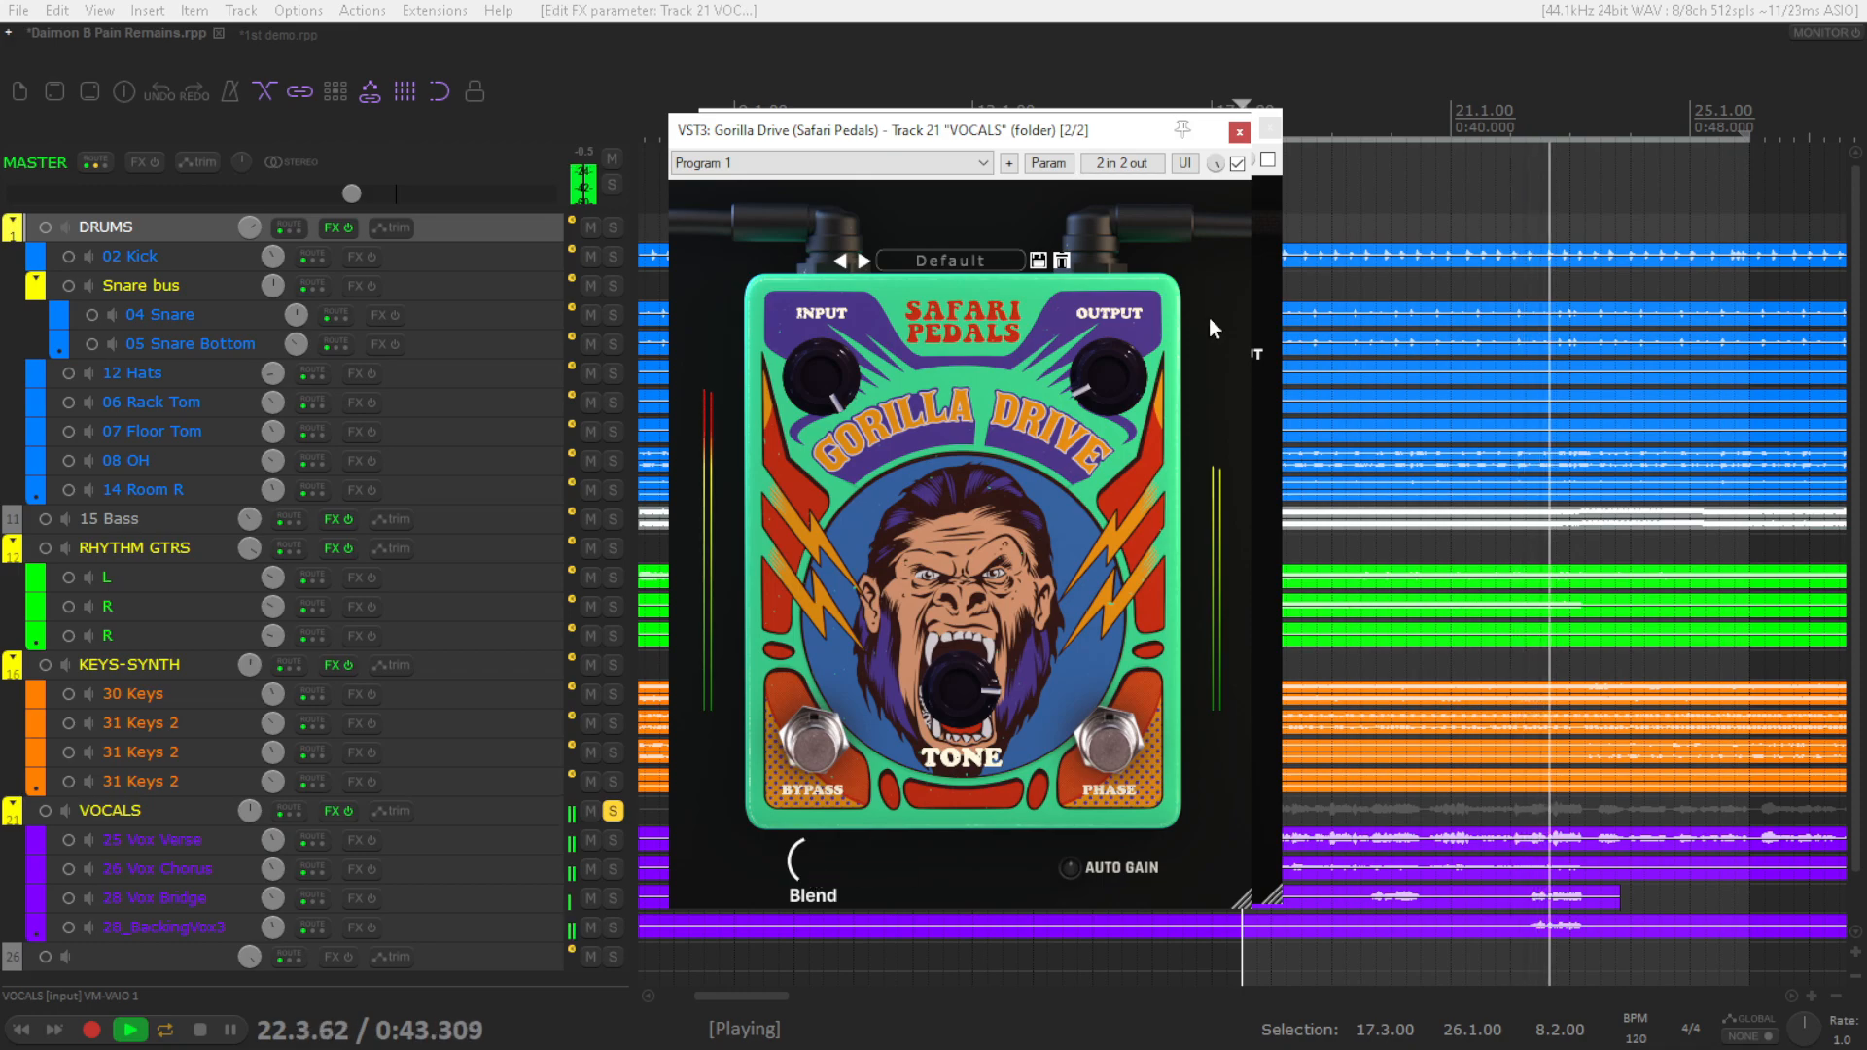
pyautogui.click(1236, 163)
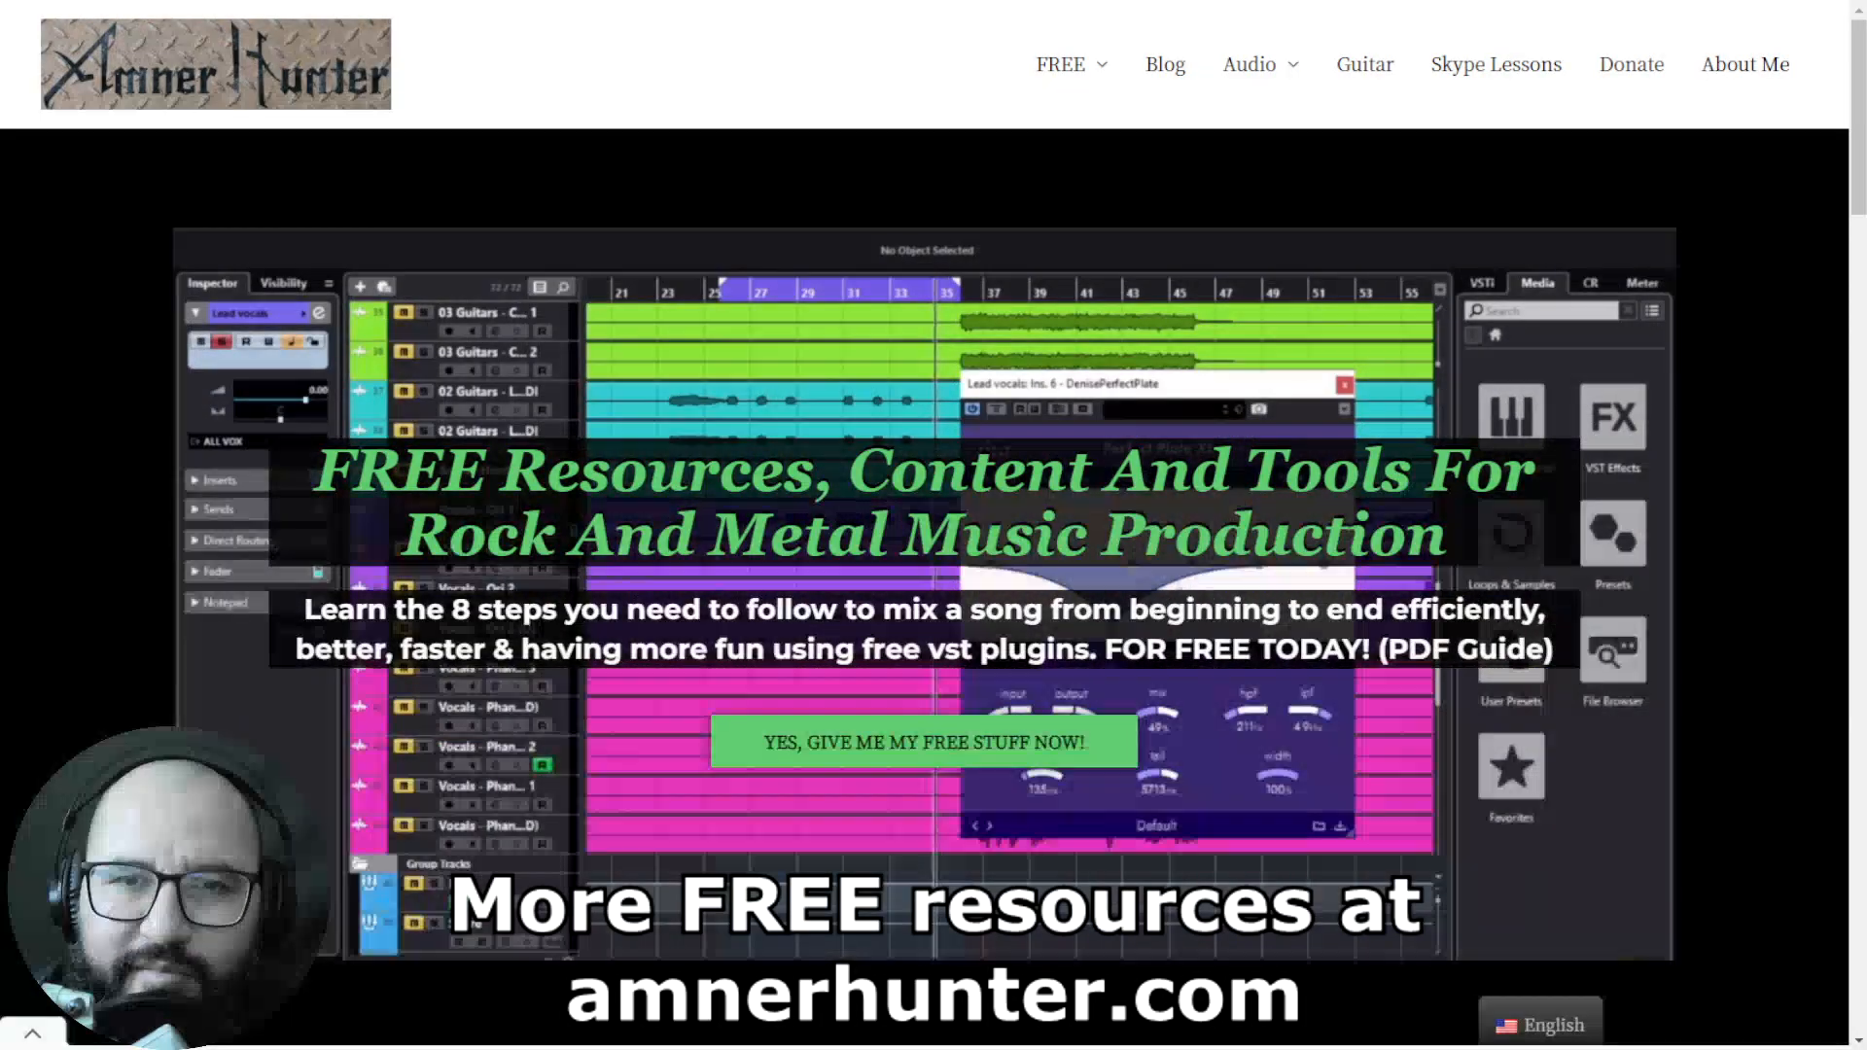
pyautogui.moveTo(1062, 125)
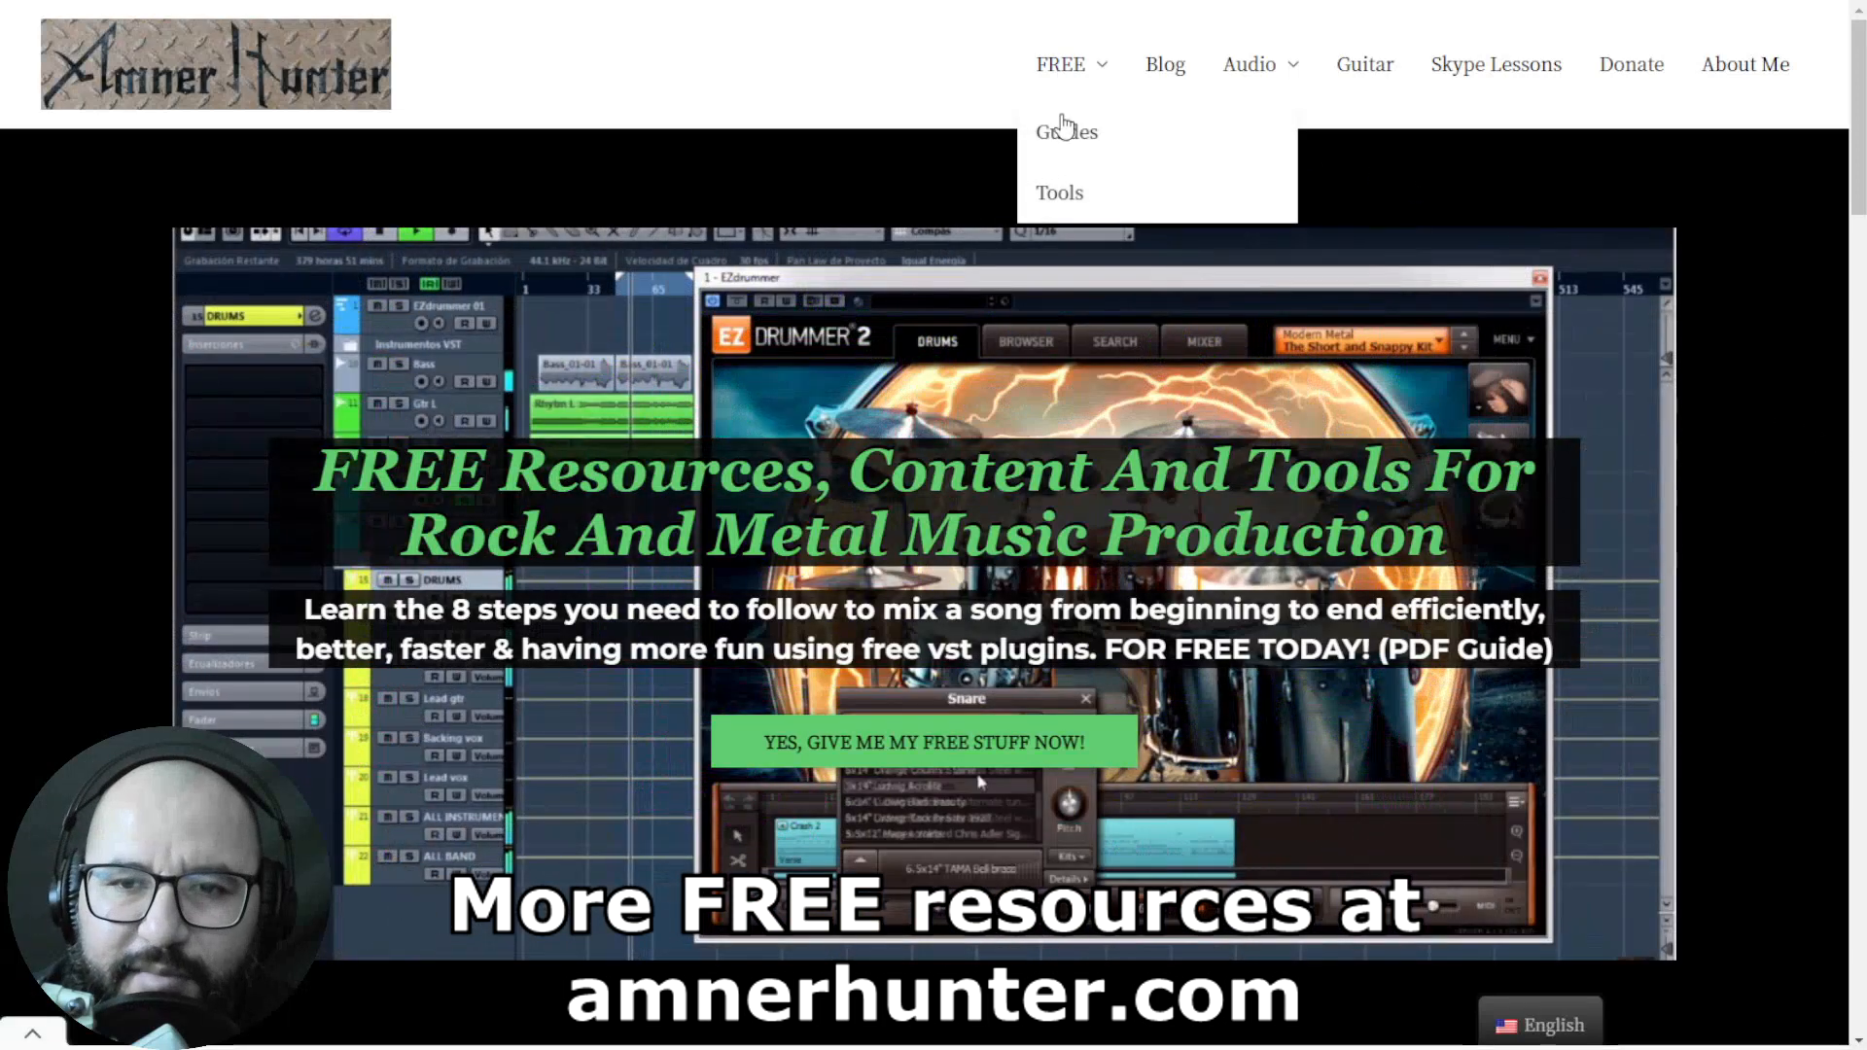